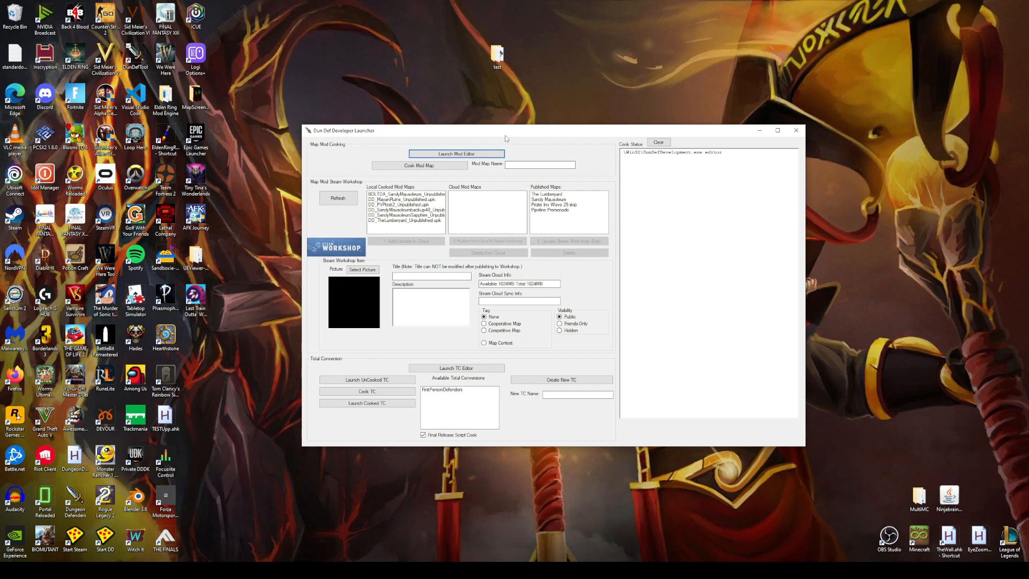
Launch the mod editor from the developer launcher and decline rebuilding the outdated scripts.
left_click_drag(505, 135, 492, 146)
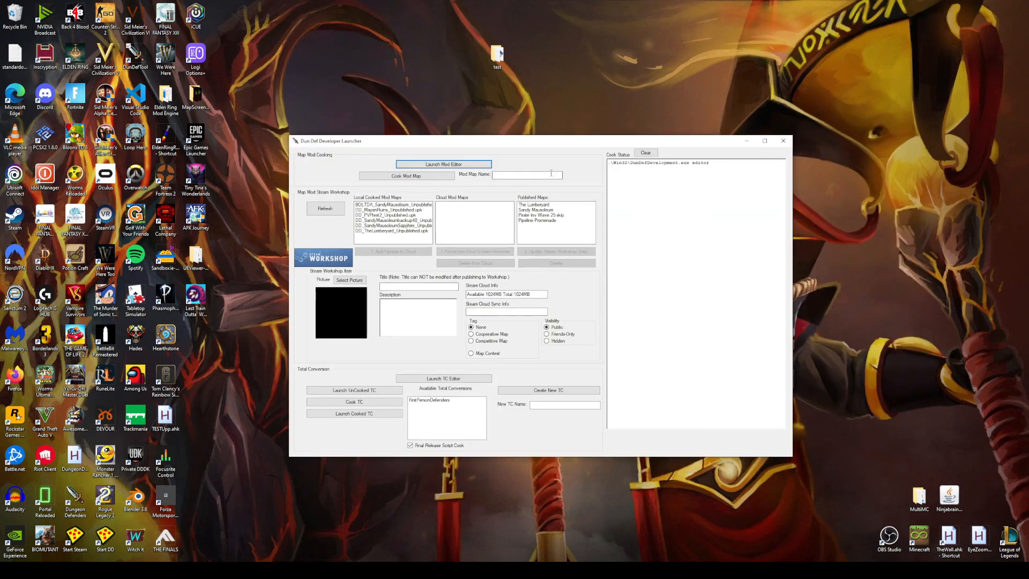
left_click(482, 164)
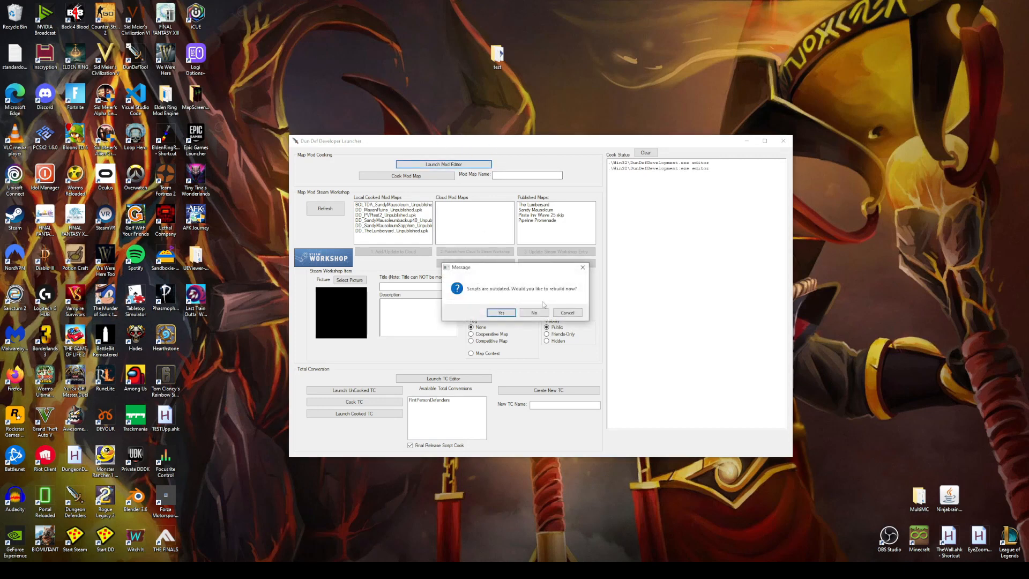
left_click_drag(511, 268, 770, 281)
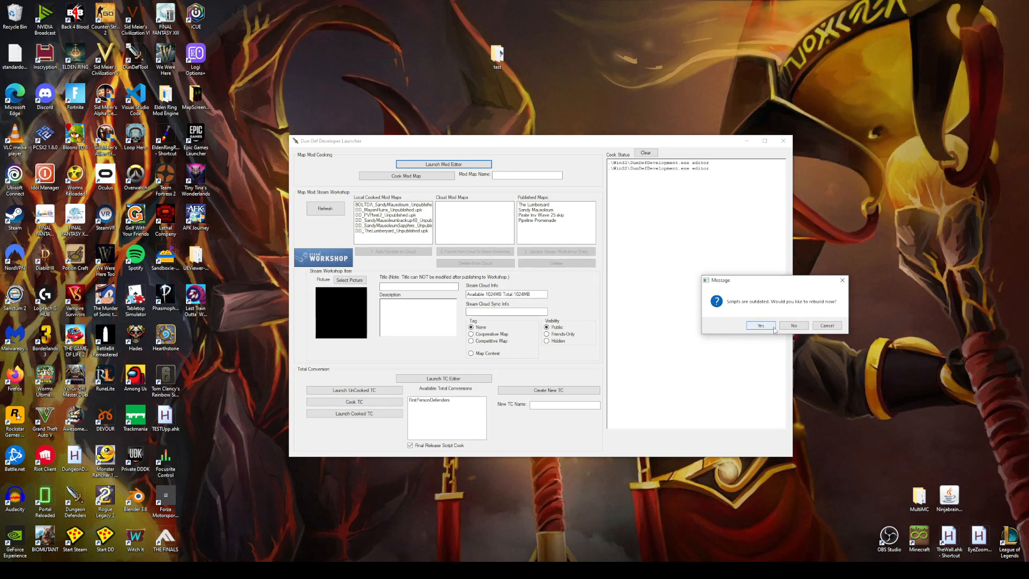
left_click(793, 325)
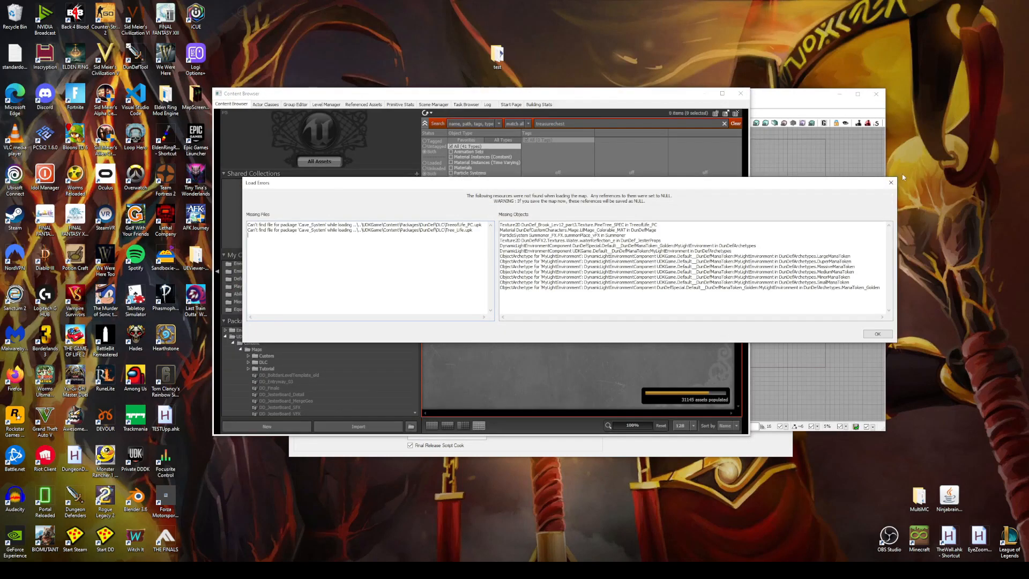
Dismiss the load errors, close the Content Browser and maximize the editor window.
left_click(891, 182)
left_click(741, 93)
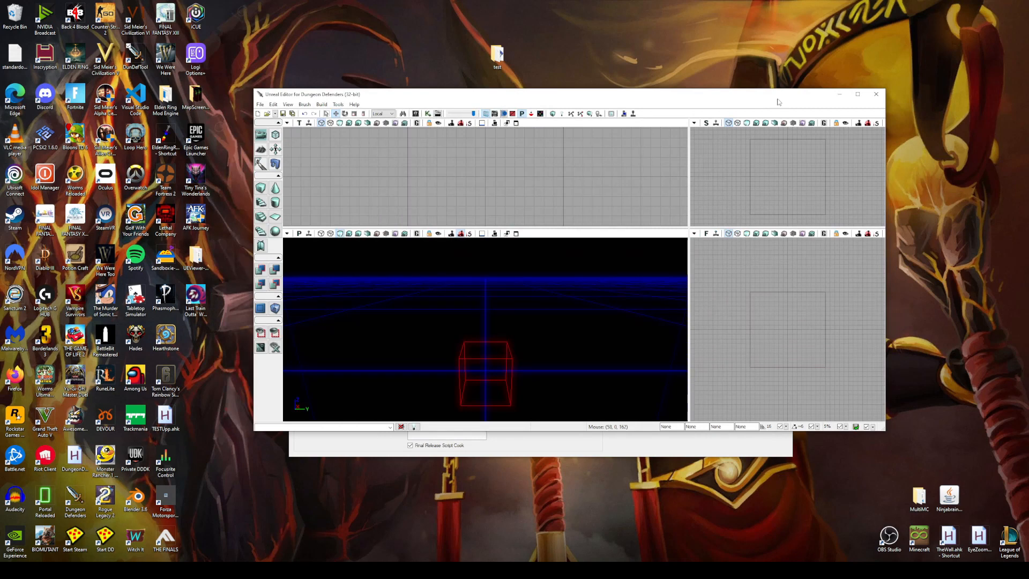
left_click(857, 94)
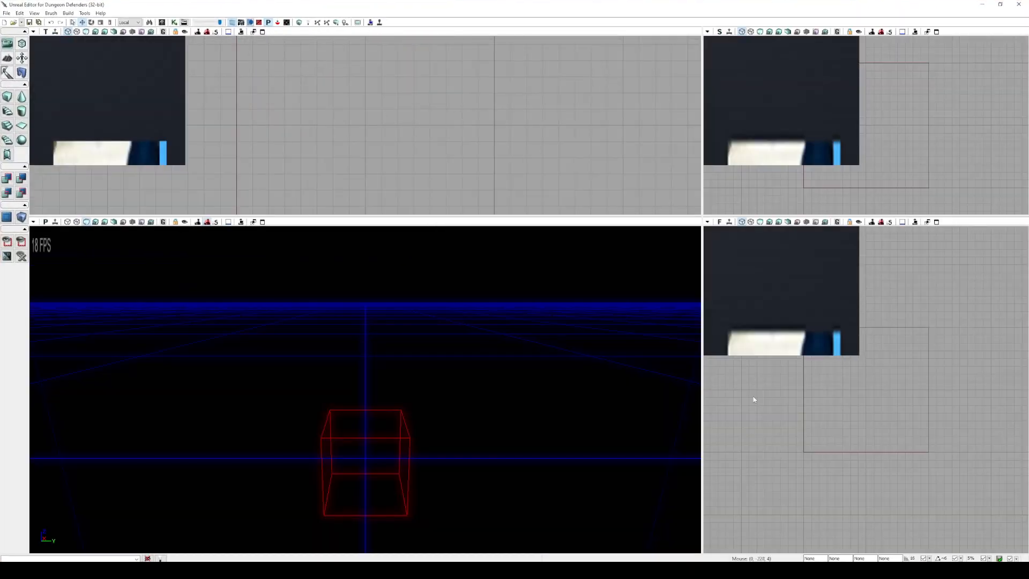
right_click_drag(461, 364, 435, 376)
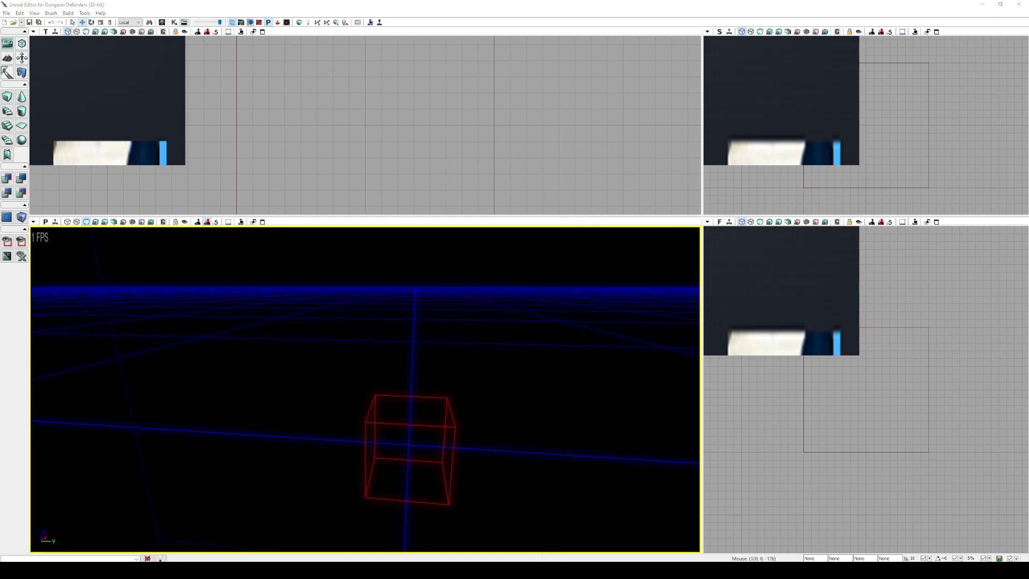
Open the map DD_BoltdanLevelTemplate.udk from the Tutorial maps folder and dismiss its load errors.
left_click(6, 13)
left_click(21, 31)
left_click(413, 246)
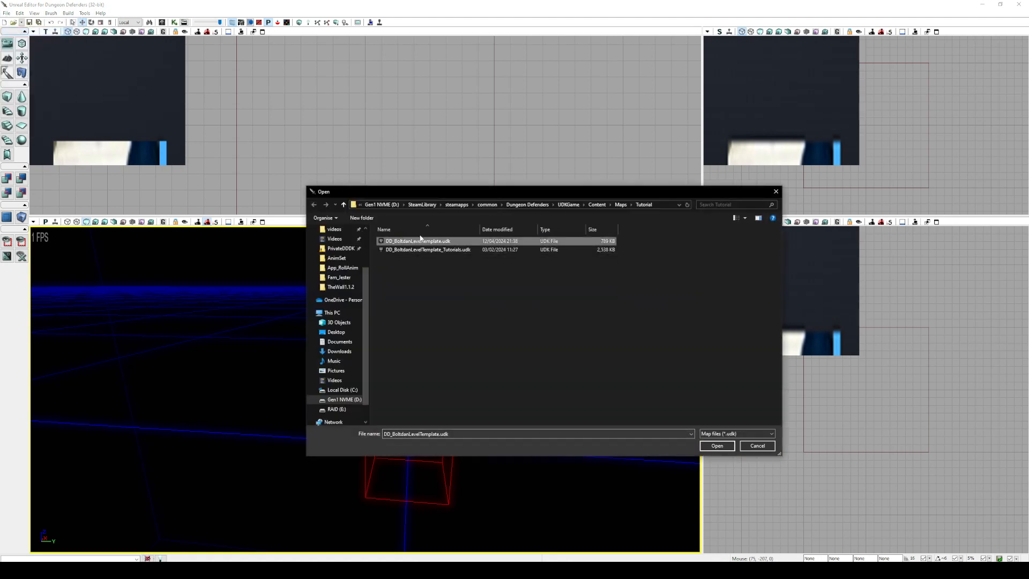
double_click(532, 243)
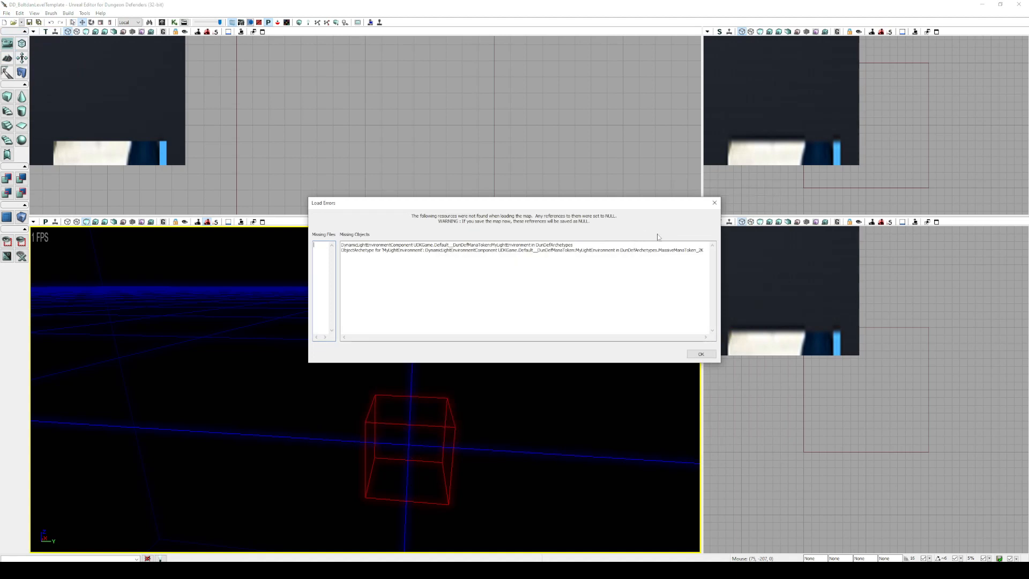
left_click(702, 354)
Examine the template map's objects in the perspective, top, side and front views.
right_click_drag(513, 383, 449, 353)
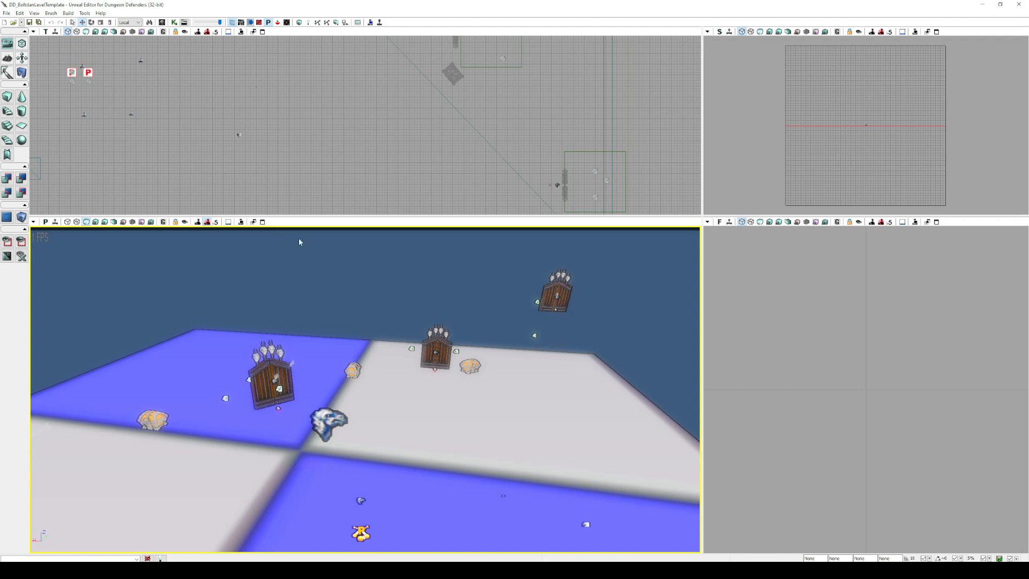
right_click_drag(364, 308, 261, 311)
right_click_drag(423, 371, 425, 358)
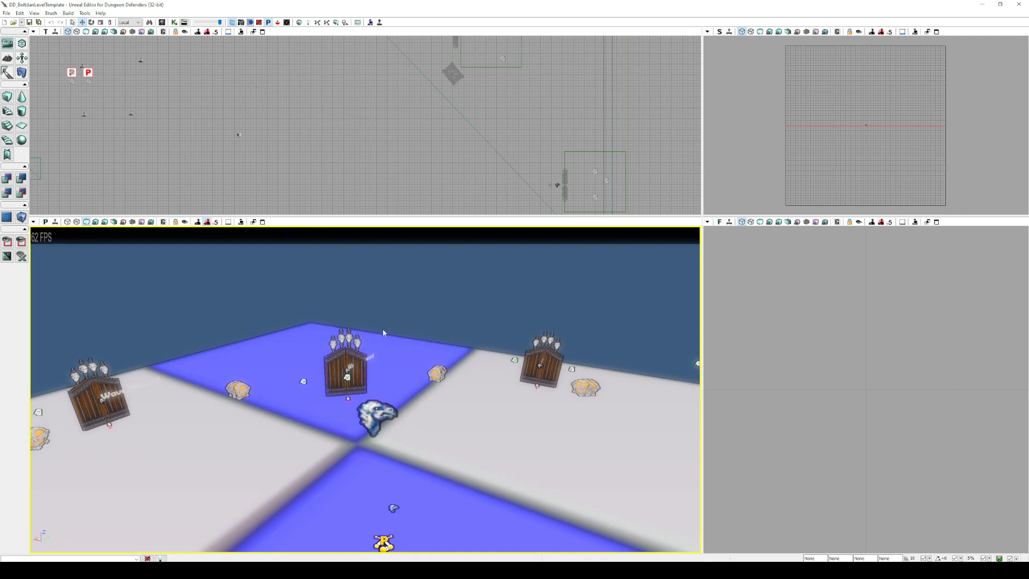
scroll(458, 150, "down", 7)
right_click_drag(458, 150, 475, 173)
scroll(482, 135, "up", 1)
right_click_drag(841, 129, 742, 179)
scroll(773, 162, "up", 8)
scroll(922, 157, "up", 6)
scroll(868, 149, "up", 5)
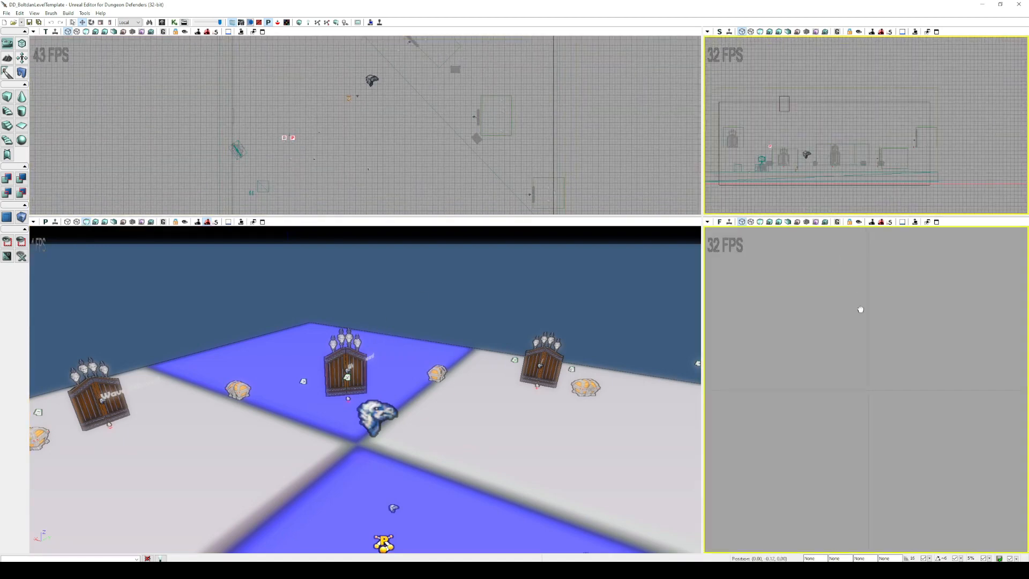
right_click_drag(939, 308, 858, 350)
left_click_drag(859, 350, 861, 376)
scroll(861, 376, "down", 5)
right_click_drag(861, 376, 898, 312)
scroll(863, 296, "down", 4)
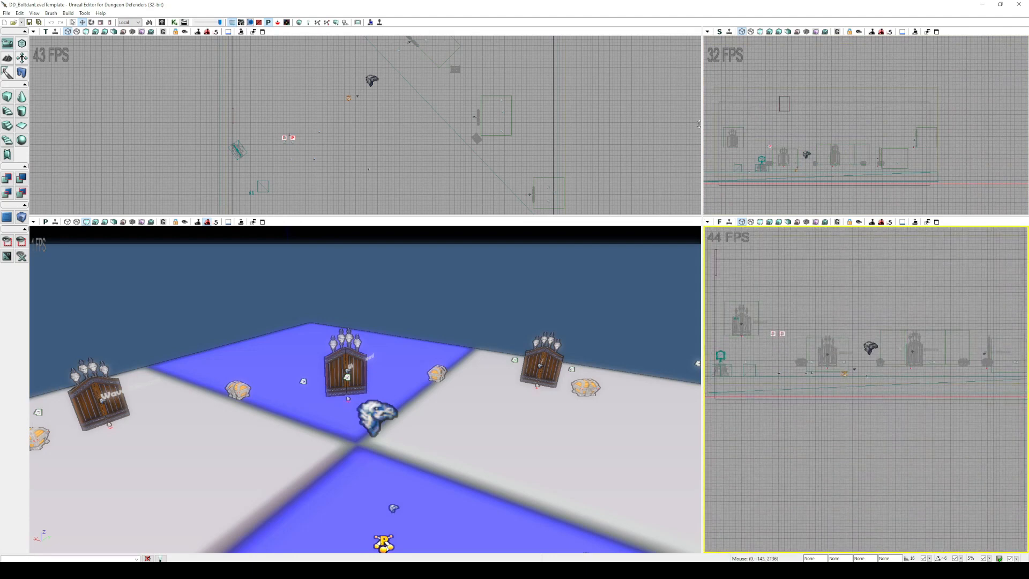
Enlarge the perspective viewport in both directions by shrinking the three orthographic views.
left_click_drag(702, 217, 699, 123)
left_click_drag(755, 161, 767, 161)
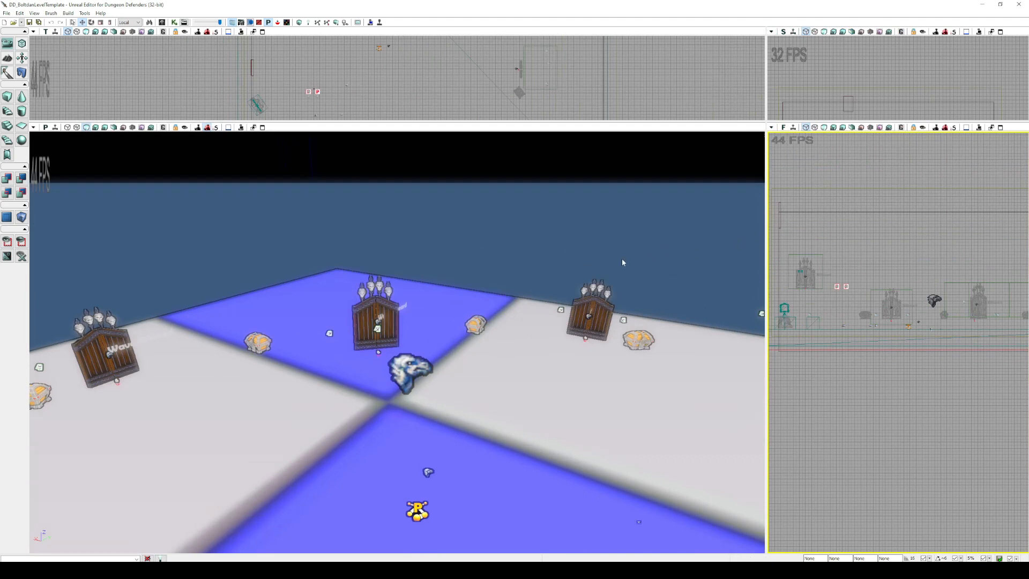
right_click_drag(611, 242, 562, 287)
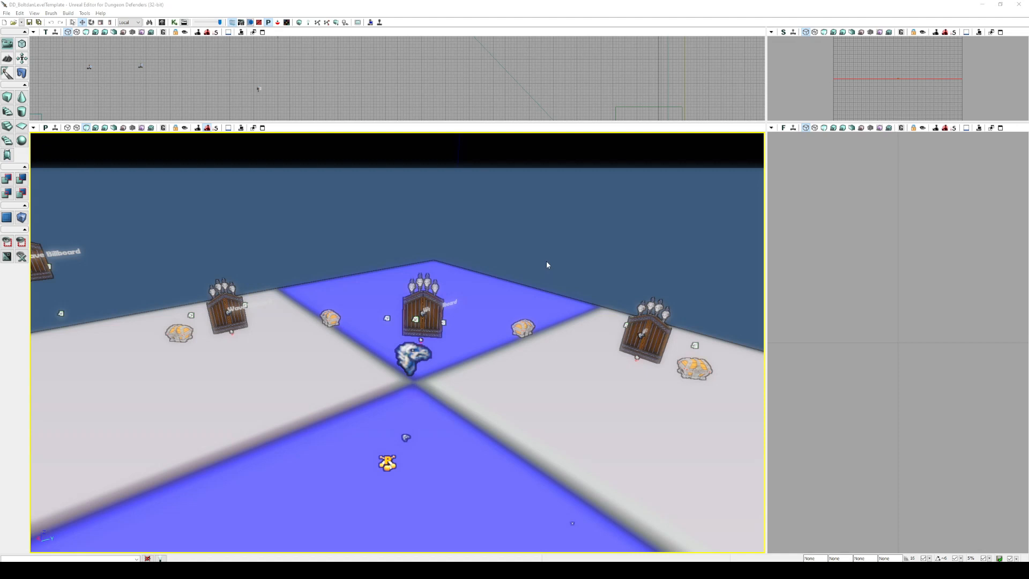
right_click_drag(484, 217, 484, 243)
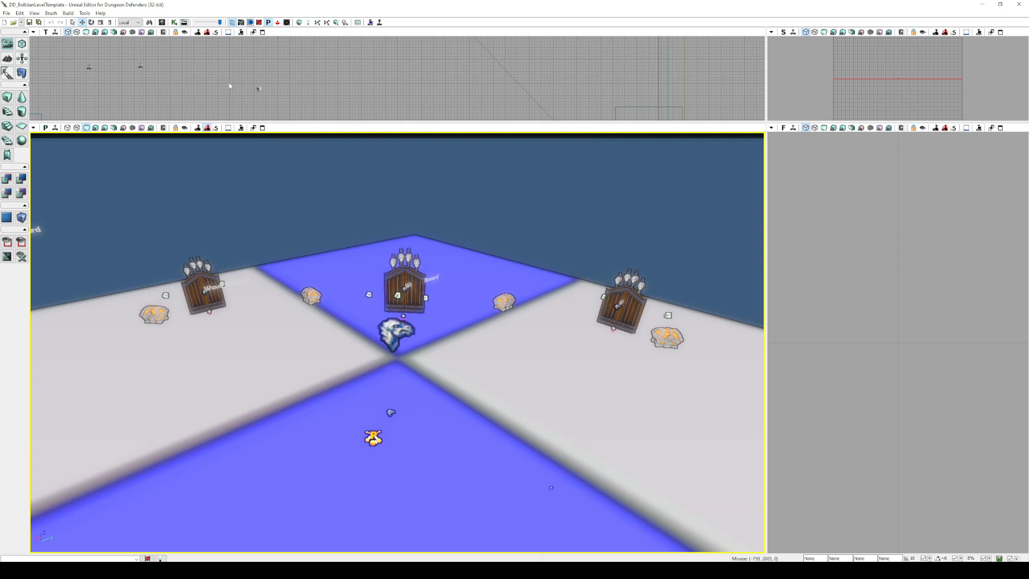
Create a new terrain at location 0, 0, 0 with the X patch count set to 64.
left_click(84, 13)
left_click(99, 23)
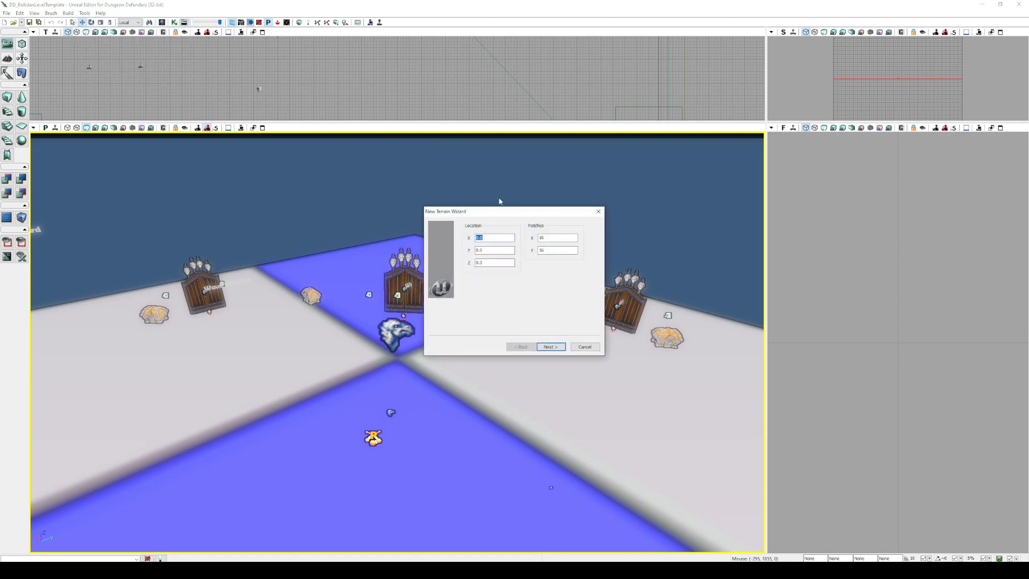
double_click(549, 239)
type("64")
key("Tab")
left_click(551, 346)
Select the new terrain's surface and enter Terrain Editing Mode.
key("s")
right_click_drag(498, 285, 493, 310)
left_click(481, 283)
key("w")
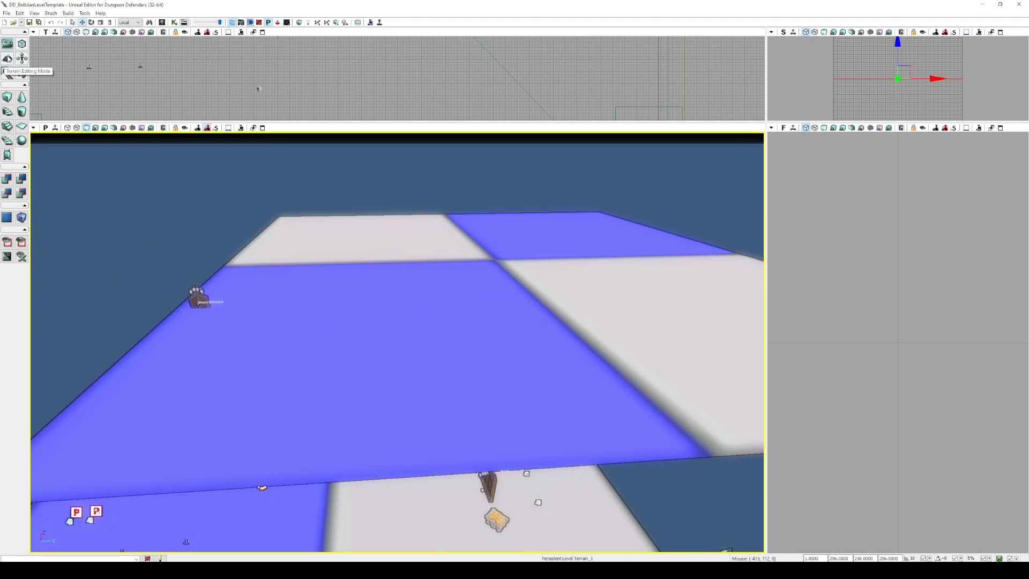
left_click(8, 59)
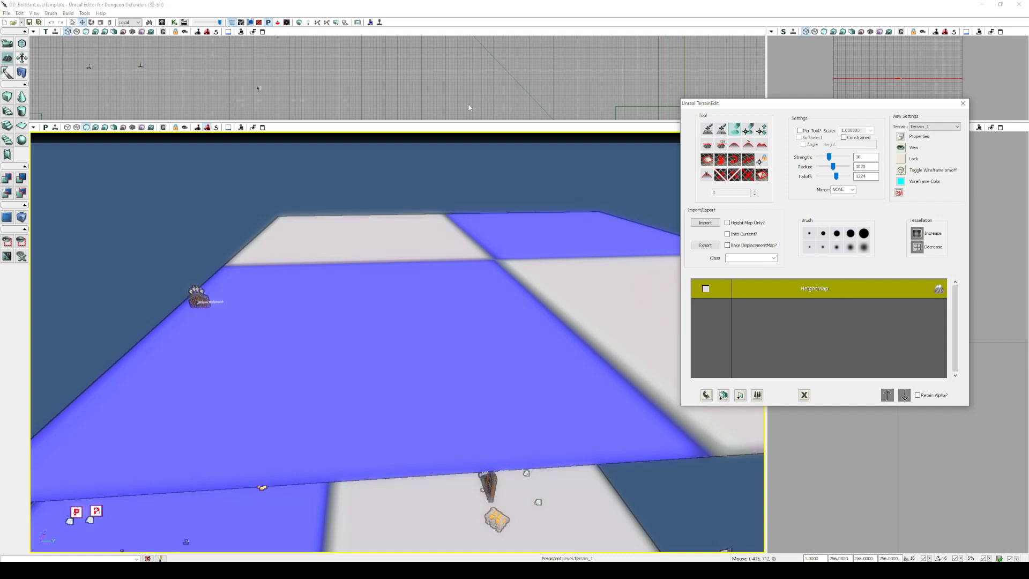
Limit the Content Browser to materials and search for "grass".
left_click(162, 22)
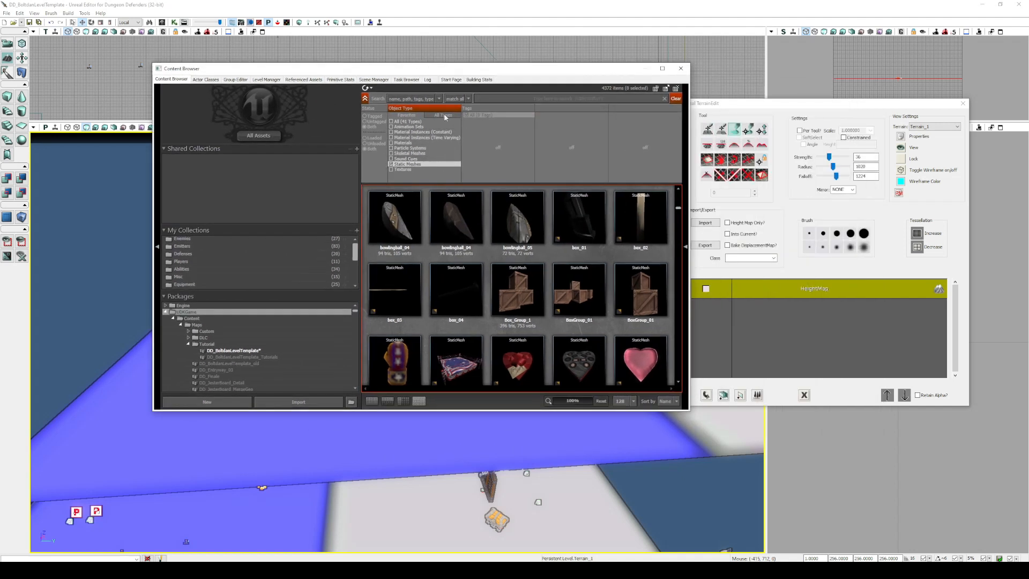
left_click(399, 144)
left_click(400, 164)
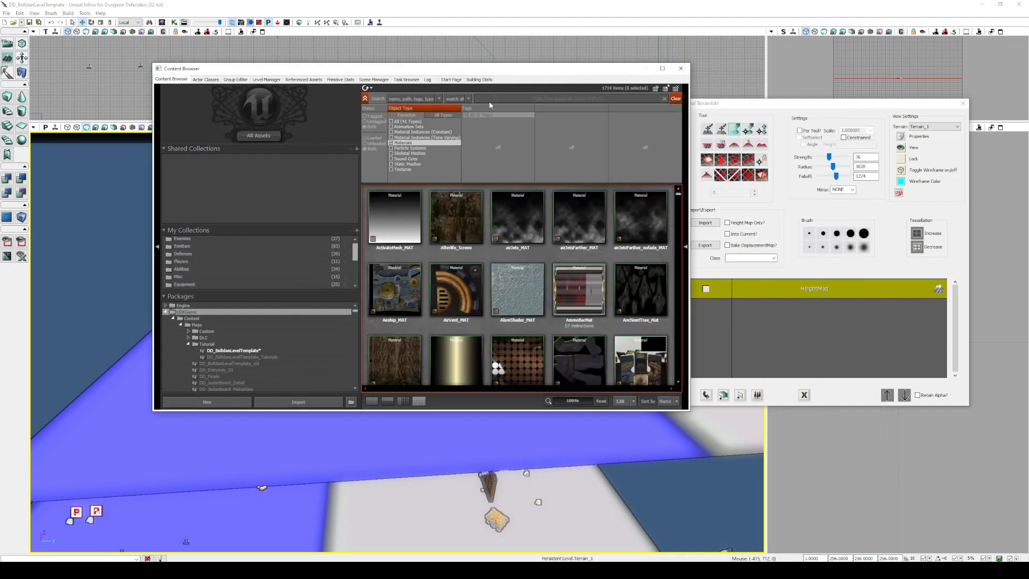
type("grass")
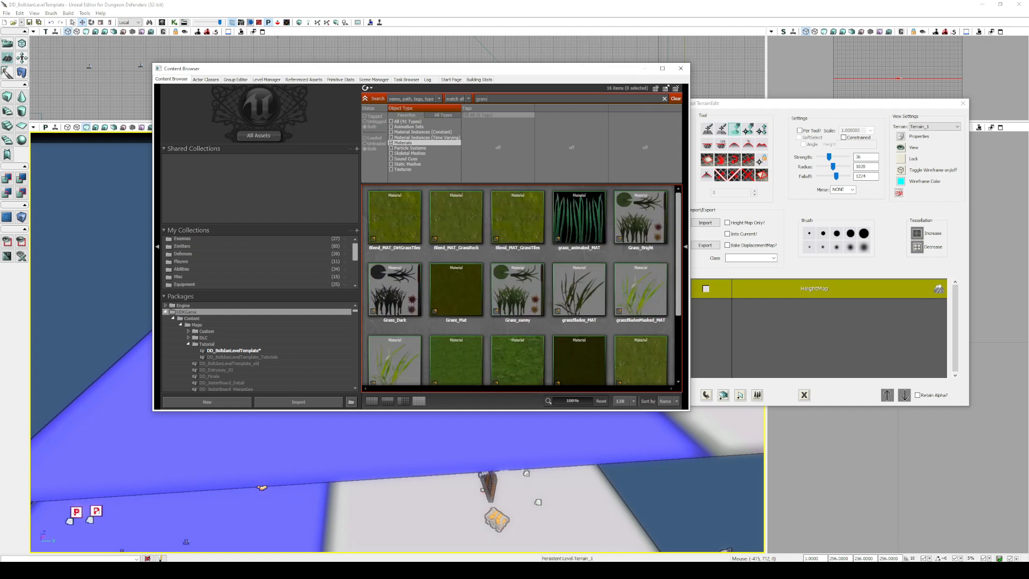
scroll(472, 334, "down", 3)
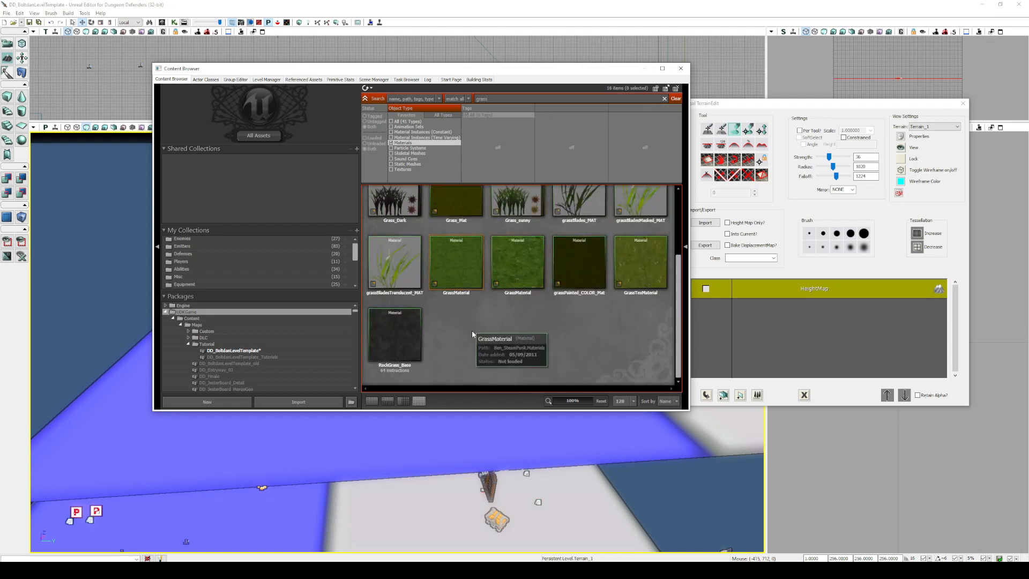
Add an auto-created terrain setup layer from the RockGrass_Base material, and close the Content Browser.
left_click(391, 329)
right_click(782, 322)
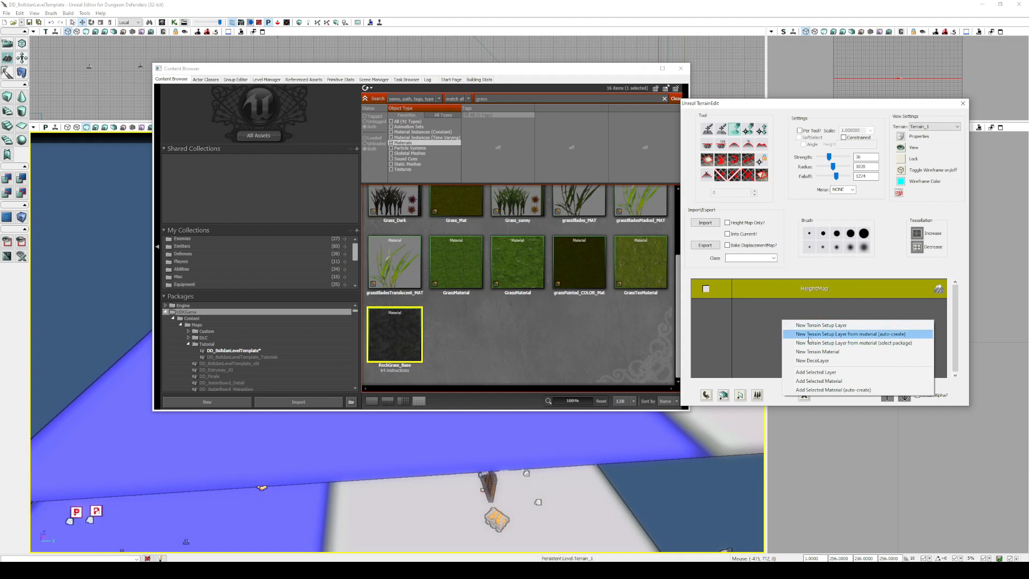
left_click(893, 335)
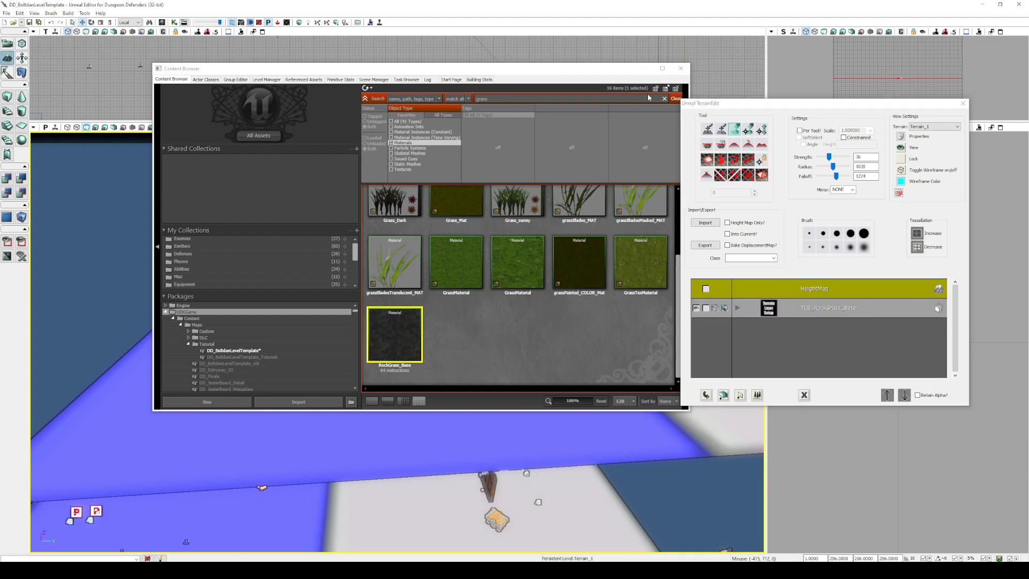
left_click_drag(617, 73, 520, 408)
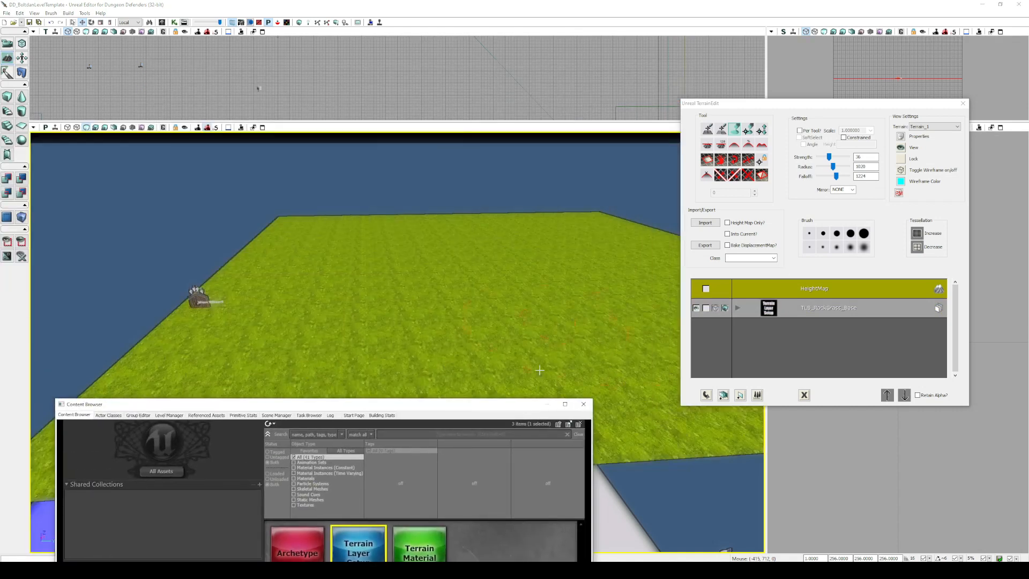
left_click(584, 404)
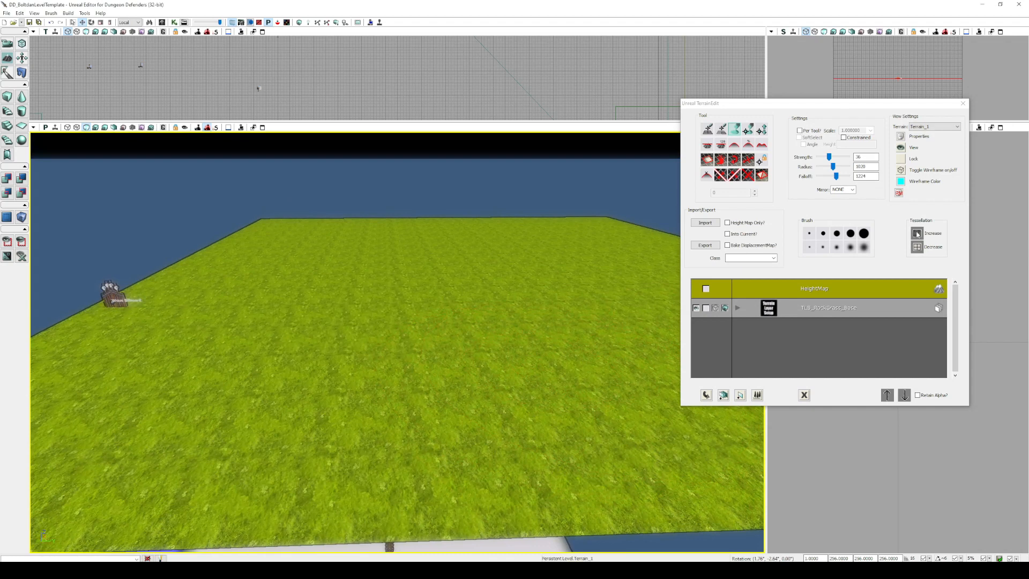
Increase the terrain's tessellation and accept the added vertices.
left_click(917, 234)
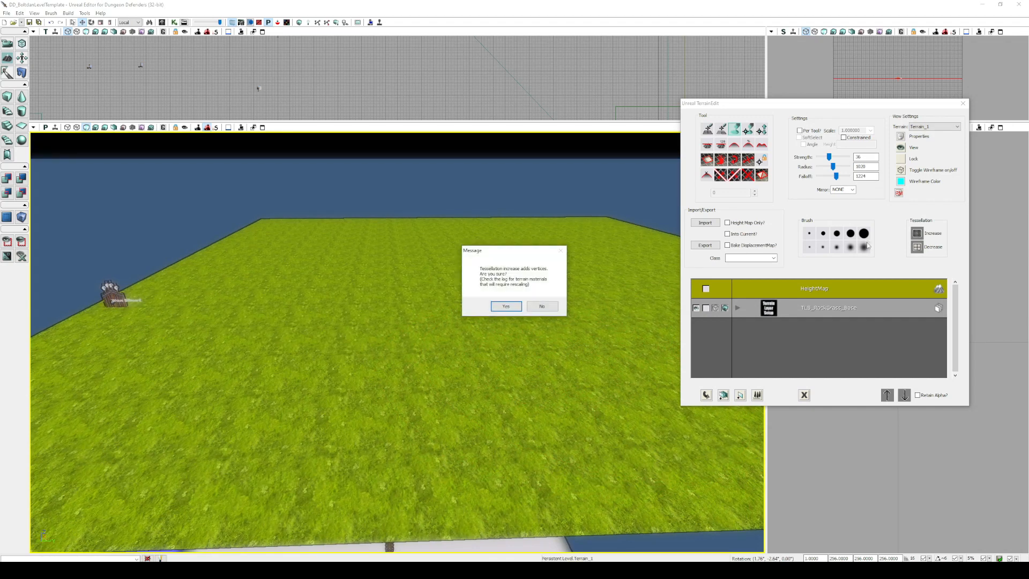
left_click(506, 307)
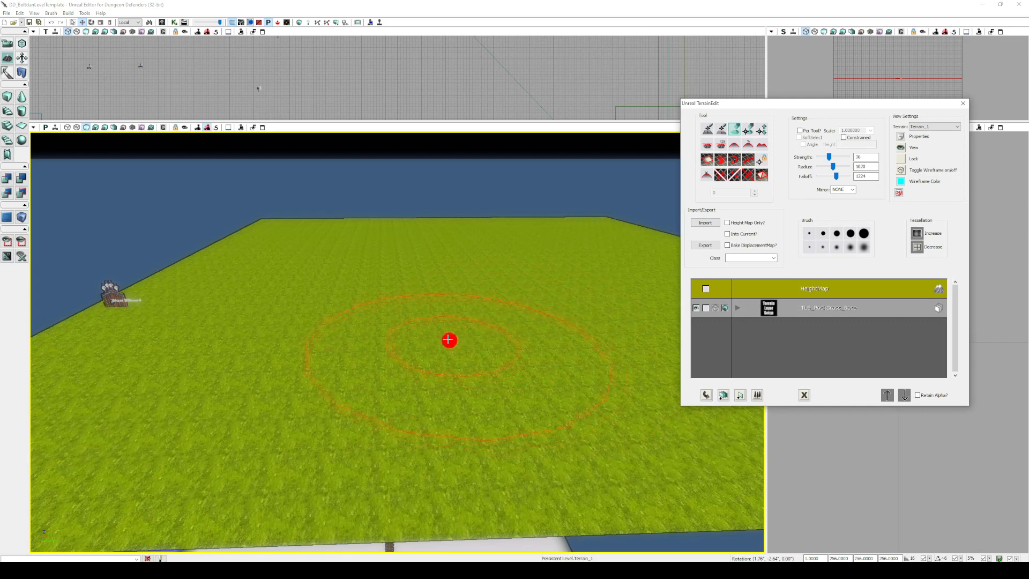
left_click_drag(751, 108, 742, 110)
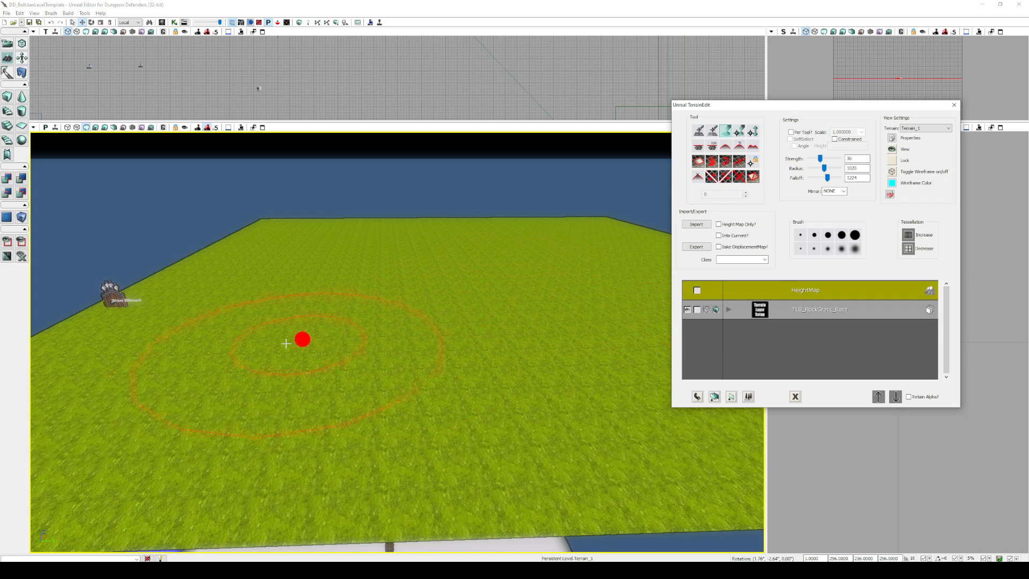
Sculpt two adjoining hills on the terrain's height map with strength 36, and close the terrain editor.
mouse_move(448, 336)
left_mouse_down("ctrl")
mouse_move(461, 332)
mouse_move(444, 290)
mouse_move(354, 301)
mouse_move(390, 291)
left_mouse_up("ctrl")
middle_click_drag(391, 291, 446, 317)
left_click_drag(451, 321, 469, 298, "ctrl")
right_click_drag(469, 299, 441, 294)
left_click_drag(465, 299, 467, 298, "ctrl")
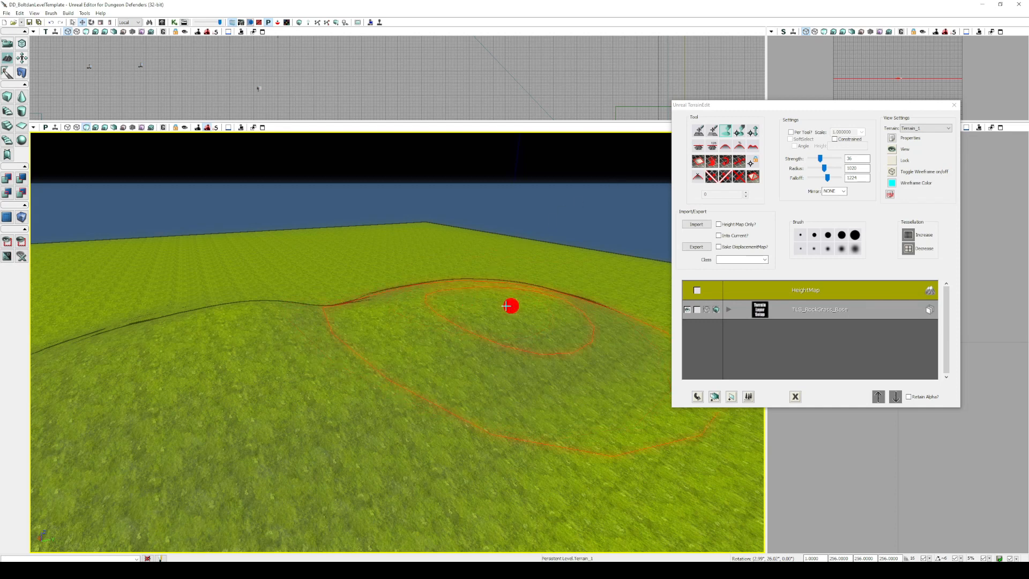
left_click(953, 105)
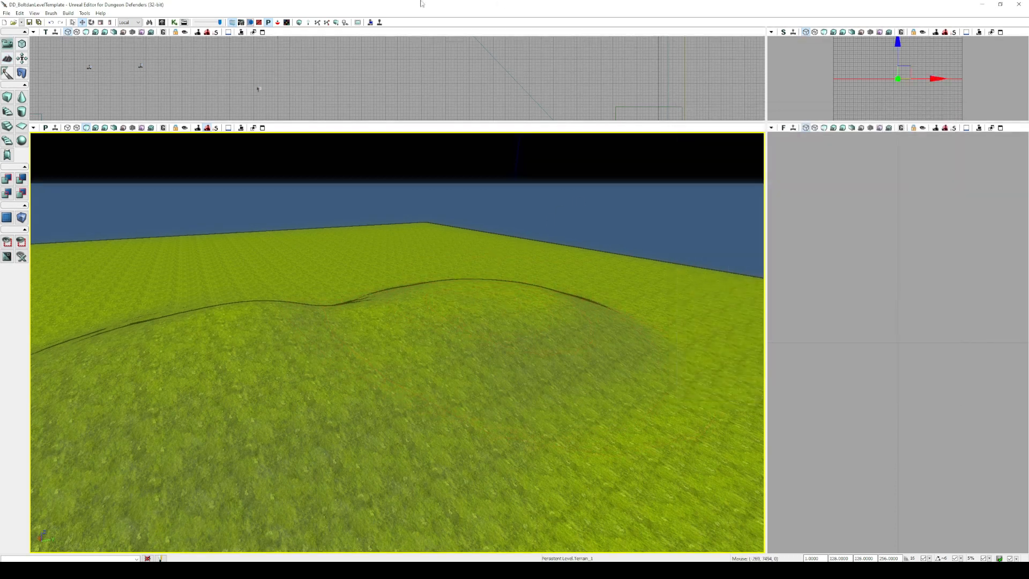
Open the Content Browser, limit it to static meshes and browse the available meshes.
left_click(163, 22)
left_click_drag(398, 409, 659, 114)
left_click(364, 354)
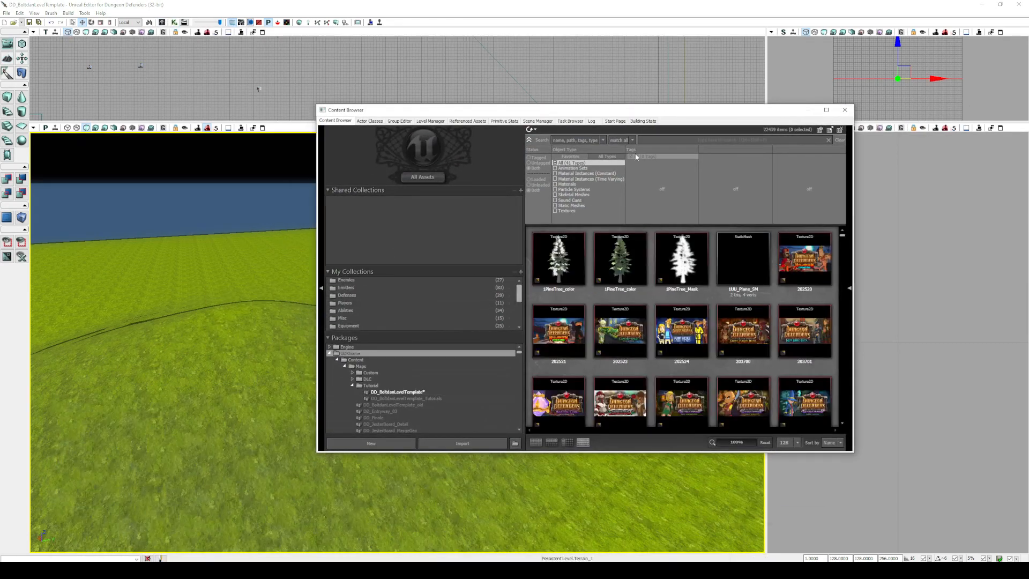
left_click(583, 205)
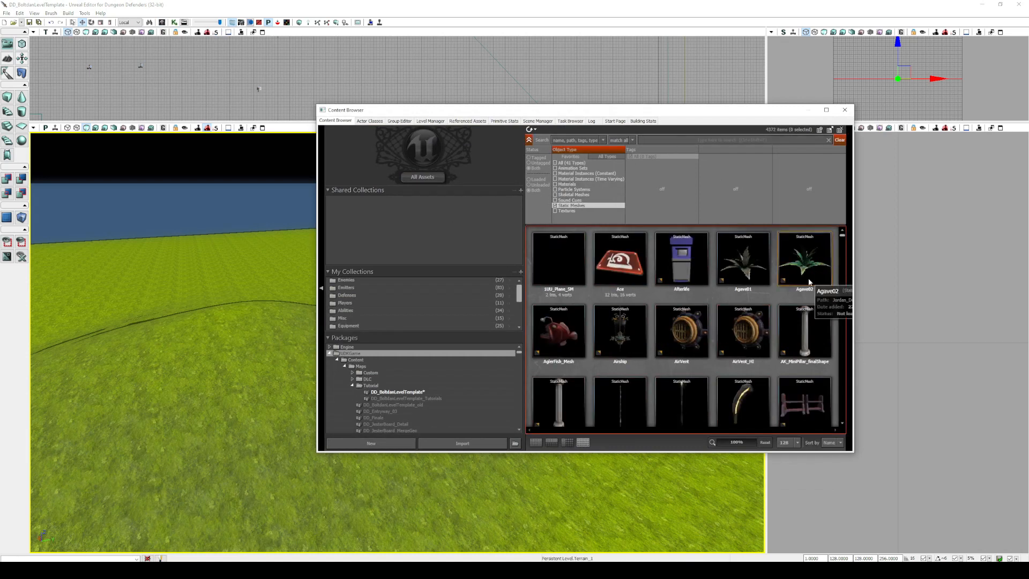
scroll(747, 352, "down", 2)
scroll(748, 351, "down", 10)
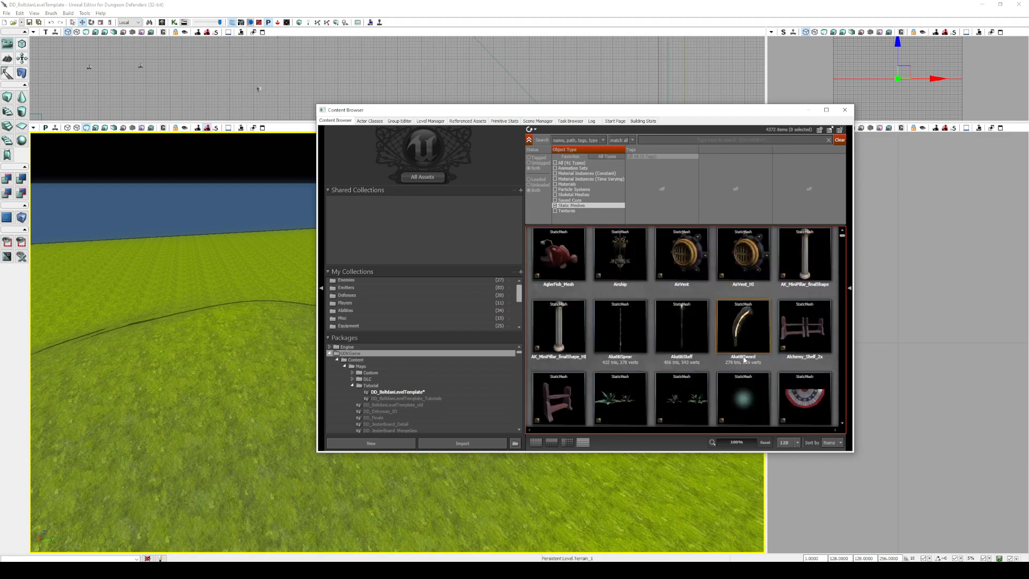
scroll(754, 338, "down", 10)
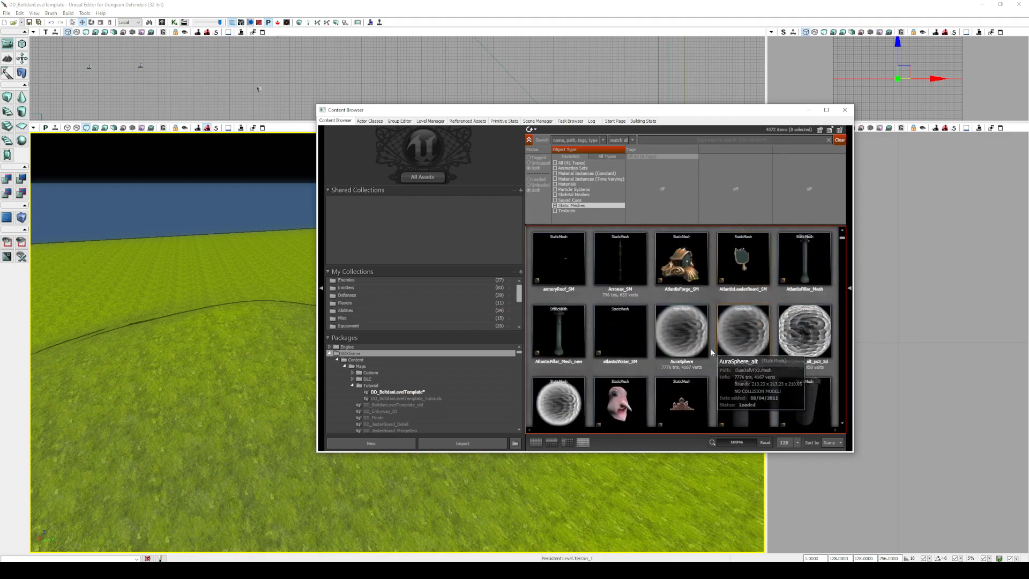
scroll(706, 362, "down", 10)
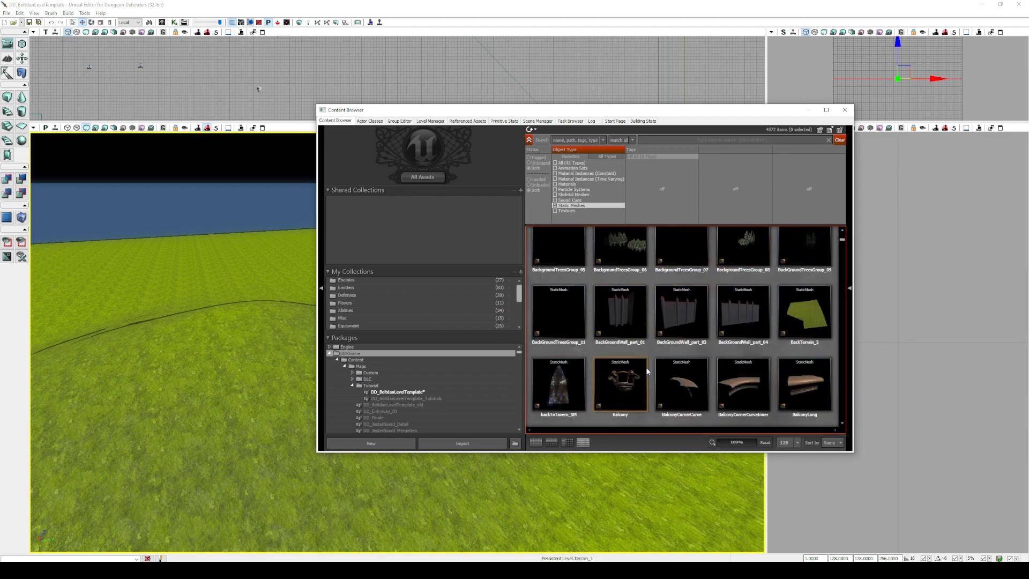
Search the static meshes for "box", place Box_Group_1 on the grass terrain, and close the Content Browser.
left_click(665, 142)
type("box")
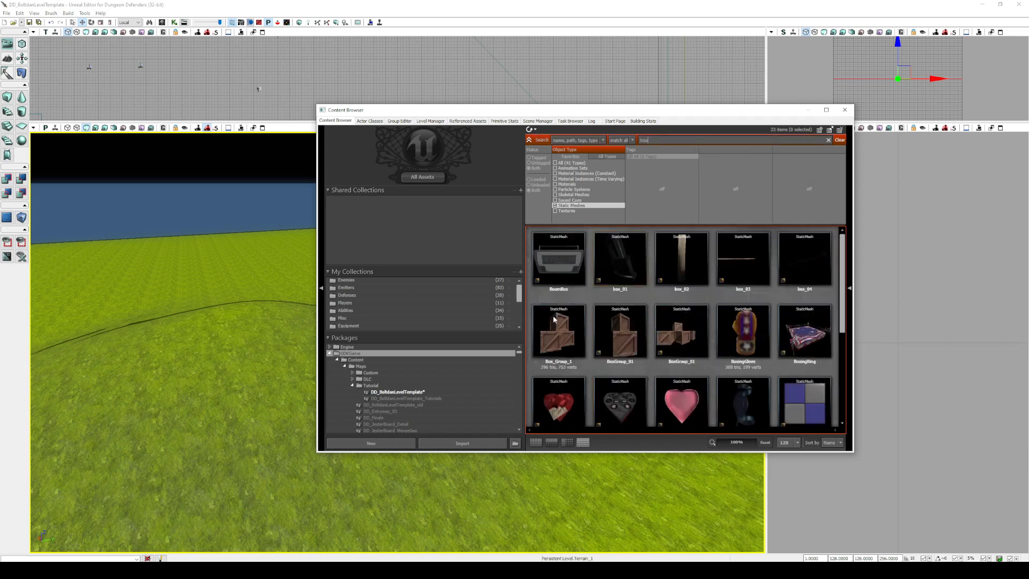
left_click(570, 327)
left_click_drag(569, 327, 275, 485)
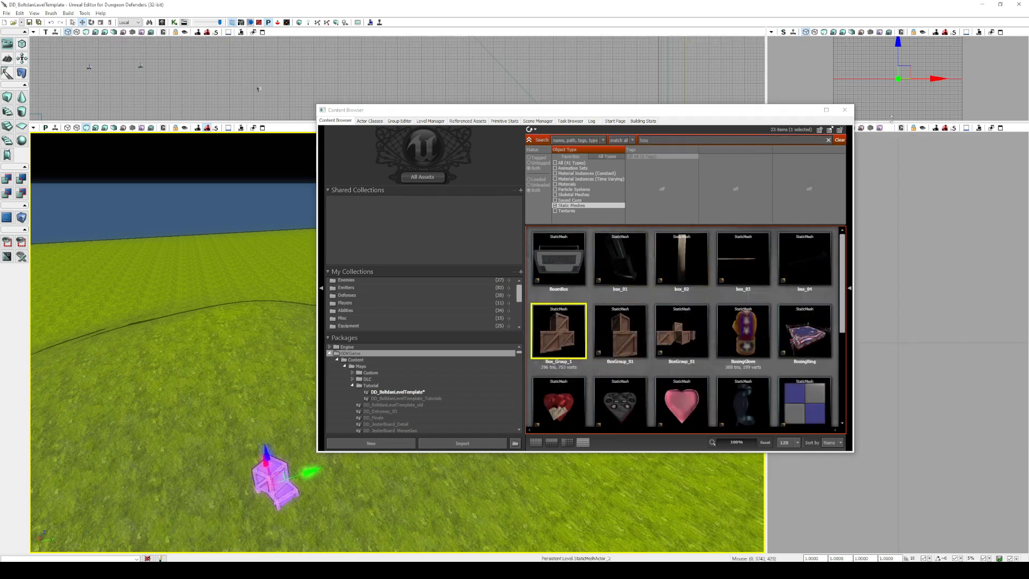
left_click(851, 113)
Move the crate group along its Y axis across the grass, and activate rotation mode.
right_click_drag(538, 307, 496, 351)
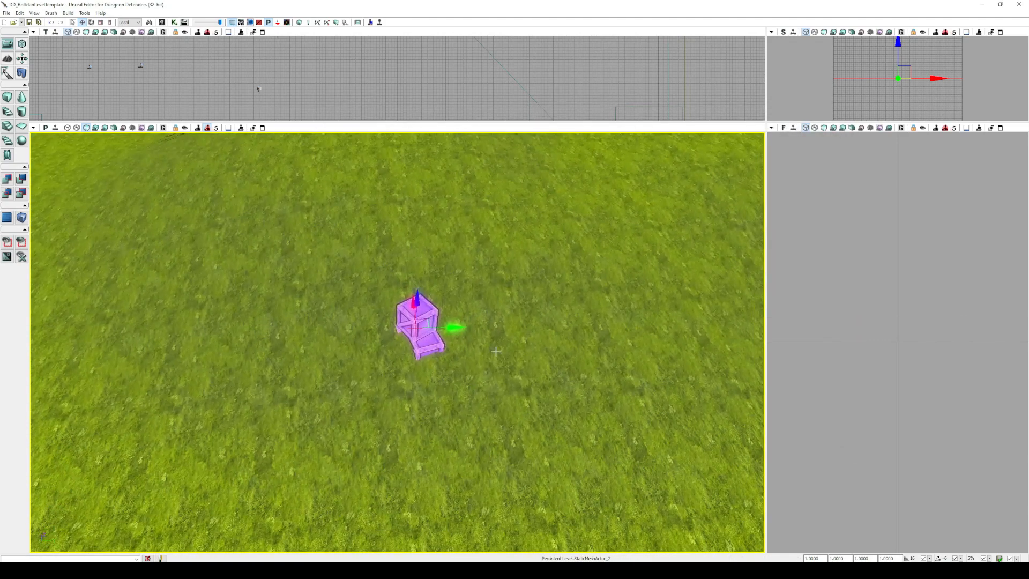
left_click_drag(453, 327, 395, 355)
left_click(91, 22)
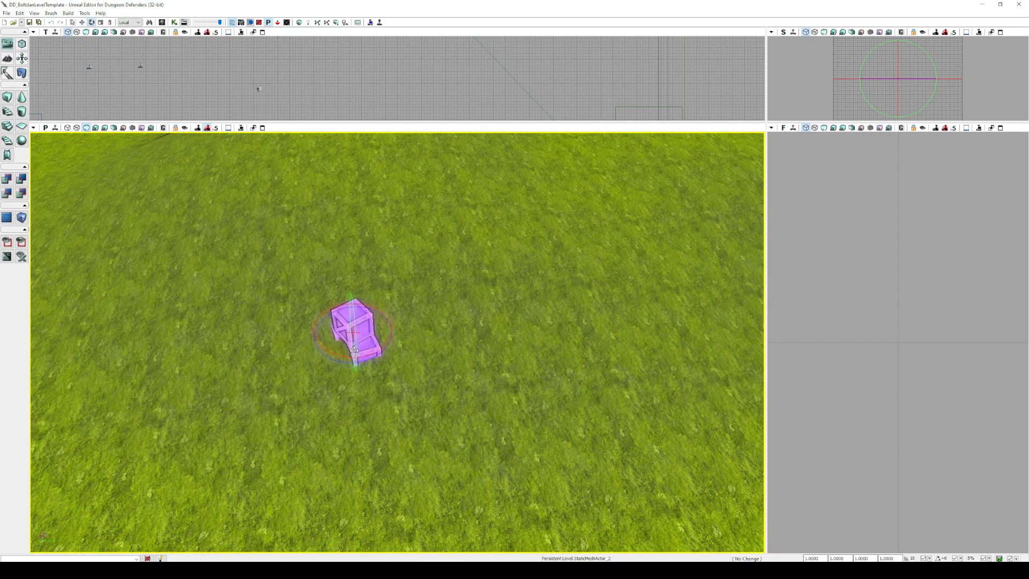
Try enlarging the crate group with uniform scaling, and undo the change.
left_click(100, 22)
right_click_drag(419, 354, 375, 333)
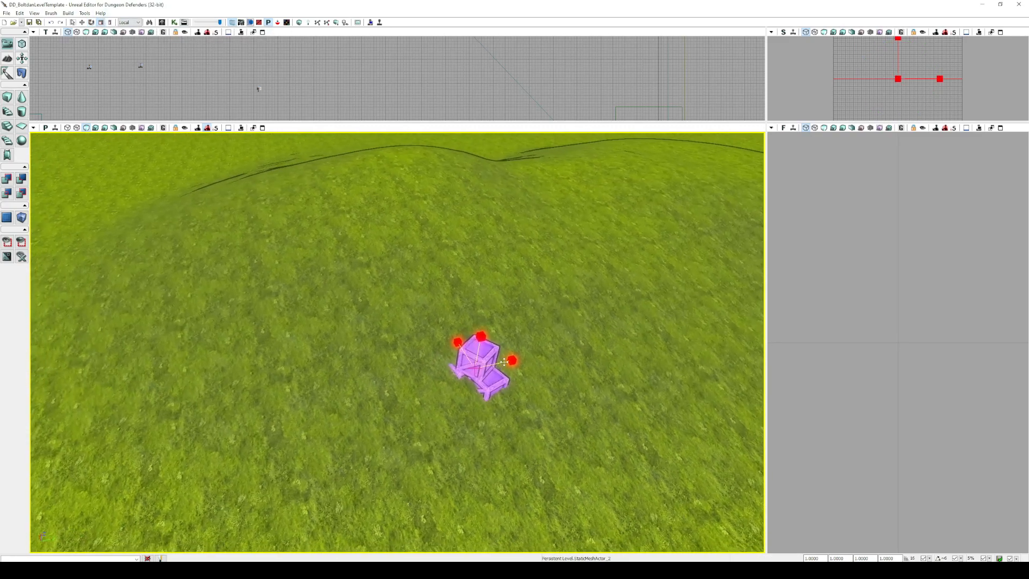
left_click_drag(513, 360, 417, 240)
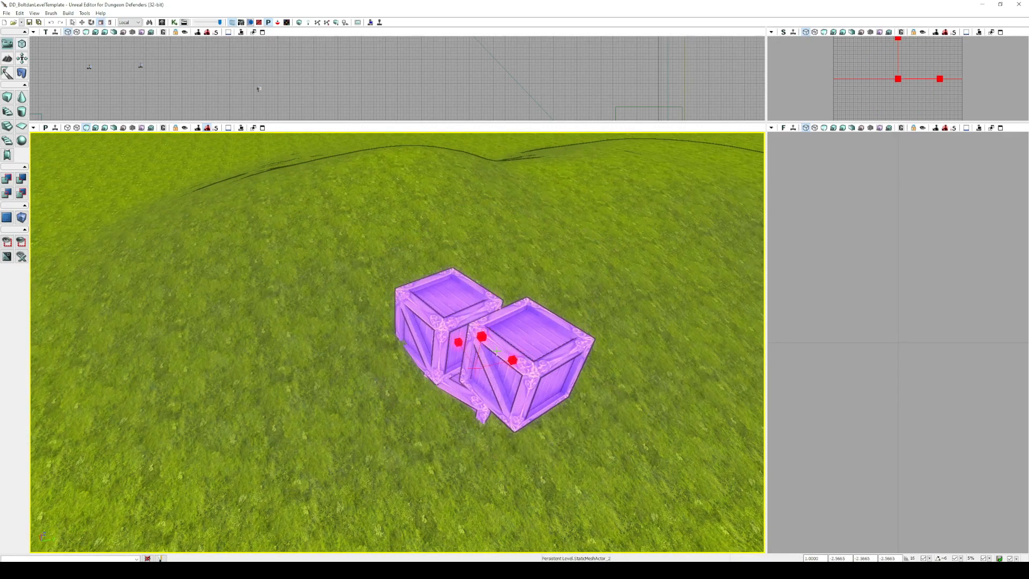
key("ctrl+z")
Try stretching the crate group along its Y axis with non-uniform scaling, and undo it.
left_click(110, 22)
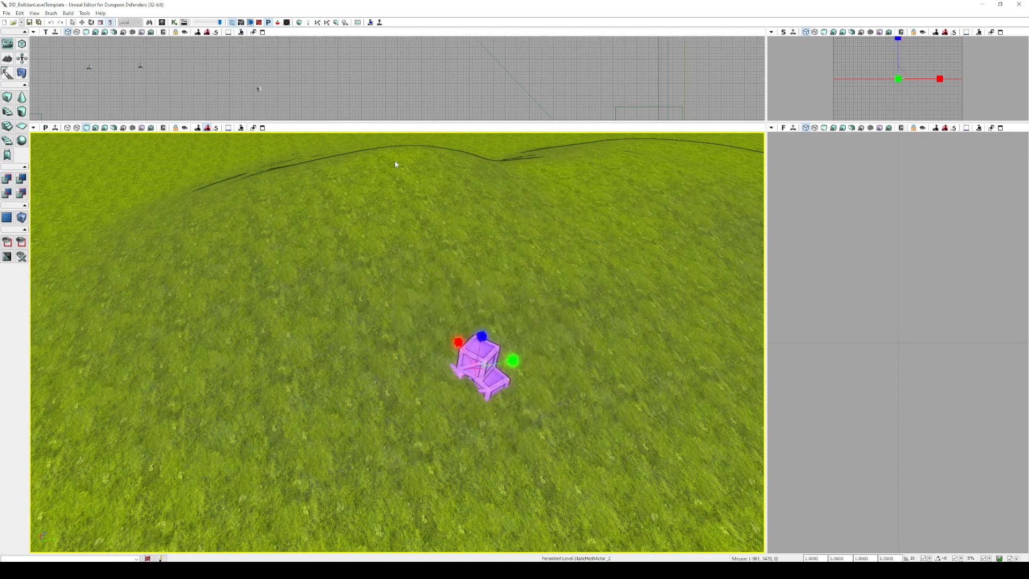
right_click_drag(546, 357, 382, 358)
left_click_drag(375, 371, 435, 327)
key("ctrl+z")
Scale the crate group uniformly to about twice its original size.
left_click(100, 22)
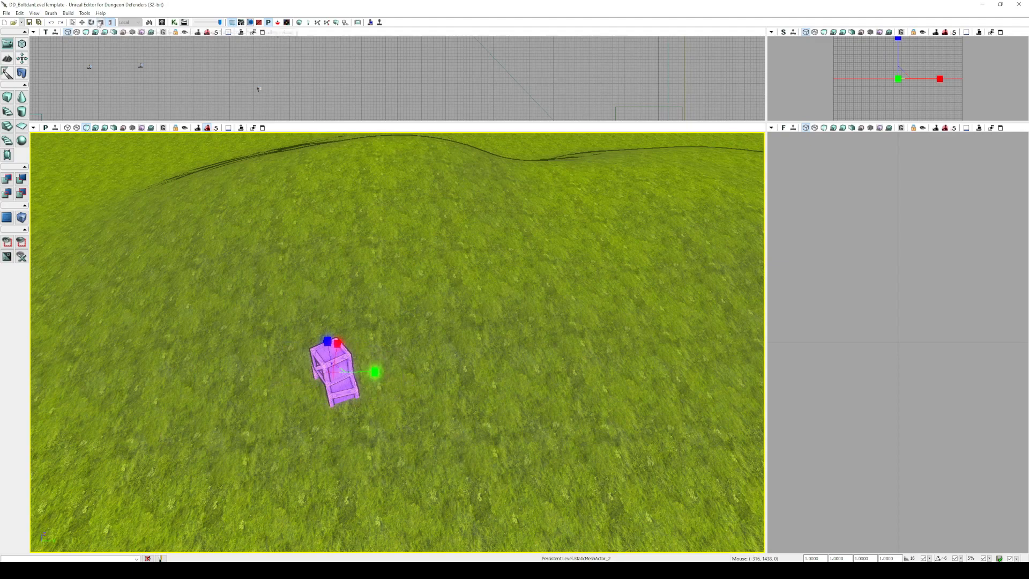
left_click_drag(377, 372, 412, 369)
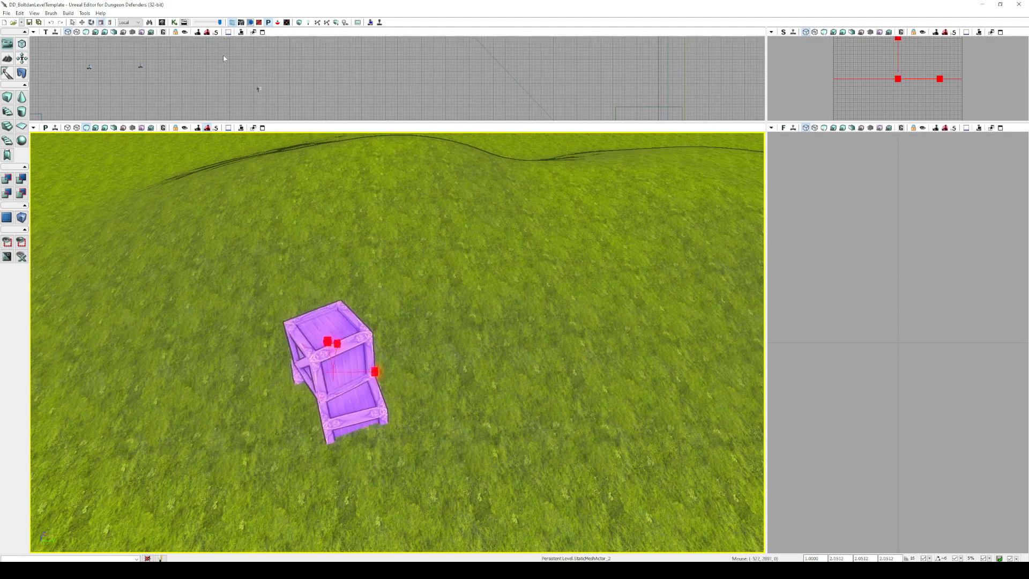
Reposition the crate group on the terrain, freely in the top view and along its Y axis in the perspective view.
left_click(82, 22)
scroll(281, 73, "down", 8)
right_click_drag(308, 108, 327, 130)
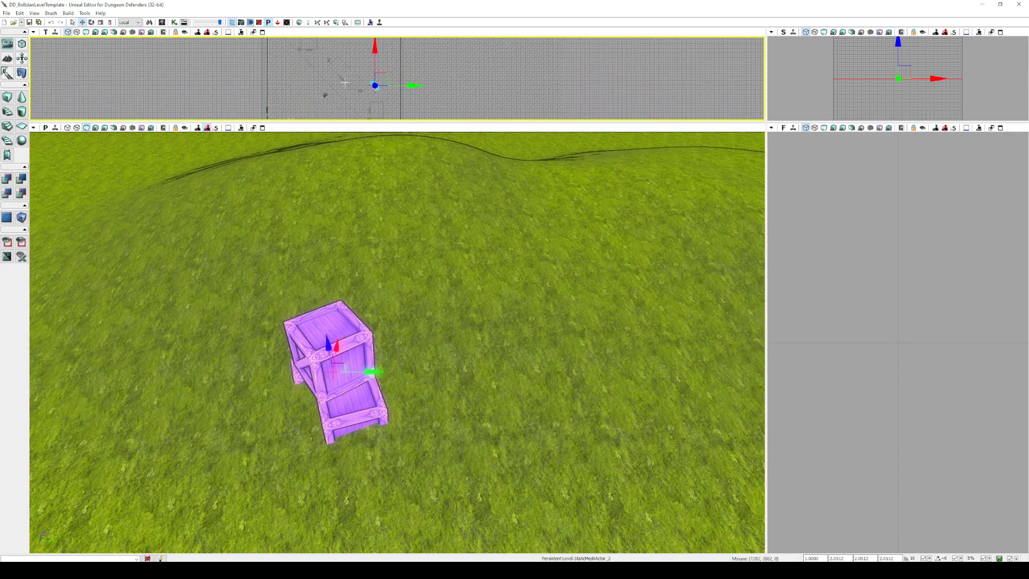
scroll(375, 79, "up", 8)
right_click_drag(405, 80, 408, 70)
left_click_drag(385, 81, 410, 117)
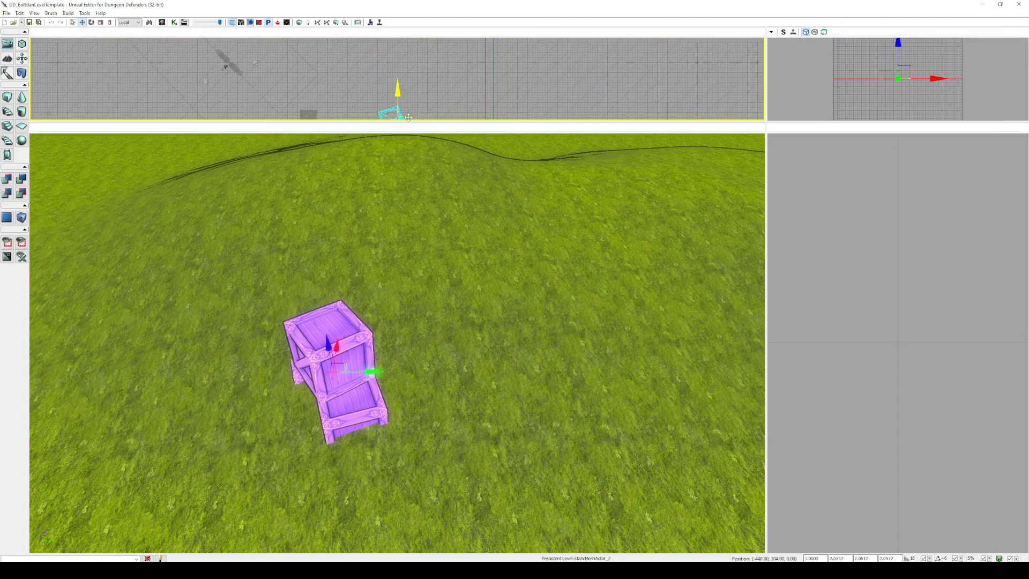
right_click_drag(424, 236, 530, 246)
left_click_drag(399, 316, 436, 315)
right_click_drag(405, 314, 304, 352)
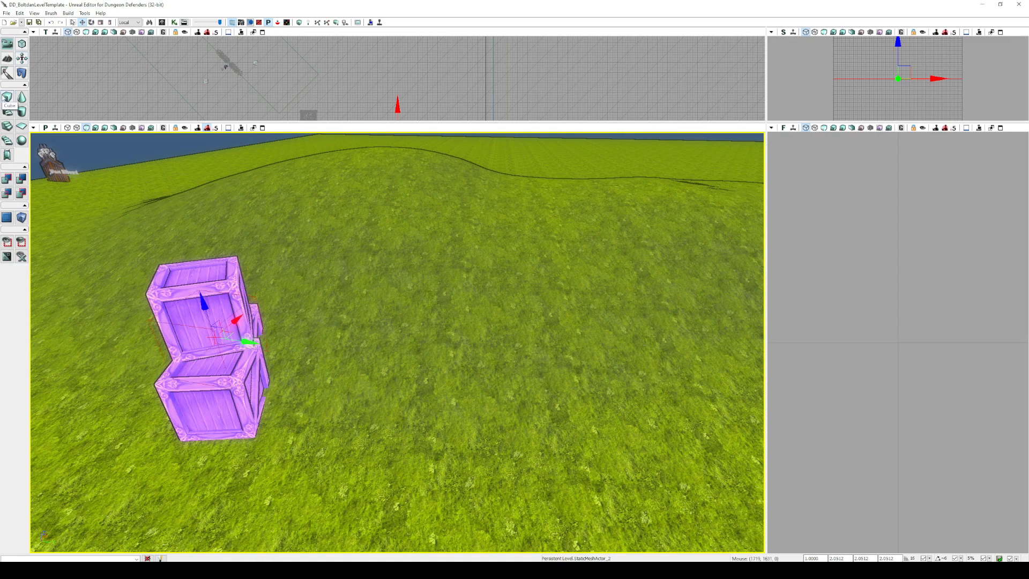
Select the red cube builder brush inside the crate group and move it away from the crates onto open grass.
right_click_drag(382, 111, 464, 44)
scroll(465, 80, "up", 9)
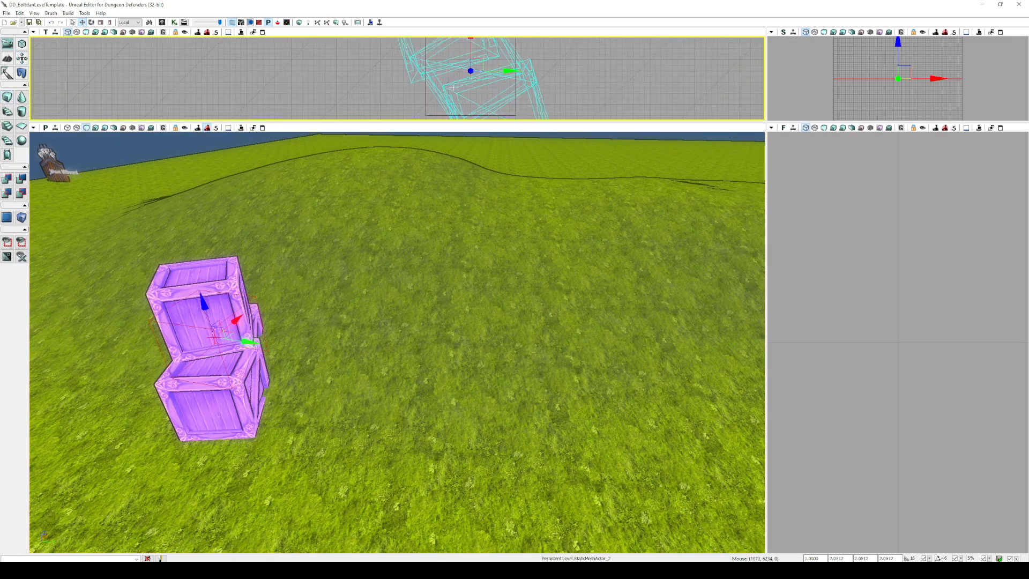
left_click(427, 89)
mouse_move(286, 281)
right_mouse_down()
mouse_move(287, 252)
mouse_move(312, 235)
right_mouse_up()
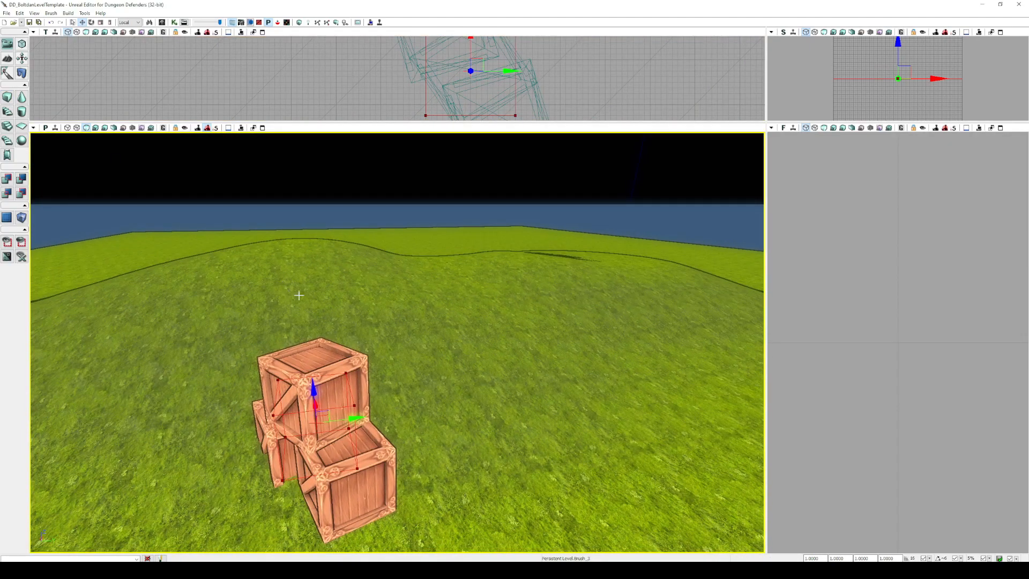
scroll(407, 86, "down", 4)
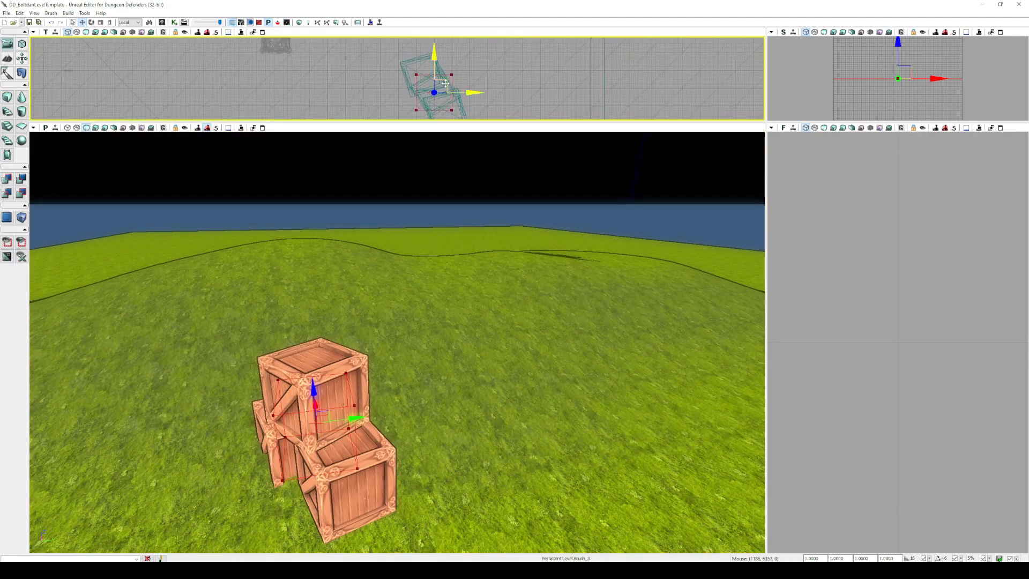
left_click_drag(445, 83, 454, 36)
right_click_drag(443, 300, 425, 308)
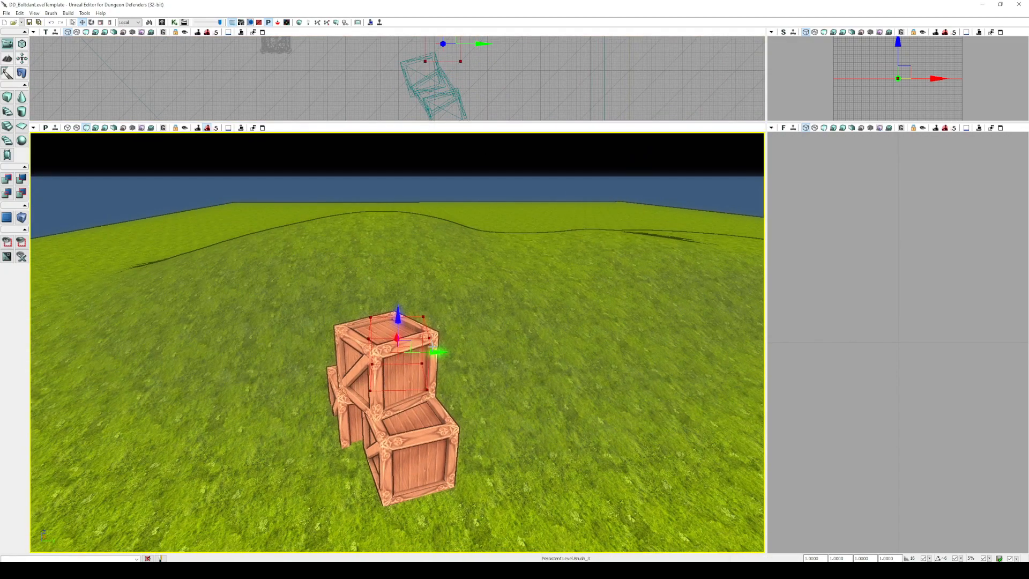
left_click_drag(435, 351, 618, 352)
Raise the cube builder brush along its Z axis above the grass slope.
right_click_drag(418, 351, 337, 357)
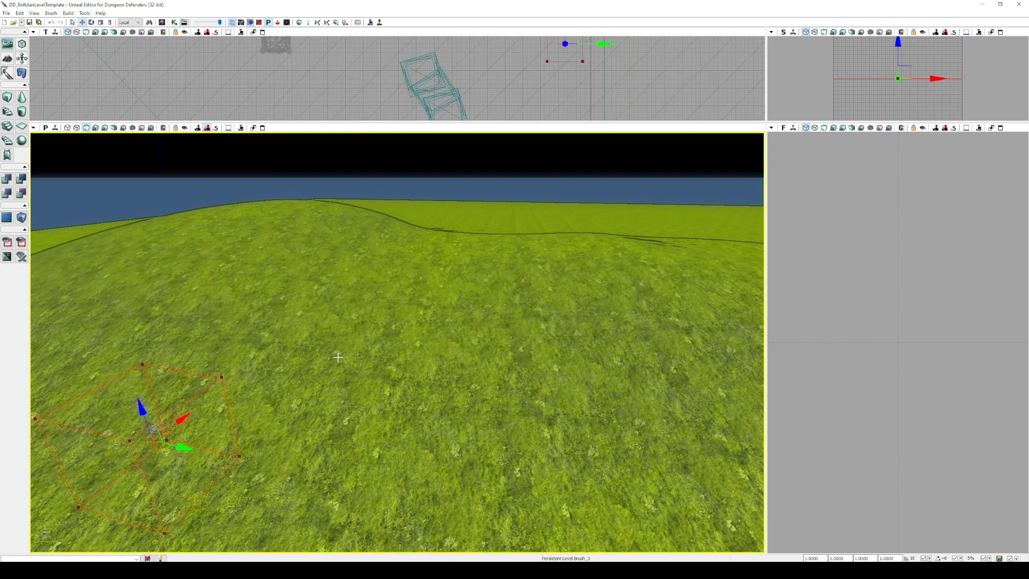
right_click_drag(240, 308, 209, 375)
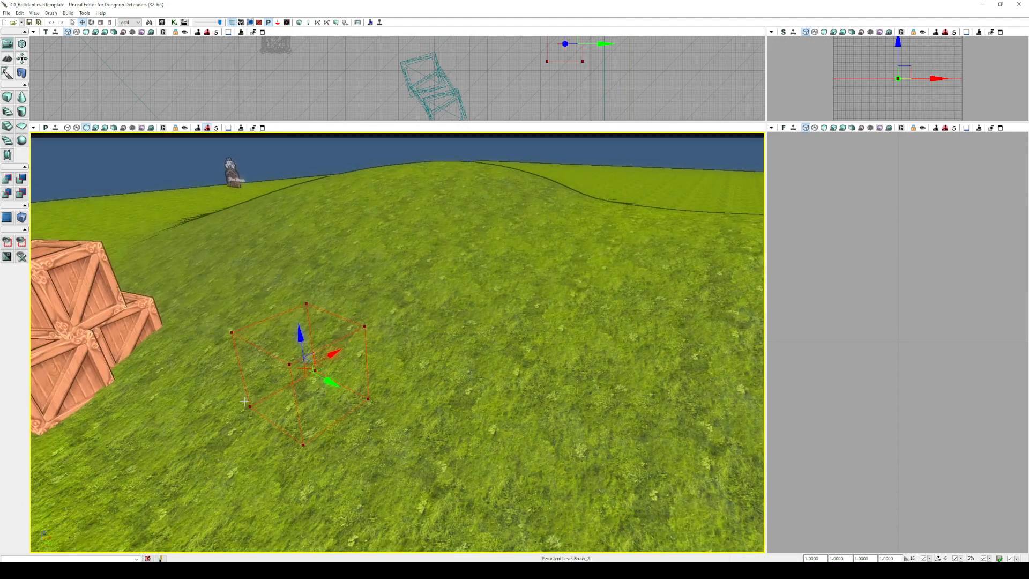
left_click_drag(304, 341, 303, 303)
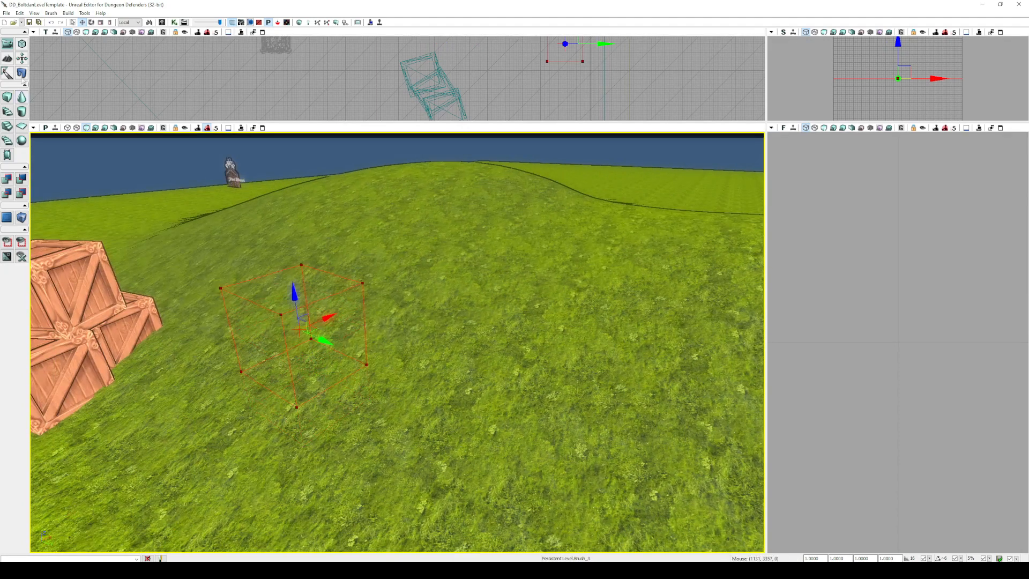
Enter geometry mode and shift the builder brush's top face sideways along the Y axis to slant the cube.
left_click(21, 45)
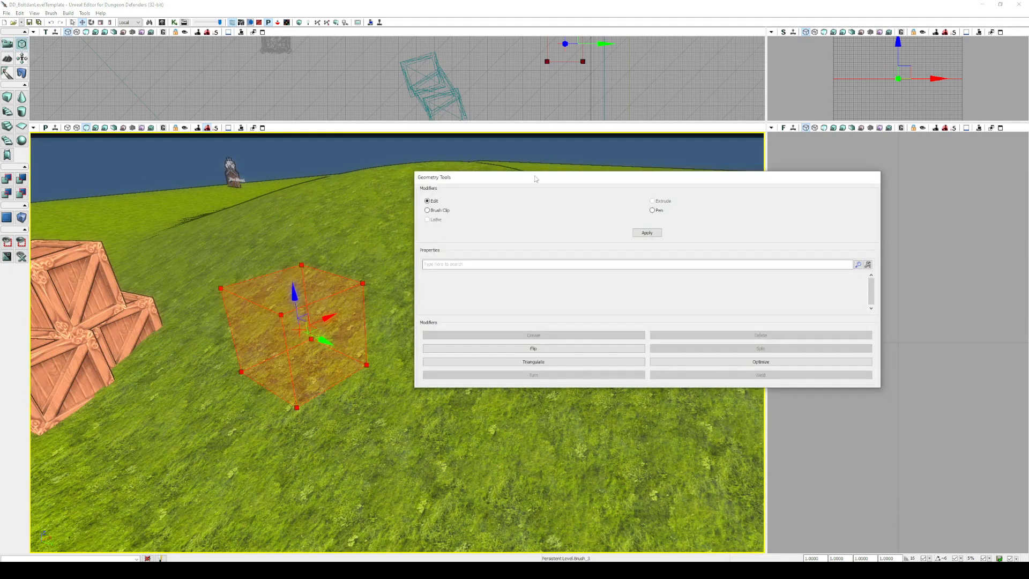
left_click(254, 291)
left_click_drag(319, 295, 277, 278)
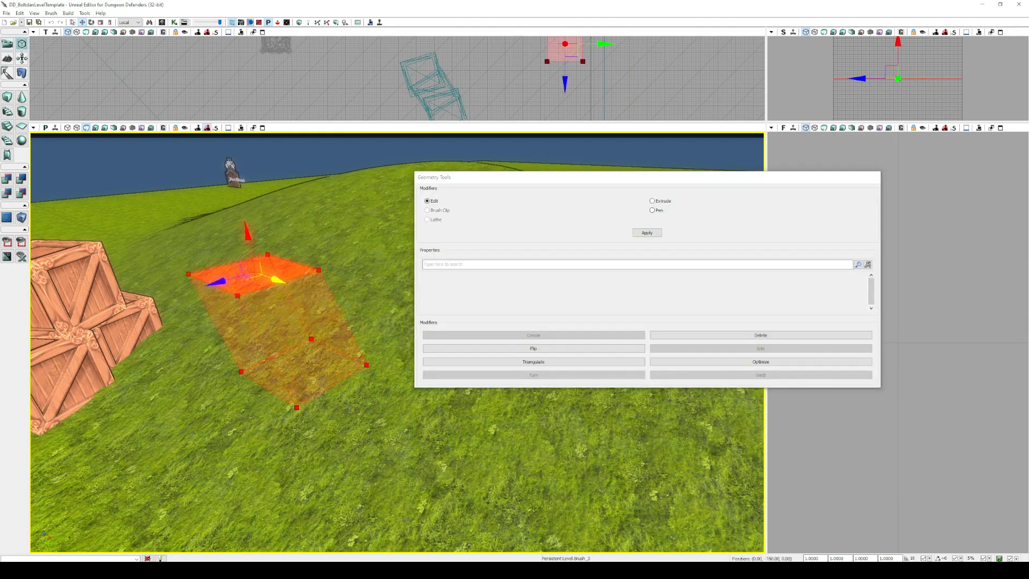
right_click_drag(278, 278, 297, 340)
left_click_drag(336, 333, 348, 363)
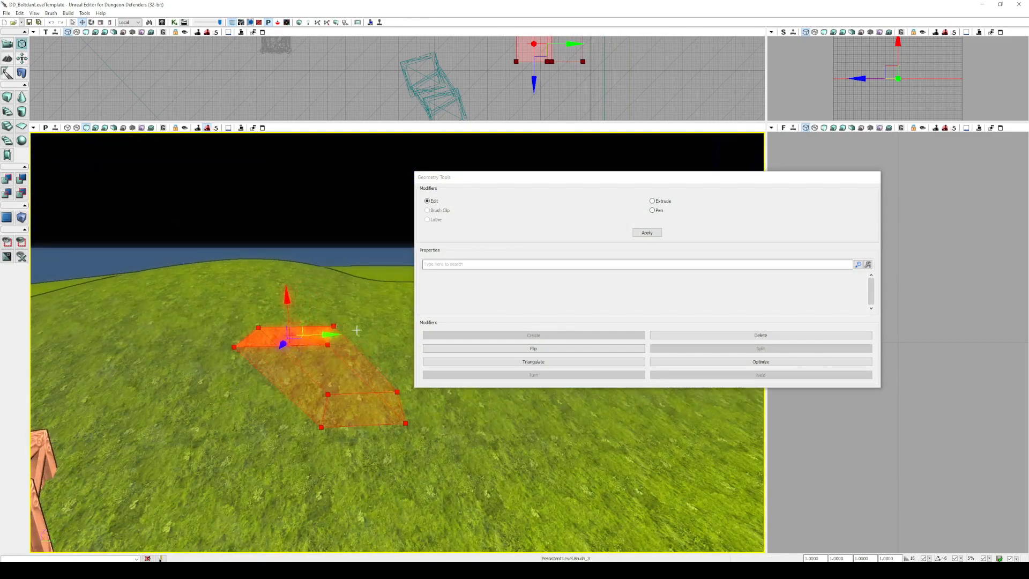
Extrude the brush's top face straight up into a tall block, and add the brush as solid geometry.
left_click(664, 201)
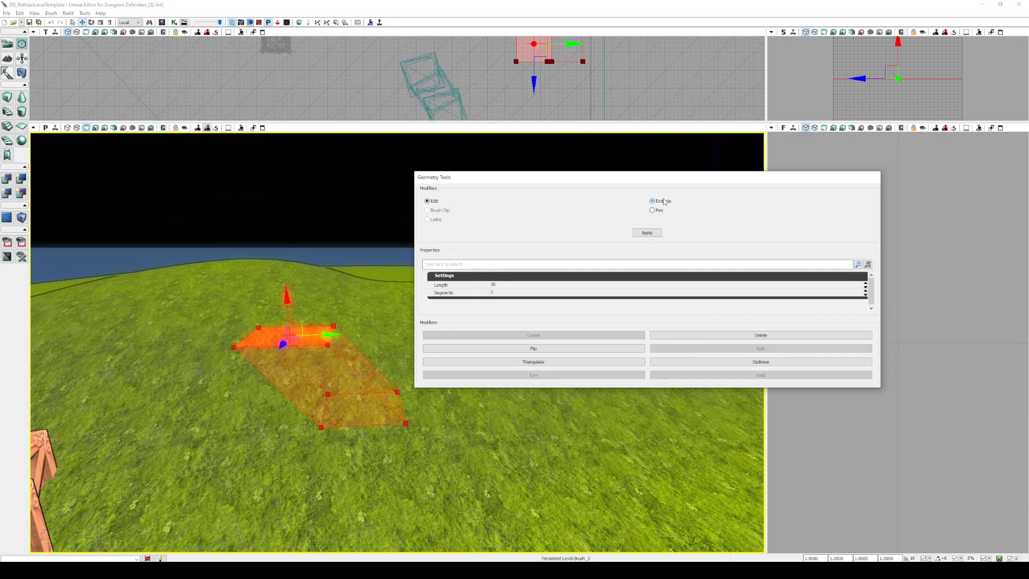
left_click_drag(289, 294, 279, 165)
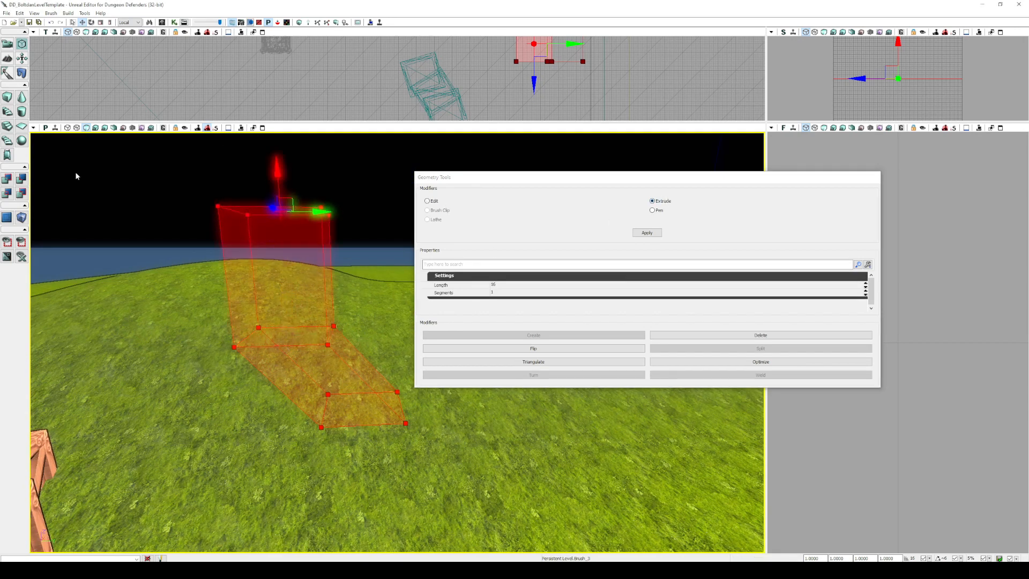
left_click(5, 180)
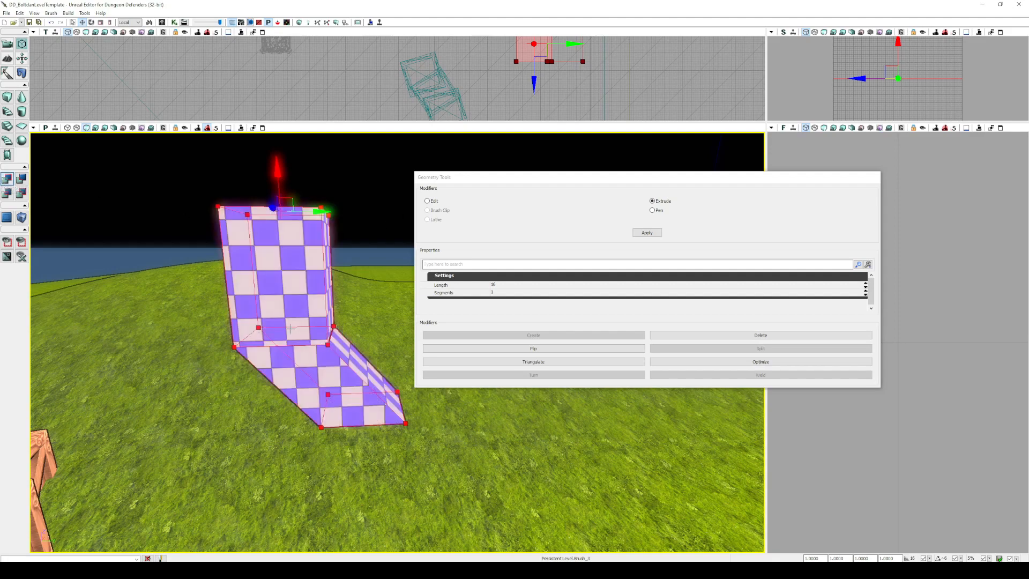
Leave geometry mode, shift the builder brush sideways to overlap half of the checkered solid, and subtract it.
left_click(7, 43)
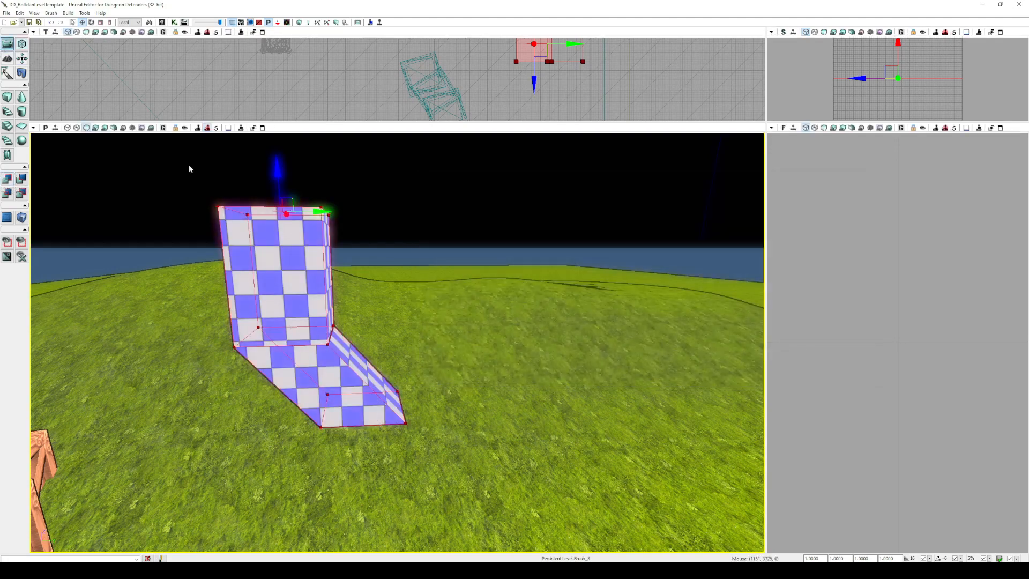
left_click_drag(318, 217, 271, 217)
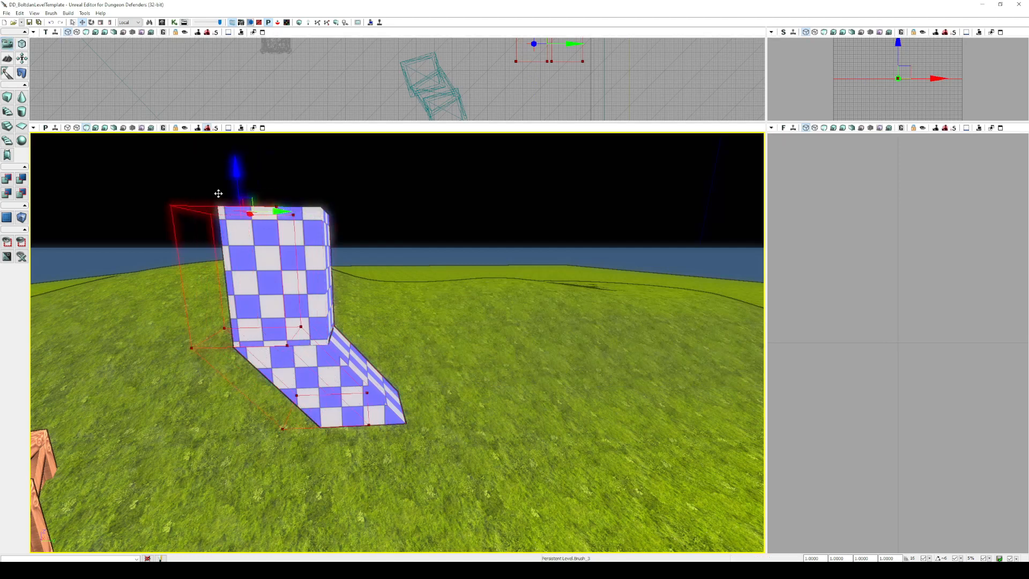
left_click(20, 179)
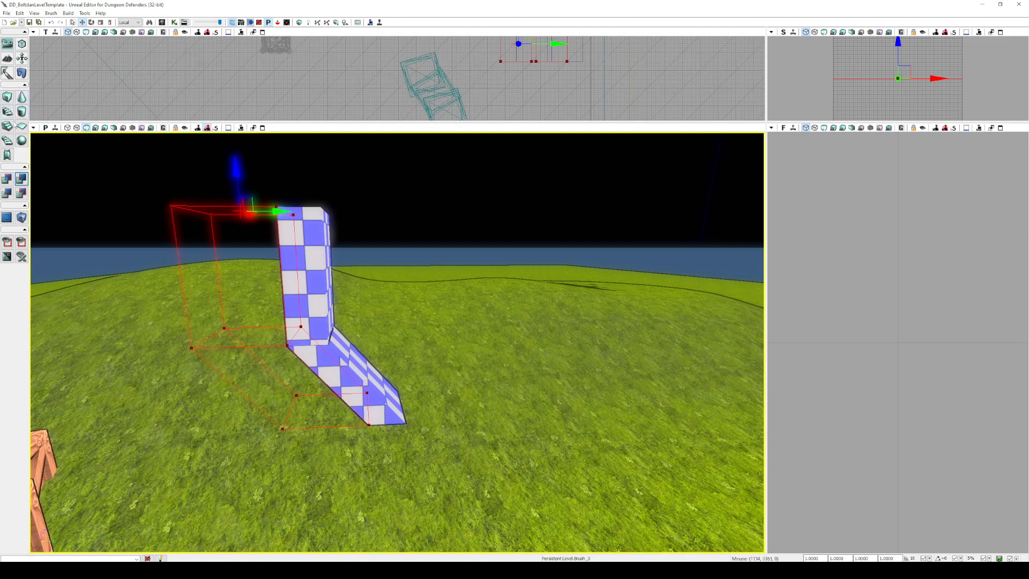
Change the builder brush to a cone and to a linear staircase.
left_click(21, 97)
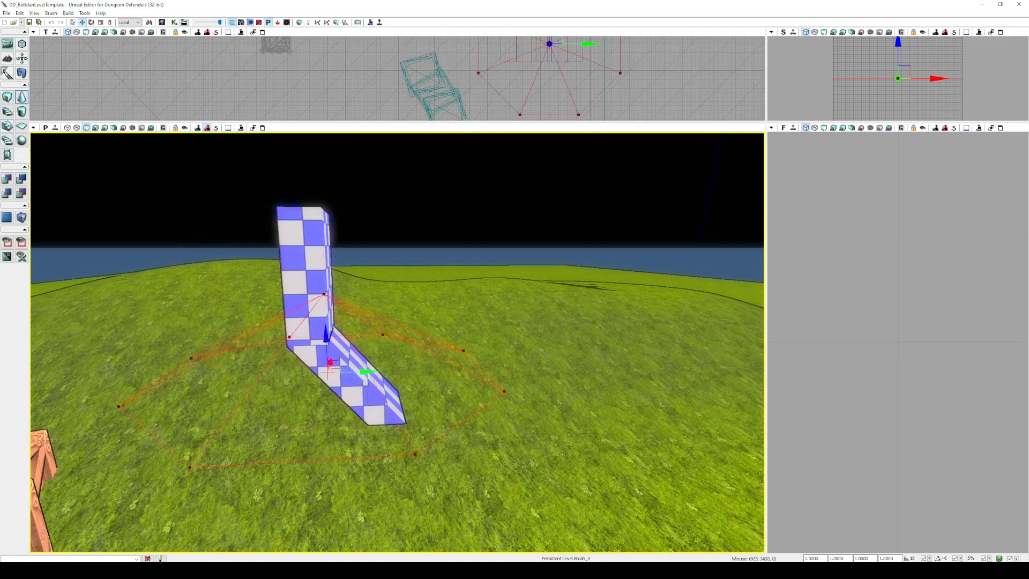
left_click(7, 126)
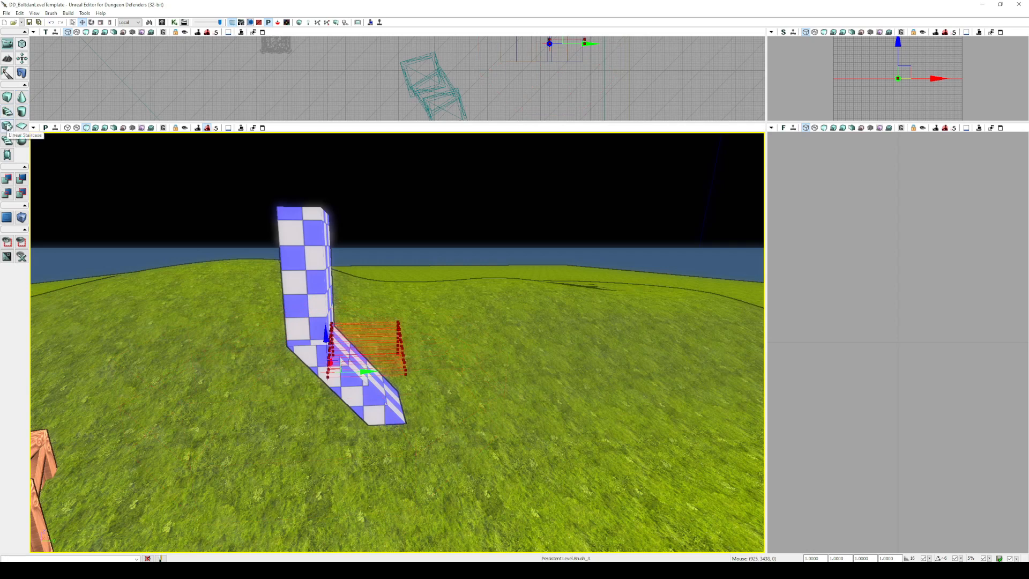
Check the linear staircase builder settings, change the builder brush back to a cube, and enable the cube's Hollow option.
right_click(8, 126)
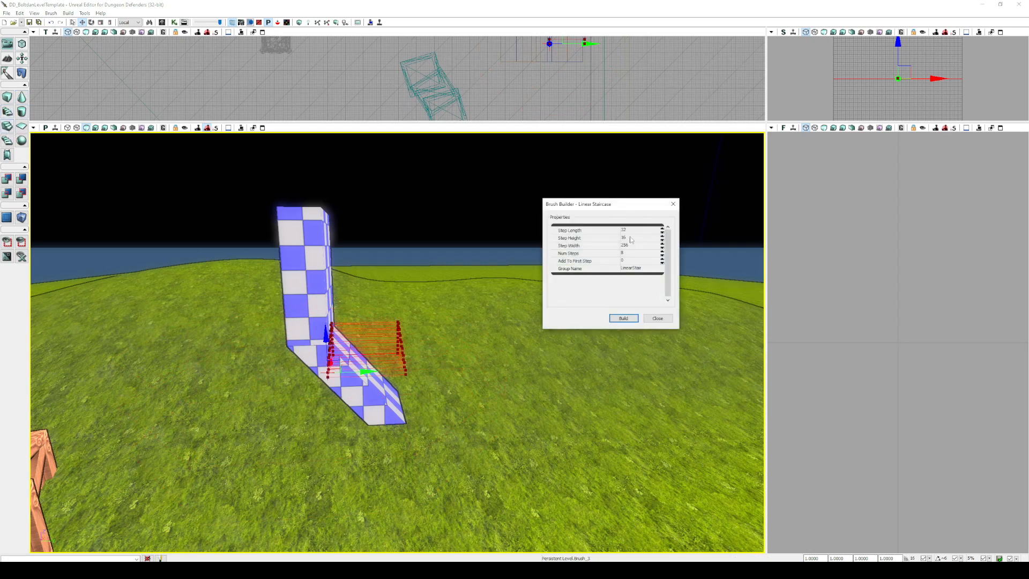
right_click(7, 97)
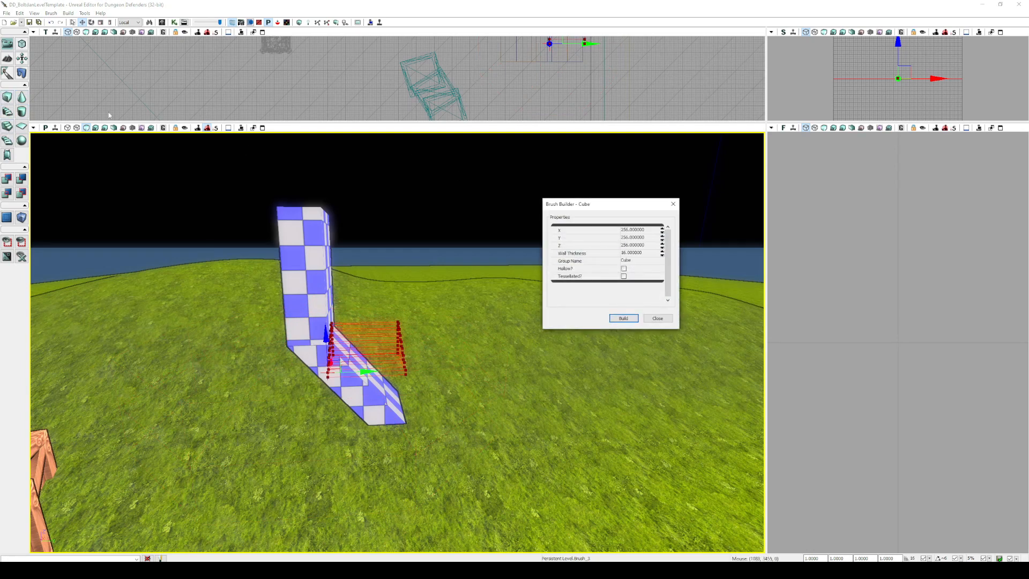
left_click(623, 269)
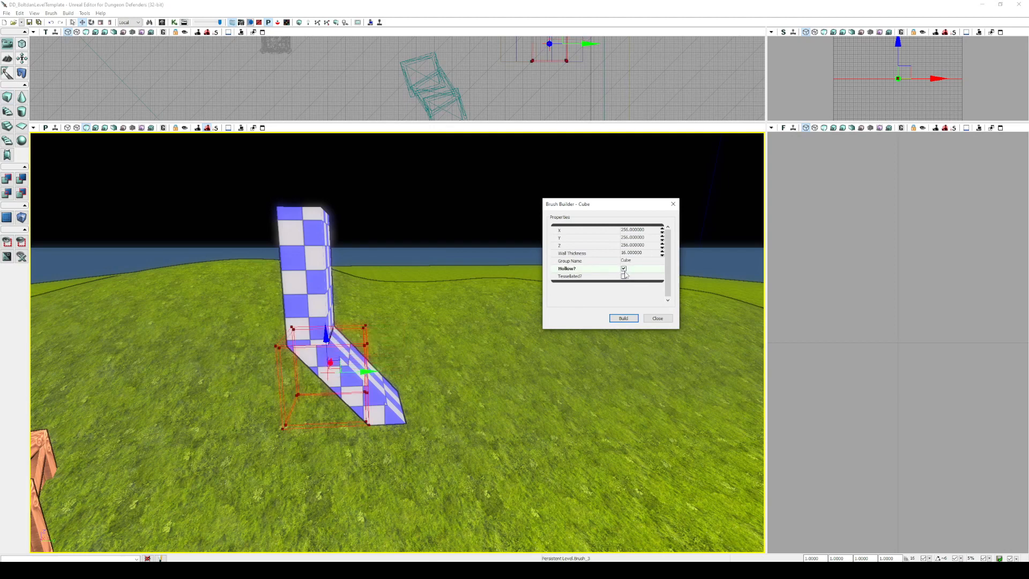
left_click(658, 319)
Move the builder brush off the checkered solid to open ground beside it and deselect it.
mouse_move(554, 303)
right_mouse_down()
mouse_move(494, 300)
mouse_move(490, 260)
right_mouse_up()
key("w")
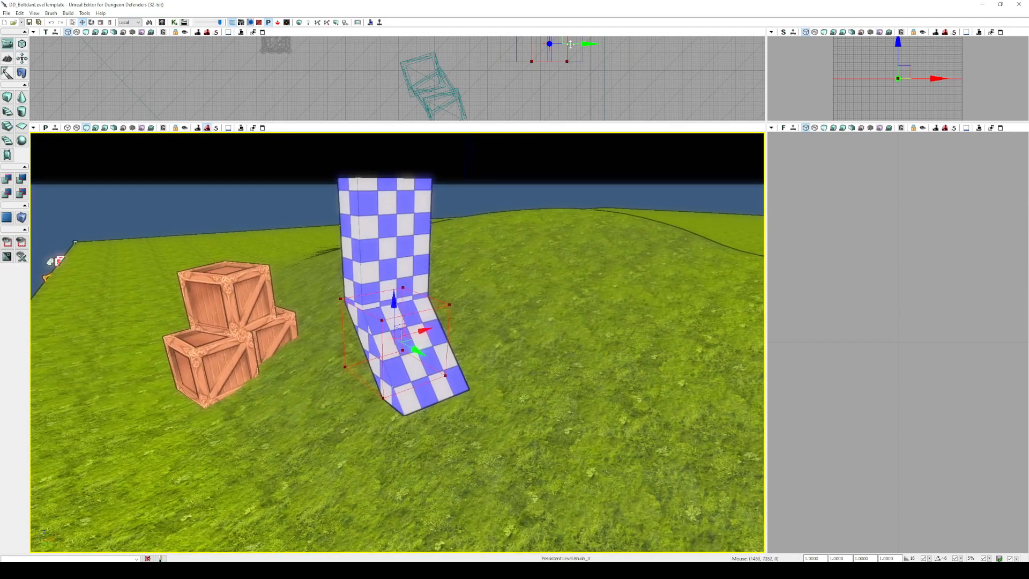
scroll(517, 65, "down", 2)
right_click_drag(517, 65, 528, 89)
left_click_drag(536, 63, 483, 48)
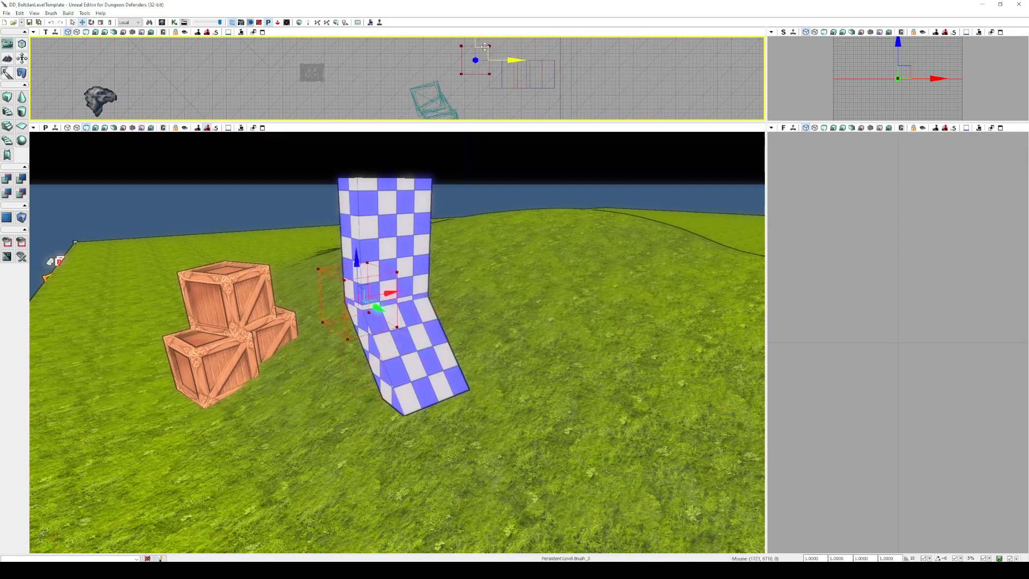
left_click(526, 77)
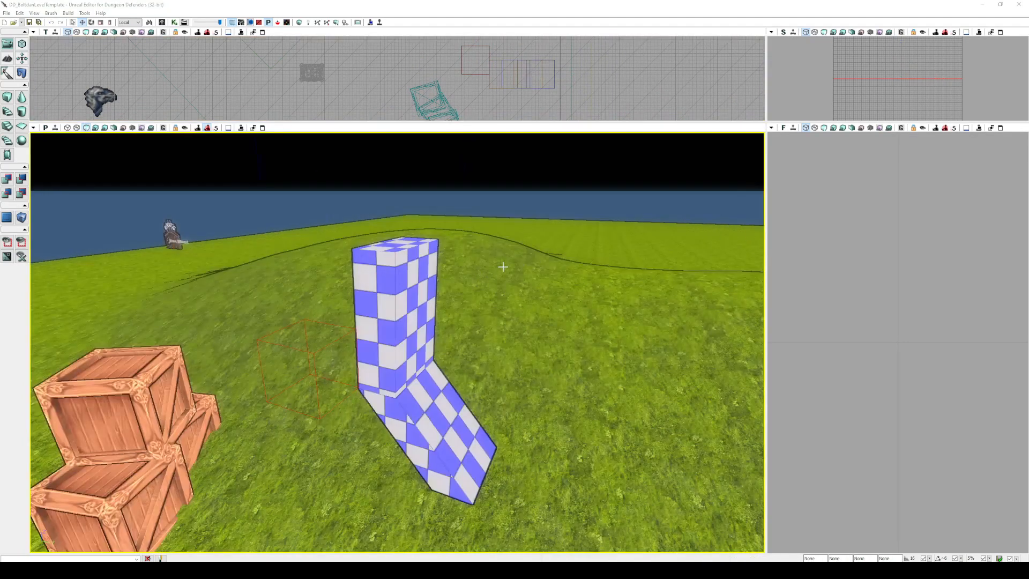
right_click_drag(509, 258, 491, 281)
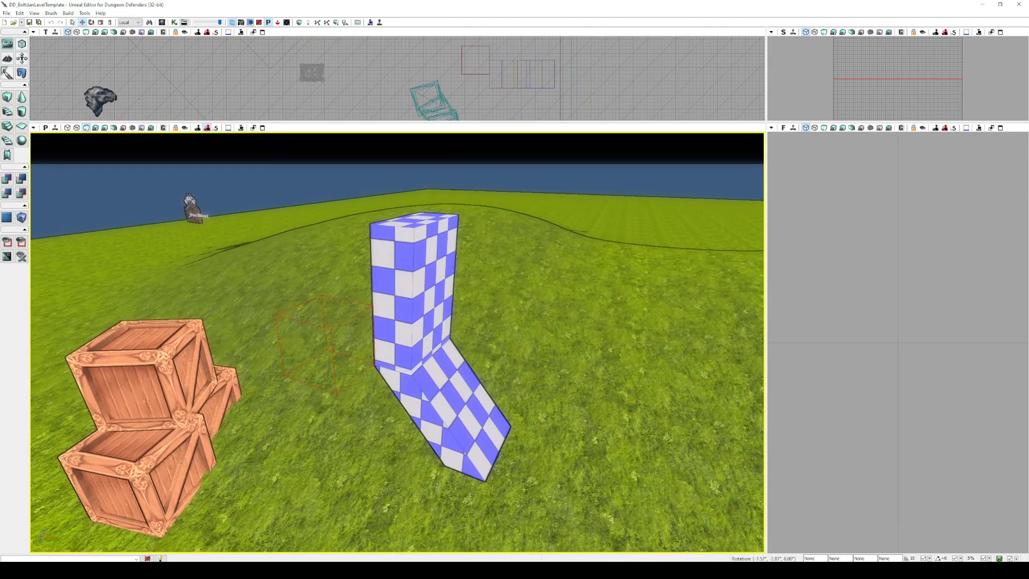
Apply the BlandWoodWalls_MAT material to the front upright face and the adjoining slanted face of the checkered solid.
left_click(162, 22)
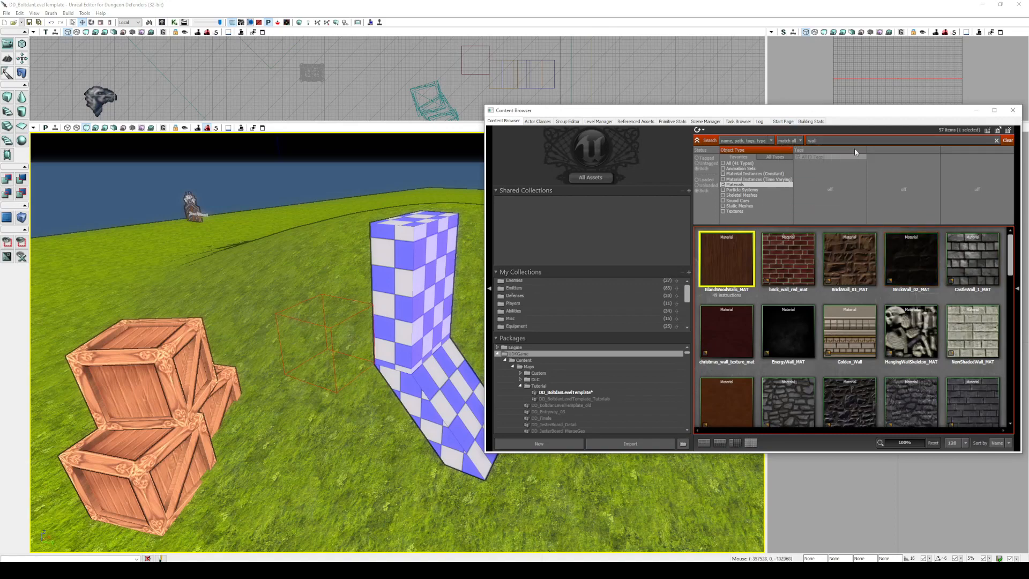
left_click(430, 266)
left_click(461, 372, "alt")
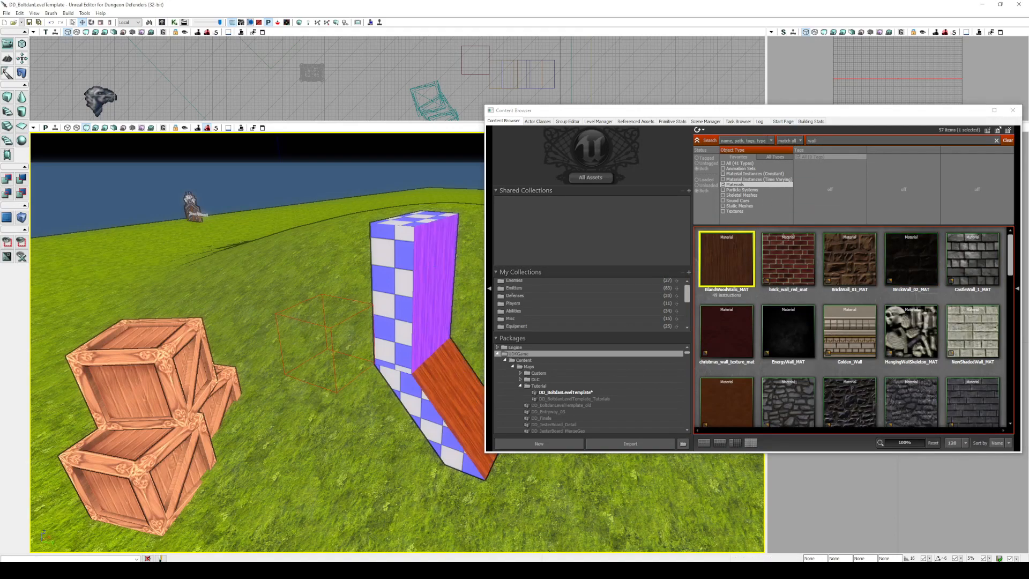
right_click_drag(412, 322, 411, 322)
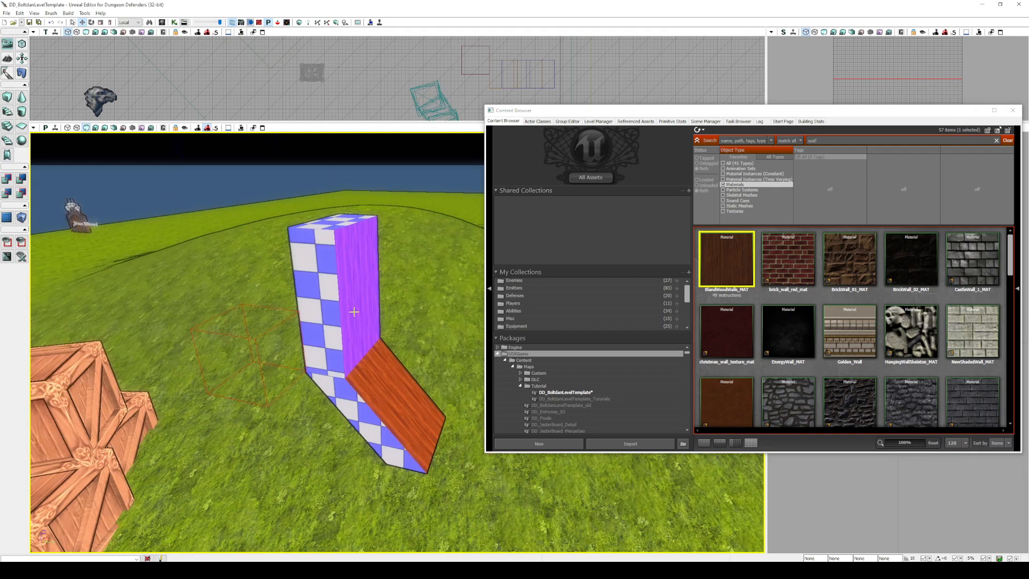
Select the solid's remaining checkered surfaces by matching texture and apply BlandWoodWalls_MAT to them, then close the Content Browser.
right_click(326, 272)
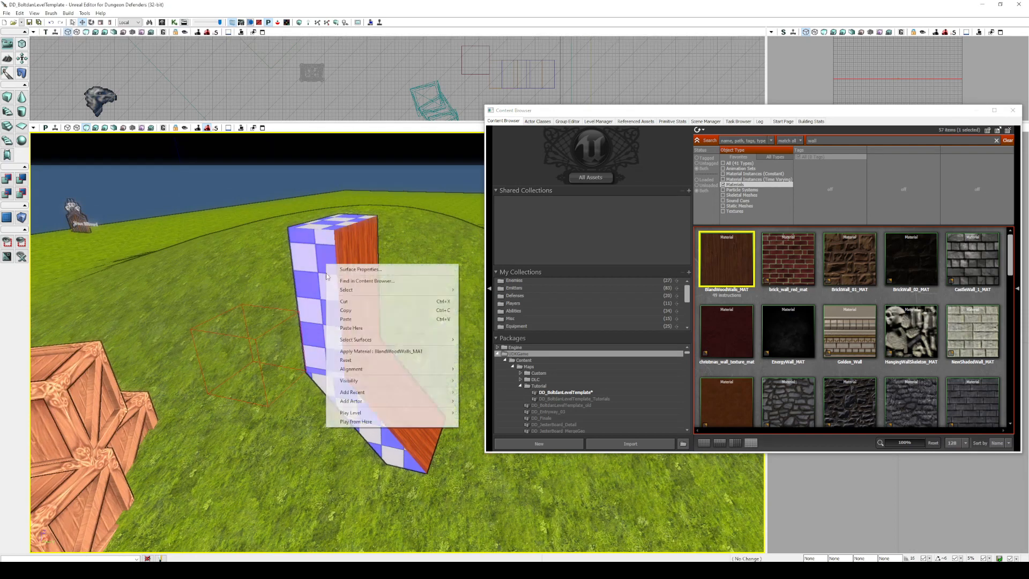
mouse_move(408, 340)
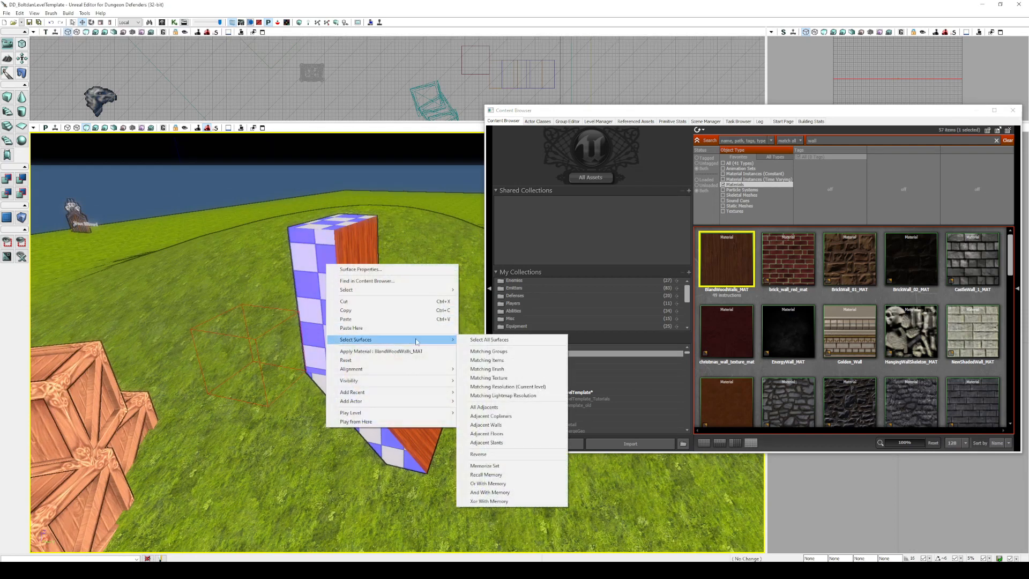
left_click(505, 379)
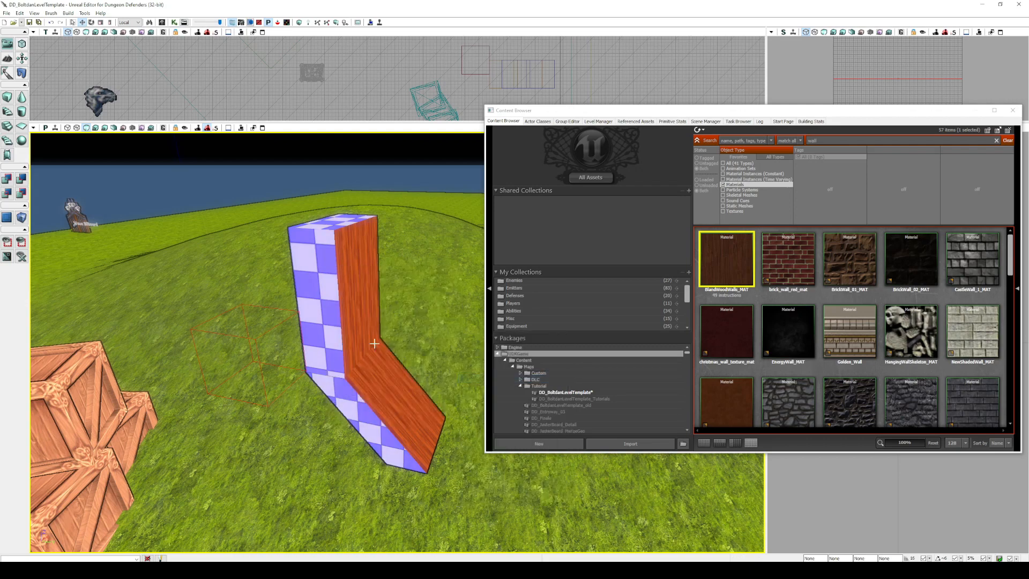
right_click(319, 278)
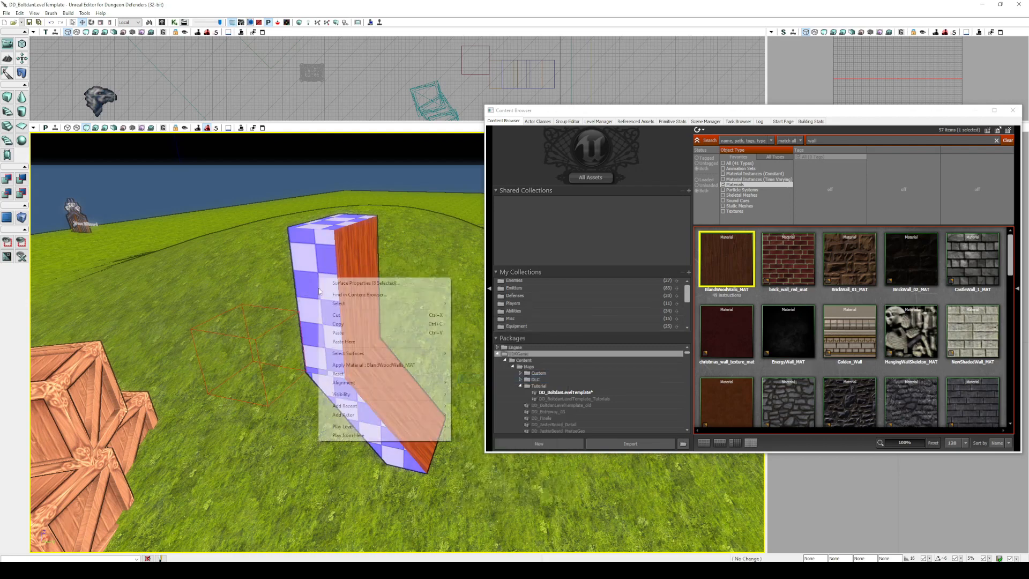
left_click(400, 368)
right_click_drag(400, 368, 424, 344)
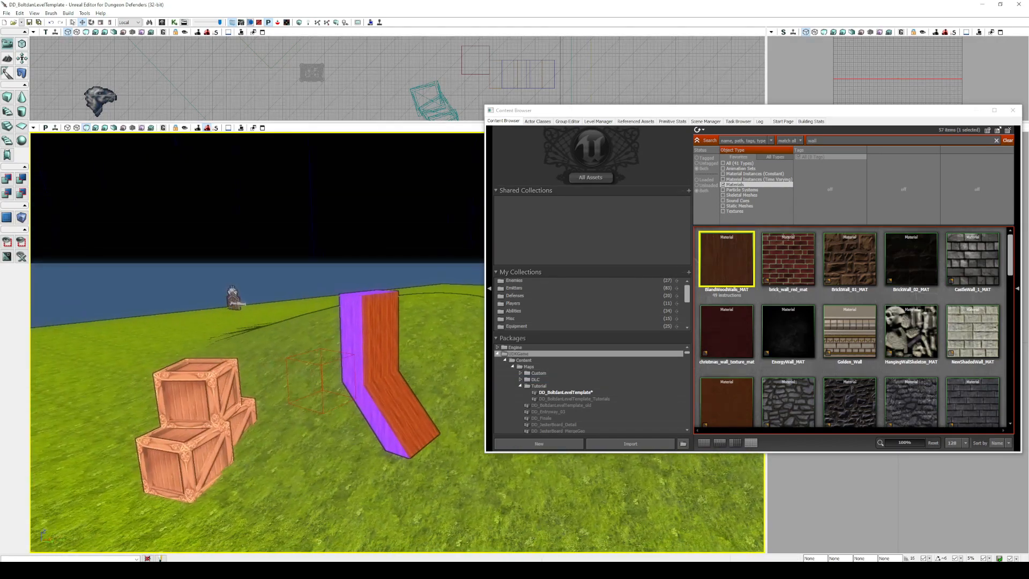
left_click(1013, 109)
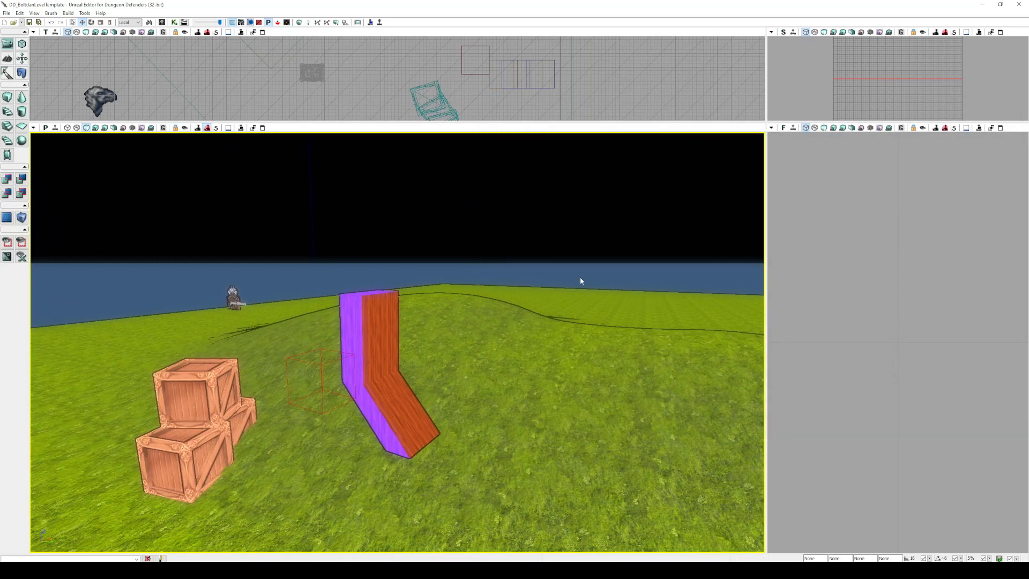
right_click_drag(580, 277, 587, 292)
left_click(605, 280)
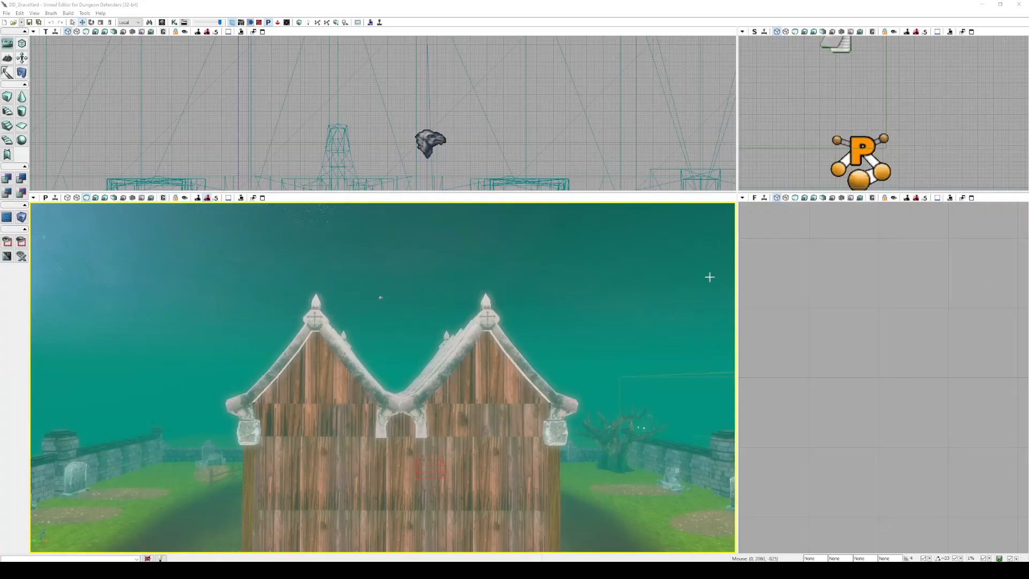
In the DD_GraveYard level, move a wave billboard and a nearby spawn node from the wooden gate to the gravestones along the side wall.
key("w")
right_click_drag(524, 274, 670, 297)
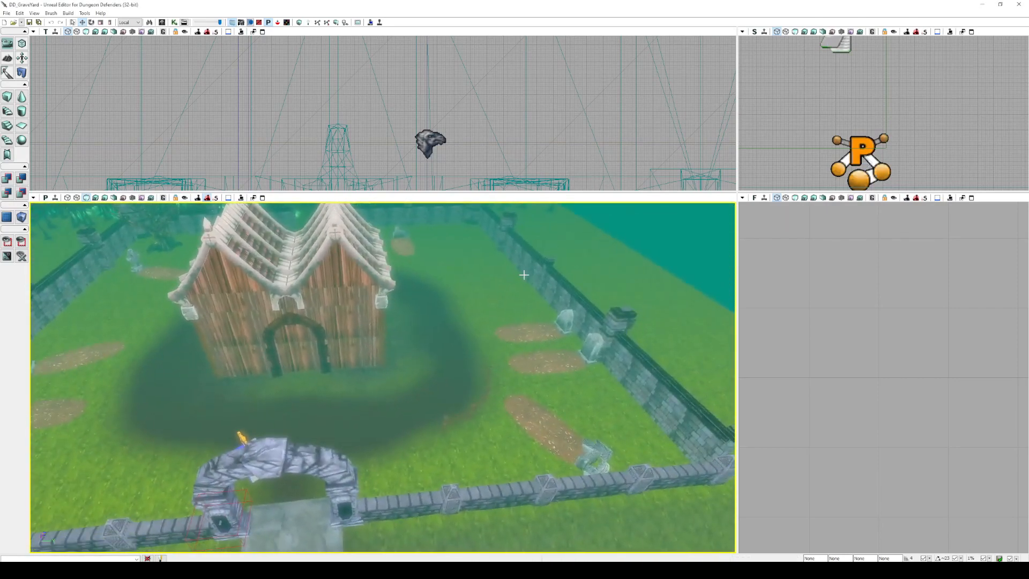
right_click_drag(316, 250, 137, 222)
key("w")
right_click_drag(393, 337, 535, 394)
left_click(434, 398)
key("a")
key("d")
right_click_drag(407, 397, 355, 353)
key("a")
left_click(351, 393)
key("a")
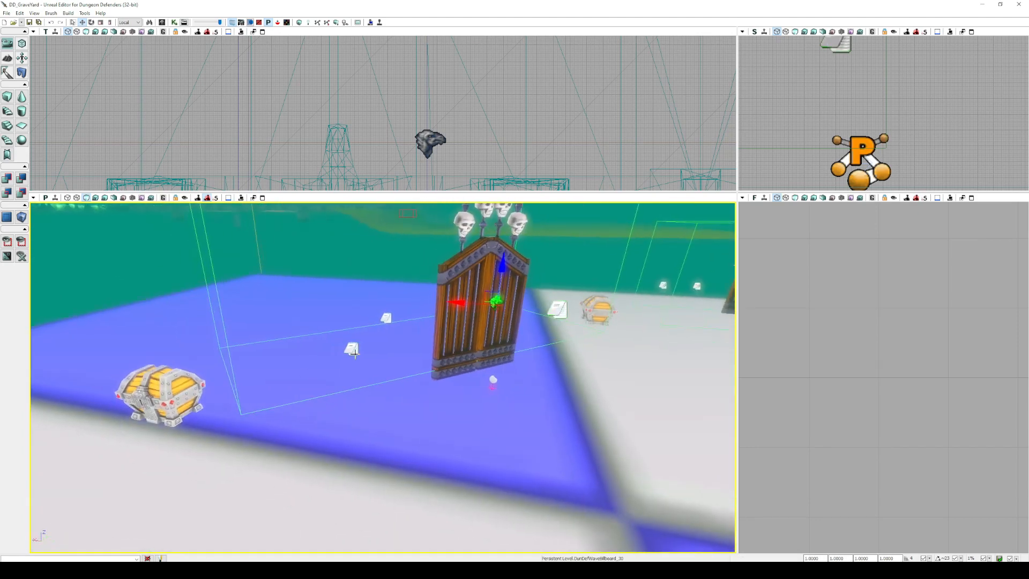
left_click(353, 350, "ctrl")
key("d")
mouse_move(409, 377)
right_mouse_down()
mouse_move(381, 379)
mouse_move(409, 377)
right_mouse_up()
key("s")
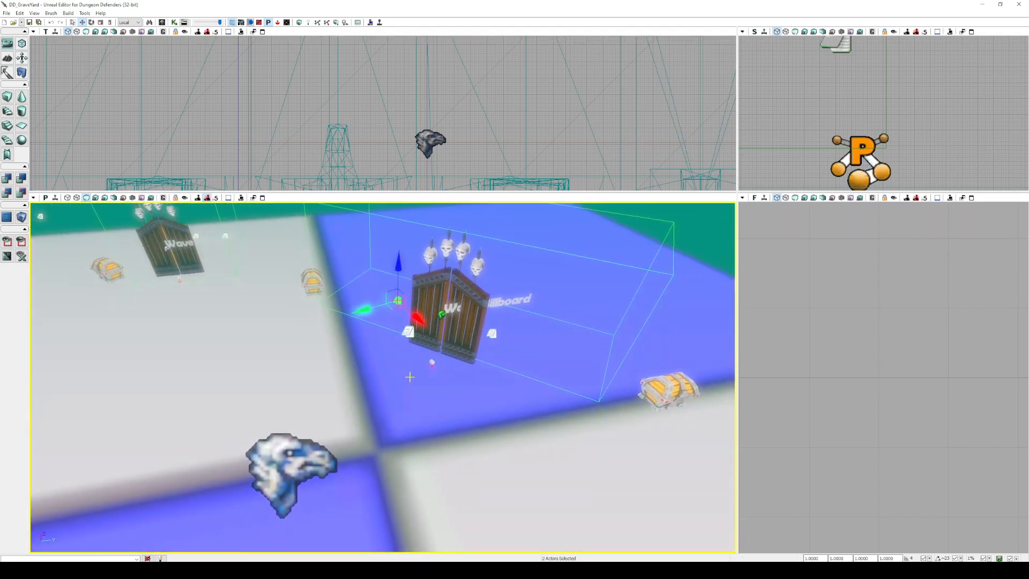
right_click_drag(264, 124, 253, 116)
scroll(310, 92, "down", 18)
right_click_drag(317, 70, 431, 97)
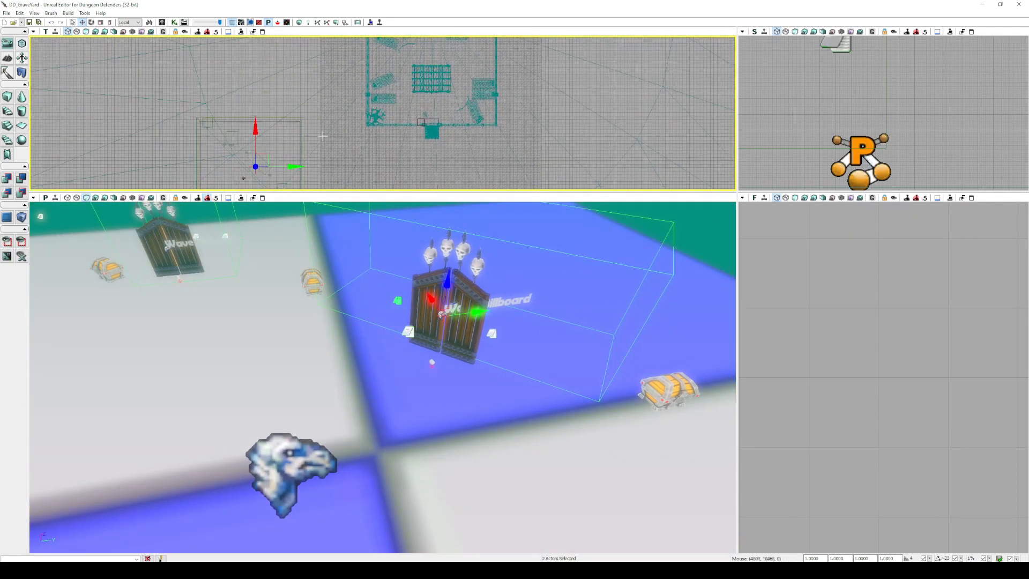
left_click_drag(264, 153, 489, 101)
Raise the wave billboard and spawn node to the grass beside the graves, and deselect them.
key("w")
right_click_drag(383, 370, 380, 392)
left_click_drag(375, 460, 374, 373)
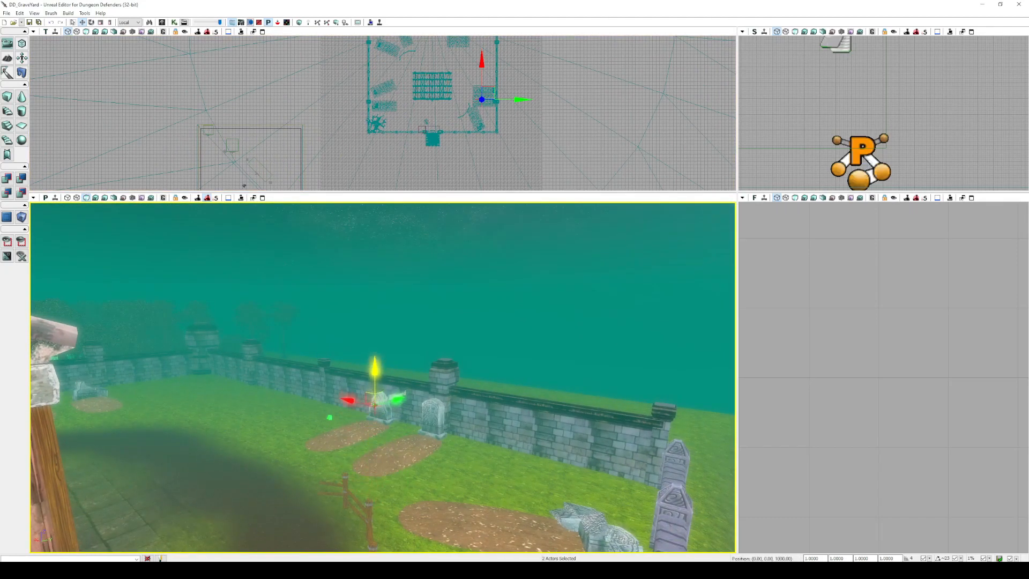
right_click_drag(374, 373, 430, 266)
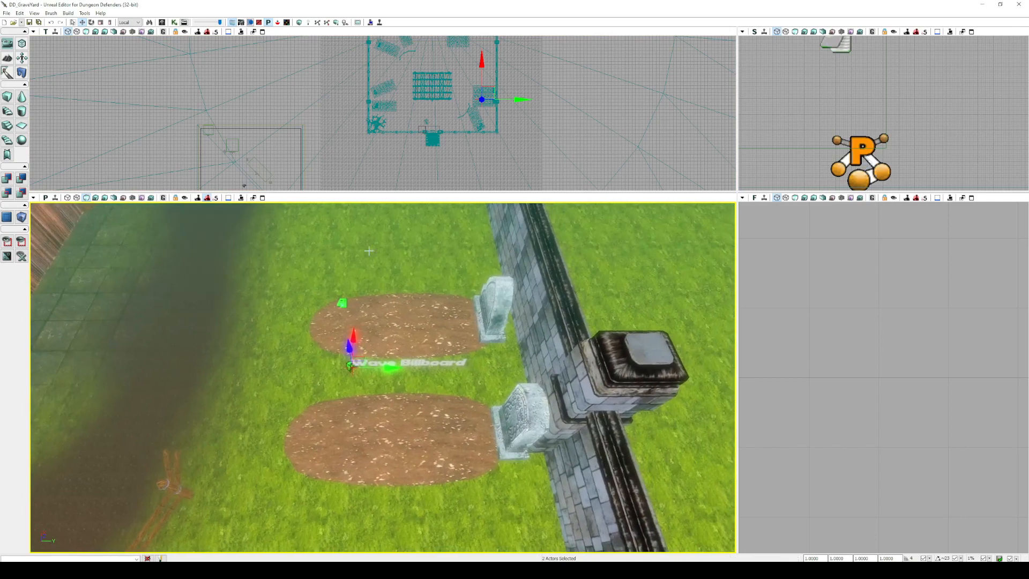
right_click_drag(368, 250, 377, 276)
left_click(519, 379)
right_click_drag(518, 379, 506, 328)
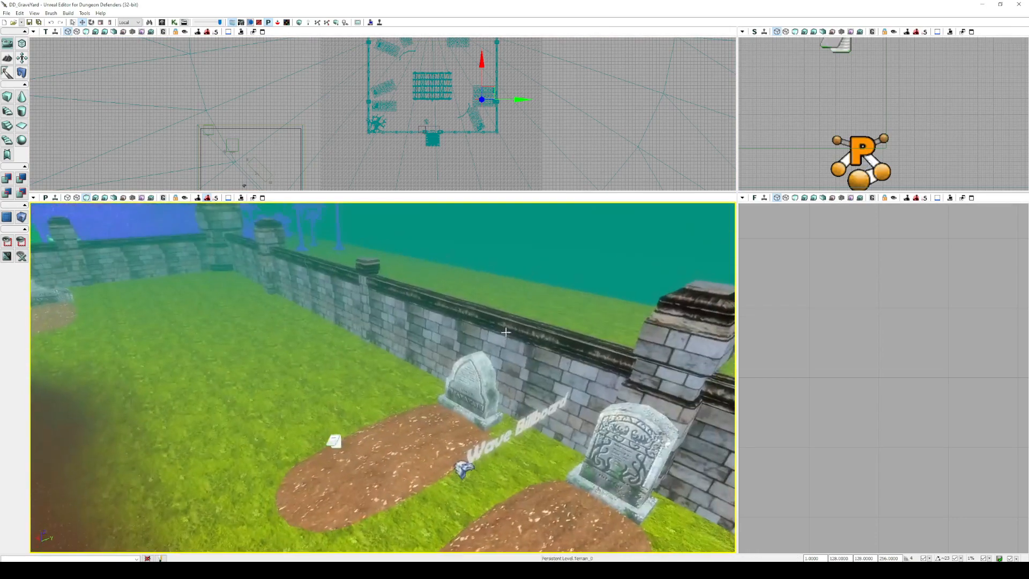
Open Kismet and display the SpawnArea0 sequence inside Prefab_PerLevelWaveSpawners_Seq.
left_click(174, 23)
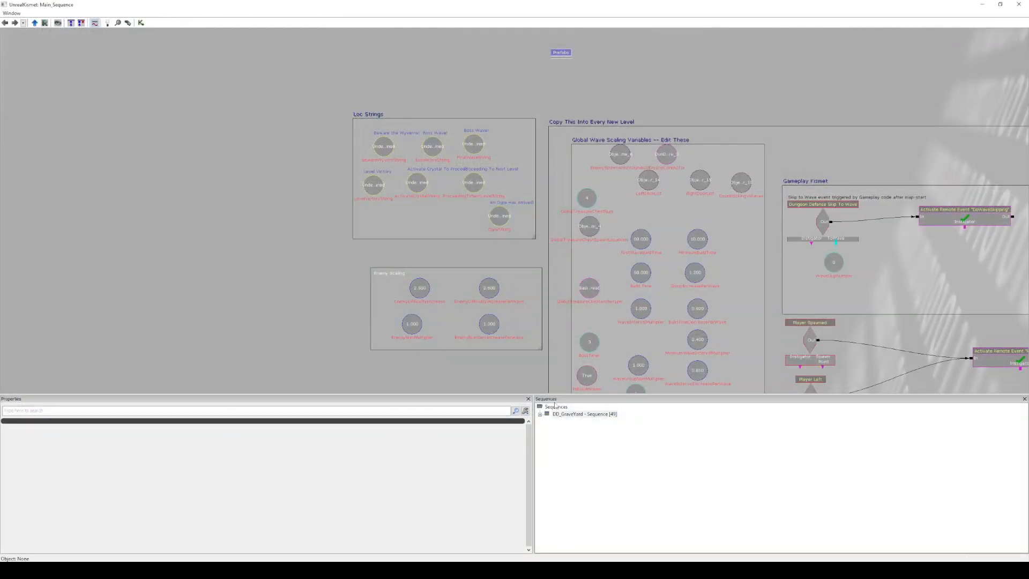
left_click(540, 415)
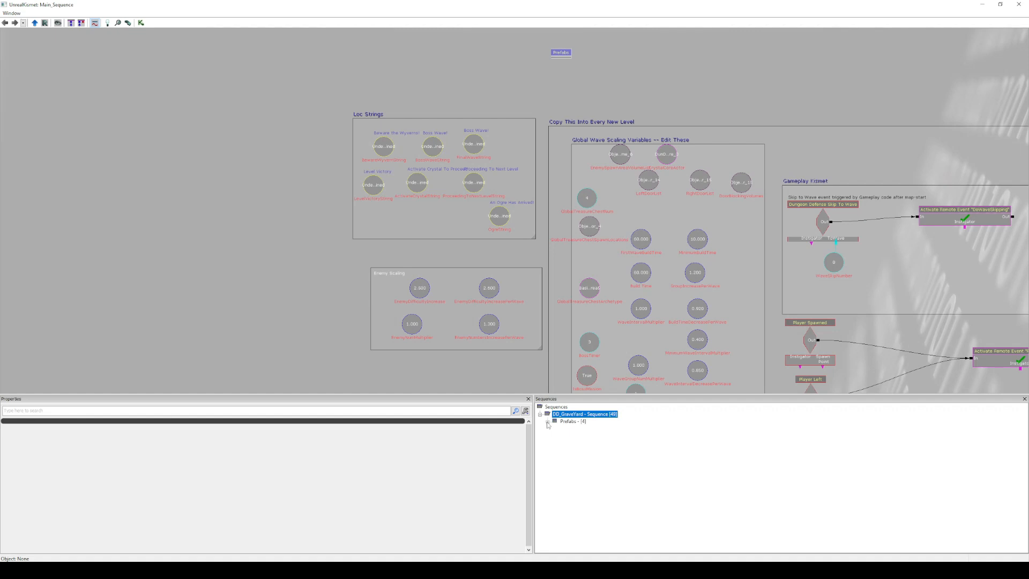
left_click(547, 421)
left_click(599, 445)
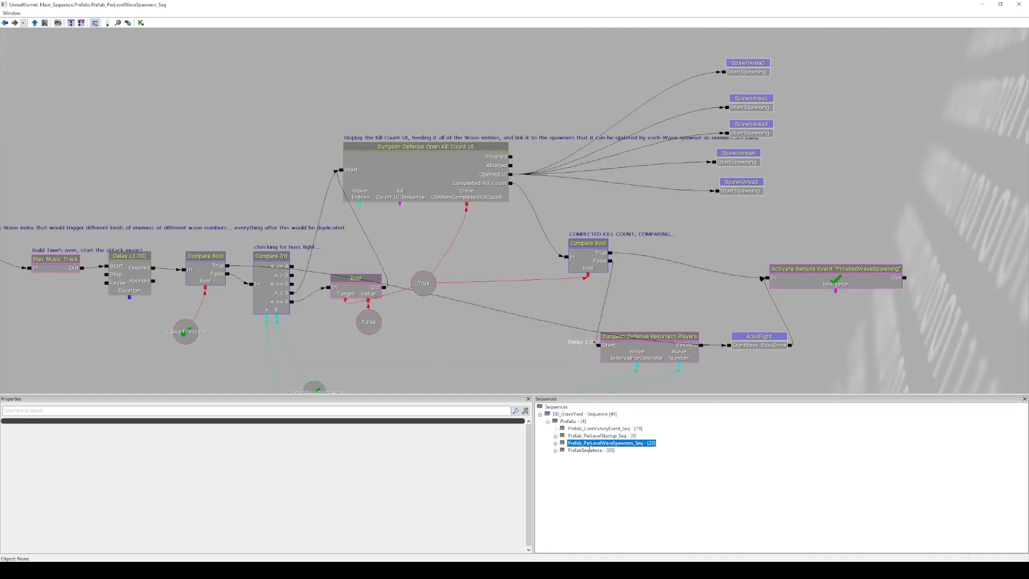
left_click(555, 443)
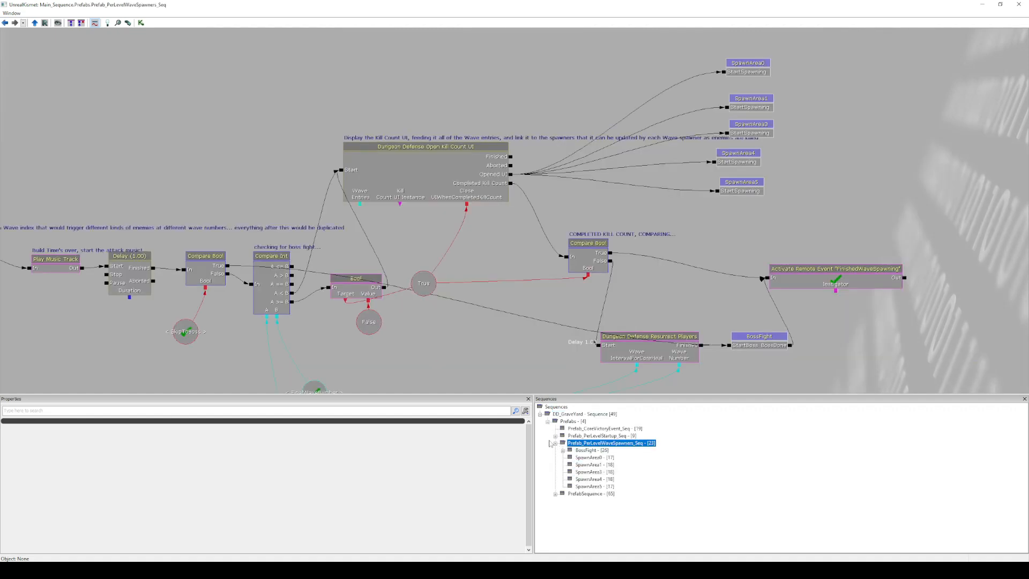
left_click(593, 457)
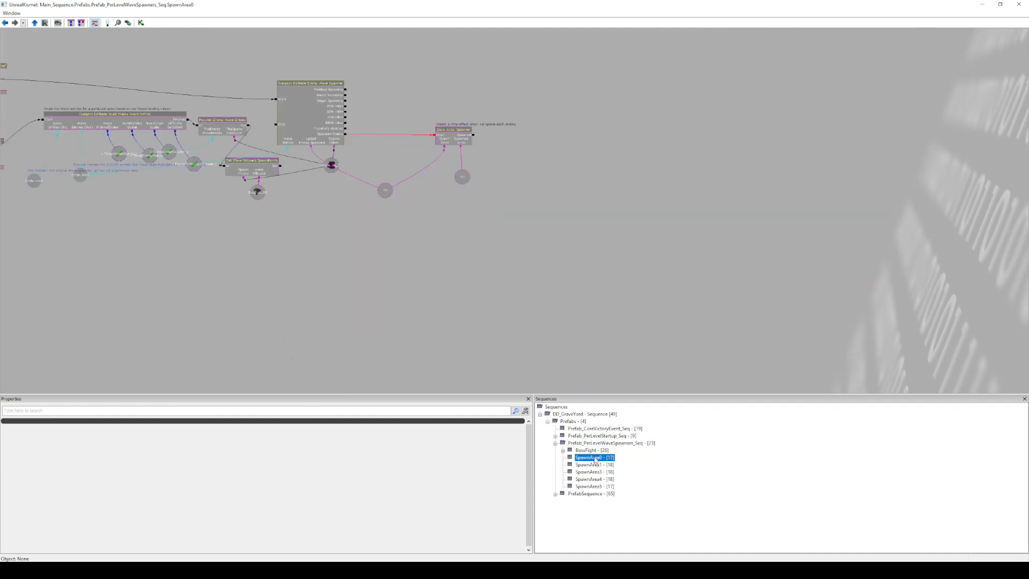
left_click_drag(135, 228, 407, 354)
scroll(194, 262, "up", 4)
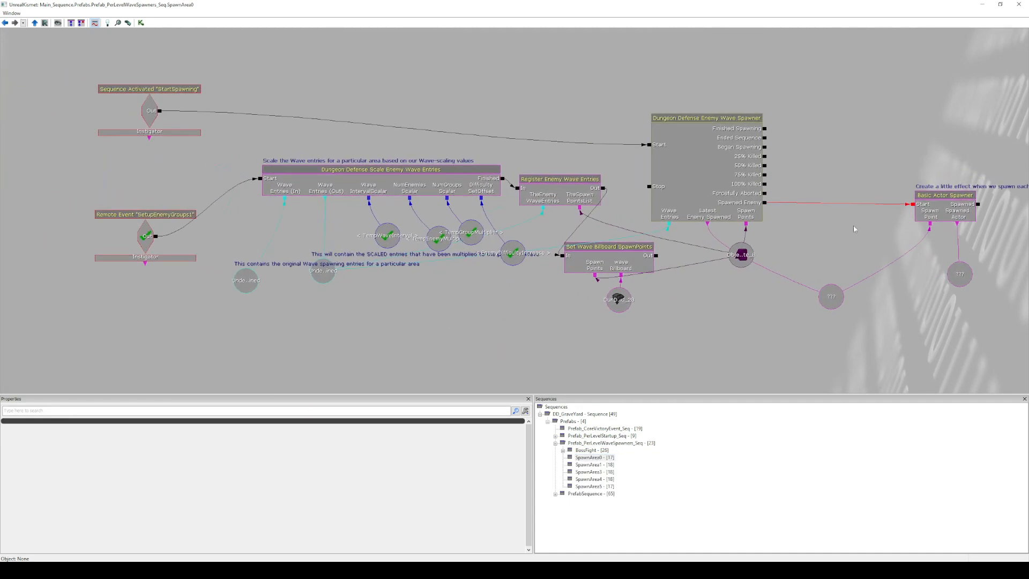
Look through the SpawnArea1, SpawnArea3 and SpawnArea4 sequences and return to SpawnArea0.
left_click(594, 465)
left_click(593, 473)
left_click(591, 480)
left_click(595, 458)
left_click_drag(337, 323, 483, 321)
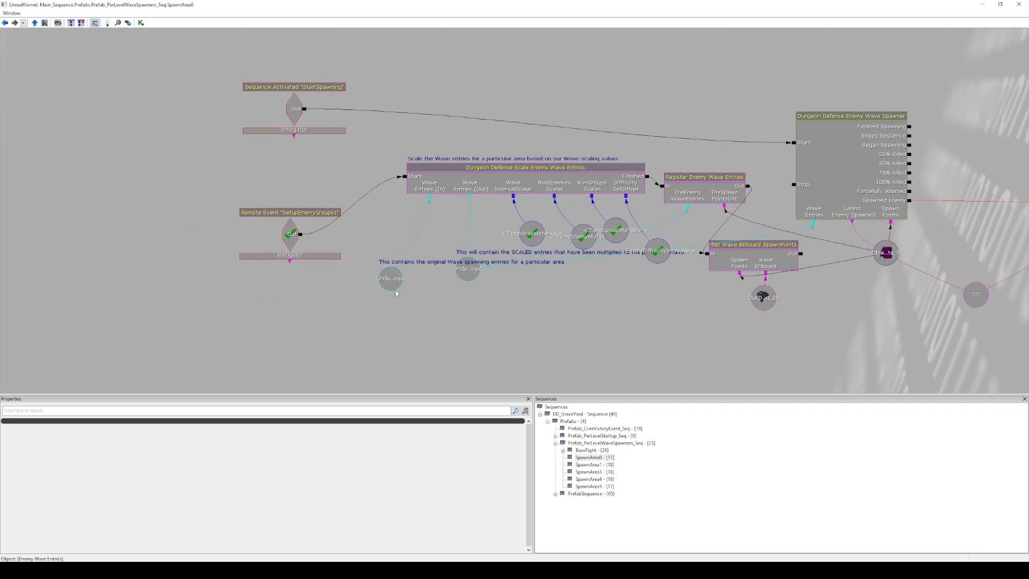
Examine the original wave entries variable in SpawnArea0, including its Number Of Enemies and Minimum Master Wave For This Group properties.
left_click_drag(412, 307, 483, 316)
left_click(491, 287)
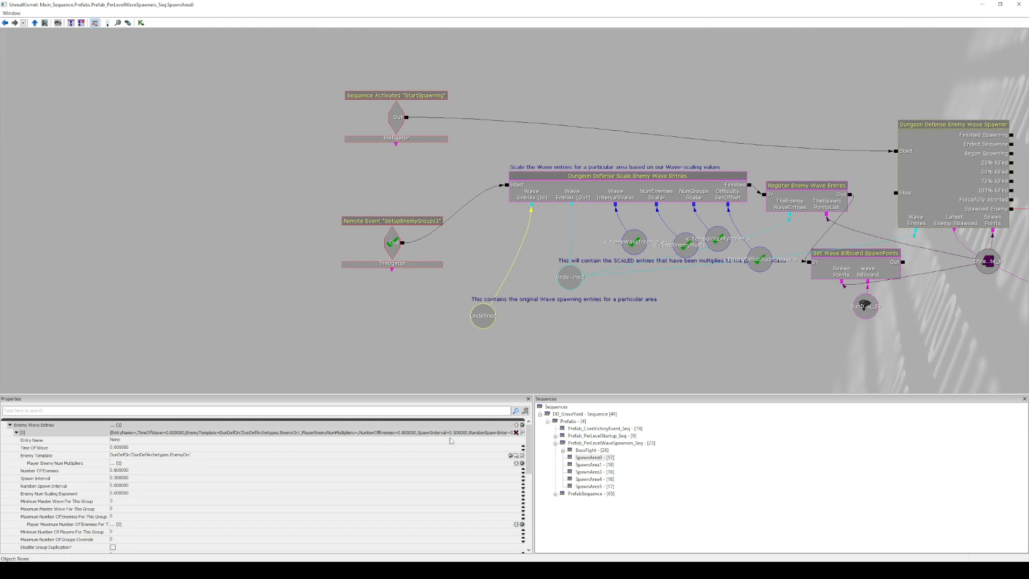
scroll(241, 438, "down", 2)
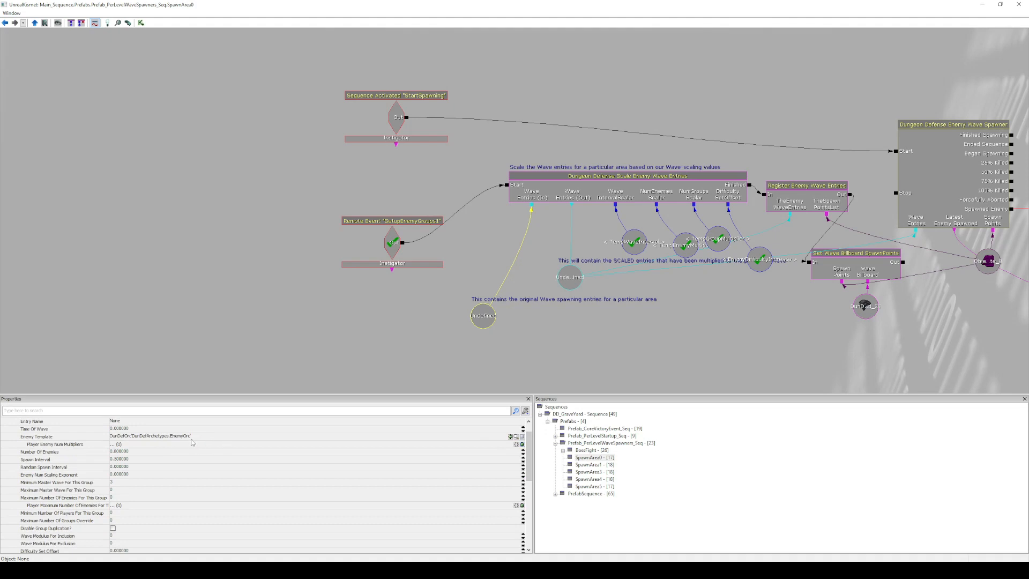
left_click(128, 453)
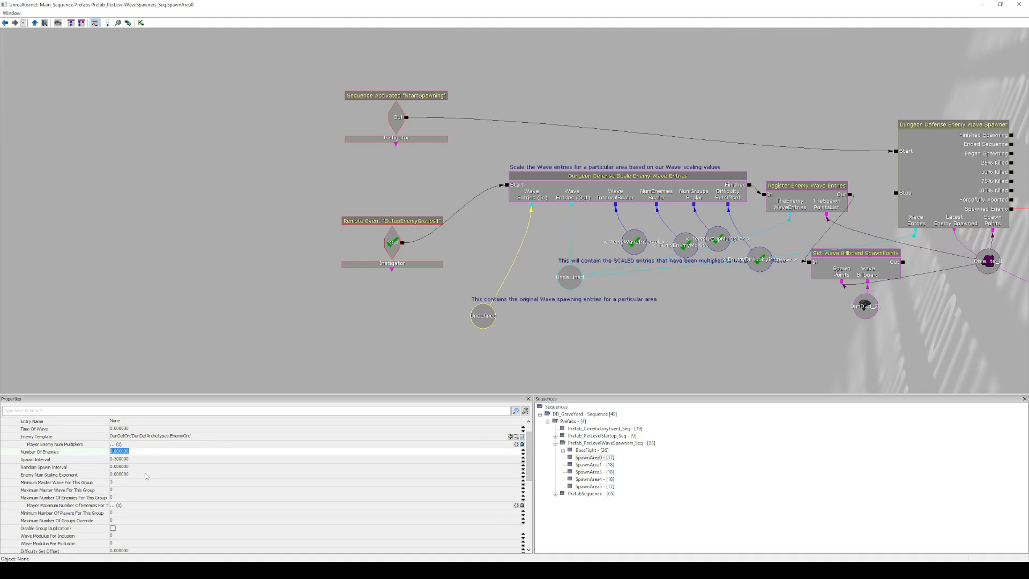
left_click(110, 482)
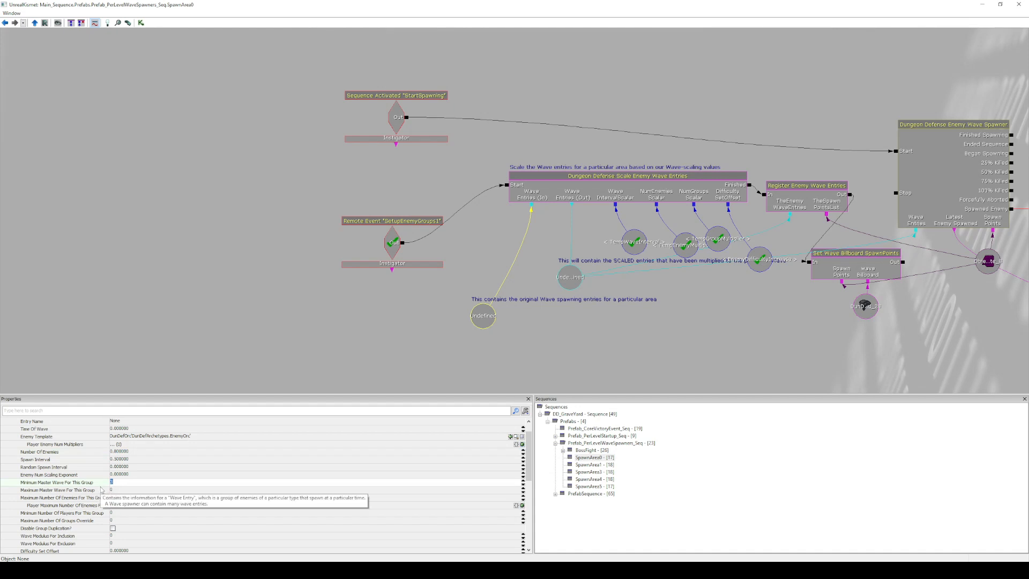
Commit the Minimum Master Wave For This Group field and set Number Of Enemies to 15 in SpawnArea0's original wave entry.
left_click(185, 481)
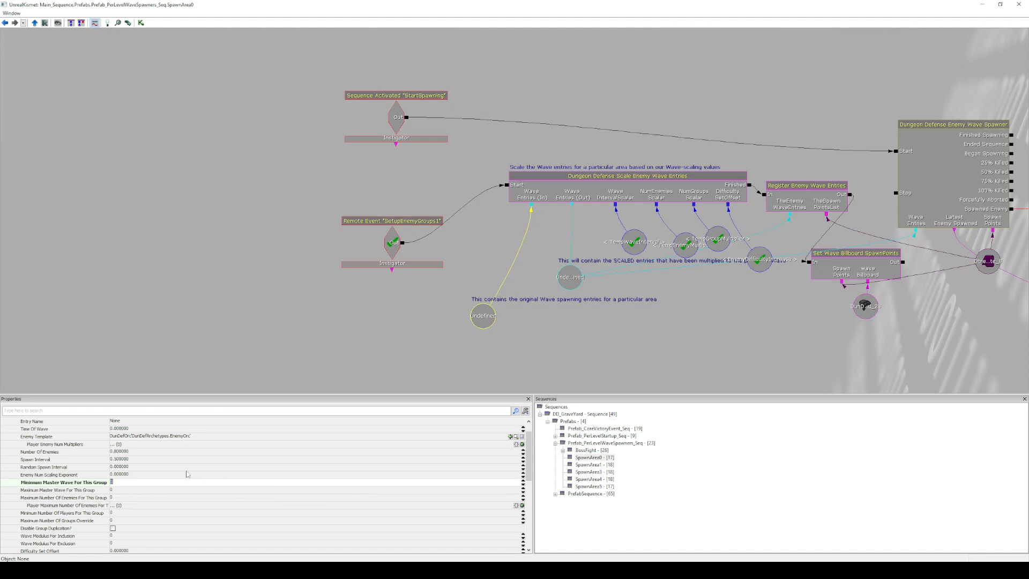
left_click(138, 453)
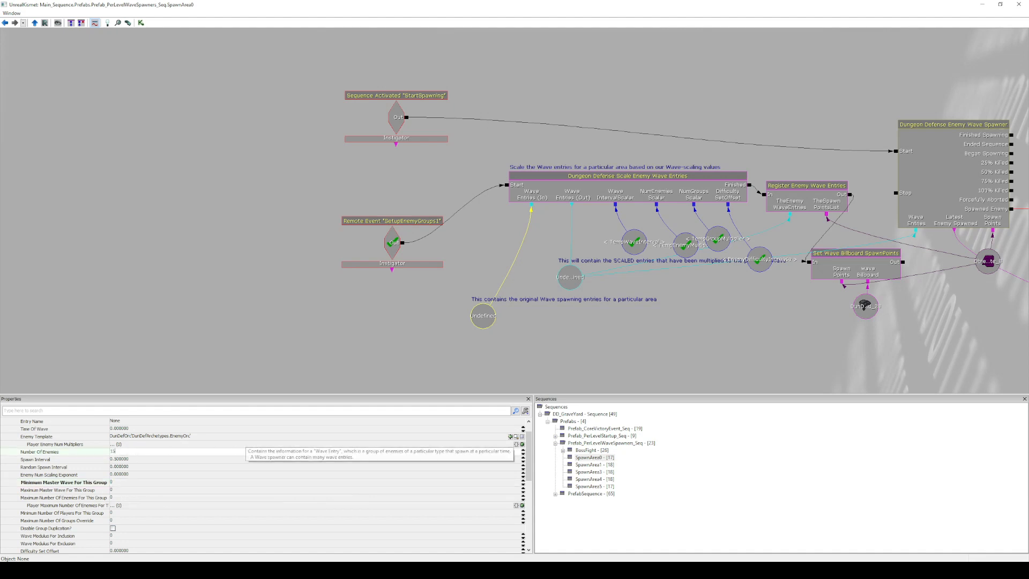
scroll(14, 480, "up", 1)
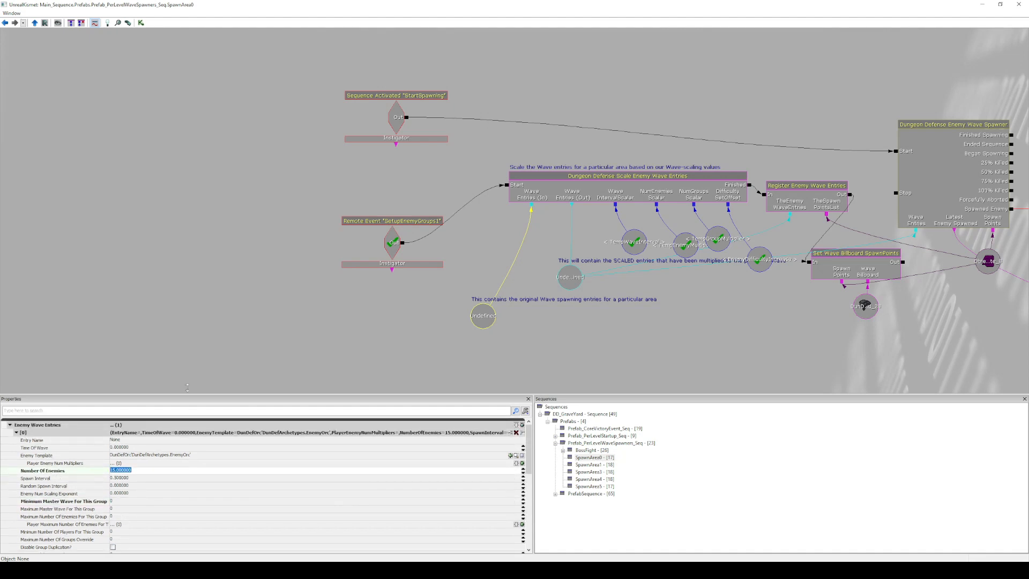
Reposition the spawn points object list and the wave billboard variable slightly away from the Set Wave Billboard SpawnPoints node.
left_click_drag(580, 327, 337, 306)
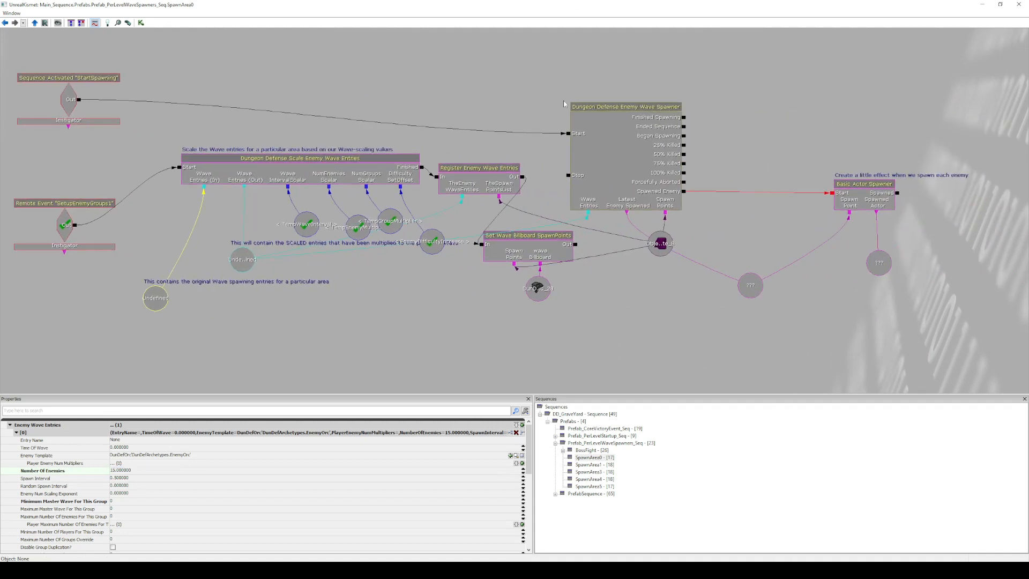
left_click(544, 281)
left_click(654, 245)
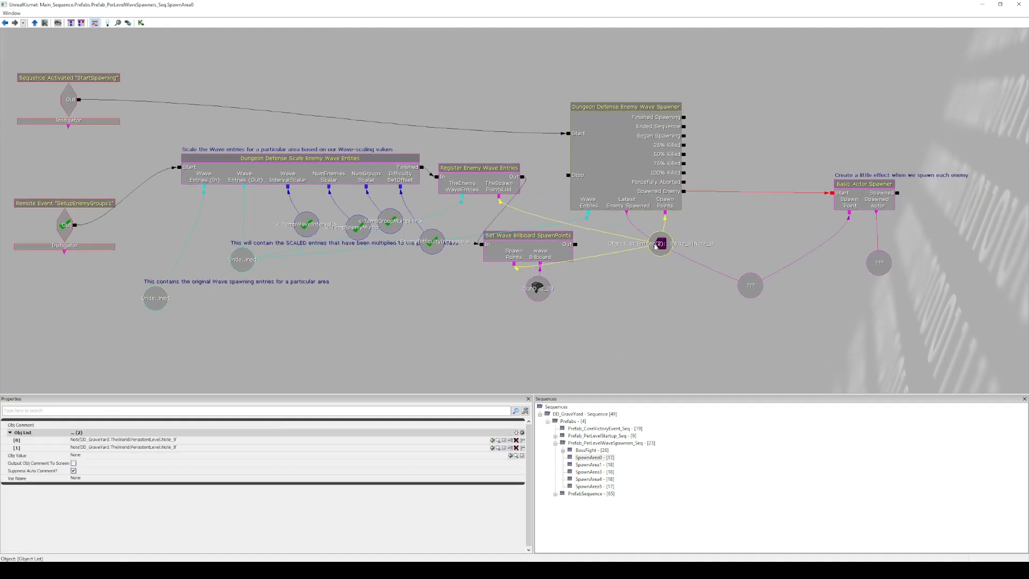
left_click_drag(654, 245, 666, 265, "ctrl")
left_click(537, 288)
left_click_drag(537, 288, 557, 294, "ctrl")
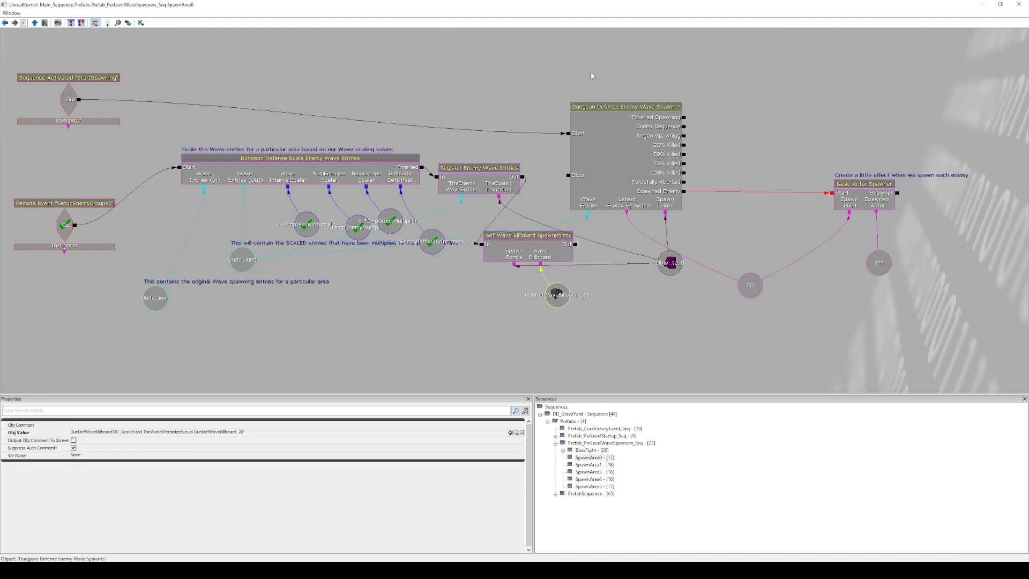
Look up the actor name of the wave billboard beside the graves in its properties.
left_click_drag(575, 3, 514, 443)
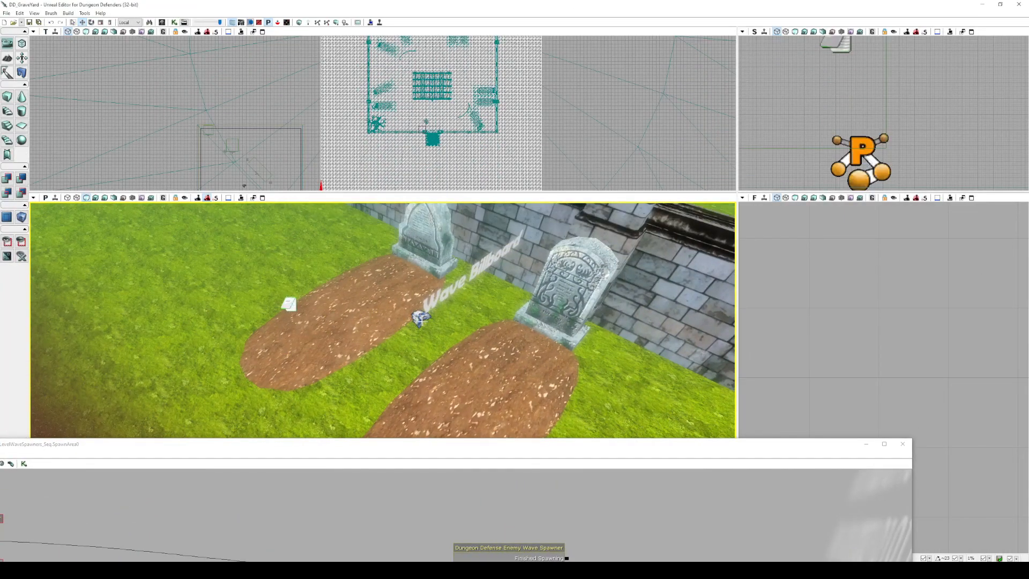
double_click(421, 320)
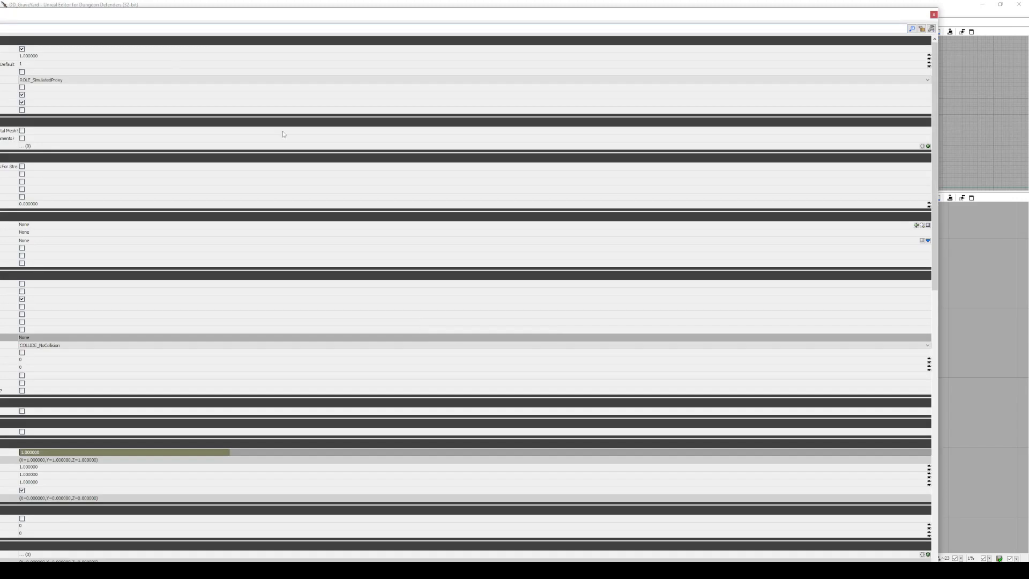
left_click_drag(97, 21, 303, 26)
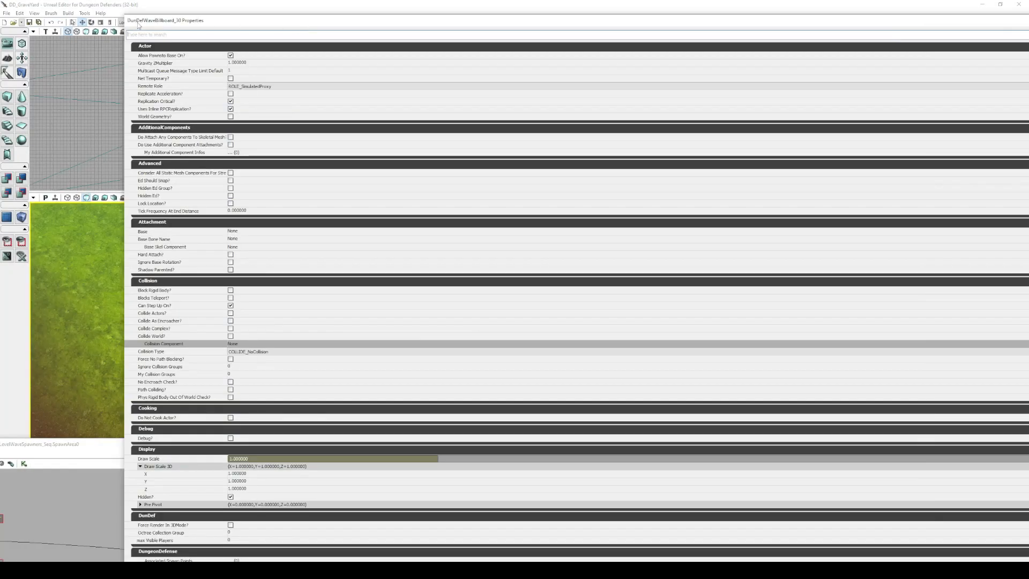
left_click_drag(965, 24, 720, 12)
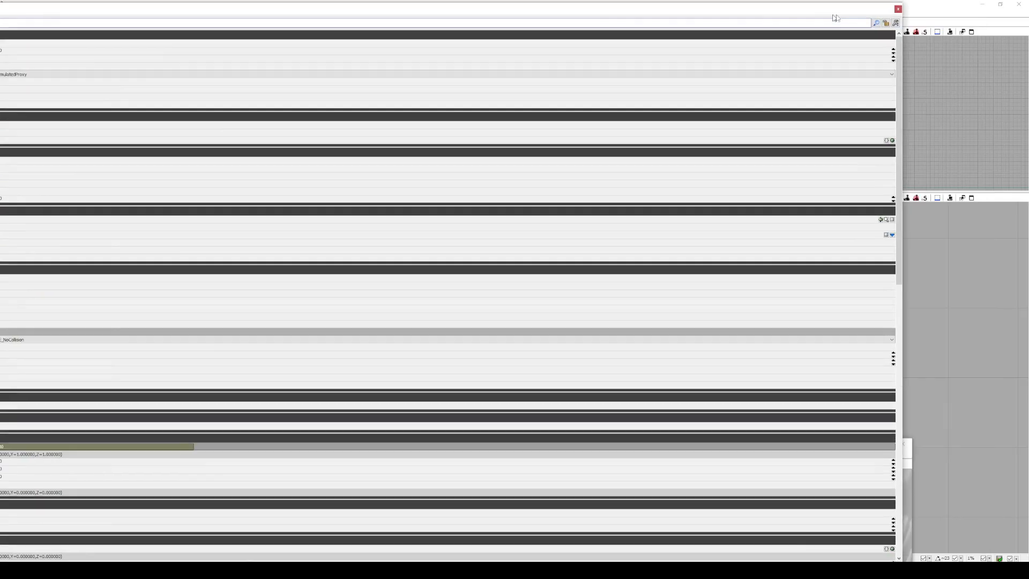
left_click(898, 9)
Point the Kismet wave billboard variable's Obj Value to the billboard placed beside the graves.
left_click_drag(634, 444, 693, 4)
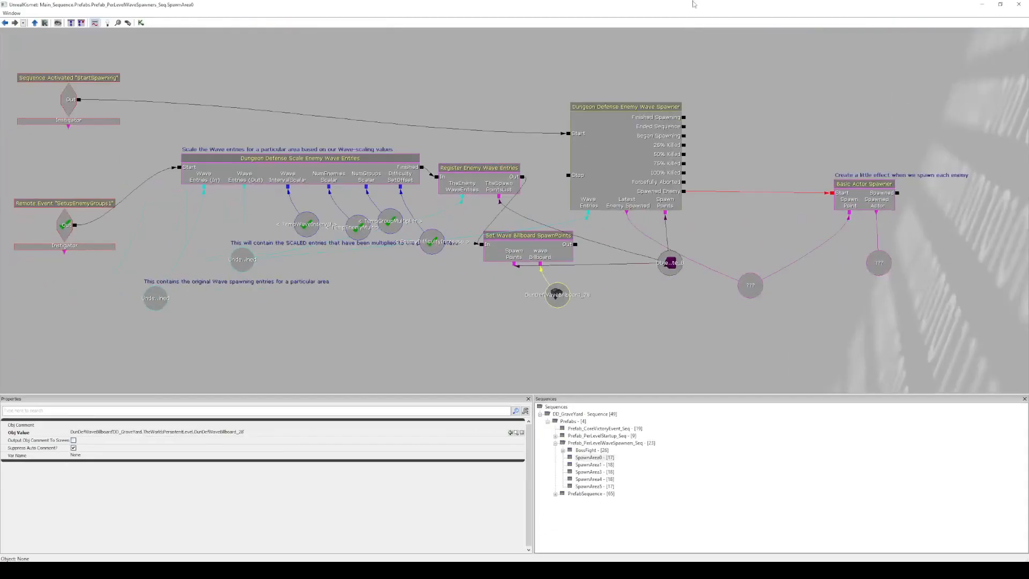
left_click(235, 432)
left_click(246, 433)
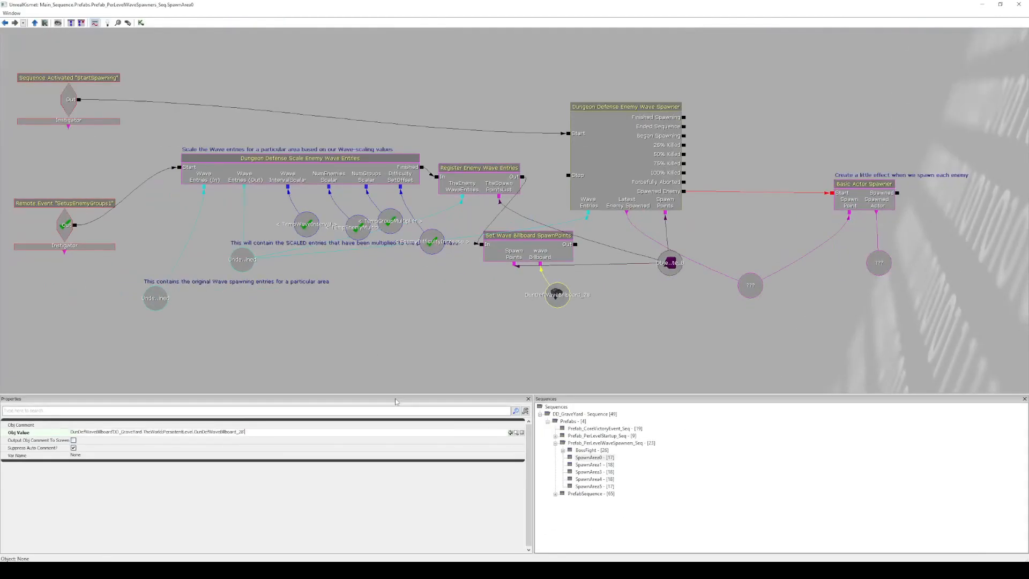
key("ctrl+a")
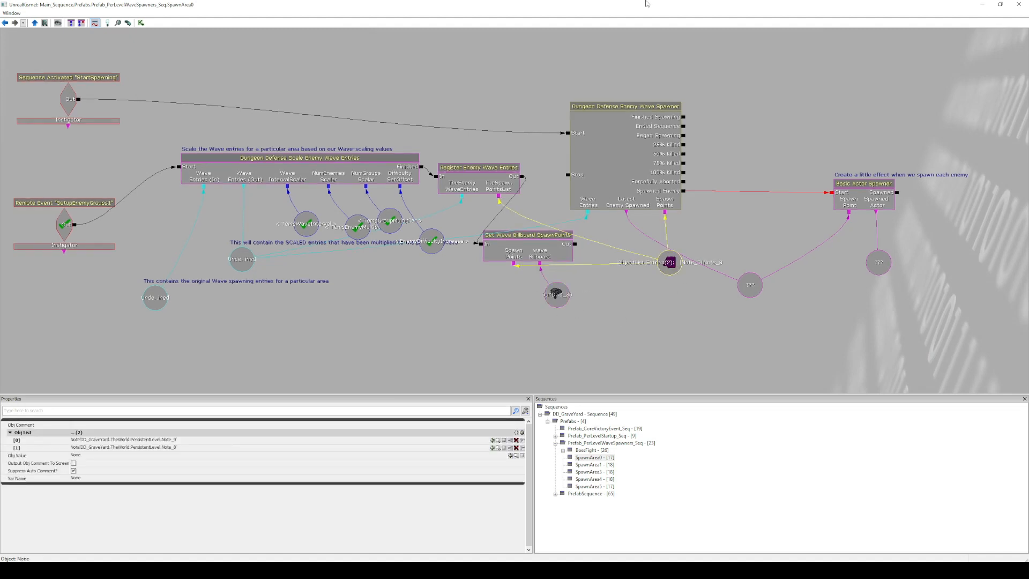
Look up the actor name of the spawn node beside the grave in its properties.
left_click_drag(646, 3, 594, 474)
left_click(288, 304)
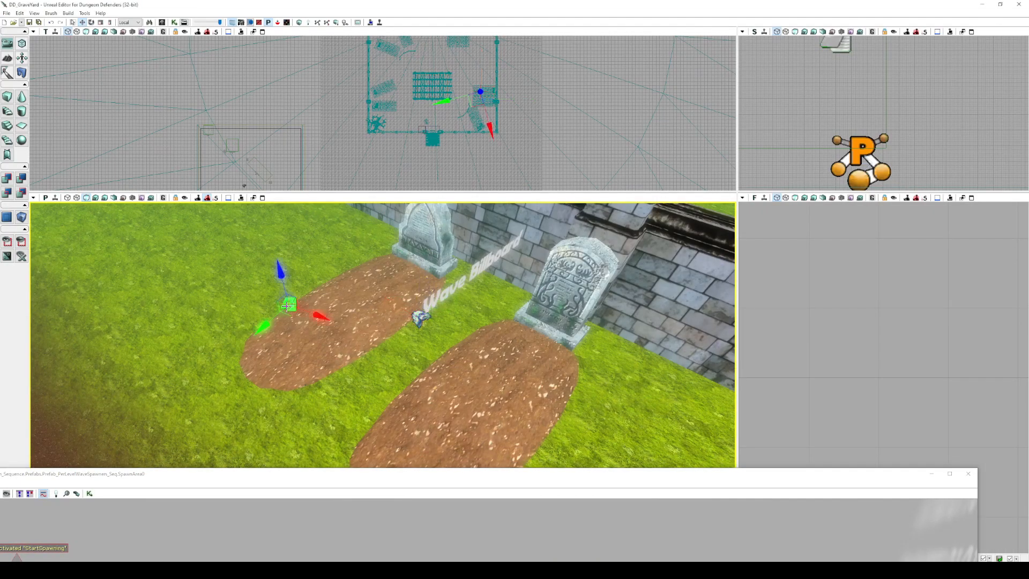
double_click(288, 305)
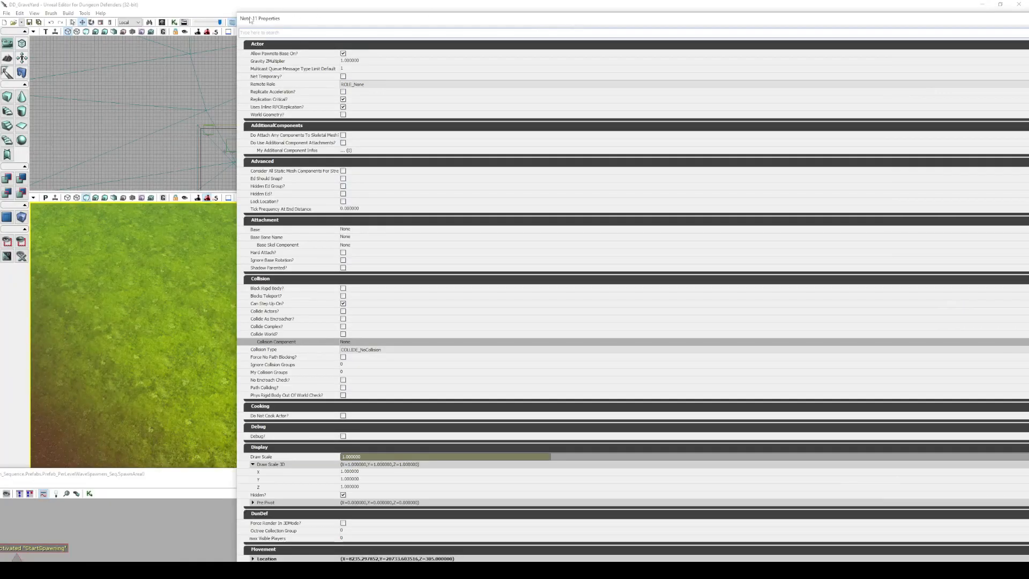
double_click(402, 23)
left_click(961, 19)
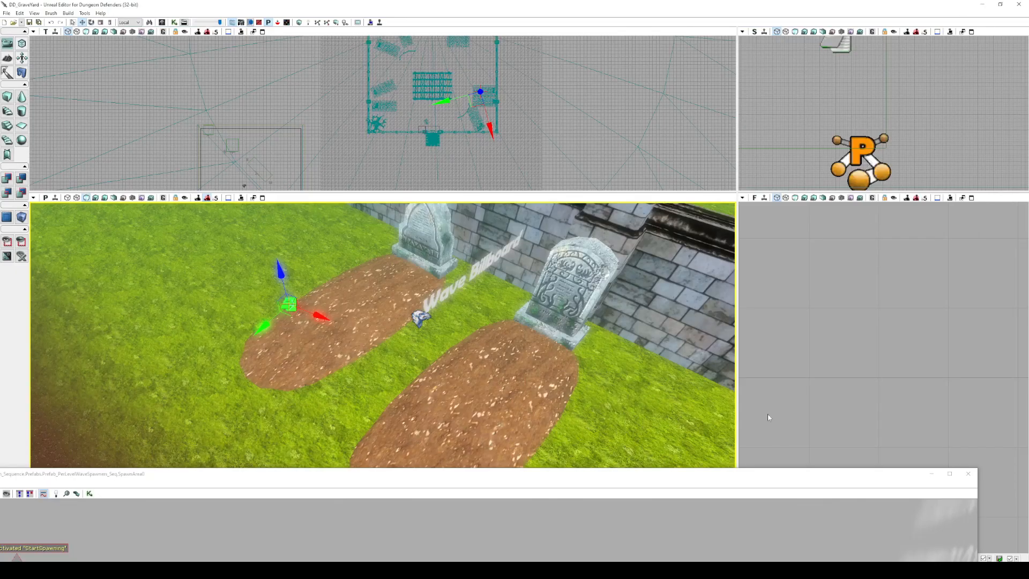
Reduce the spawn points Obj List to one entry, set it to Note_11, and close Kismet.
double_click(742, 475)
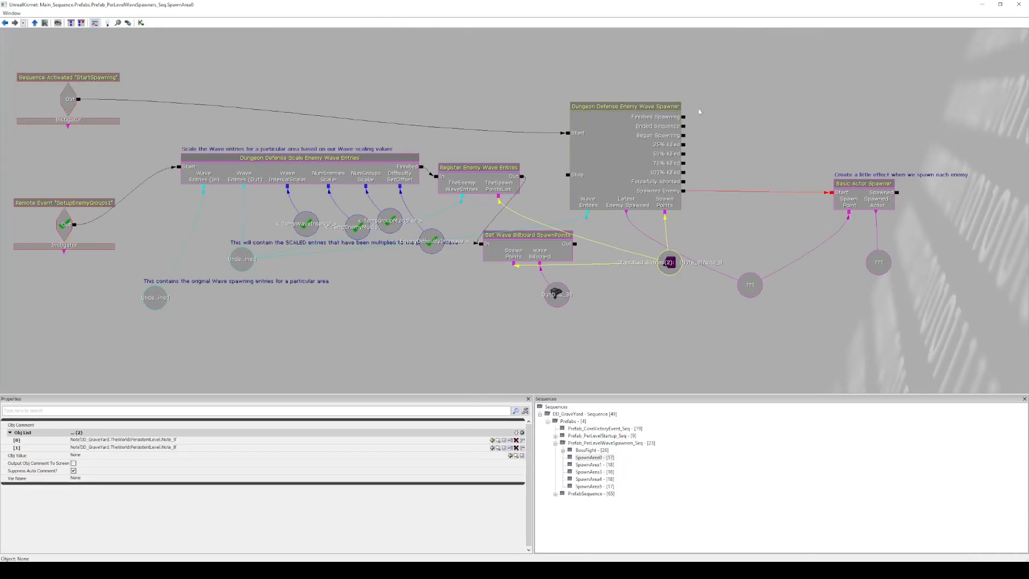
left_click(516, 449)
left_click(219, 437)
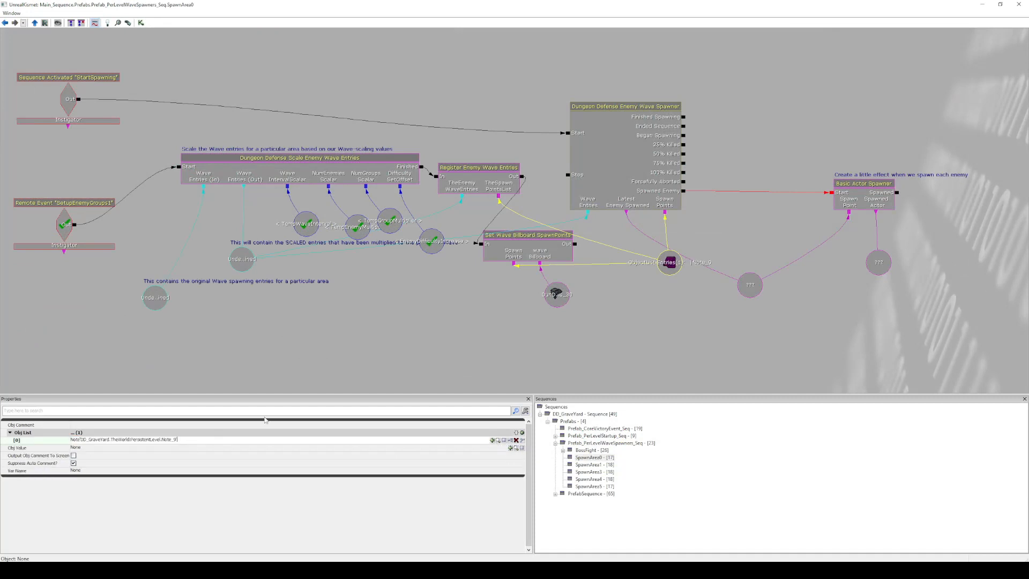
key("Return")
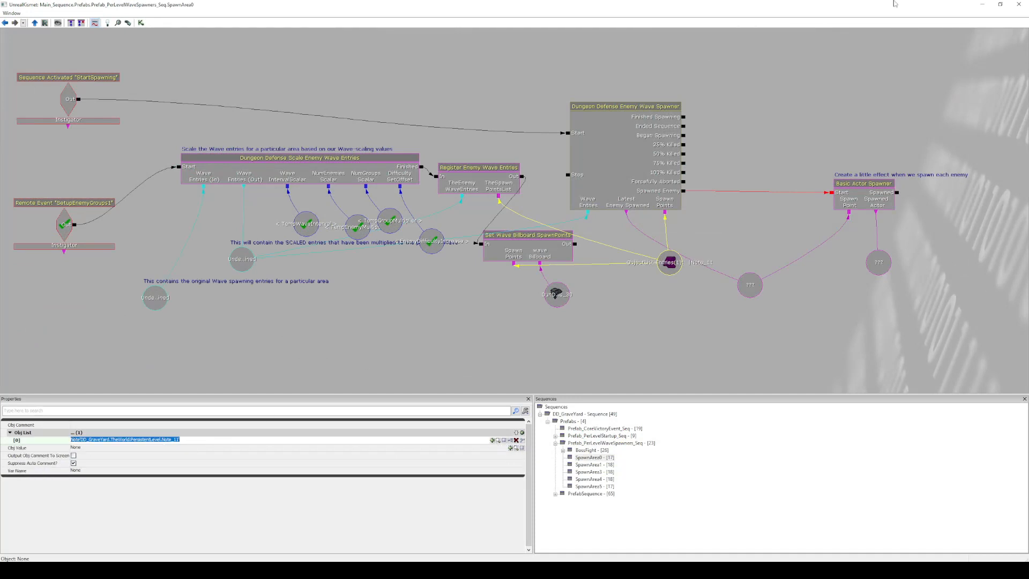
left_click(1017, 5)
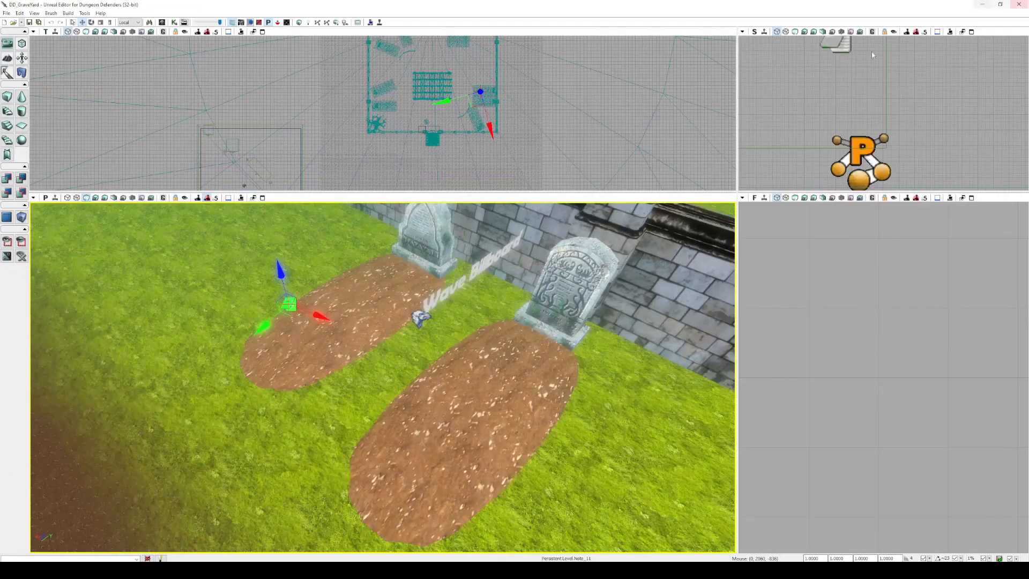
Find the PIE settings in the World Properties and set PIEDifficulty to EGD_NIGHTMARE.
right_click_drag(508, 335, 461, 305)
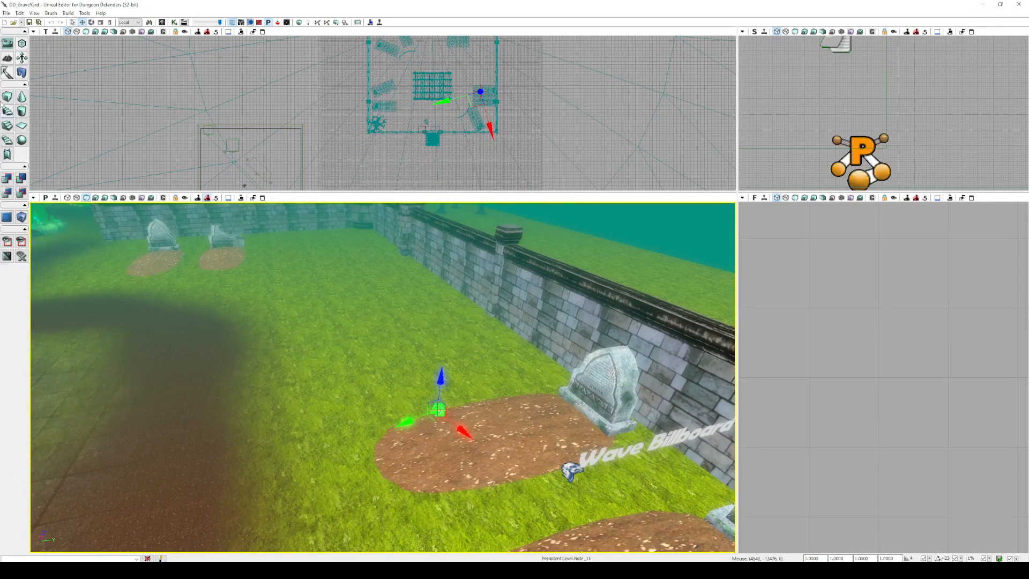
left_click(35, 13)
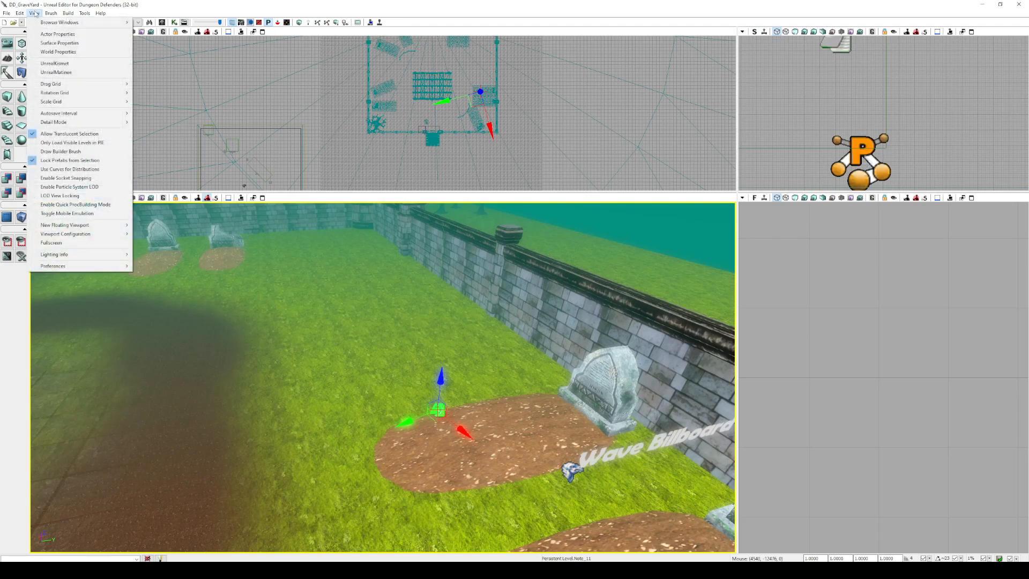
left_click(69, 53)
double_click(313, 22)
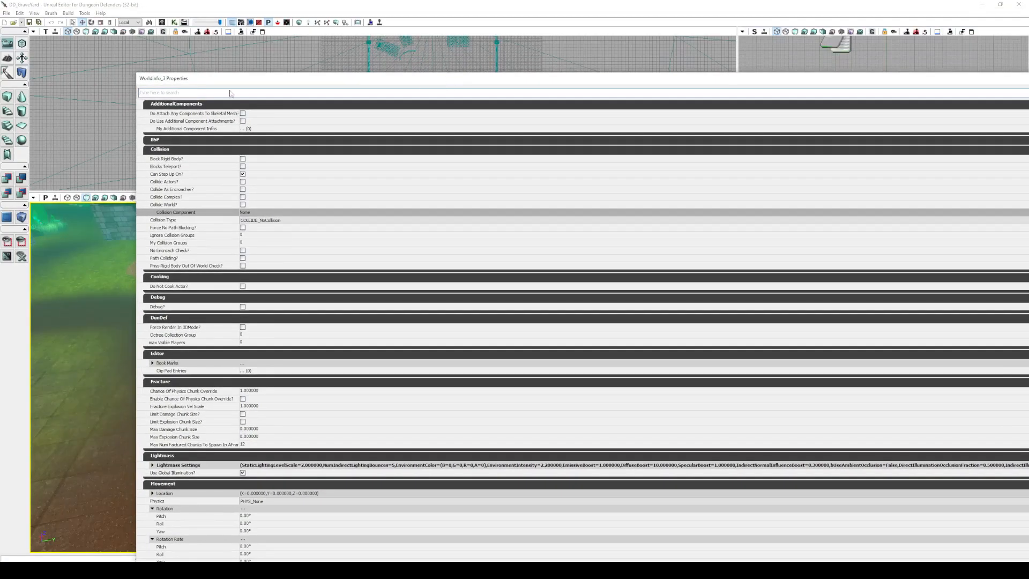
type("pie")
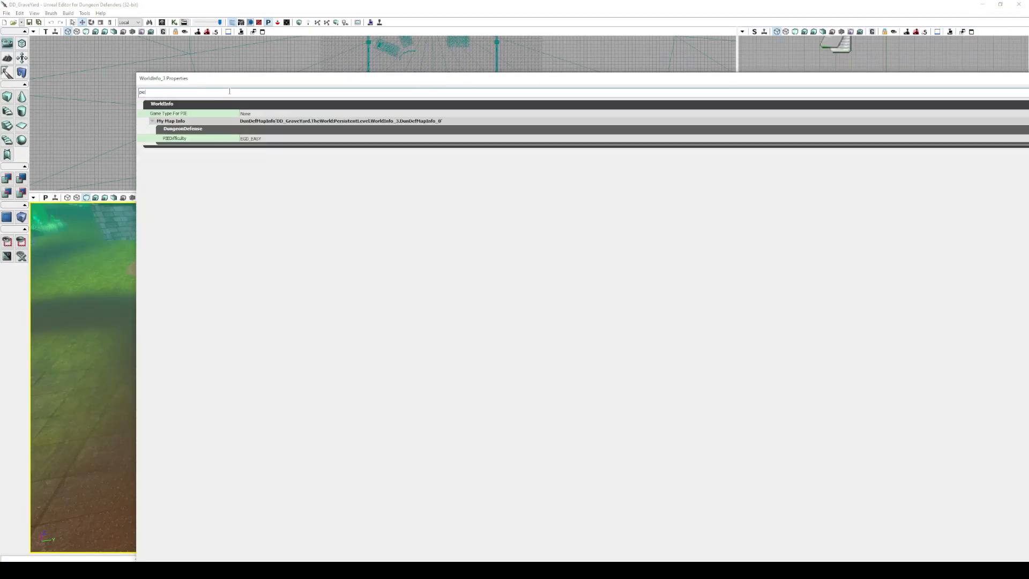
left_click(254, 140)
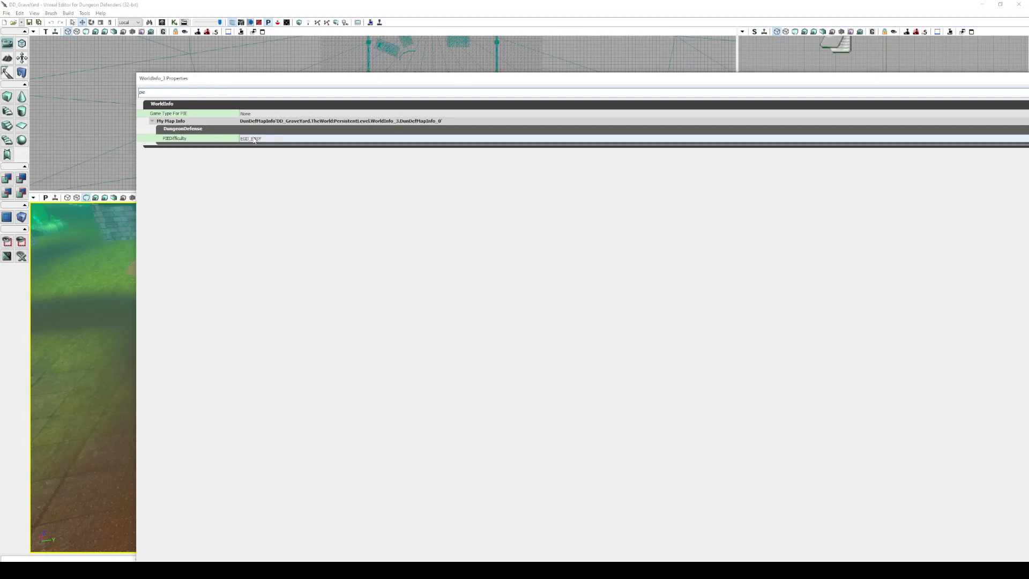
left_click(258, 140)
left_click(290, 167)
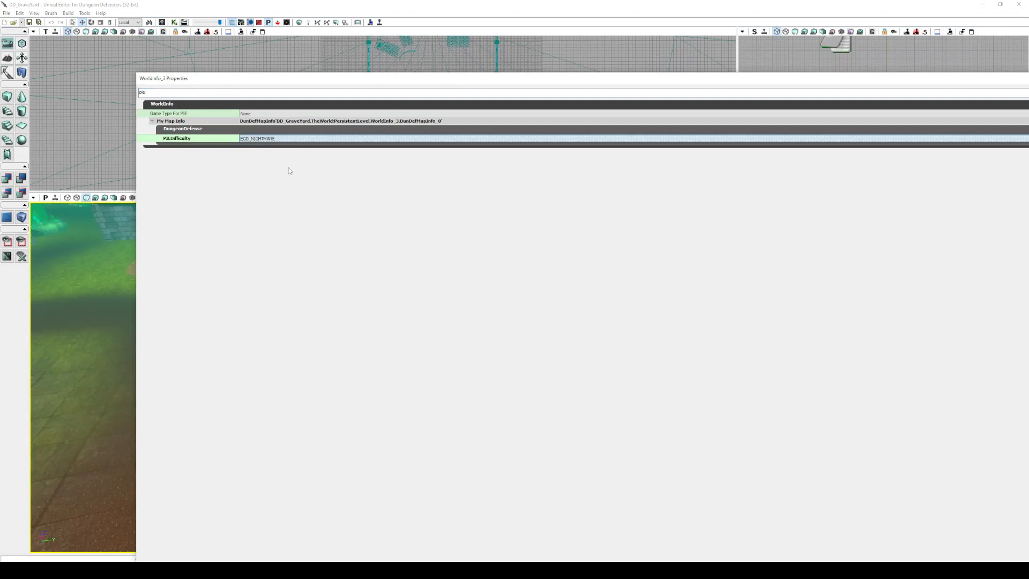
left_click_drag(588, 85, 520, 56)
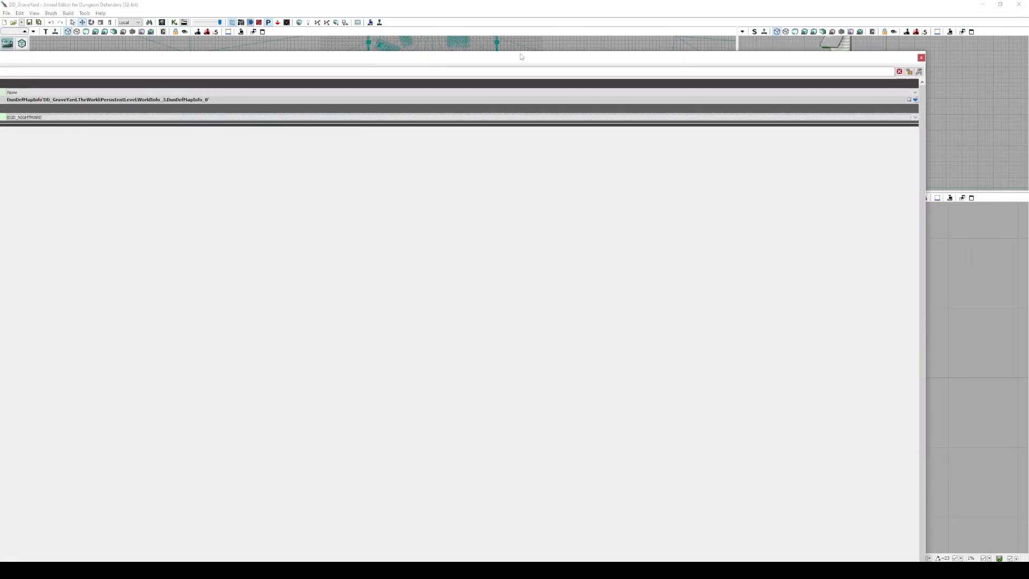
left_click(921, 58)
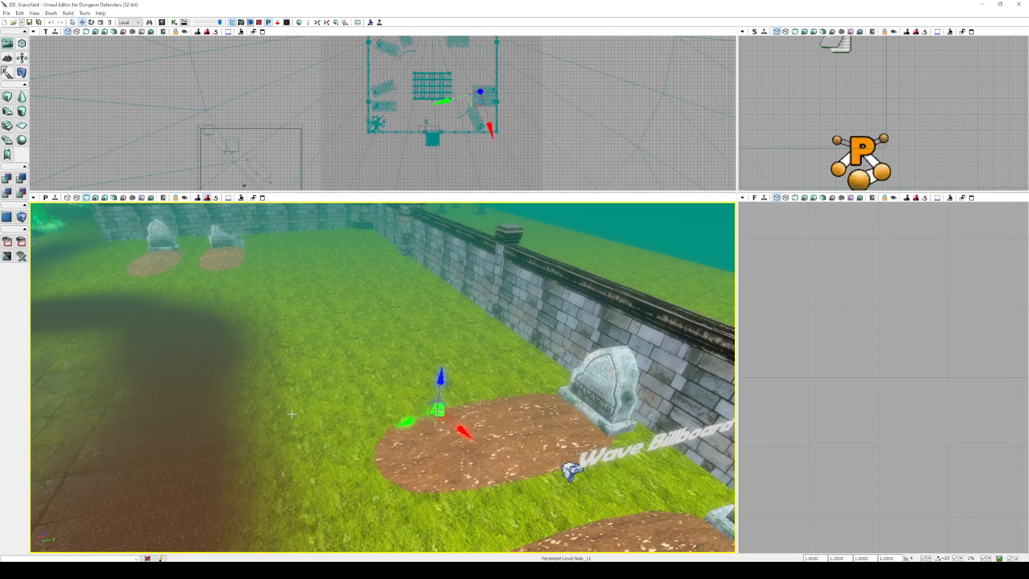
Playtest the map from the ground near the graves, start wave 1 to check enemy spawning, and end the session.
right_click(218, 466)
left_click(259, 453)
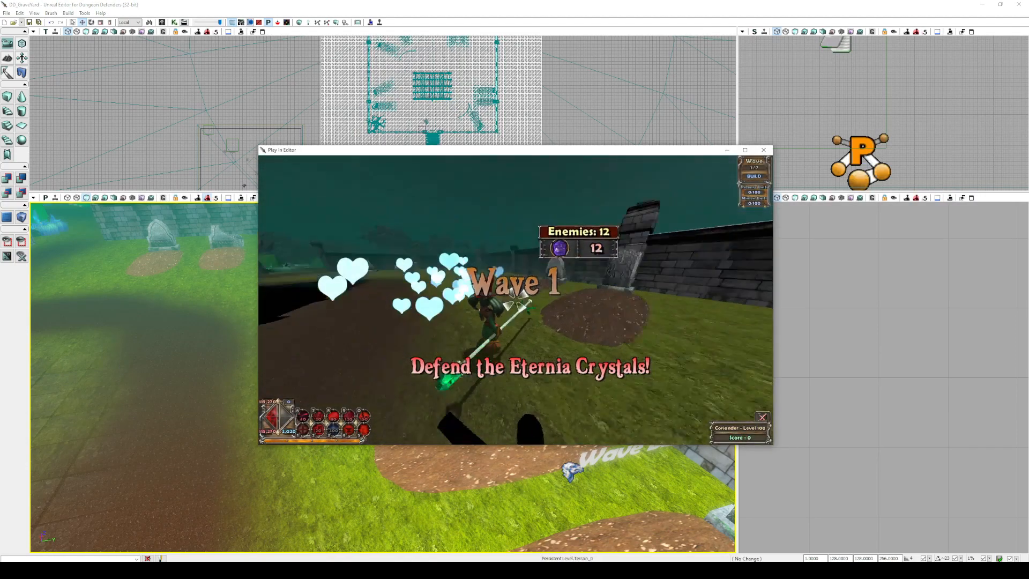
key("g")
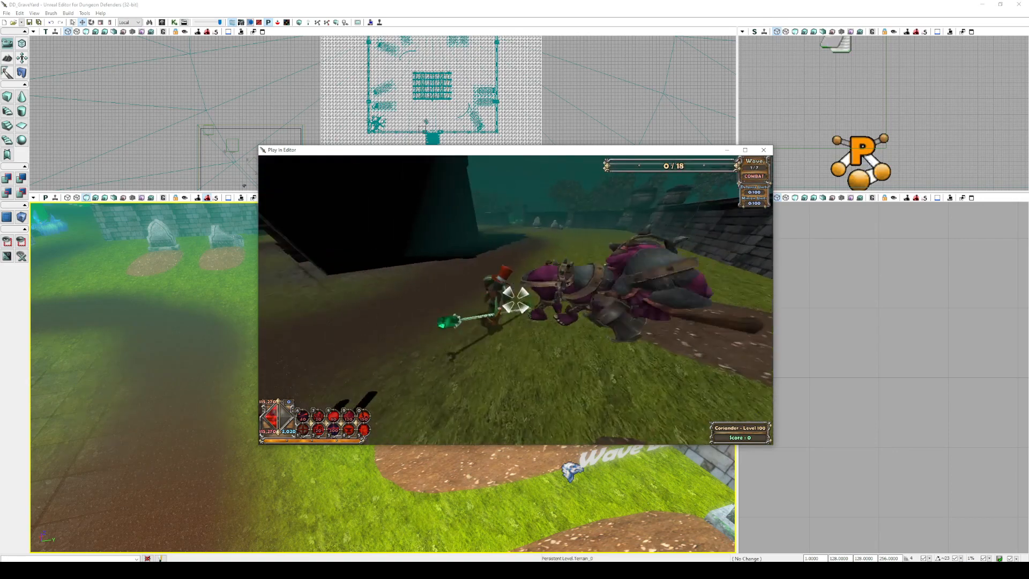
key("Escape")
left_click(763, 150)
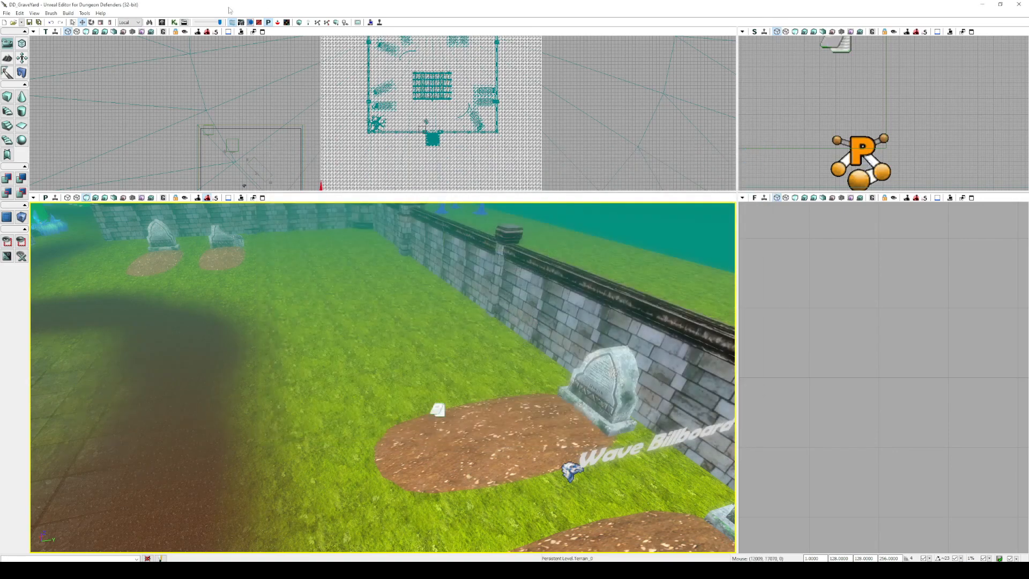
Examine the Enemy Scaling variables in Kismet's main sequence, including EnemyDifficultyIncrease, EnemyNumMultiplier and EnemyNumbersIncreasePerWave.
left_click(174, 22)
scroll(403, 186, "up", 2)
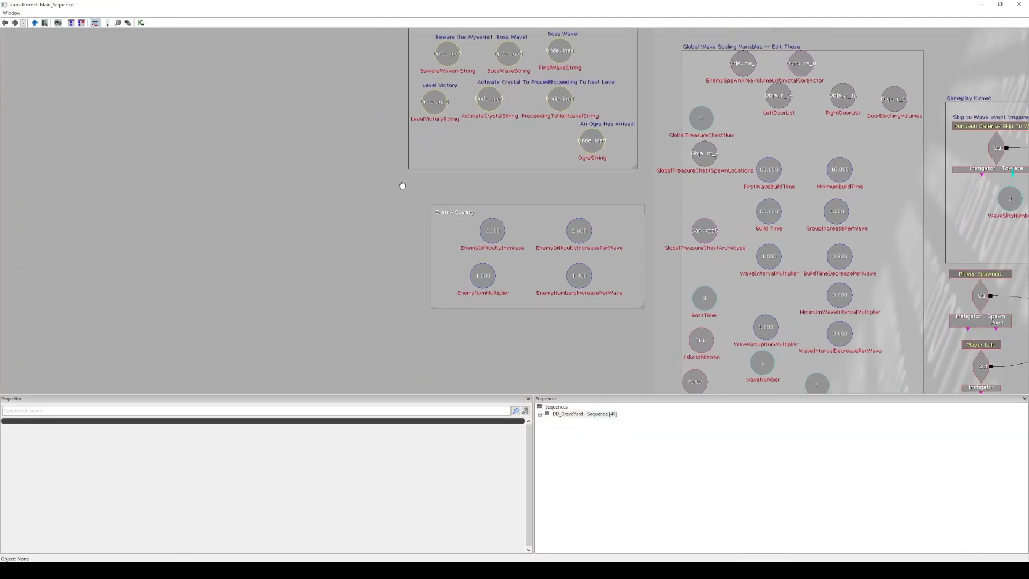
left_click_drag(402, 186, 645, 290)
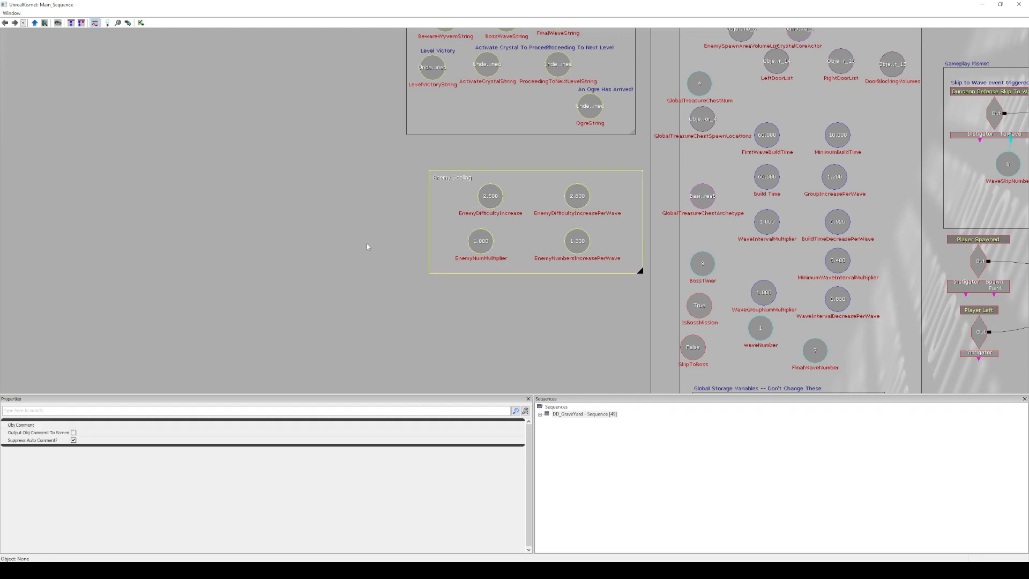
left_click(489, 194)
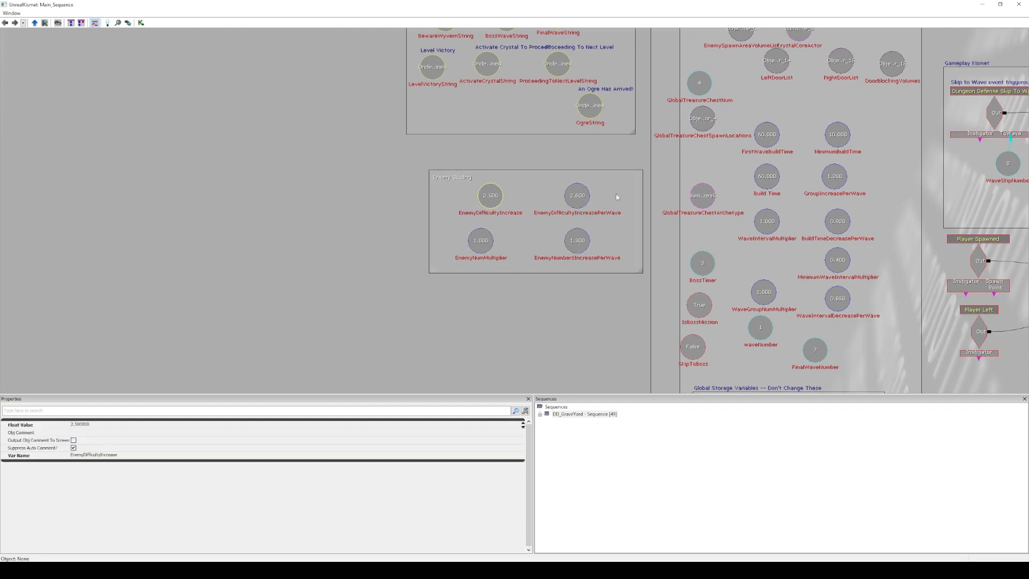
left_click(480, 240)
left_click(573, 243)
left_click_drag(666, 153, 651, 188)
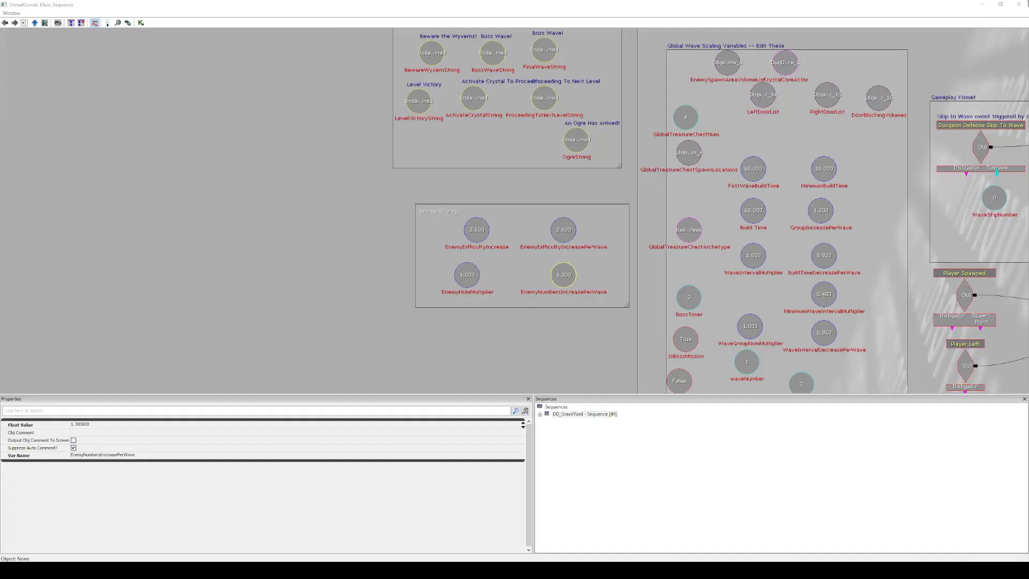
Close Kismet, find the EnemyOrc archetype in the Enemies collection, and copy it into the DD_GraveYard package as EnemyOrc_GY.
left_click(1023, 4)
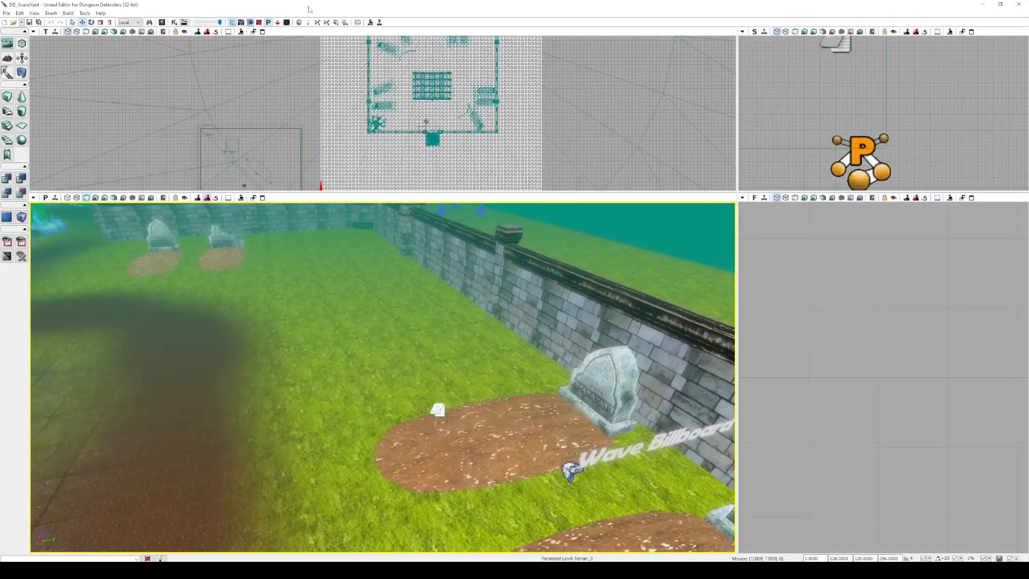
left_click(162, 23)
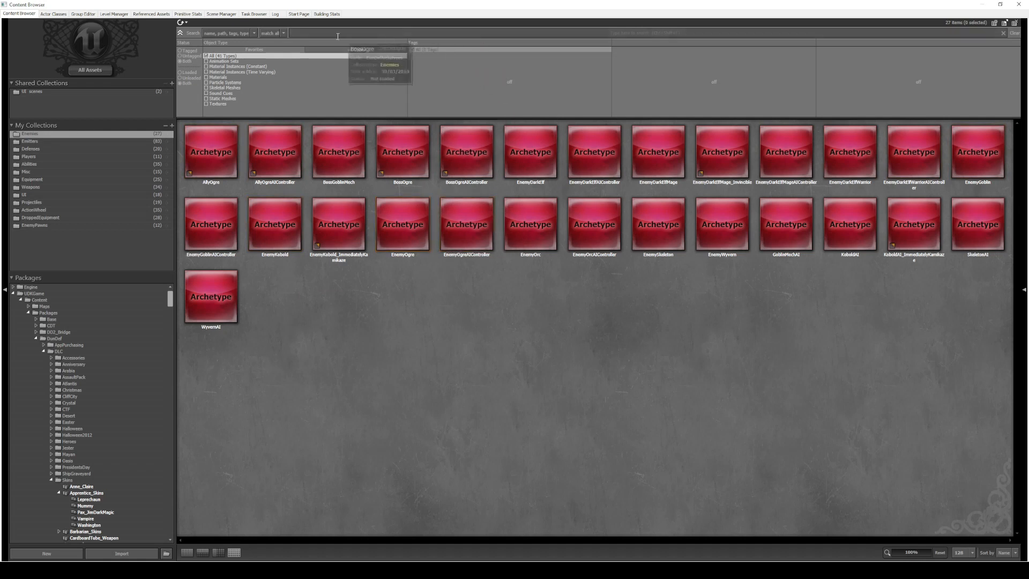
left_click(336, 35)
type("orc")
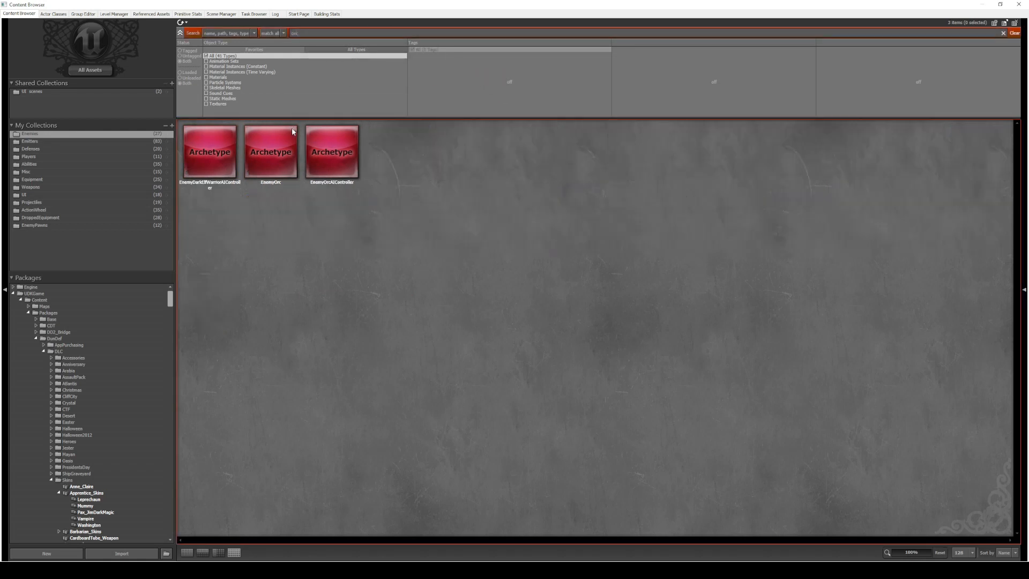
right_click(283, 153)
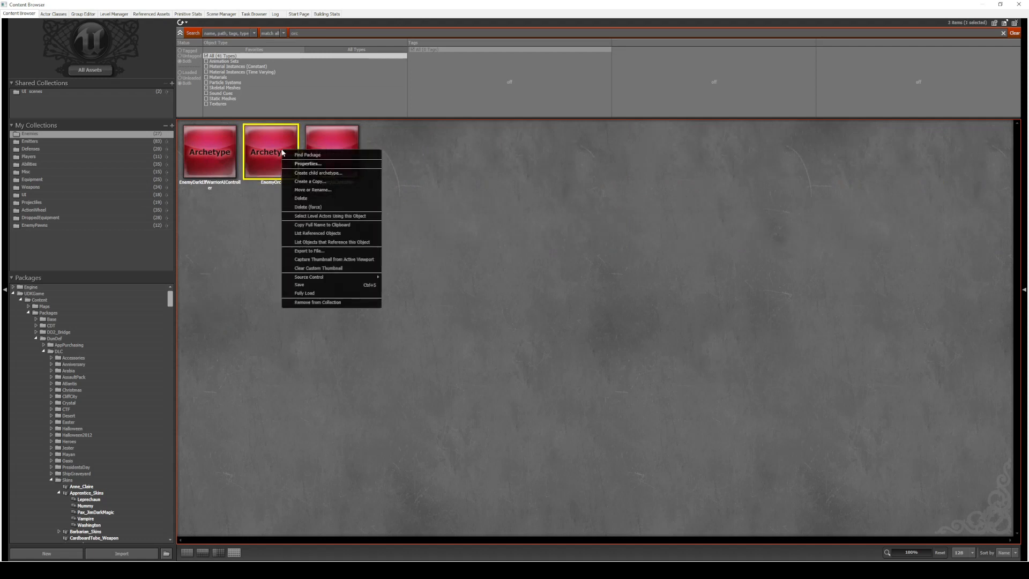
left_click(344, 182)
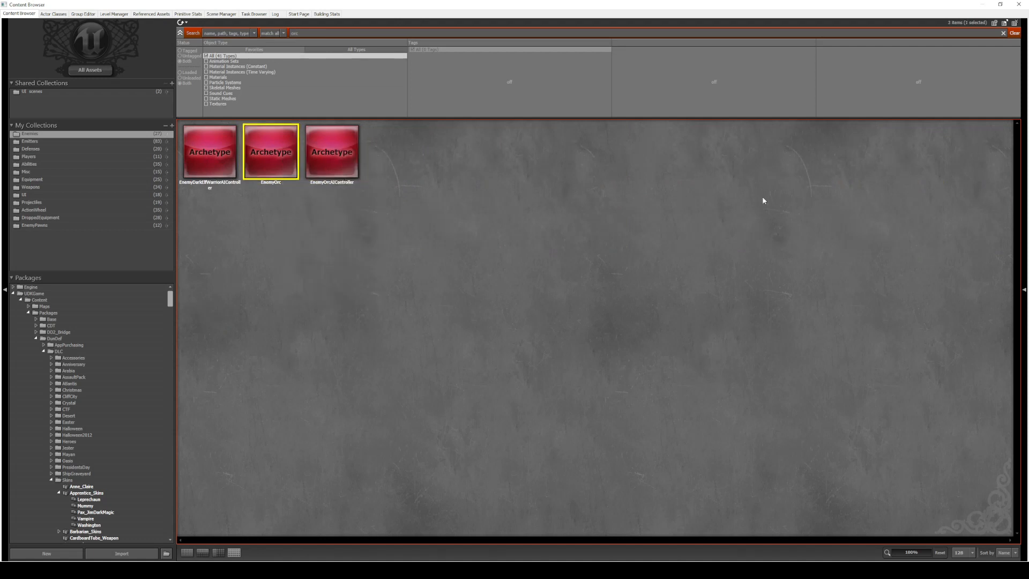
left_click_drag(638, 347, 517, 241)
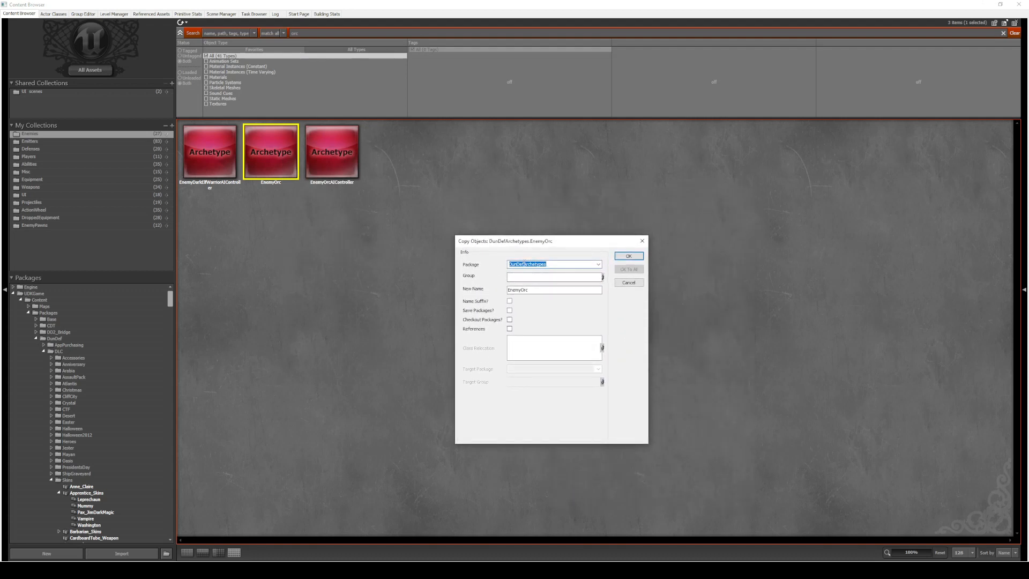
type("DD_Graveyard")
left_click(550, 289)
left_click(622, 256)
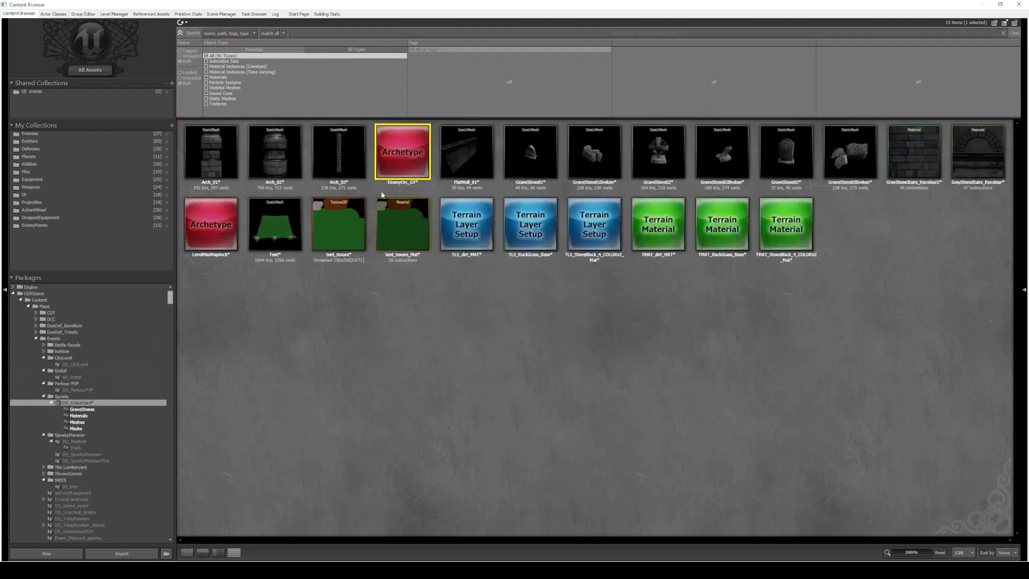
Set the Pawn Health of the EnemyOrc_GY archetype to 1000 in its properties and close them.
right_click(409, 146)
left_click(445, 157)
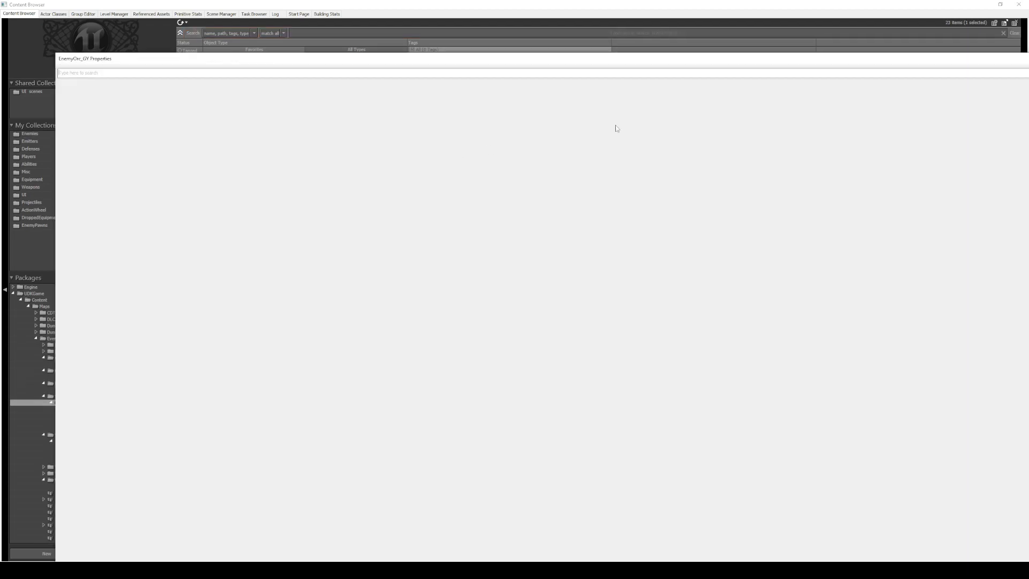
left_click_drag(611, 60, 200, 1)
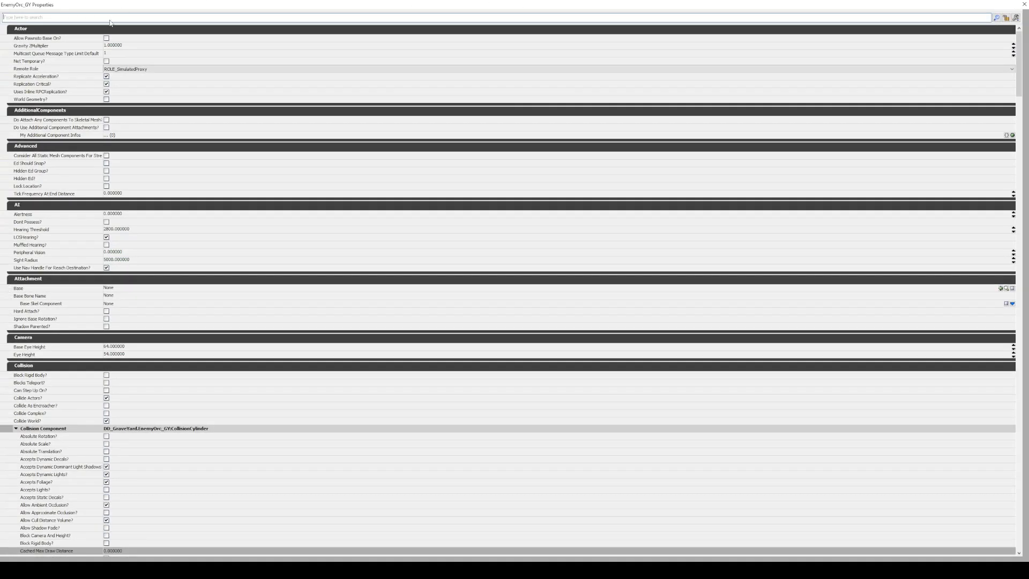
type("health")
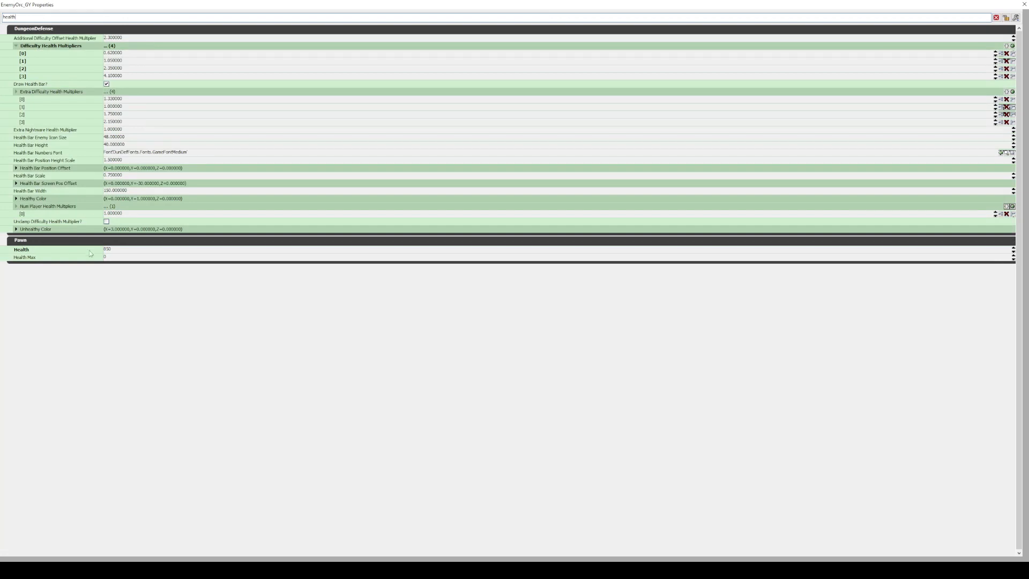
left_click(112, 250)
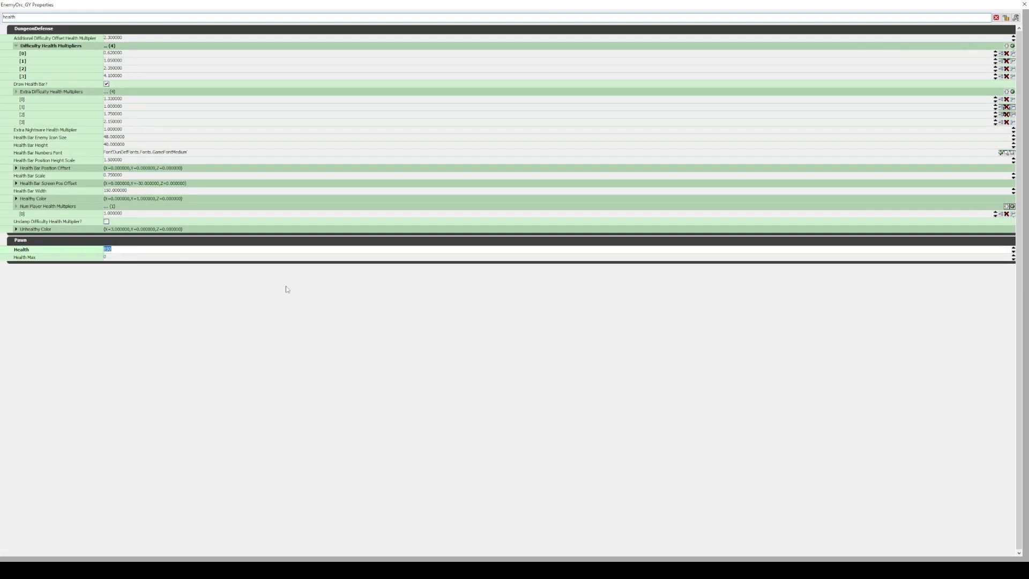
type("1000")
key("Return")
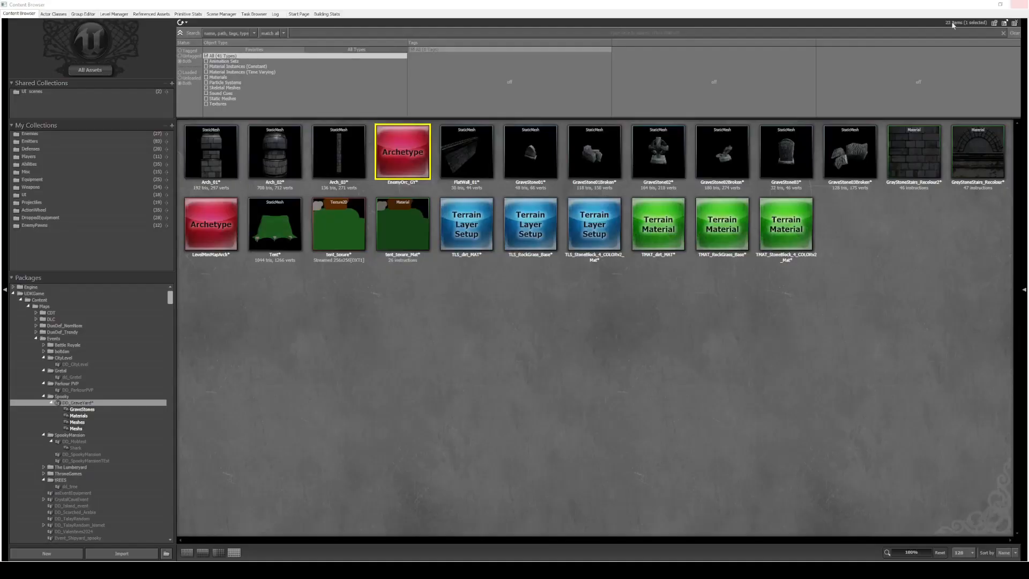
left_click(1023, 5)
Copy EnemyOrc_GY's full name and assign it as the Enemy Template of SpawnArea0's original wave entry in Kismet.
right_click(413, 154)
left_click(504, 231)
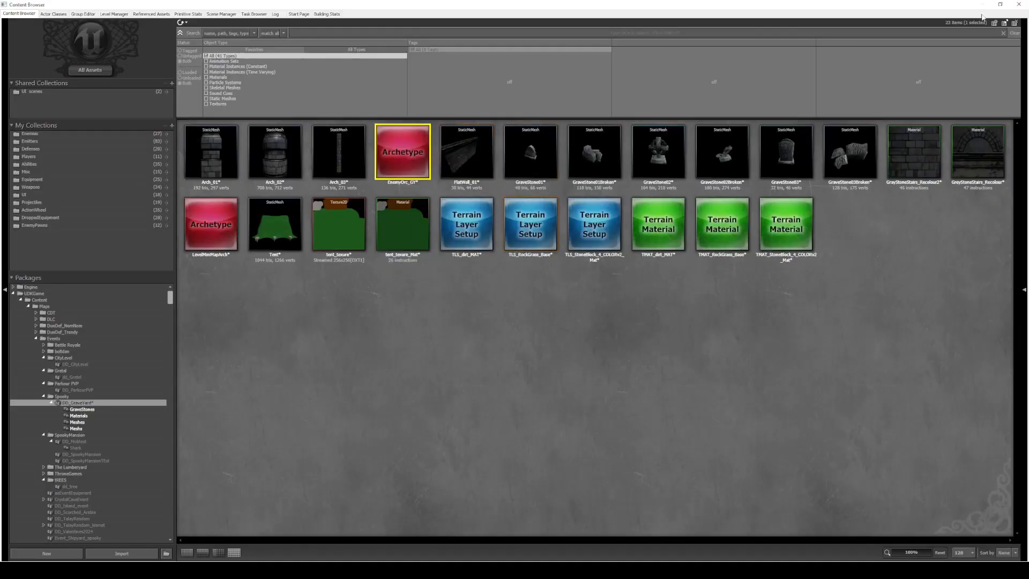
left_click(1018, 4)
left_click(174, 23)
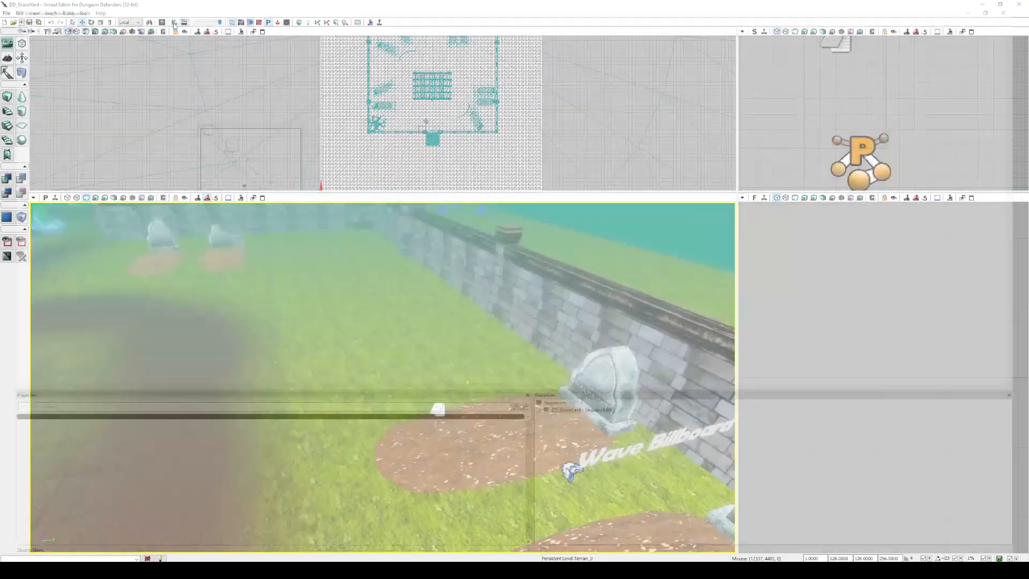
double_click(580, 413)
double_click(578, 422)
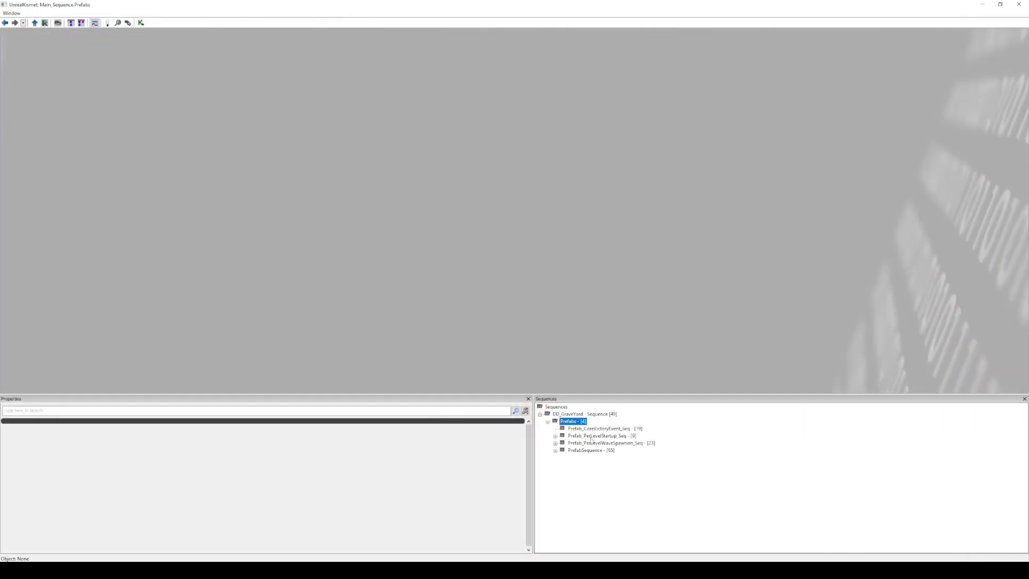
double_click(589, 443)
left_click(591, 452)
left_click(589, 457)
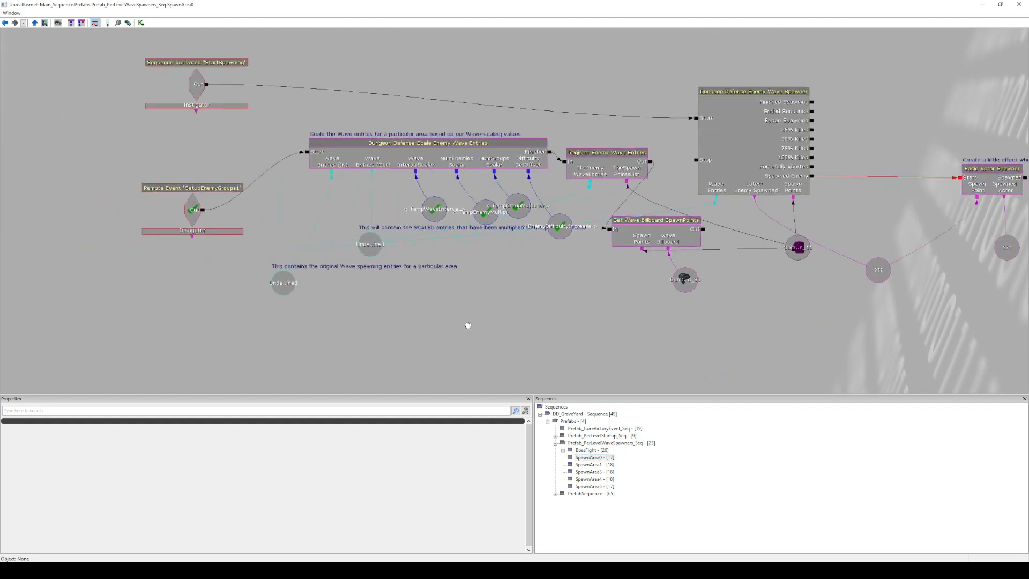
left_click(386, 290)
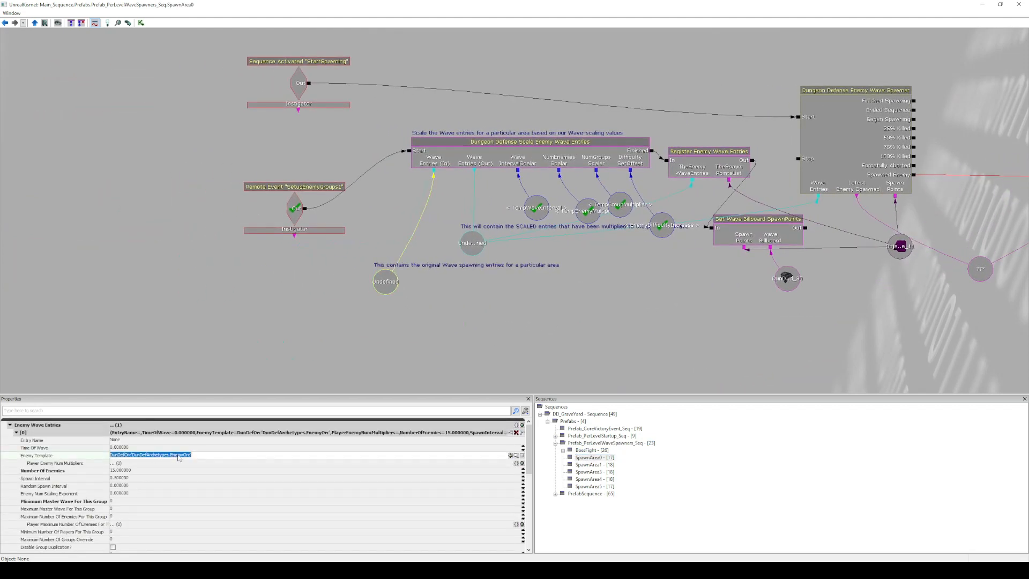
left_click(275, 456)
Duplicate enemy wave entry [0] in SpawnArea0 and expand the new entry [1].
left_click(15, 432)
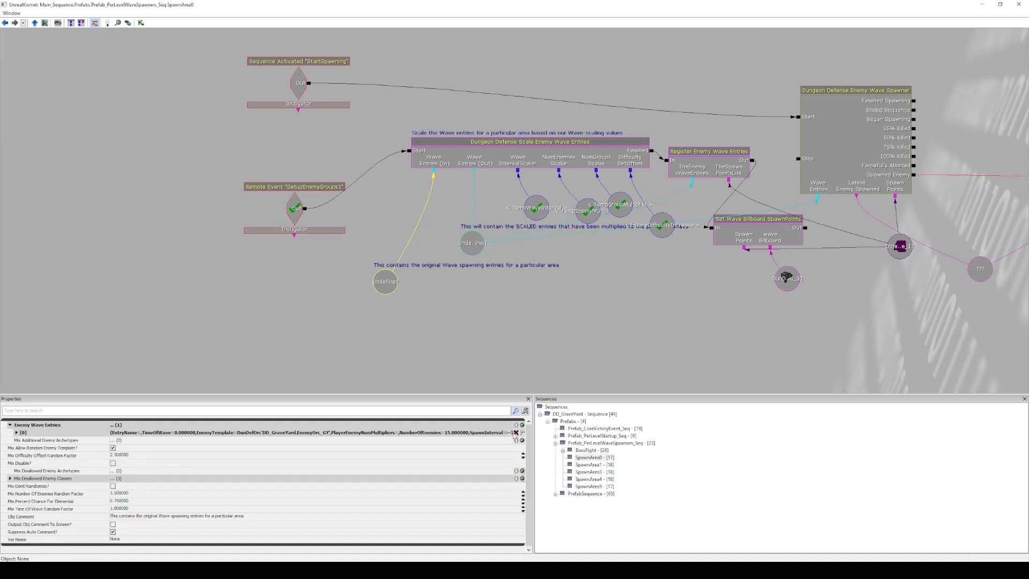
left_click(510, 433)
left_click(16, 440)
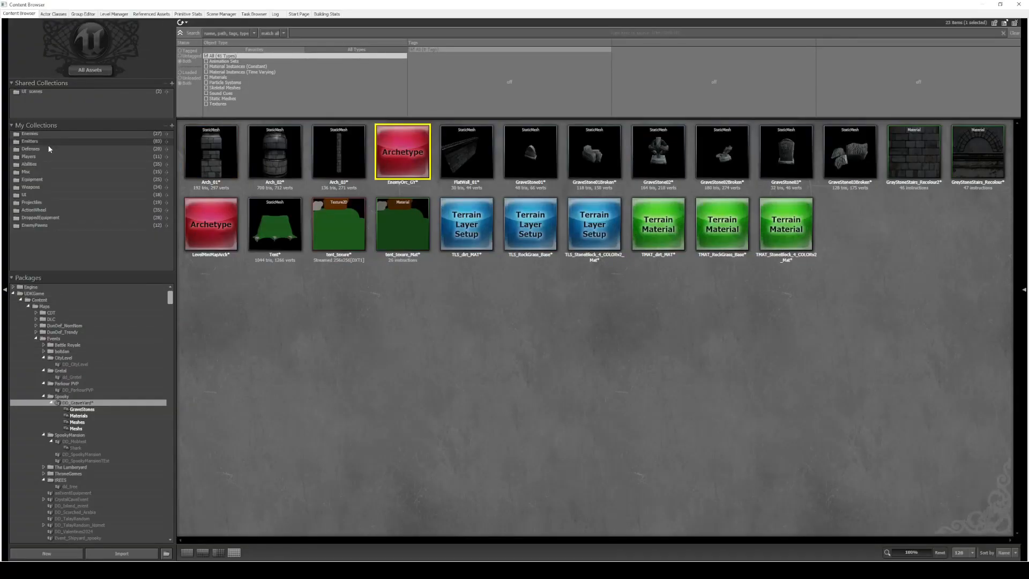
Set wave entry [1]'s Enemy Template to the original DunDefArchetypes.EnemyOrc from the Enemies collection, and close Kismet.
left_click(31, 133)
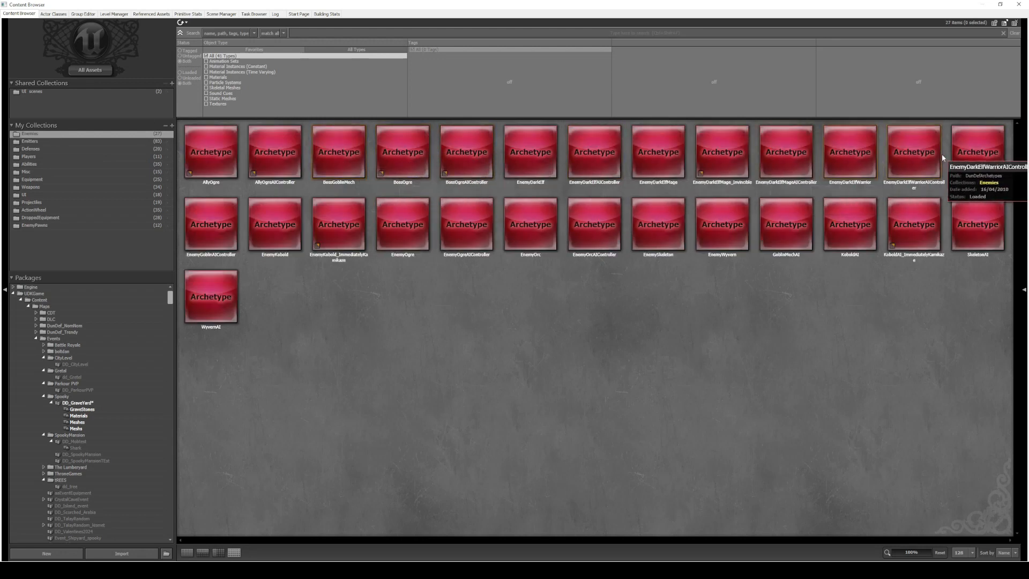
left_click(292, 32)
type("orc")
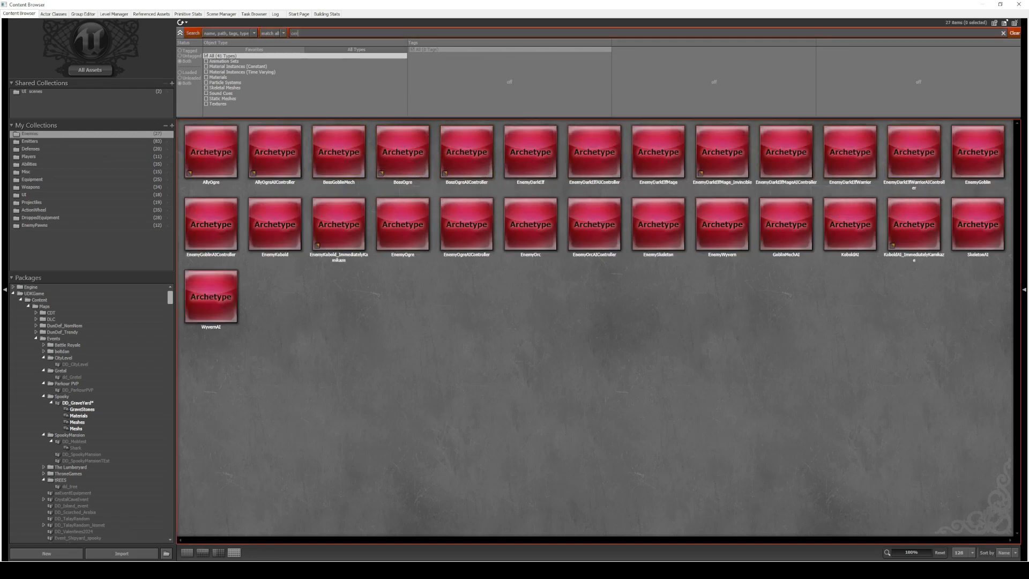
right_click(270, 145)
left_click(345, 220)
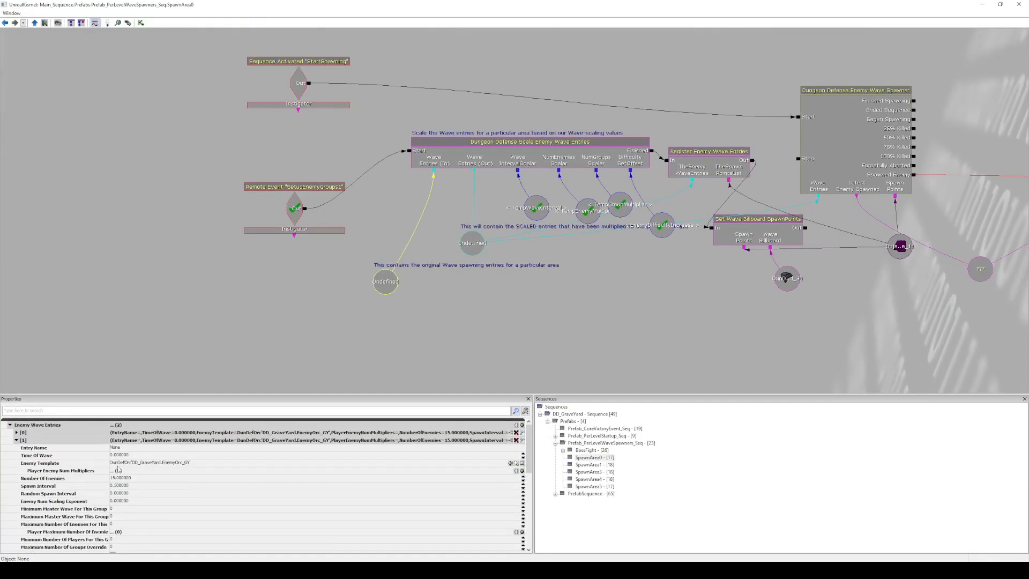
left_click(241, 463)
key("ctrl+v")
key("Return")
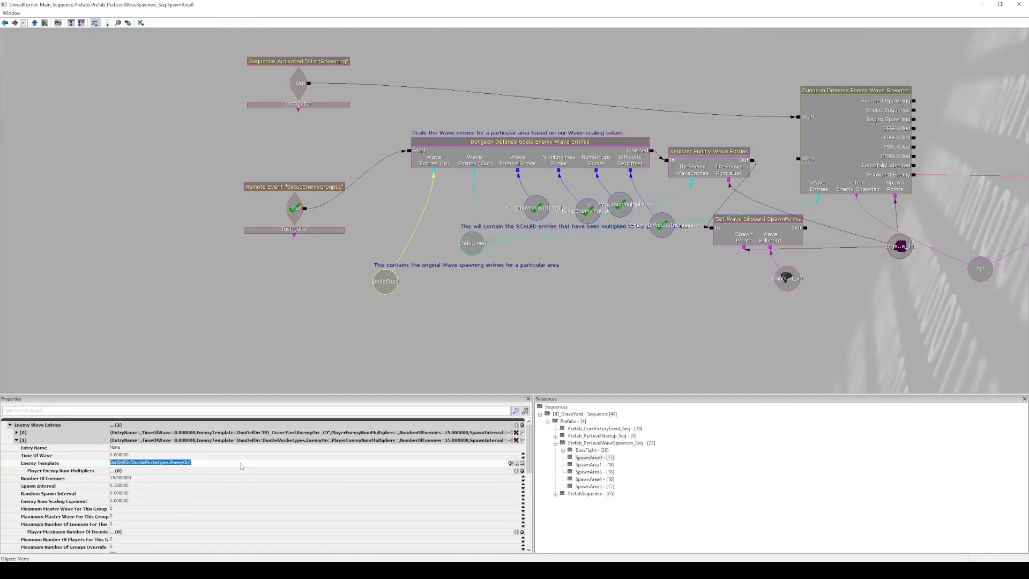
left_click(17, 432)
left_click(1018, 5)
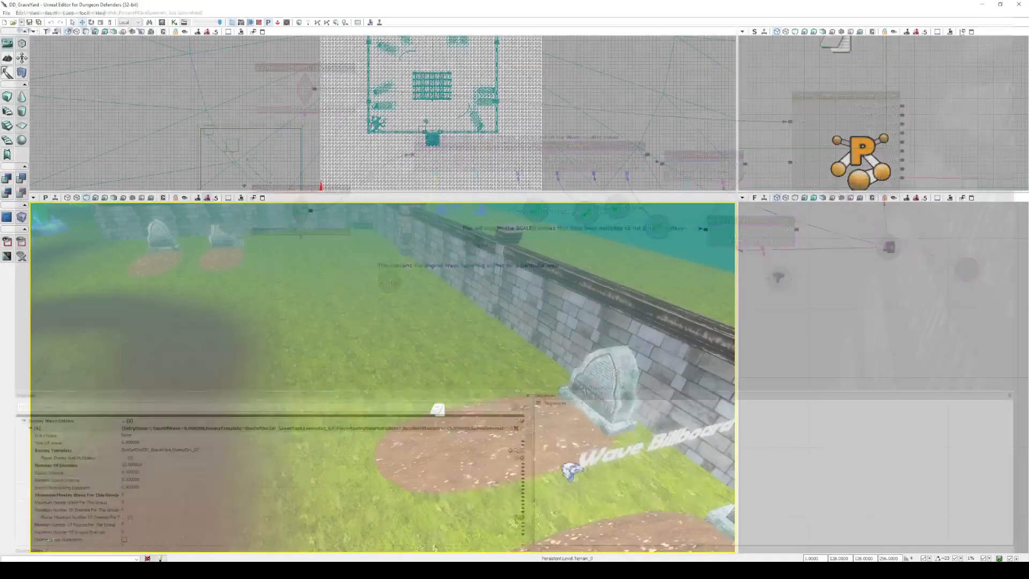
Playtest the map from the ground, start wave 1 to compare the custom and standard orcs, and end the session.
right_click(241, 445)
left_click(271, 440)
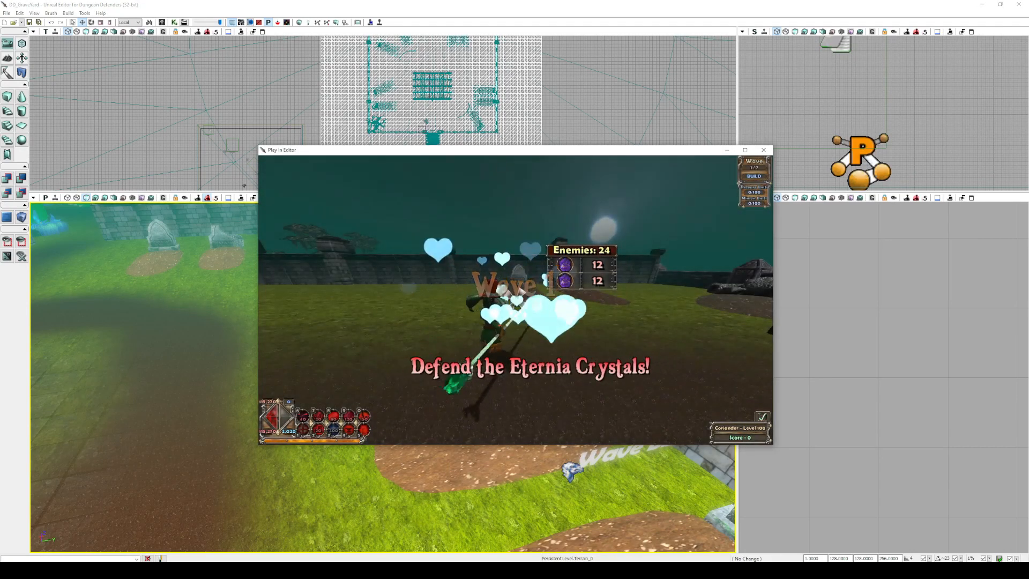
key("g")
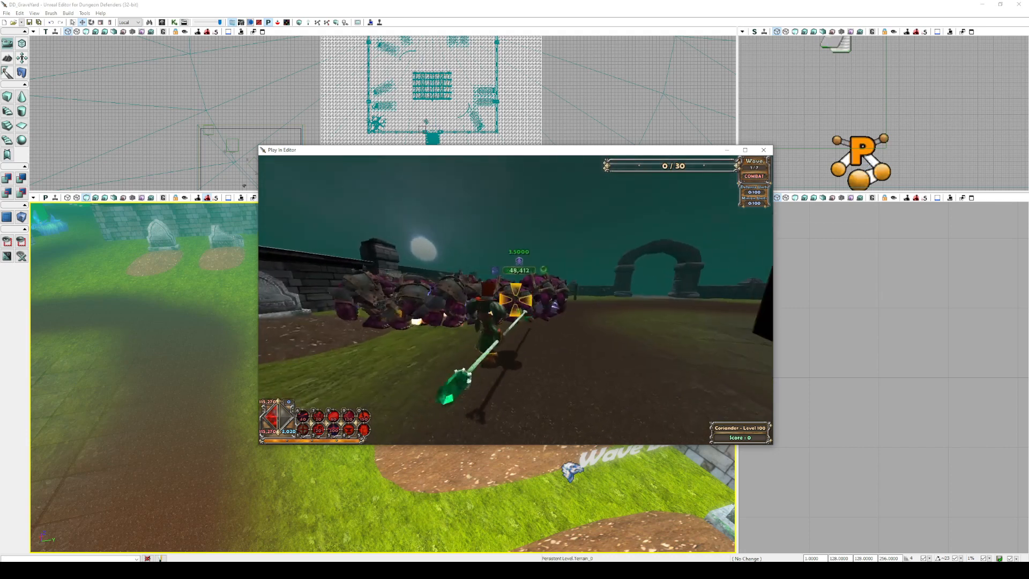
key("Escape")
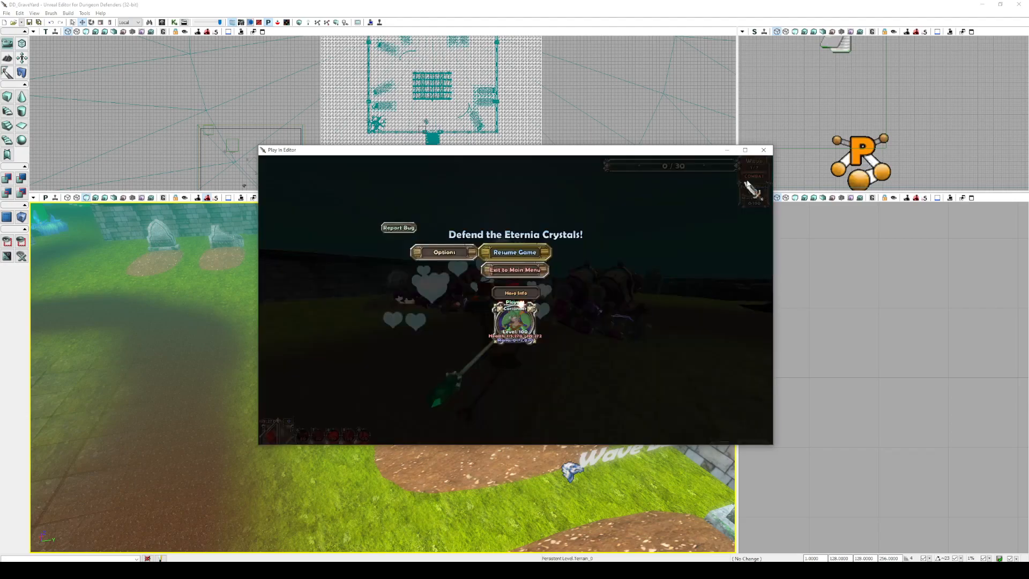
left_click(763, 149)
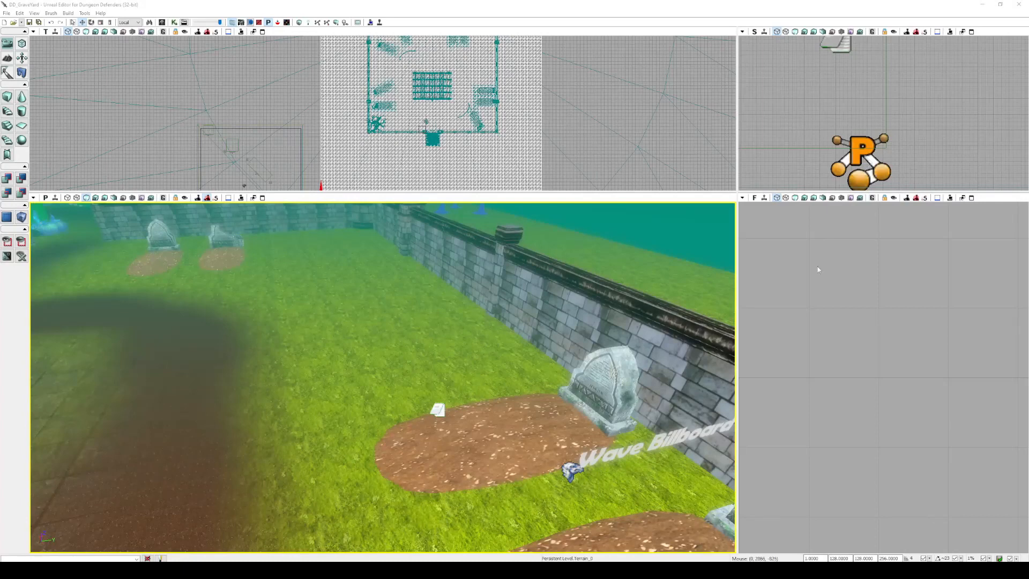
Launch another playtest from the grass beside the two graves and close it.
right_click_drag(456, 326, 498, 340)
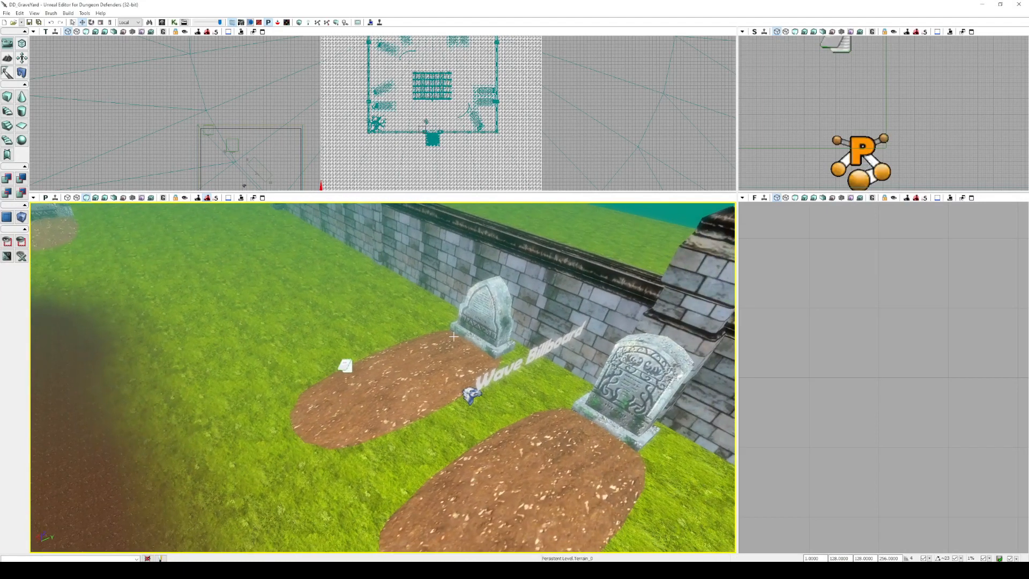
right_click(227, 383)
left_click(246, 370)
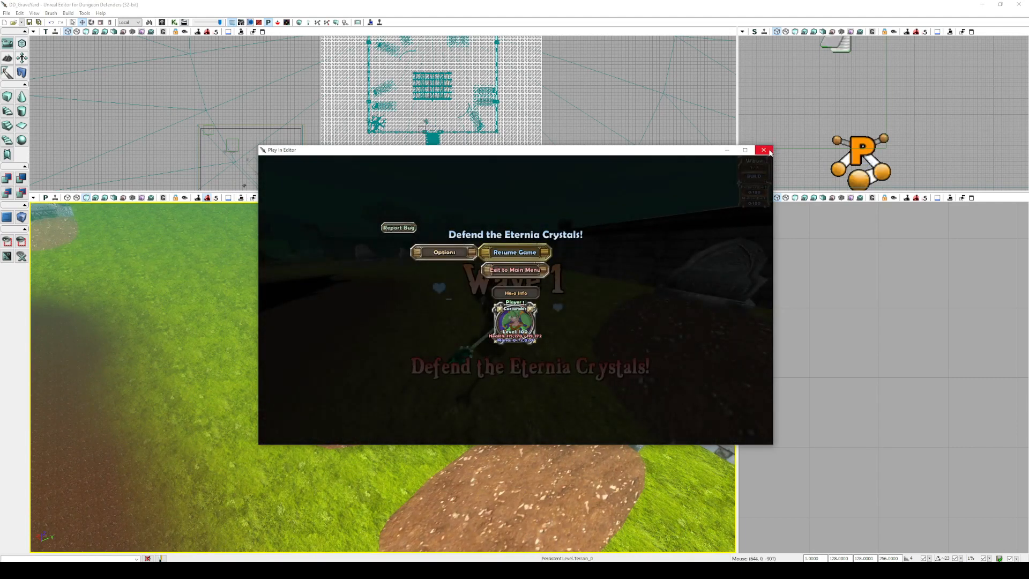
left_click(768, 151)
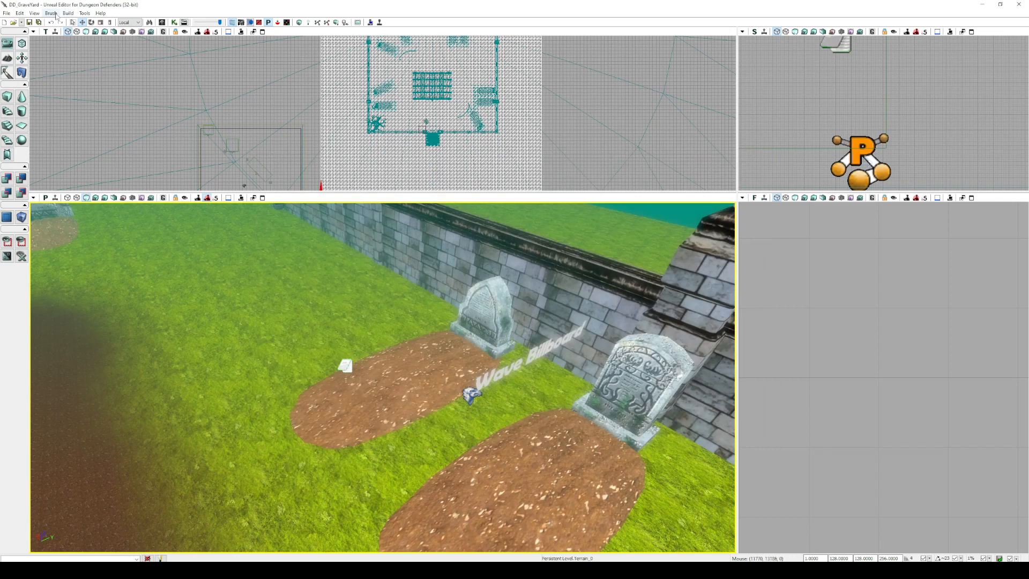
Find the start wave settings in the World Properties and set Wave To Start At to 14.
left_click(34, 13)
left_click(54, 52)
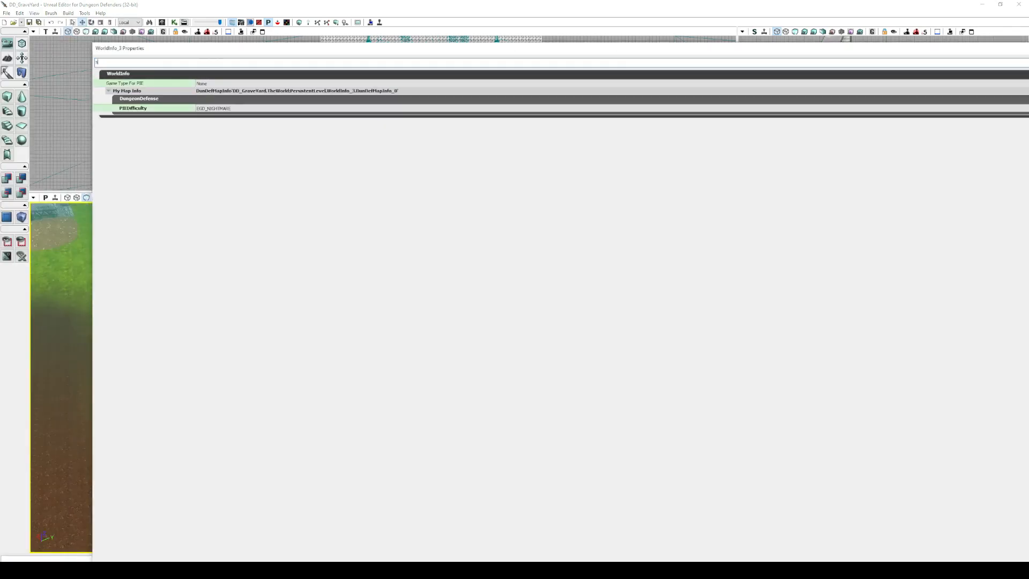
type("start")
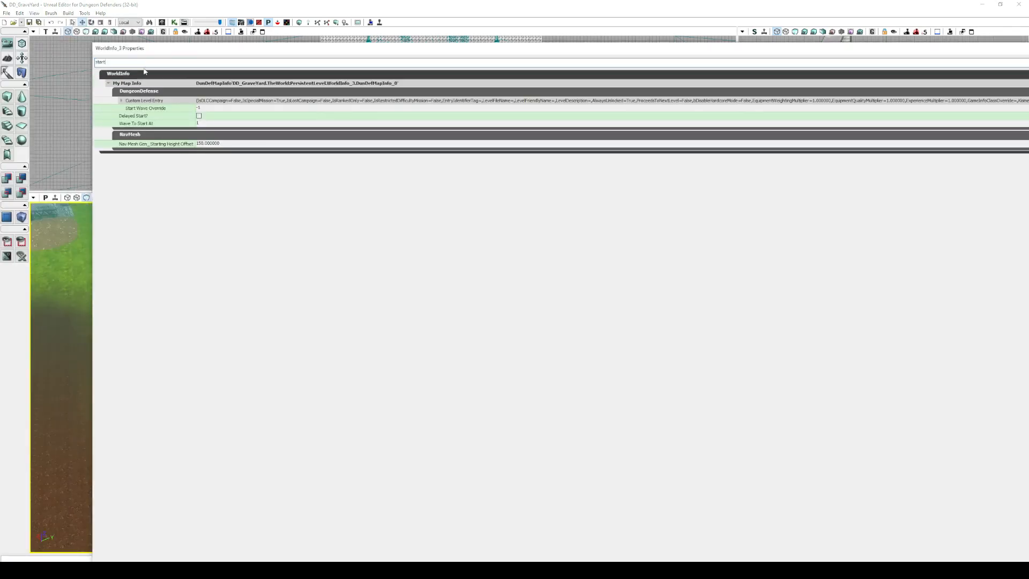
left_click(210, 126)
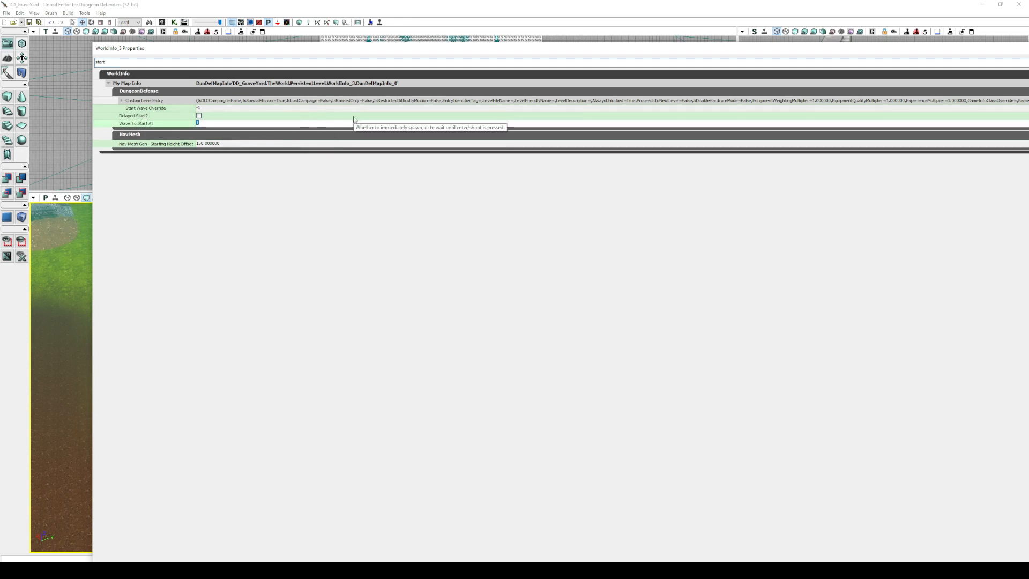
type("14")
key("Return")
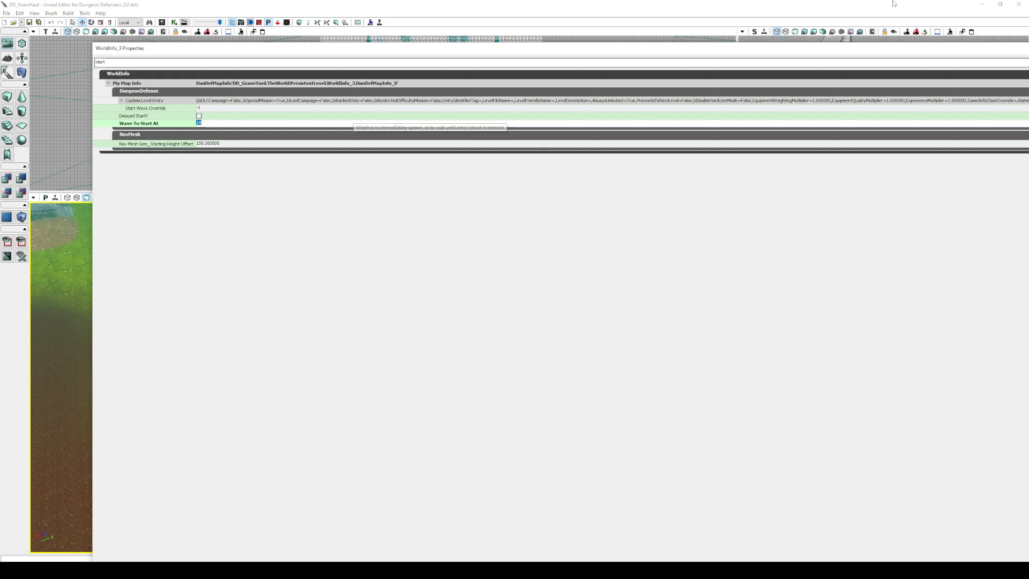
Close the World Properties, open Kismet, and set the waveNumber variable's Int Value to 14.
left_click(1028, 48)
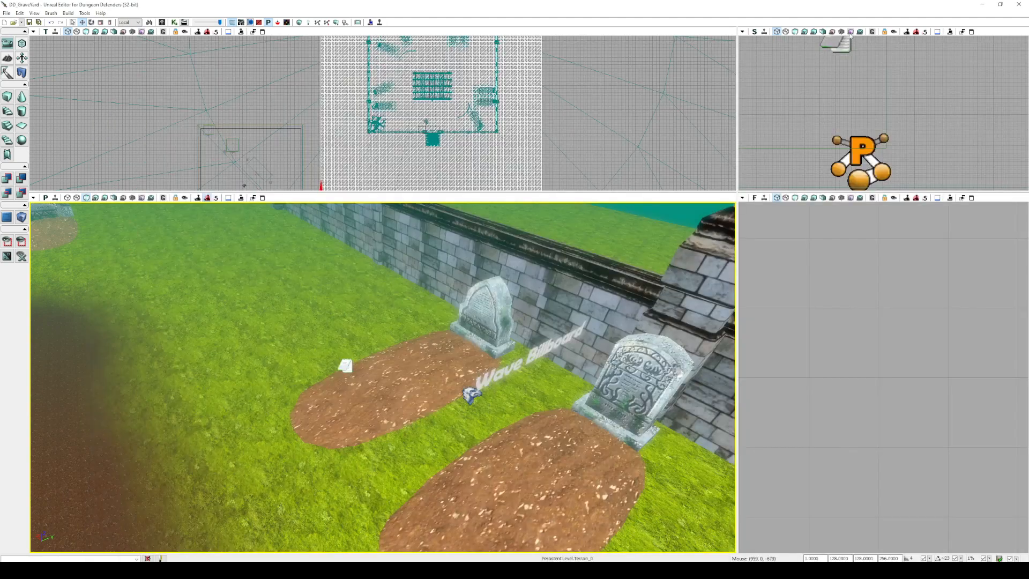
left_click(173, 23)
left_click_drag(651, 232, 523, 210)
left_click(562, 278)
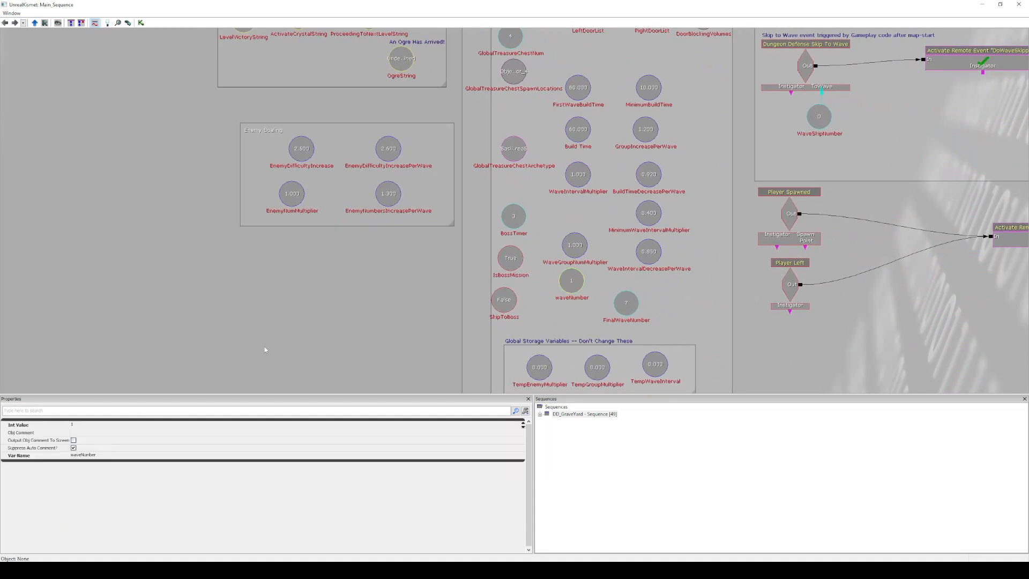
left_click(92, 425)
type("14")
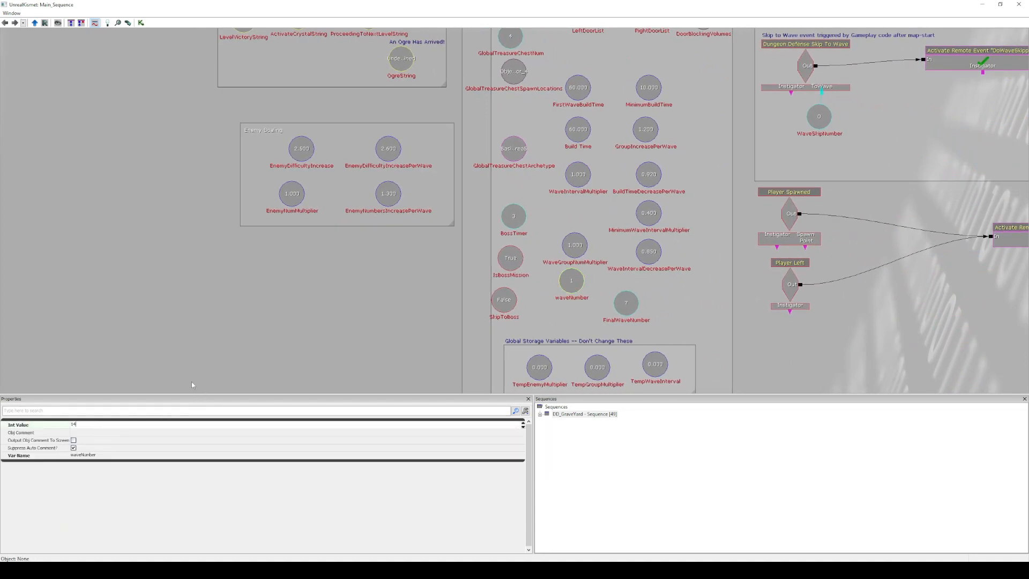
key("Return")
Set the FinalWaveNumber variable's Int Value to 17 in the global wave scaling variables.
left_click_drag(678, 306, 638, 260)
left_click(583, 259)
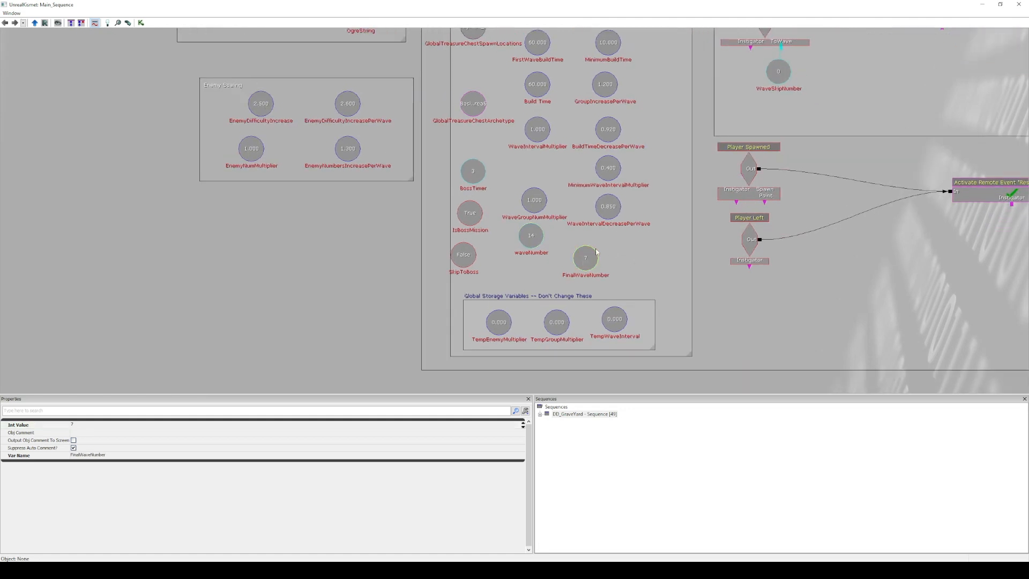
left_click(104, 425)
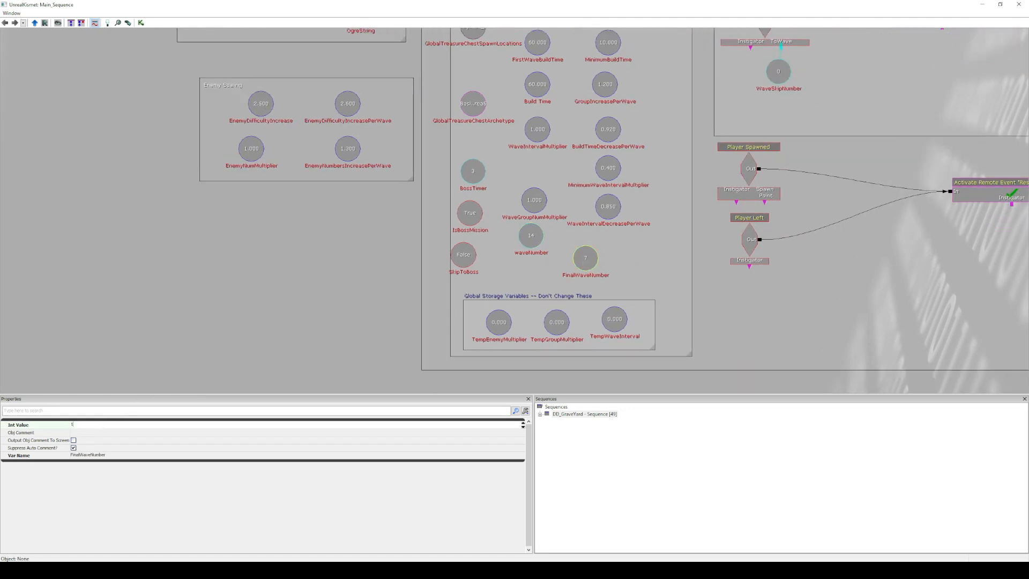
type("17")
key("Return")
Close Kismet and launch a playtest from the grass in front of the two graves.
left_click(1018, 4)
right_click(214, 389)
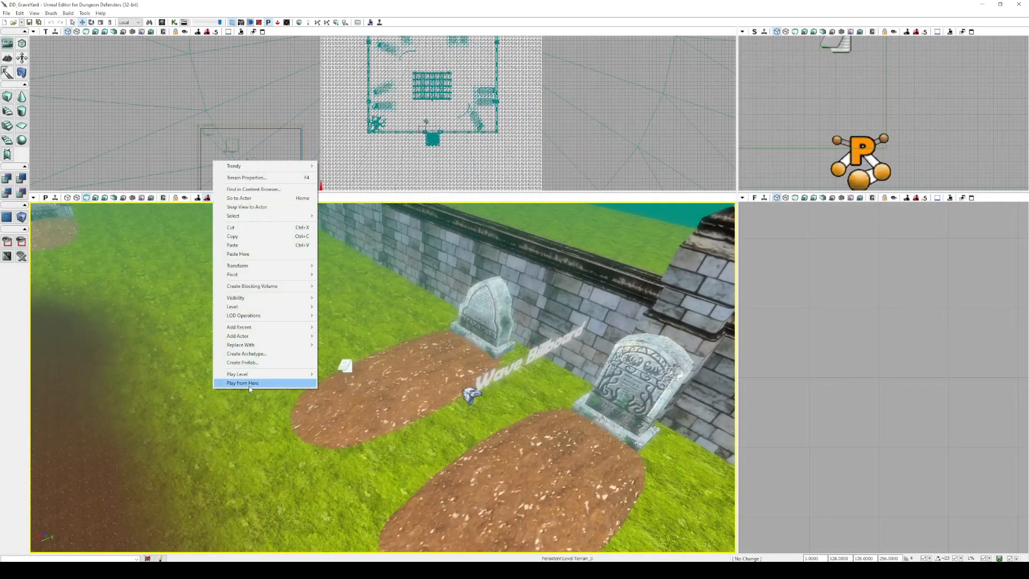
left_click(250, 384)
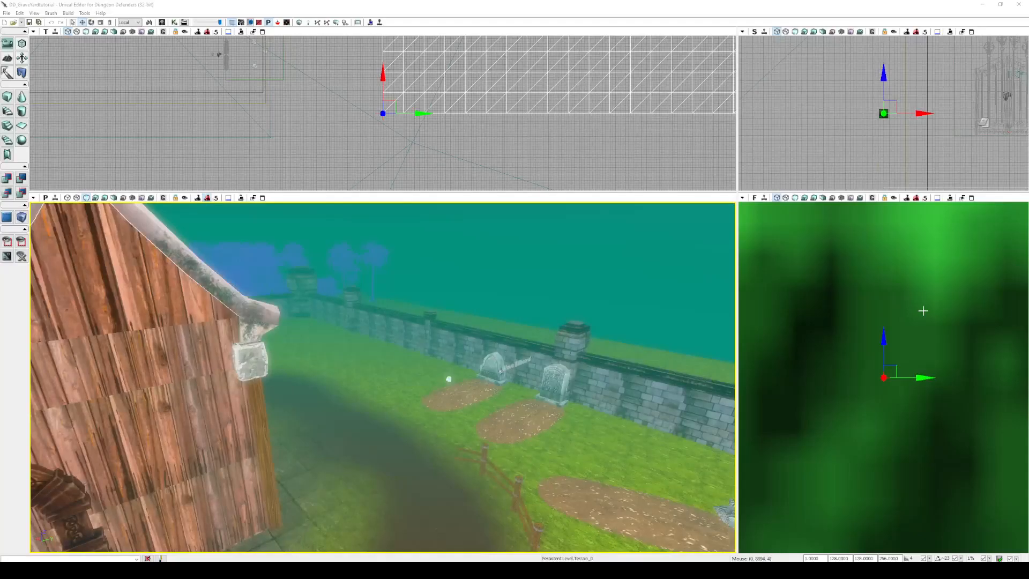
Open Kismet and go to the BossFight sequence inside Prefab_PerLevelWaveSpawners_Seq.
left_click_drag(544, 360, 544, 361)
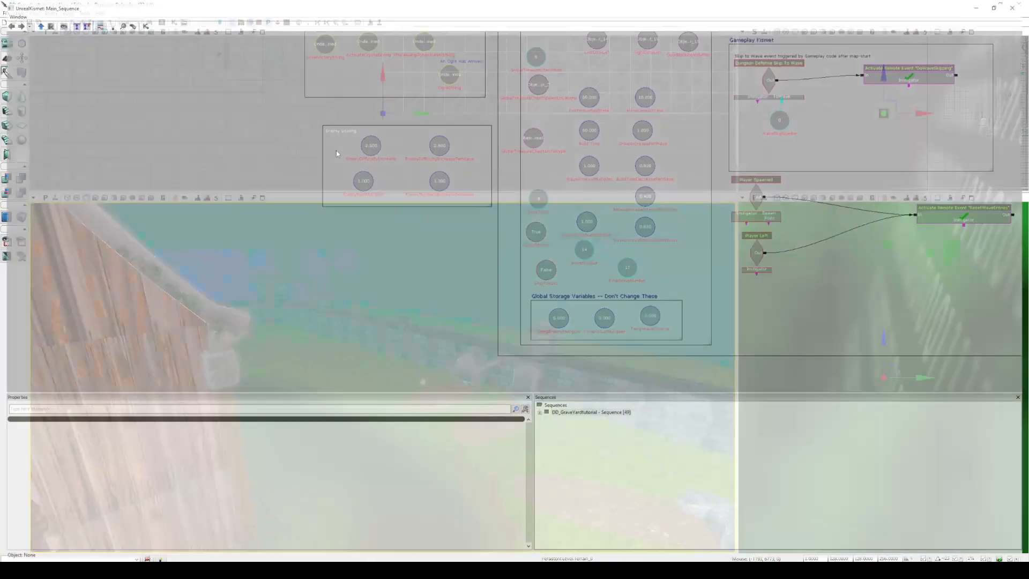
left_click(174, 22)
double_click(620, 416)
double_click(570, 423)
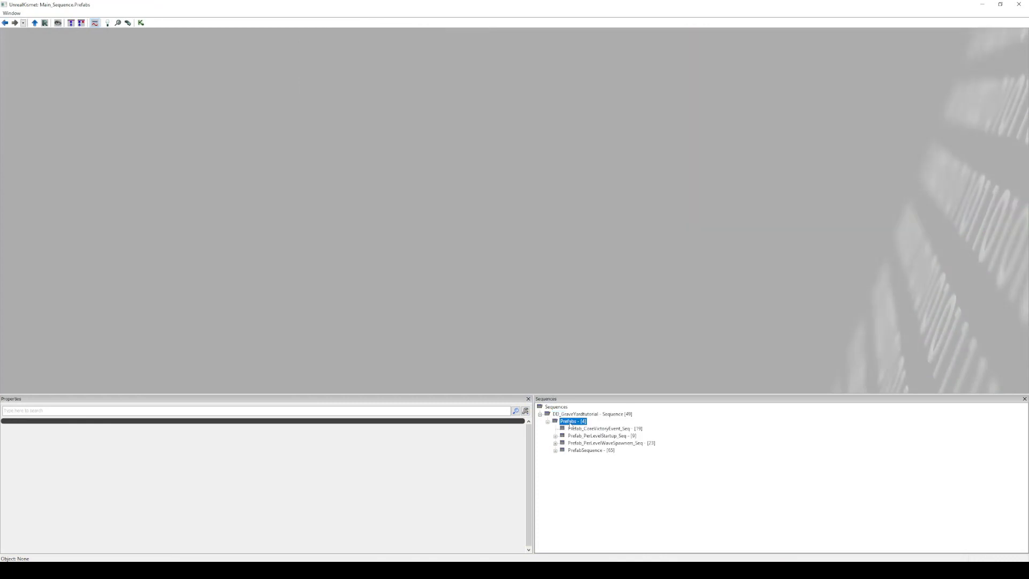
double_click(639, 444)
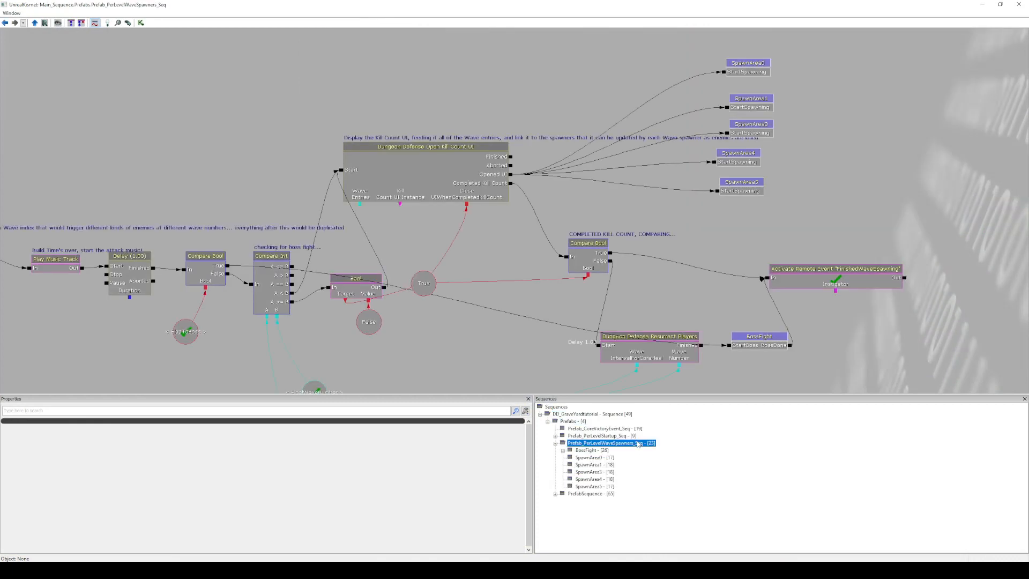
double_click(590, 450)
Examine the boss wave spawner and its linked variables, and move the Boss wave entries variable closer beneath the spawner.
left_click(462, 92)
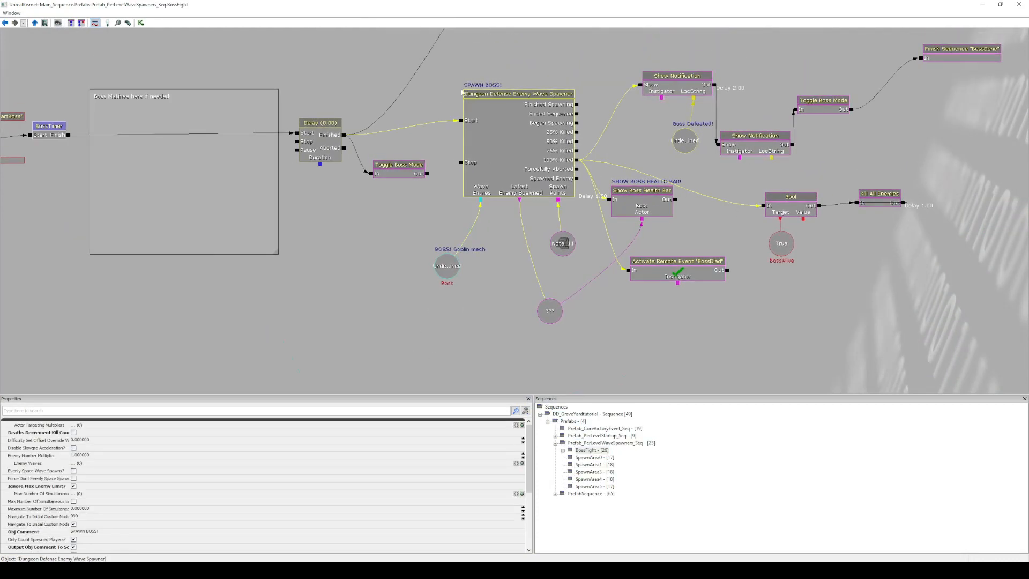
left_click_drag(442, 76, 590, 344, "ctrl+alt")
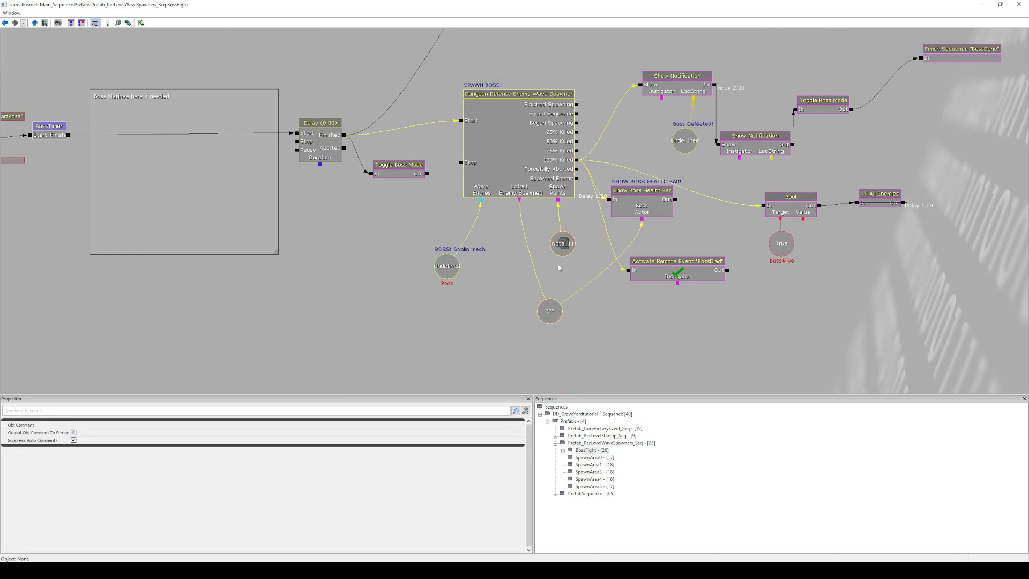
left_click_drag(561, 247, 571, 233)
left_click(457, 260)
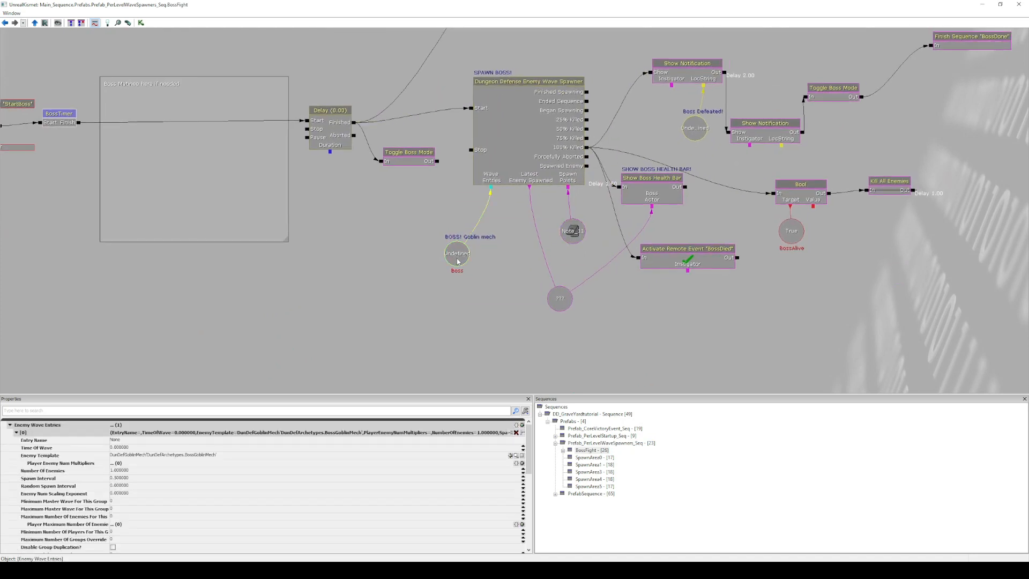
left_click_drag(458, 261, 484, 264)
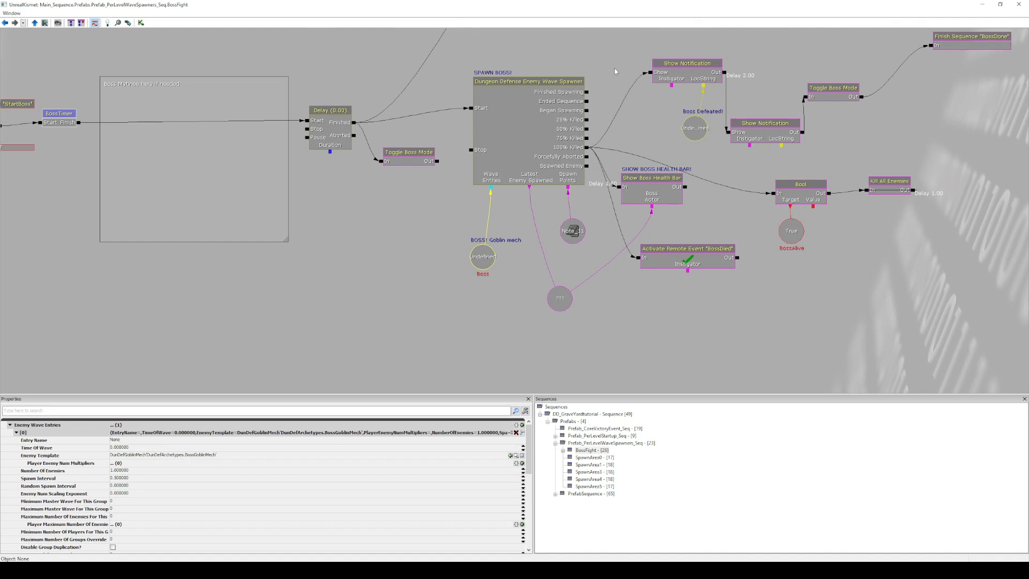
Examine the boss fight spawners group, its Show Notification node and the five spawn areas linked to it.
left_click_drag(614, 69, 541, 318)
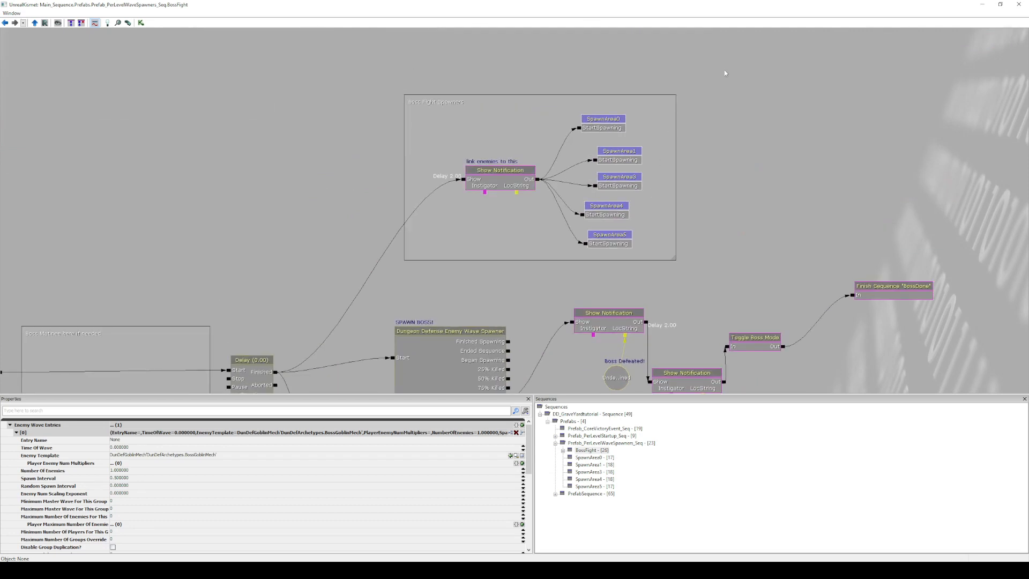
left_click_drag(718, 69, 375, 276, "ctrl+alt")
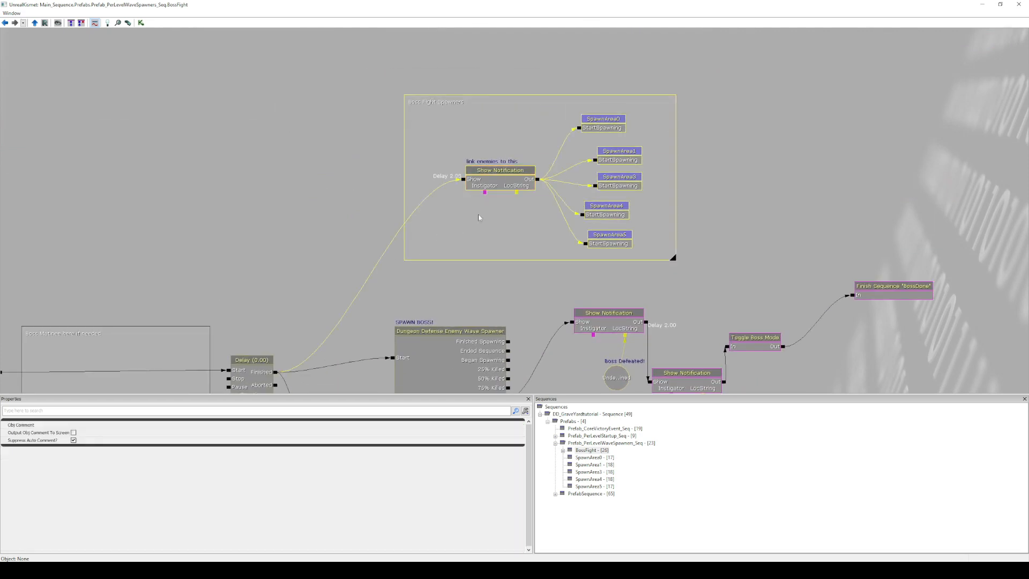
left_click(599, 129)
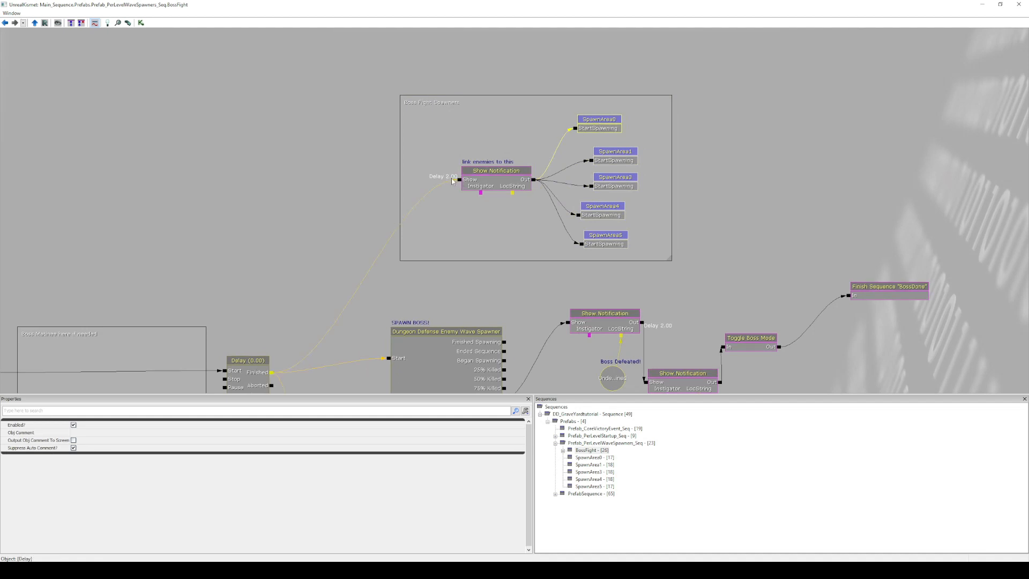
left_click_drag(490, 266, 484, 234)
Open the boss fight's SpawnArea0 sequence, inspect its original enemy wave entries, and collapse entry [0].
double_click(593, 97)
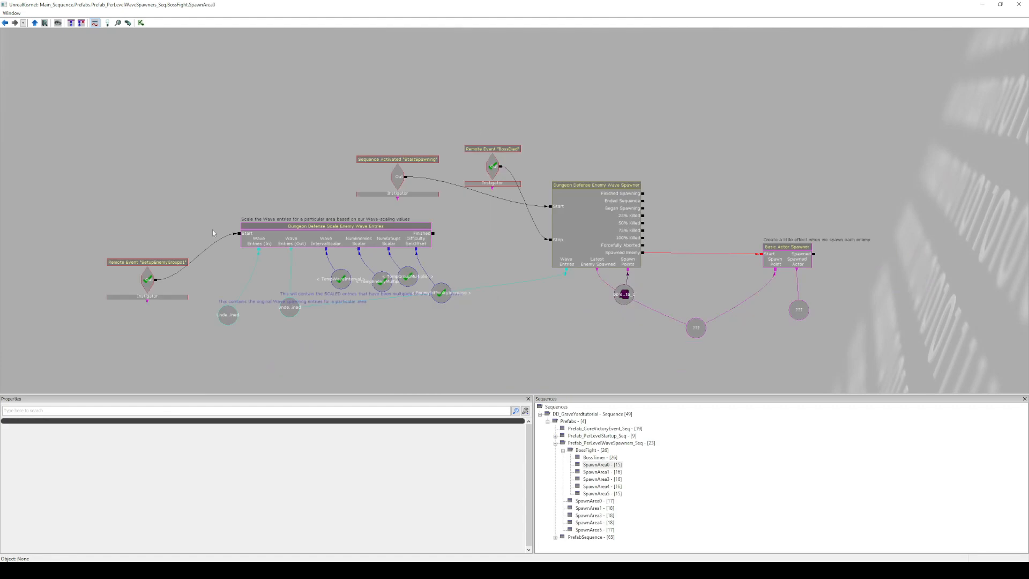
left_click(227, 316)
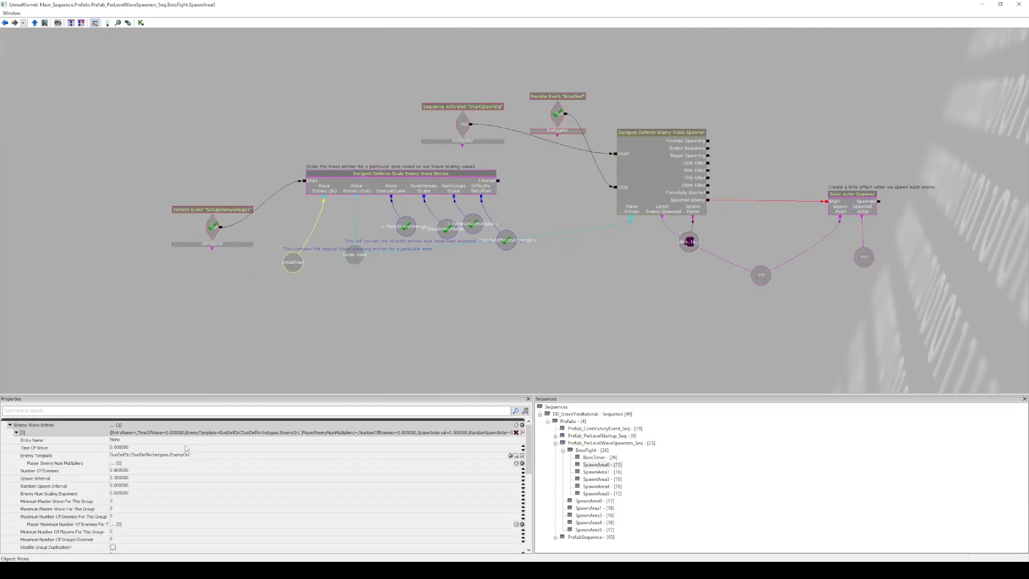
left_click(16, 432)
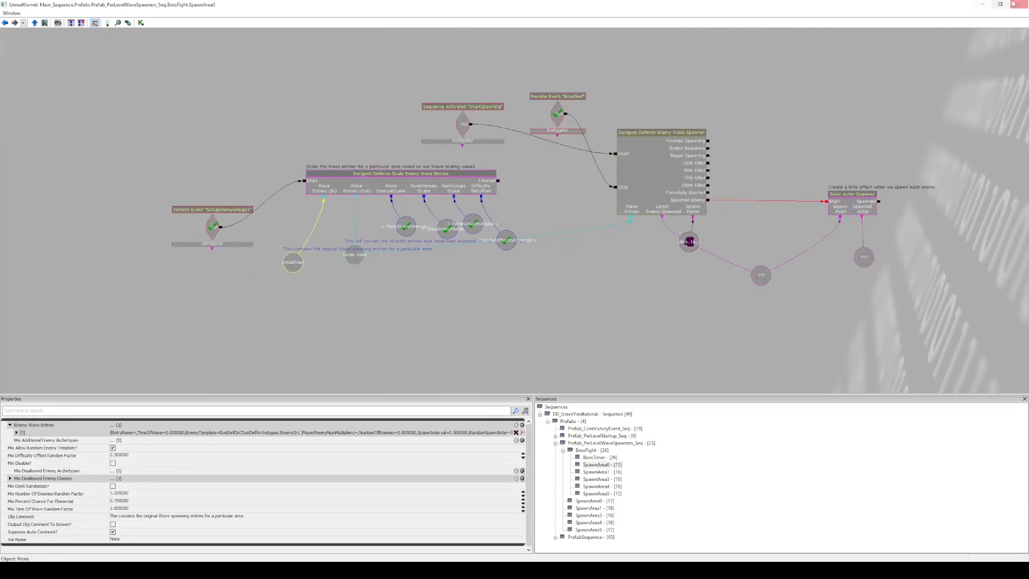
Return to the main DD_GraveYardtutorial sequence, set the SkipToBoss variable to True, and close Kismet.
left_click(595, 415)
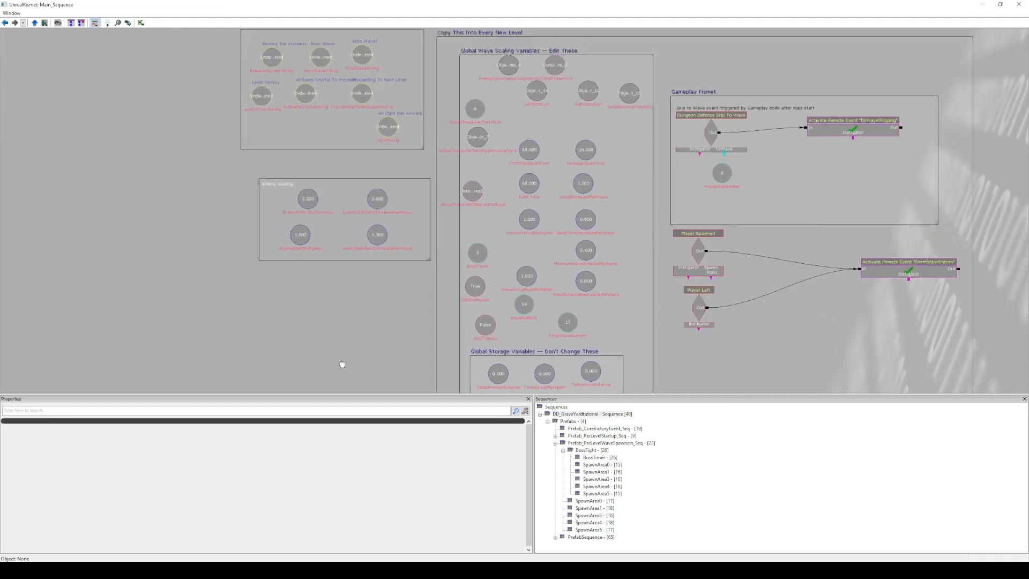
left_click(527, 240)
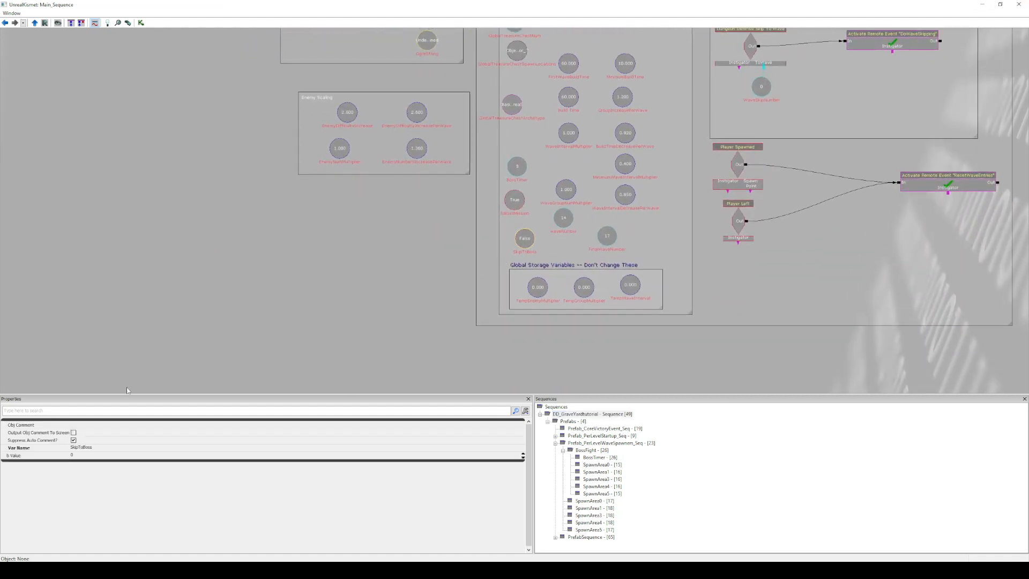
left_click(107, 455)
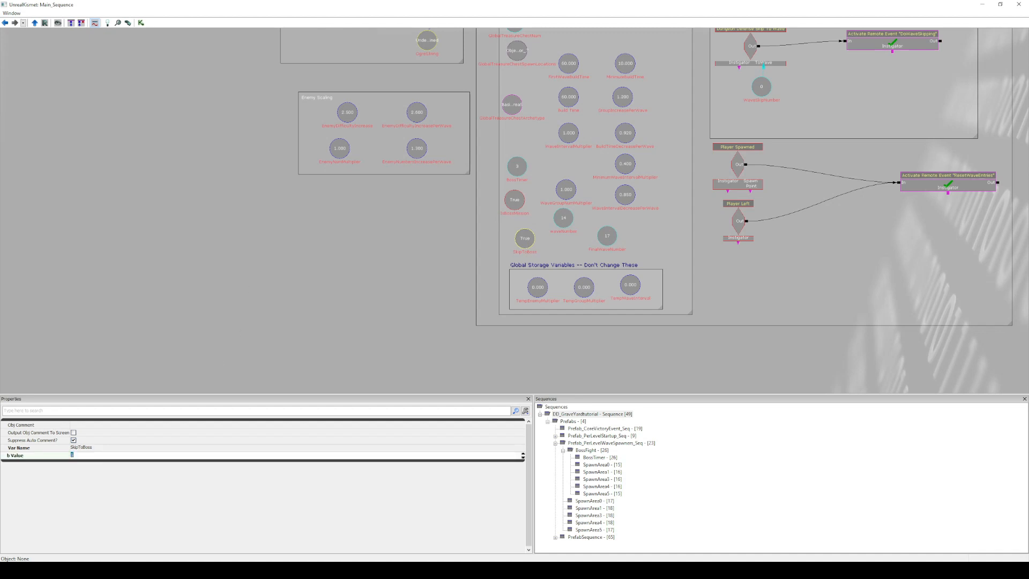
left_click(1018, 5)
Playtest the map from the dirt path beside the wooden building, check the boss fight start, and end the session.
right_click(404, 478)
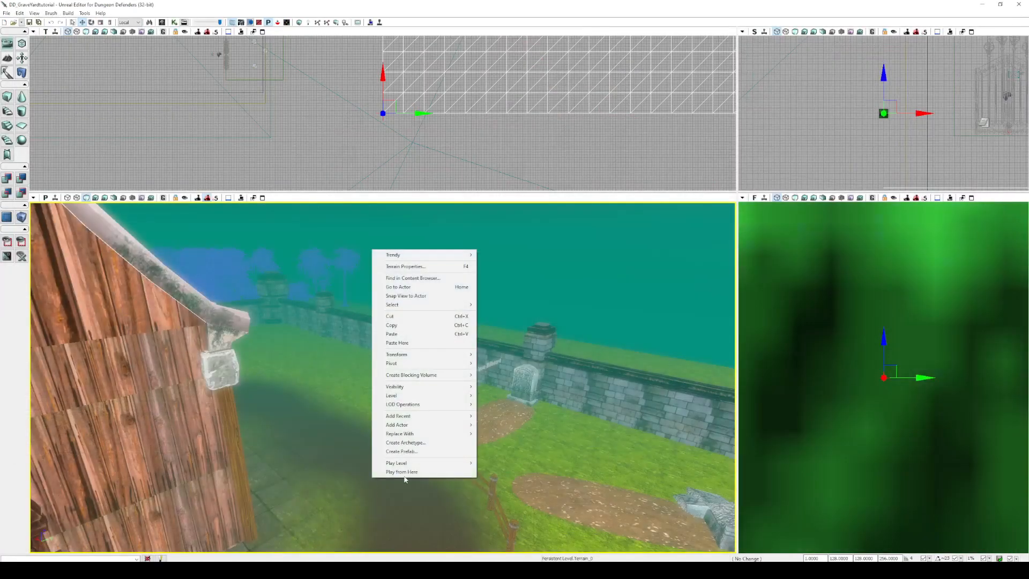
left_click(405, 474)
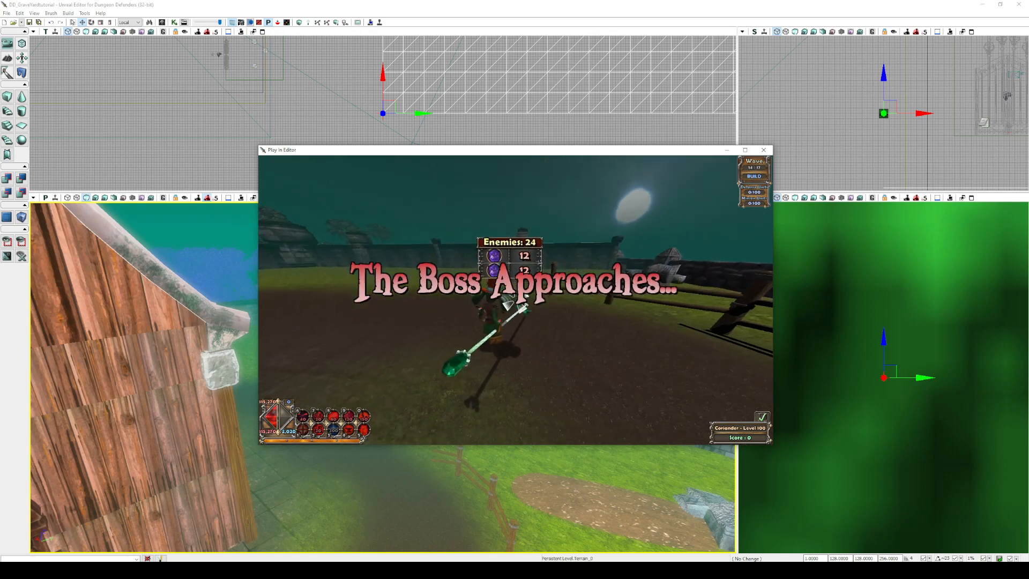
key("i")
key("Escape")
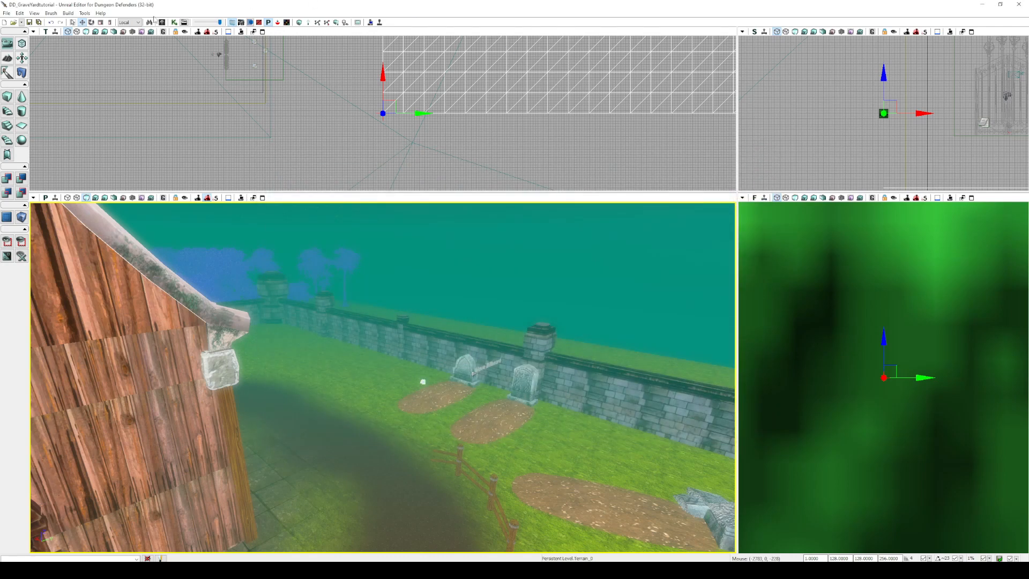
Find the BossGoblinMech archetype in the Content Browser and open its properties in an enlarged view.
left_click(161, 22)
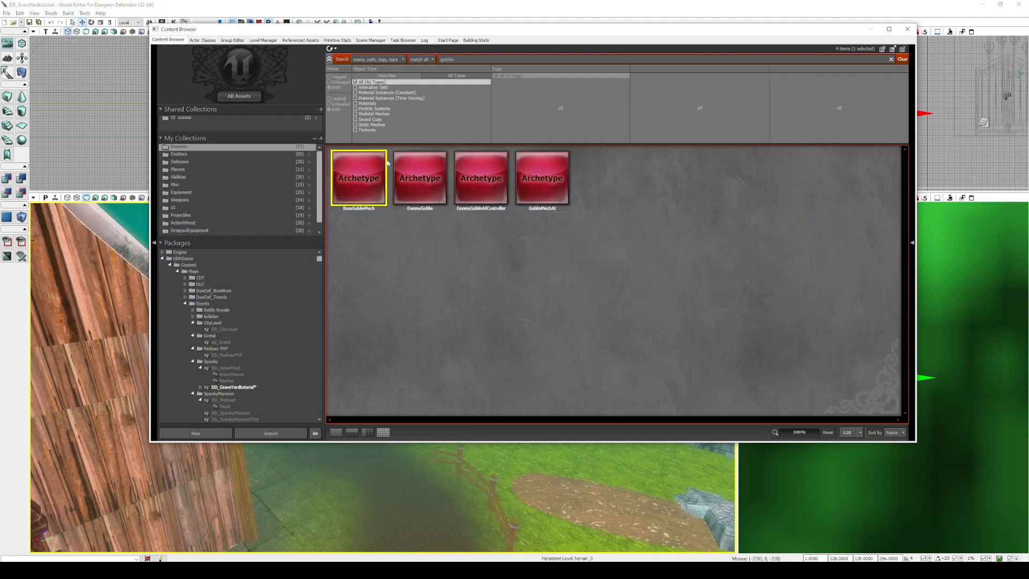
left_click_drag(500, 29, 692, 88)
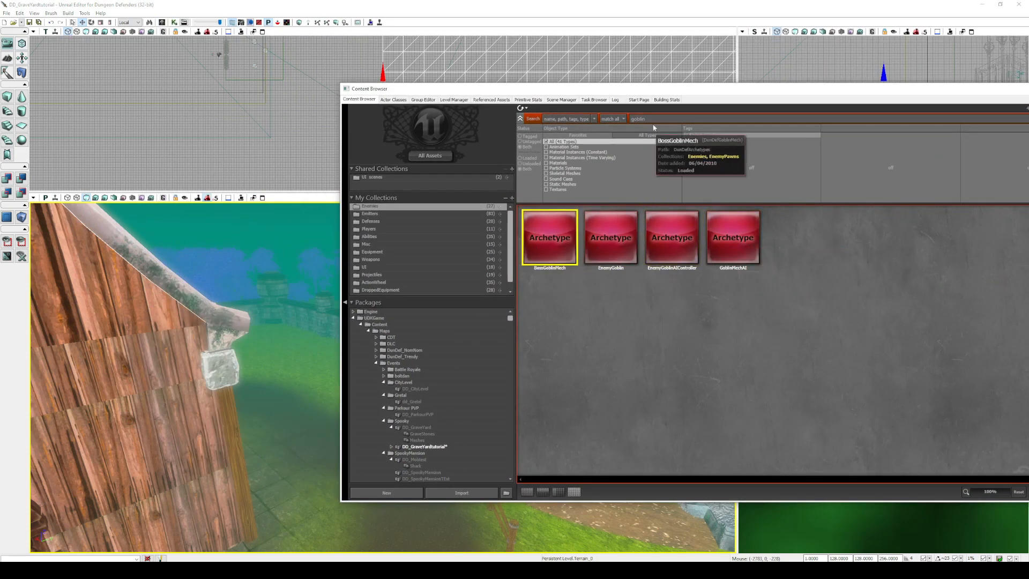
left_click(670, 242)
left_click(543, 252)
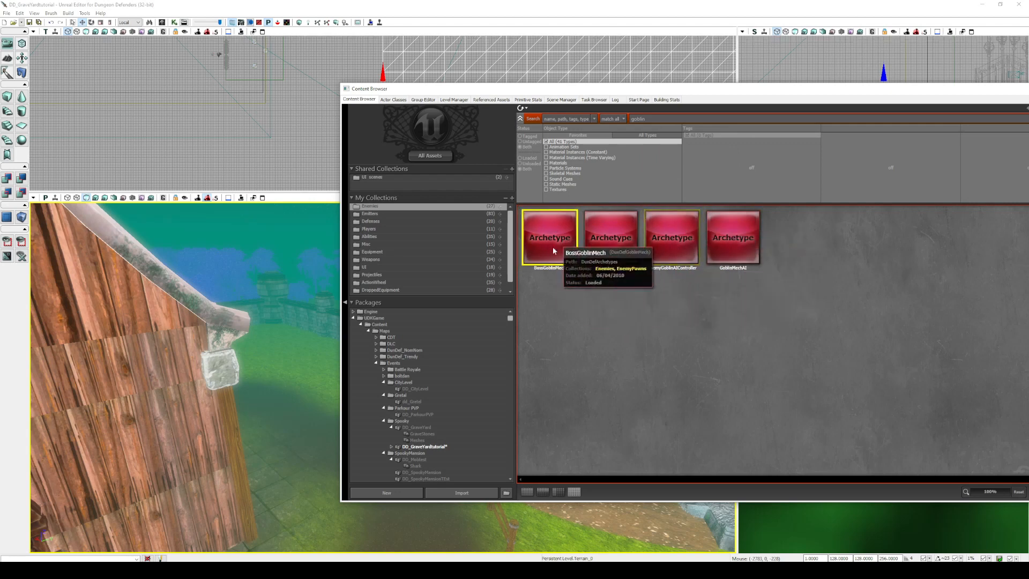
right_click(570, 244)
left_click(591, 249)
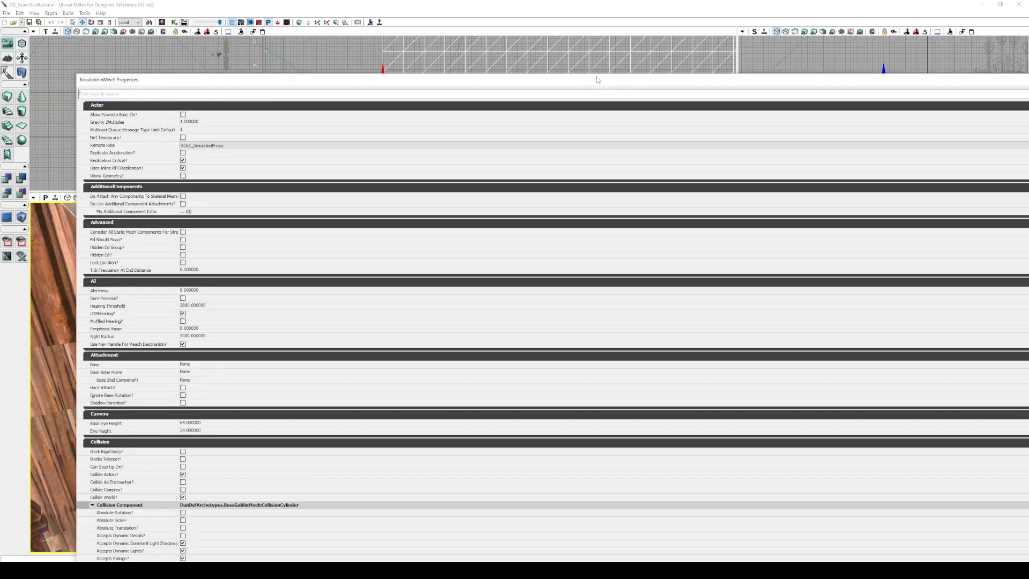
left_click_drag(598, 80, 560, 3)
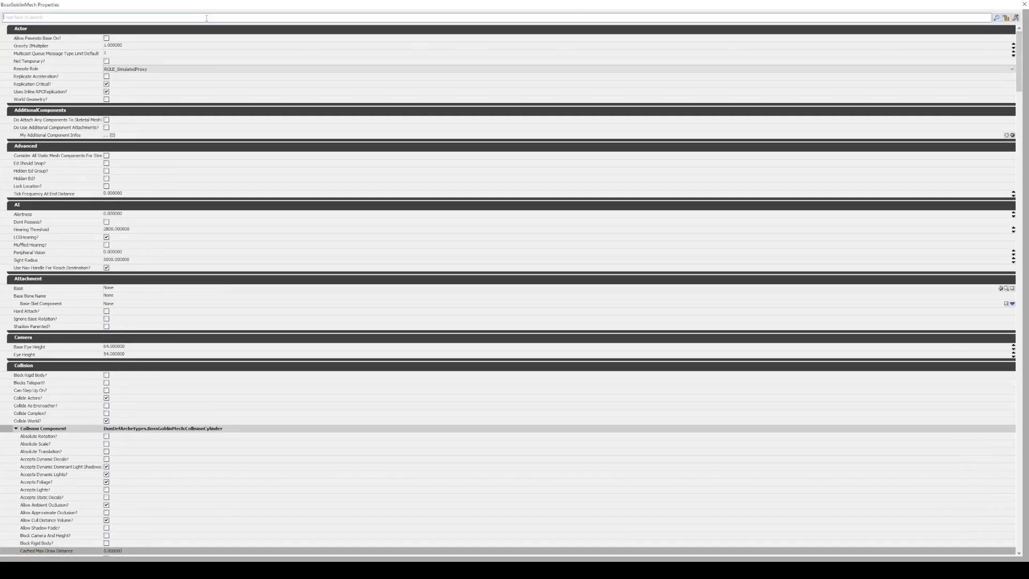
Search the BossGoblinMech properties for "health" and then "ai", and select the AIController Template value.
type("health")
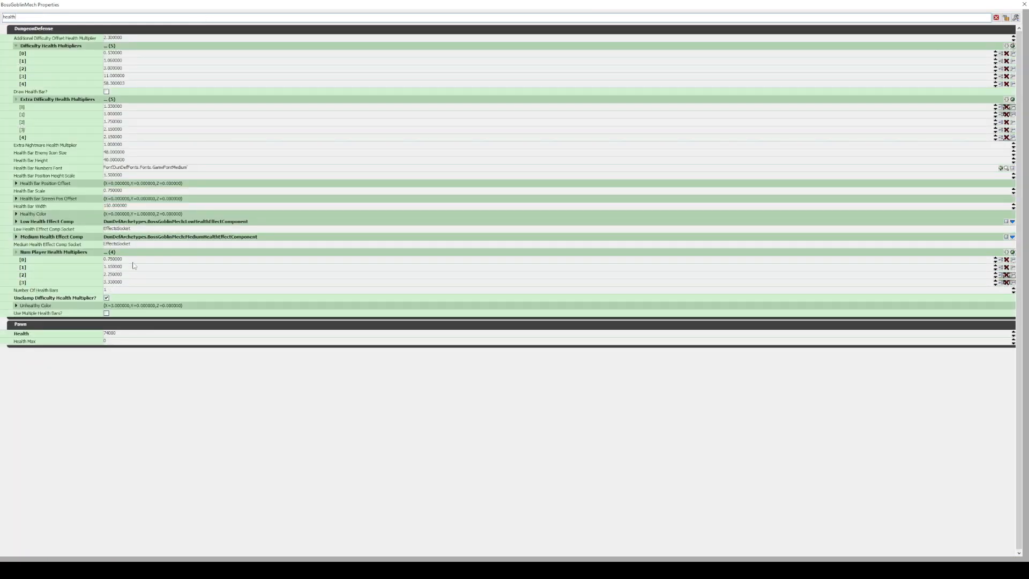
key("BackSpace")
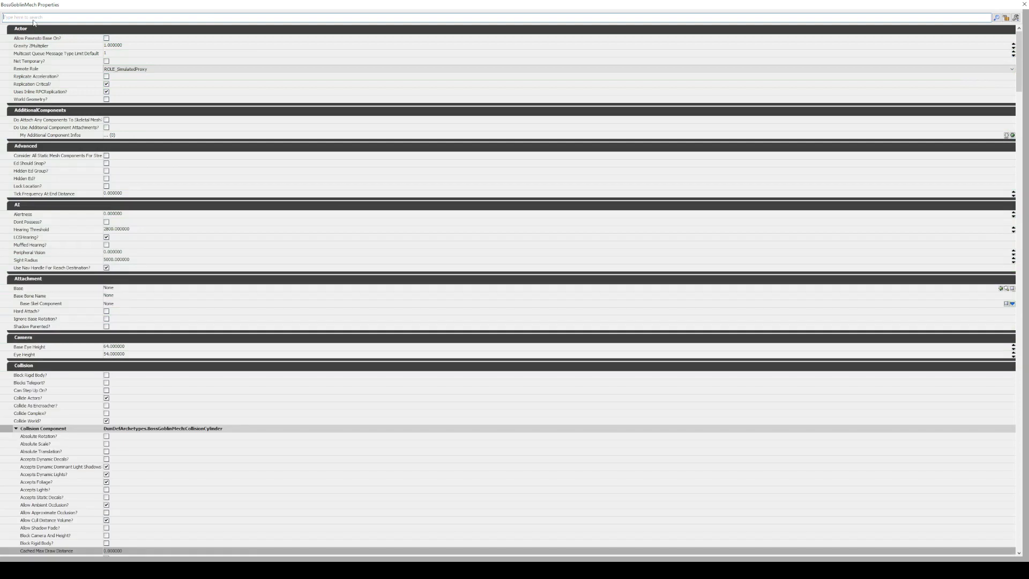
type("ai")
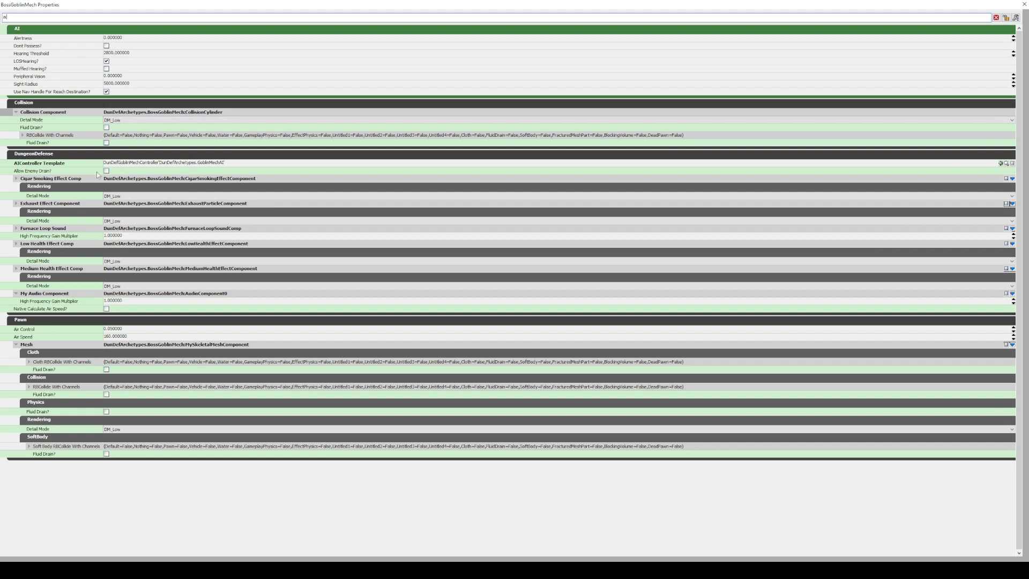
left_click(157, 163)
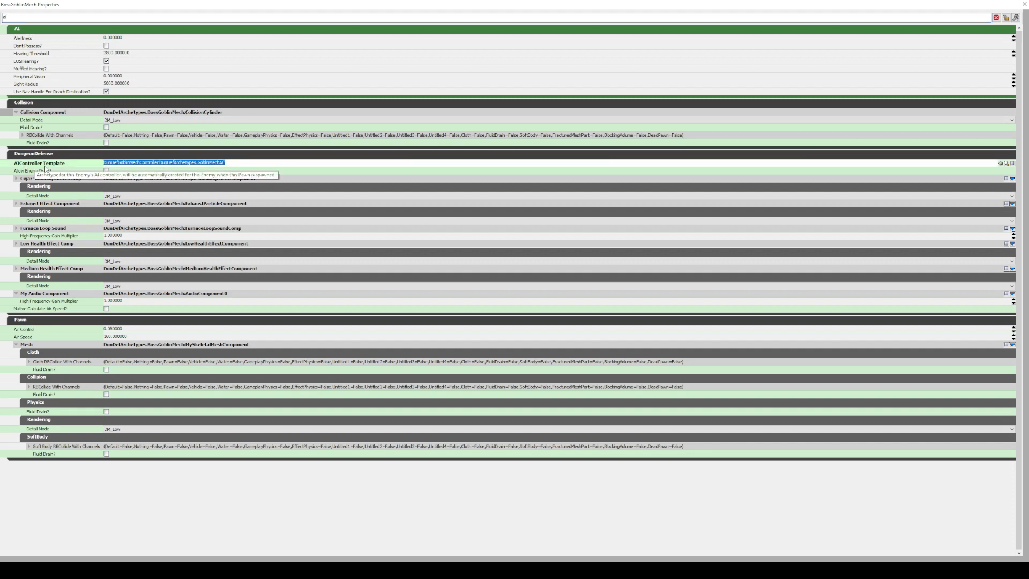
Find the GoblinMechAI archetype used by the boss in the Content Browser and open its properties in an enlarged view.
left_click(1007, 163)
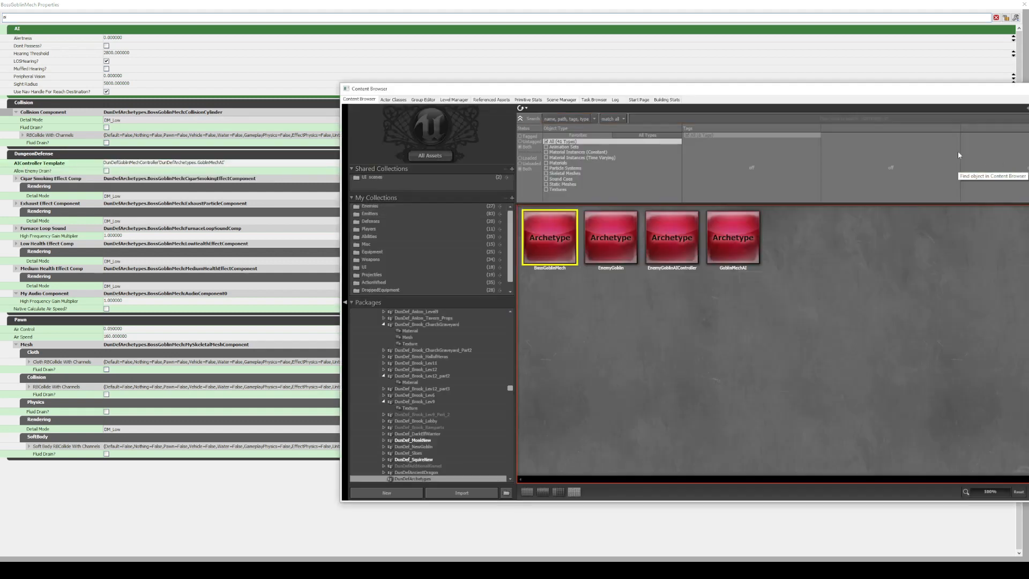
right_click(615, 421)
left_click(642, 434)
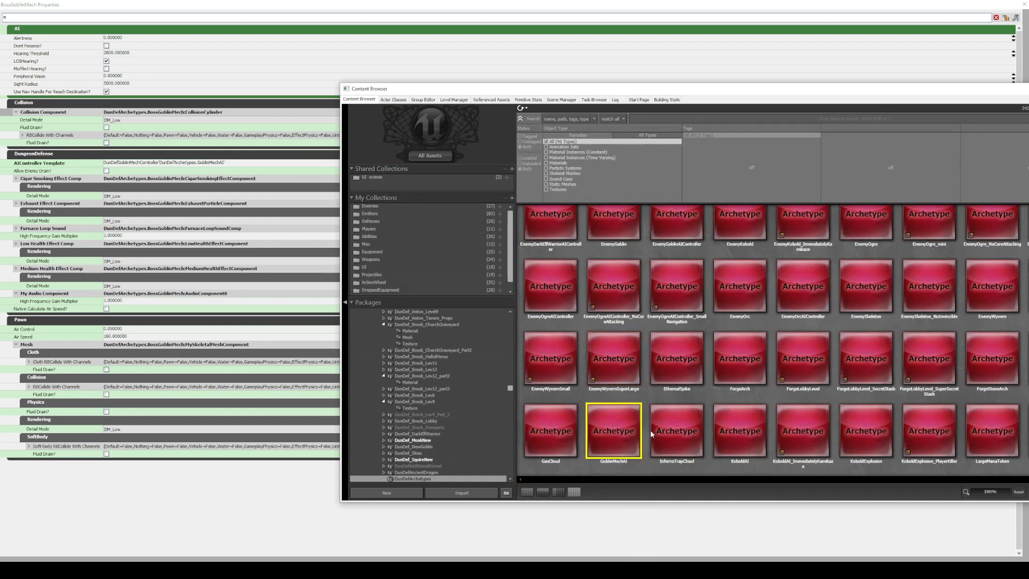
left_click_drag(643, 95, 681, 1)
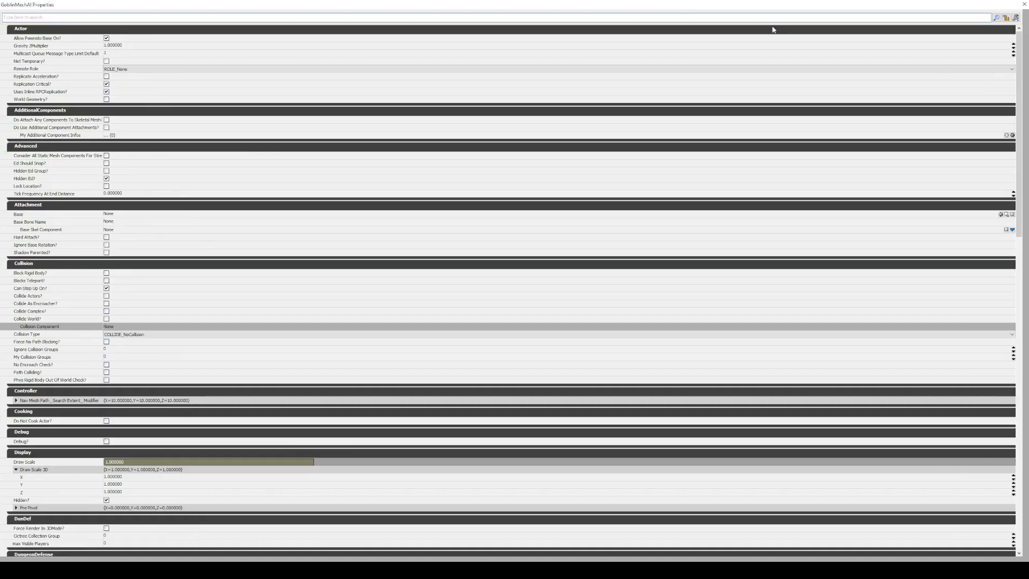
Review GoblinMechAI's DungeonDefense combat settings, including Delay Between Rocket Sets and Melee Damage Amount, and close both property windows.
left_click_drag(1026, 54, 1026, 233)
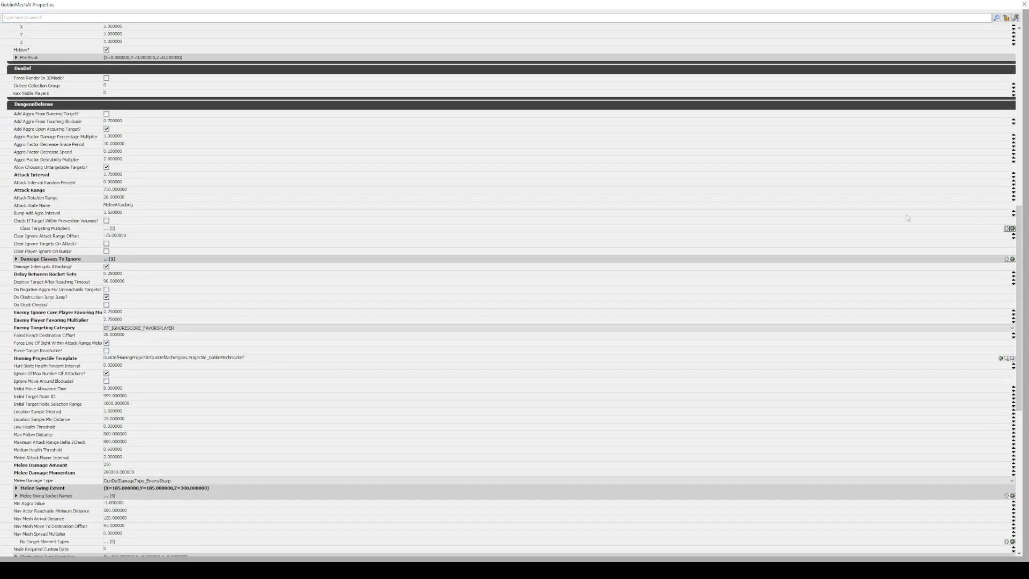
left_click(162, 275)
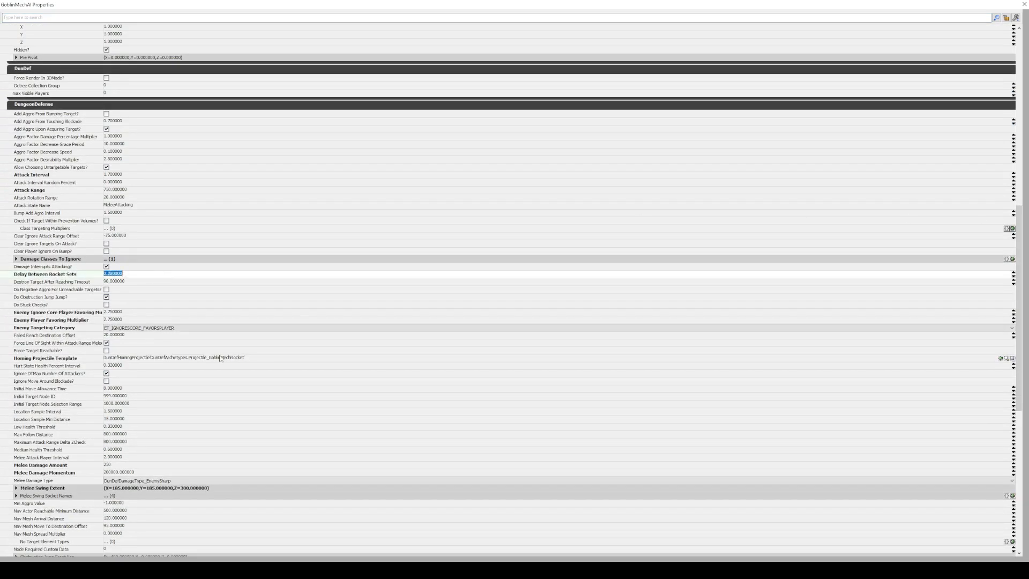
scroll(219, 358, "down", 3)
left_click(127, 409)
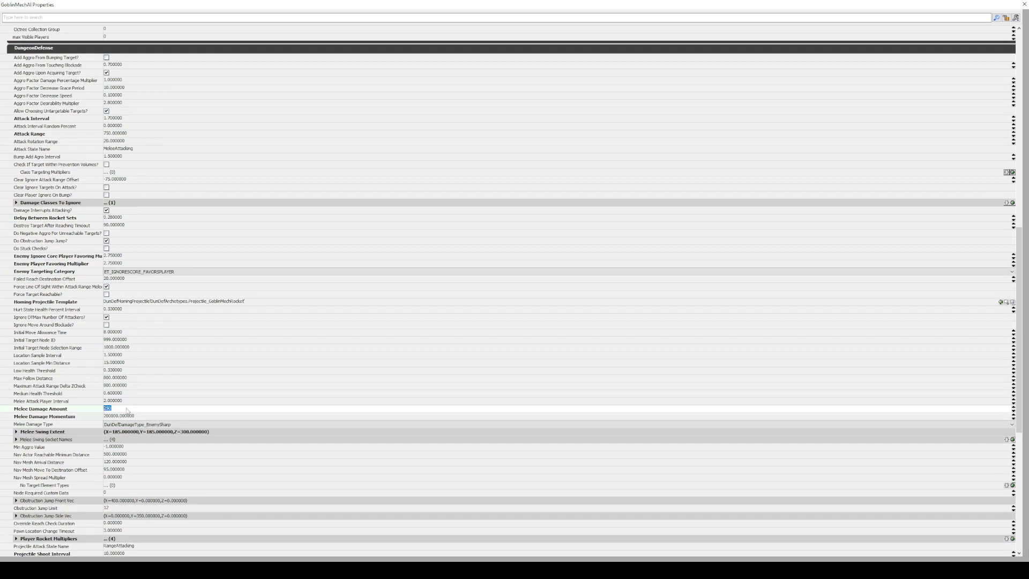
scroll(13, 401, "up", 1)
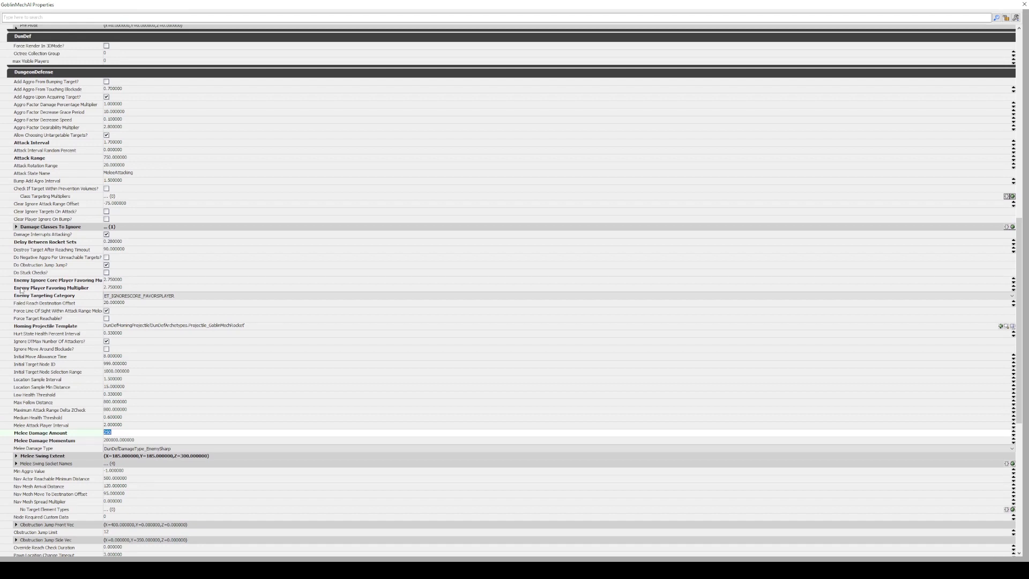
left_click(1023, 5)
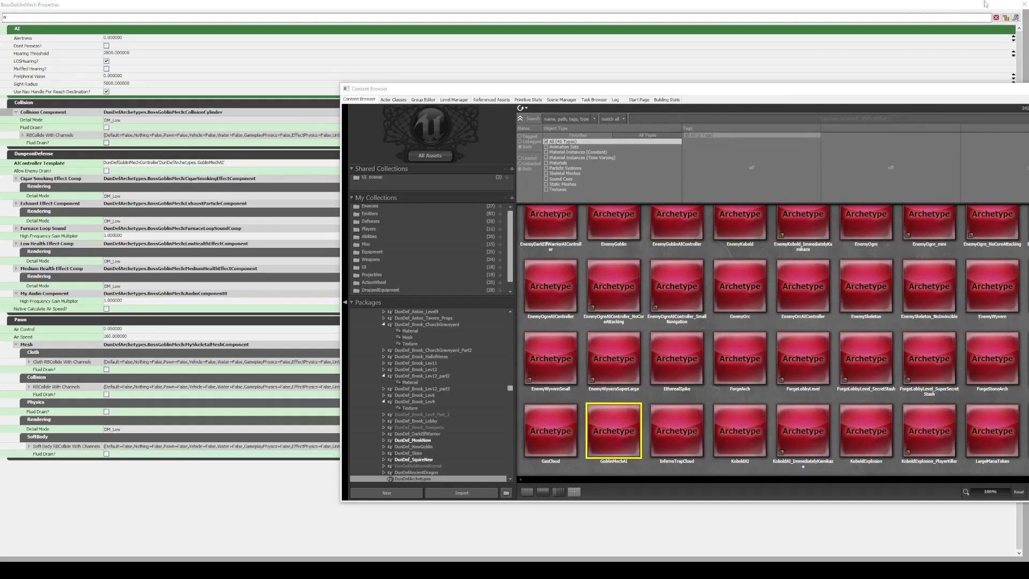
left_click(1024, 5)
left_click_drag(934, 94, 720, 93)
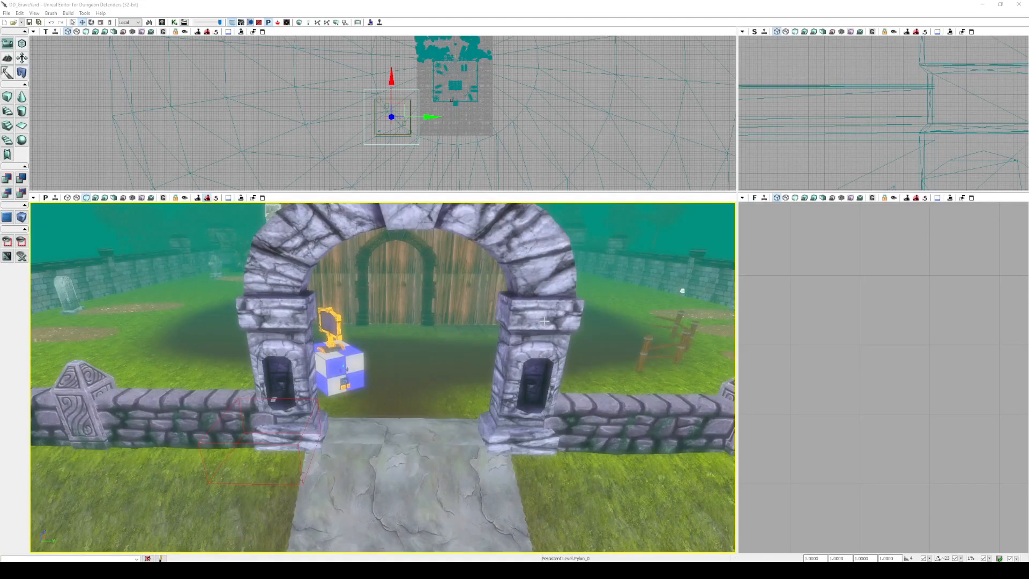
Move the pylon from the small walled area into the graveyard, centring its bounds near the wooden building.
scroll(506, 143, "up", 8)
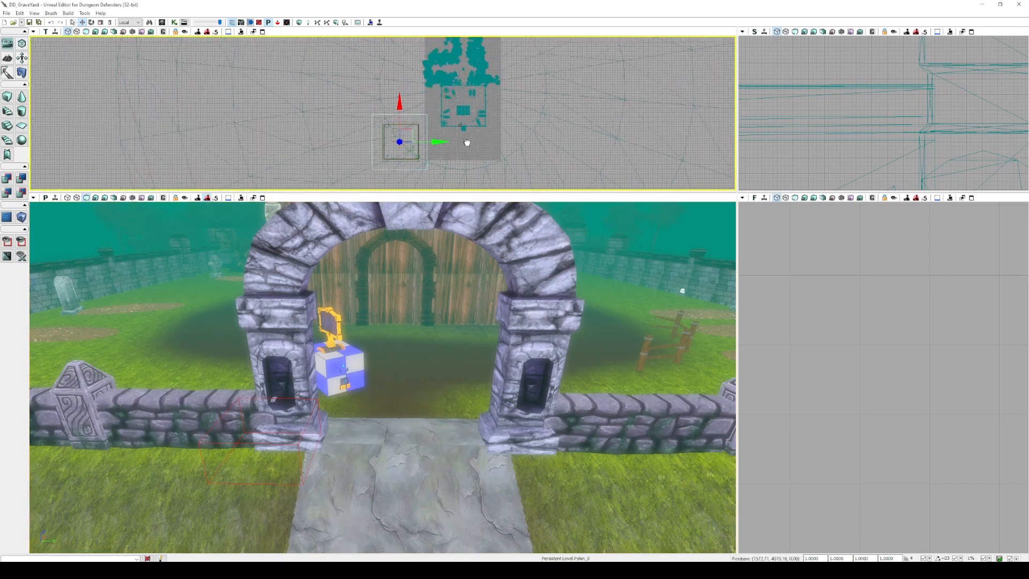
scroll(437, 95, "up", 5)
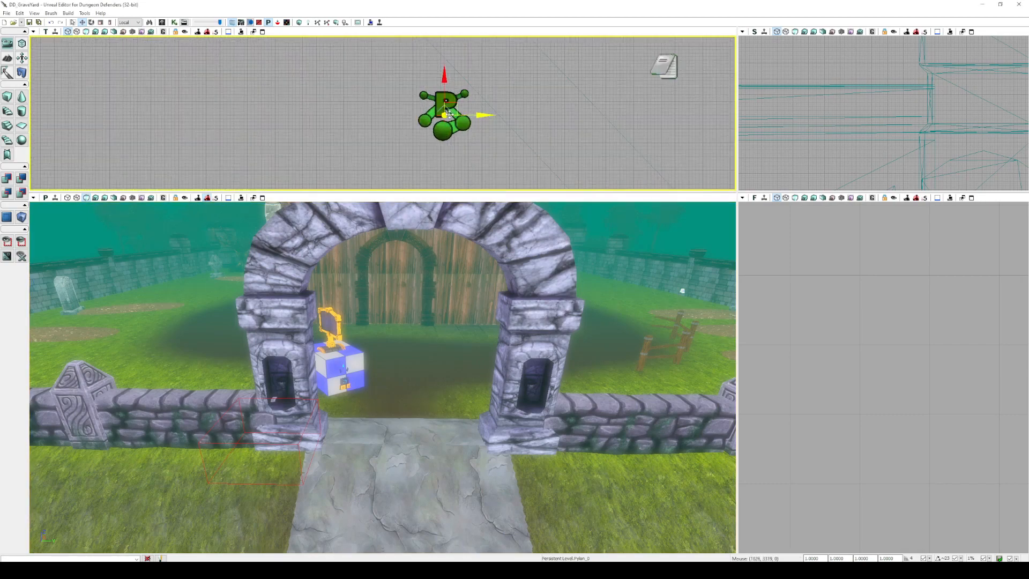
scroll(446, 105, "down", 10)
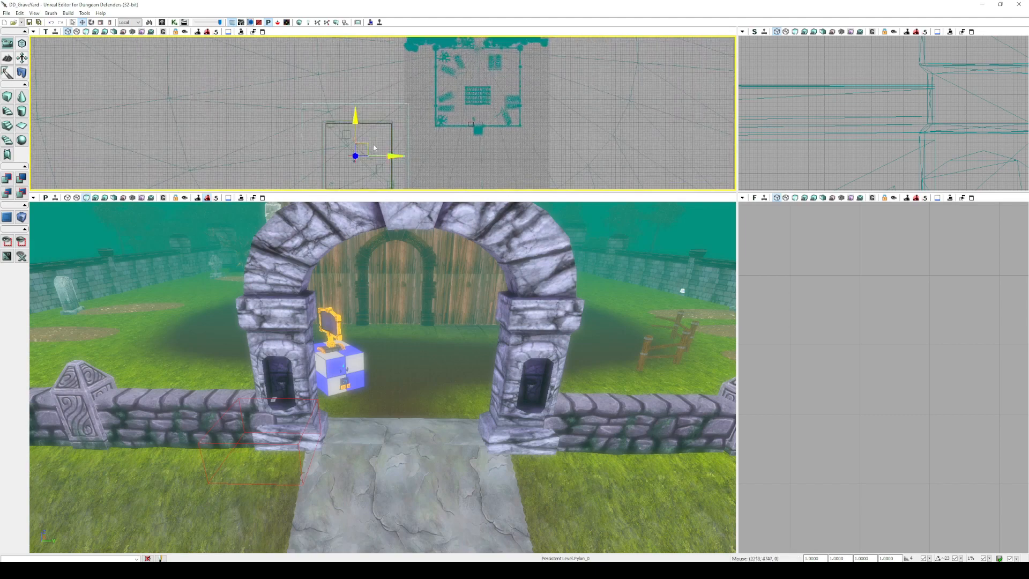
left_click_drag(367, 142, 493, 94)
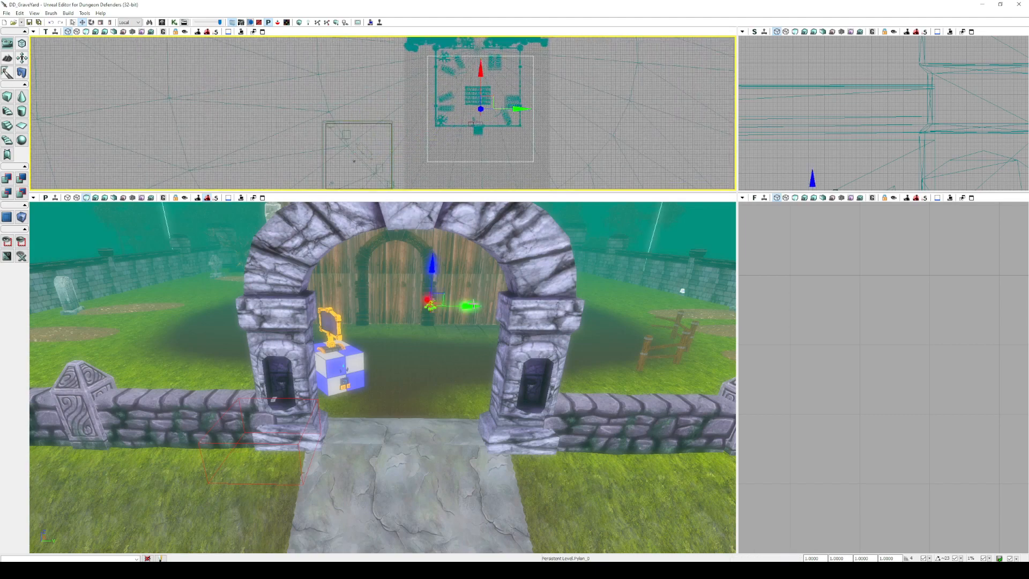
Adjust the pylon's height so it sits at ground level in front of the wooden building.
right_click_drag(450, 316, 472, 294)
key("w")
right_click_drag(370, 301, 379, 303)
left_click_drag(362, 302, 365, 354)
key("w")
right_click_drag(398, 298, 395, 330)
left_click_drag(402, 279, 403, 245)
right_click_drag(478, 269, 490, 286)
key("s")
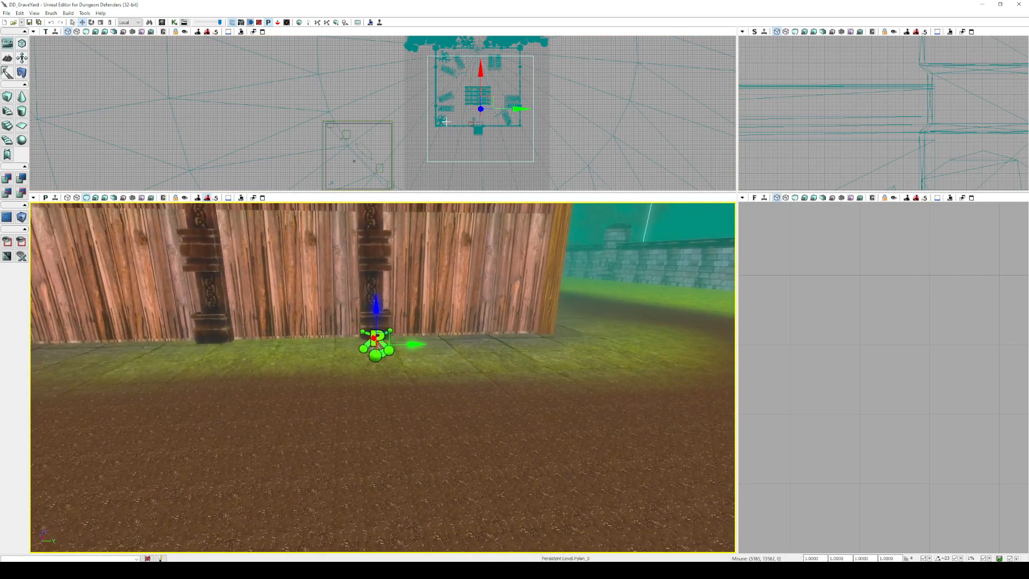
Move the pylon through the gap in the graveyard's rear wall onto the forest path and check its placement.
left_click_drag(445, 121, 479, 109)
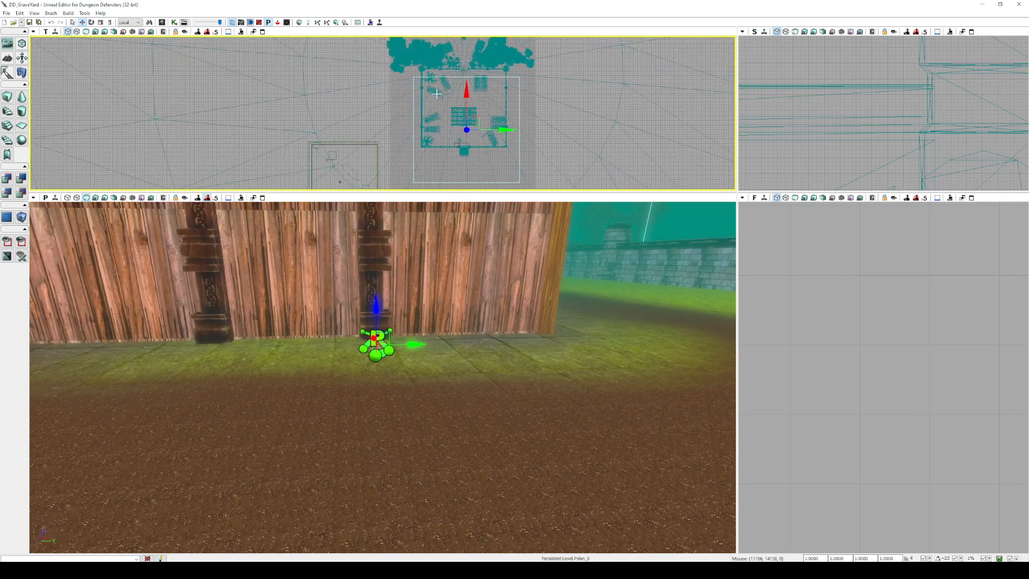
left_click_drag(406, 91, 367, 73)
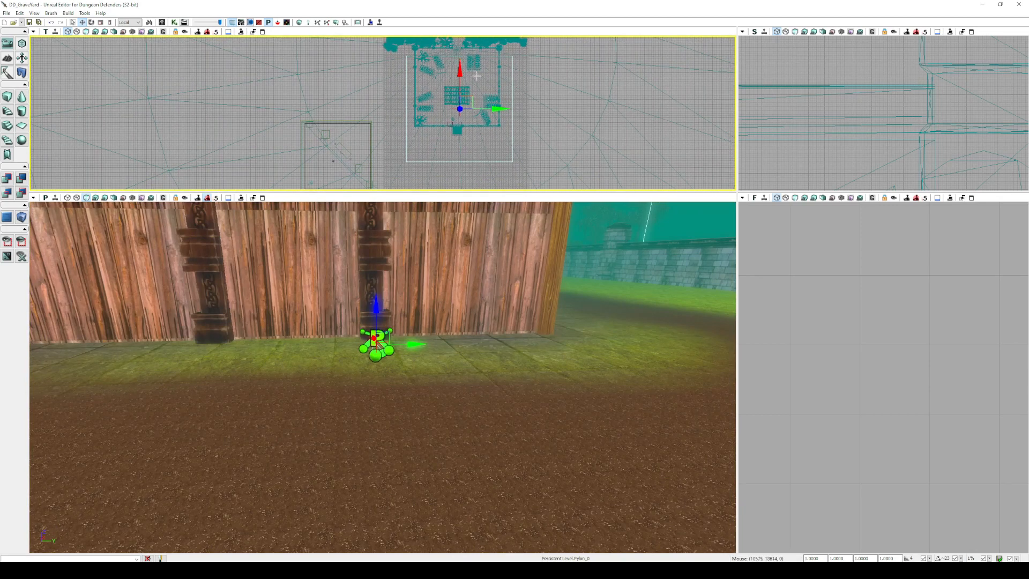
left_click_drag(476, 76, 495, 93)
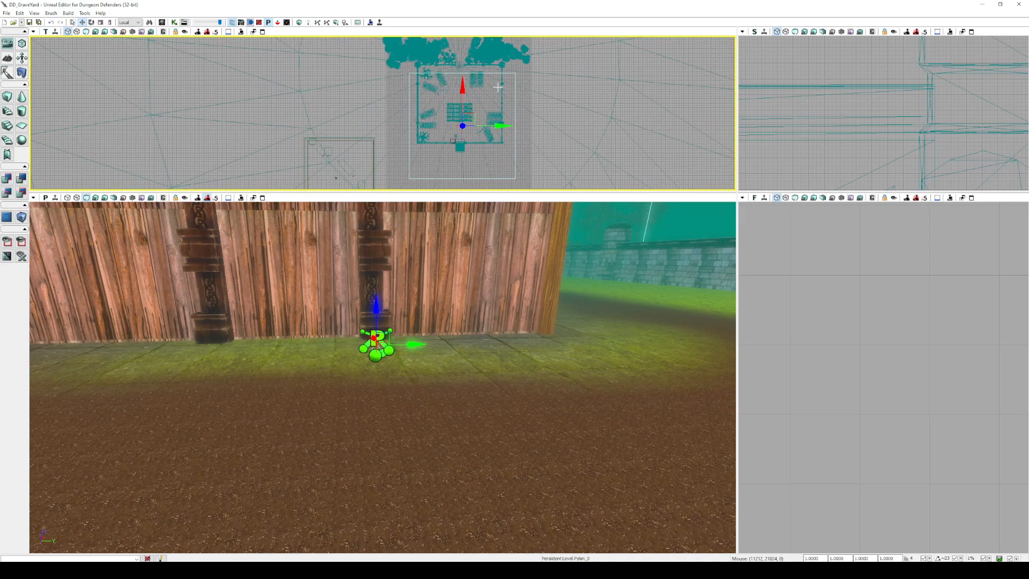
left_click_drag(497, 92, 464, 56)
key("w")
right_click_drag(445, 311, 500, 337)
key("w")
key("s")
key("s")
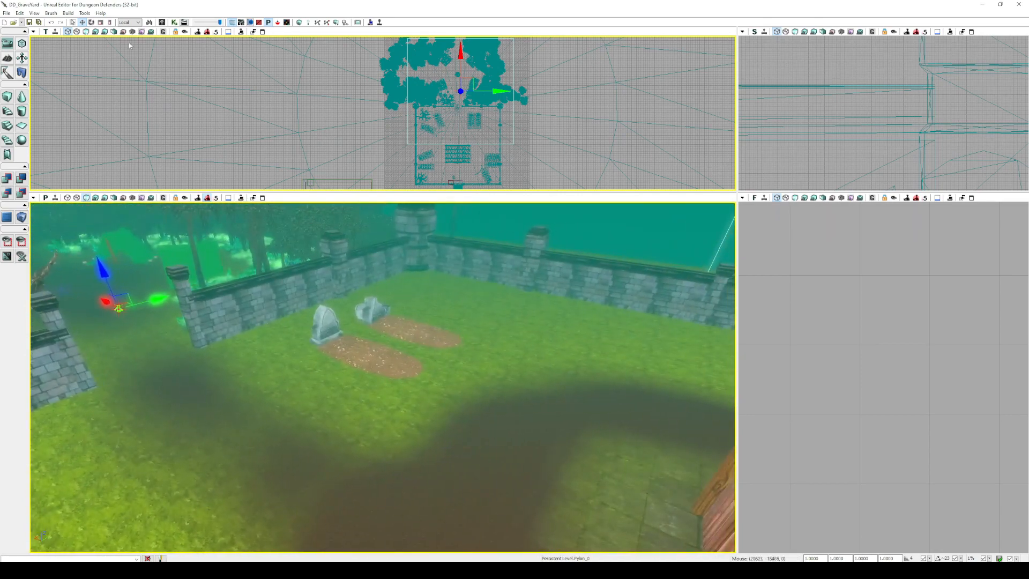
Build the AI paths and inspect the generated navigation mesh around the wooden building, graveyard walls and forest path.
left_click(68, 13)
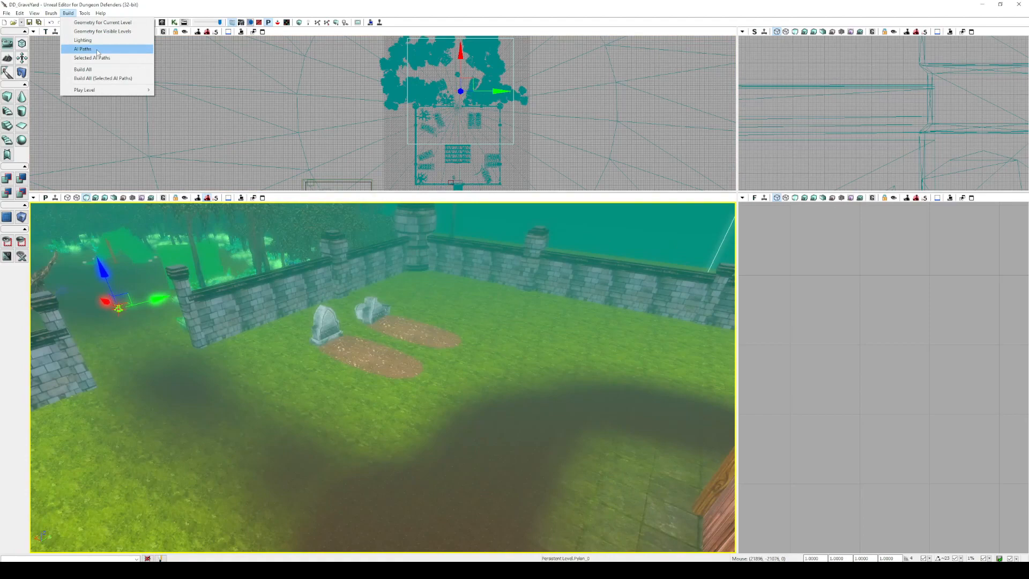
left_click(83, 49)
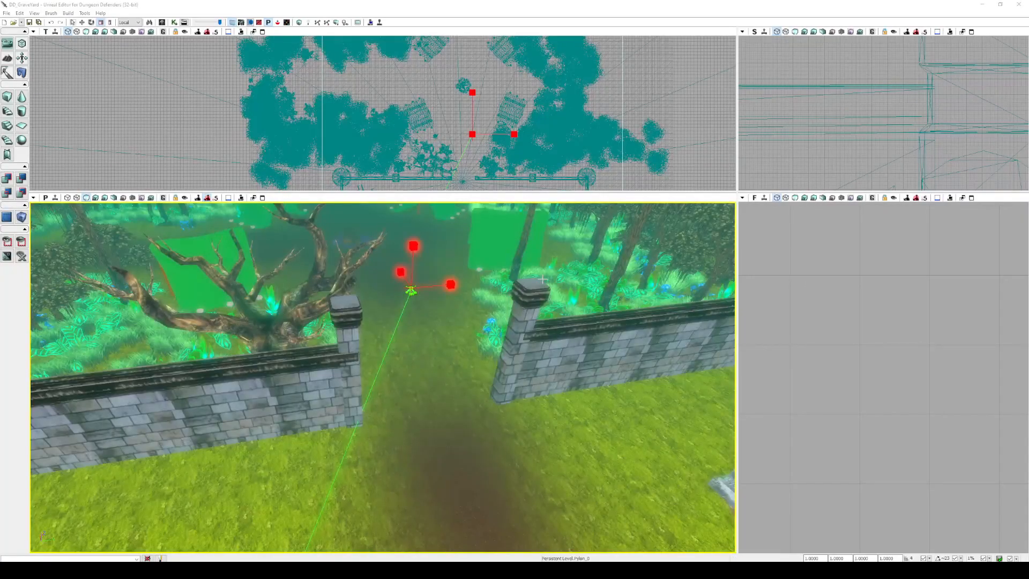
right_click_drag(542, 279, 595, 274)
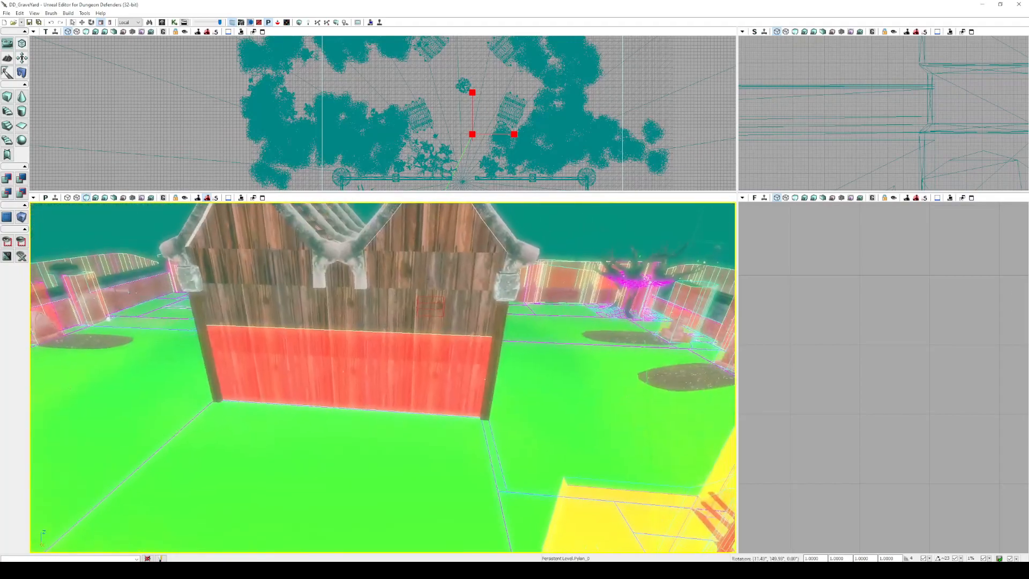
right_click_drag(527, 284, 591, 324)
right_click_drag(428, 115, 429, 113)
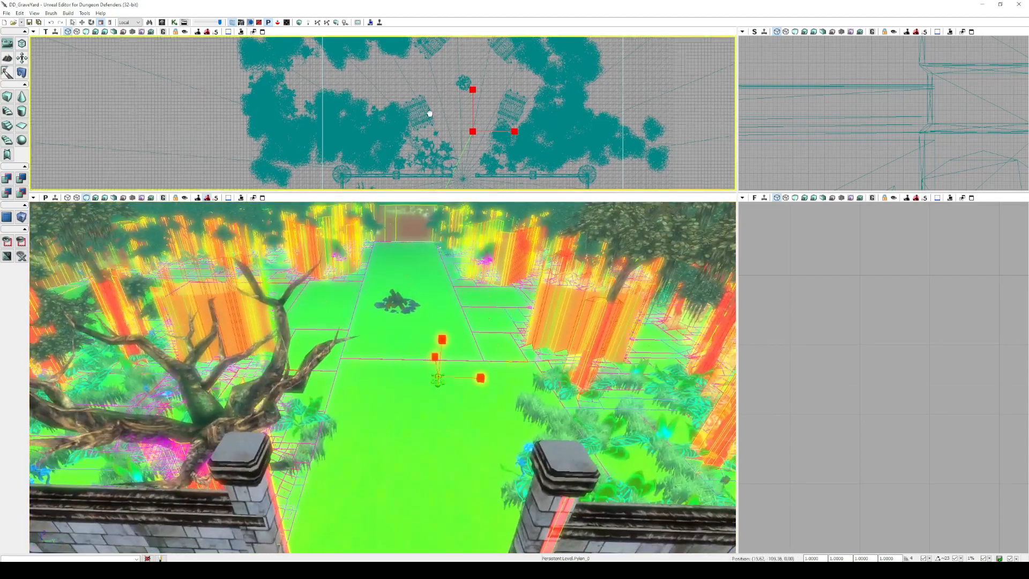
scroll(423, 110, "down", 3)
mouse_move(496, 120)
left_mouse_down()
mouse_move(510, 119)
mouse_move(500, 120)
left_mouse_up()
right_click_drag(490, 278, 540, 343)
key("w")
right_click_drag(485, 305, 271, 266)
key("w")
key("s")
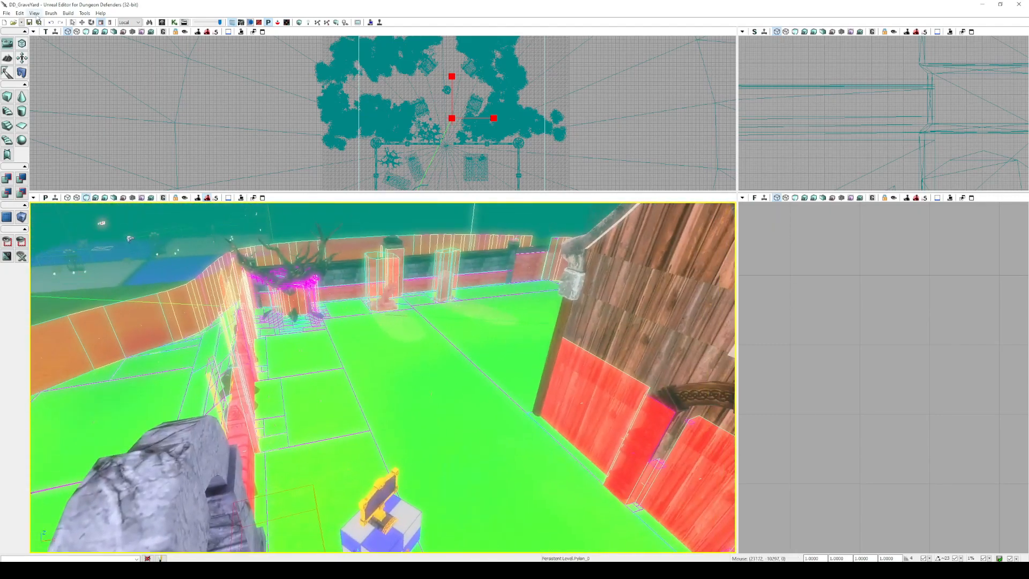
Open the World Properties and examine the NavMesh generation settings, selecting Nav Mesh Gen_ Step Size.
left_click(35, 13)
left_click(54, 52)
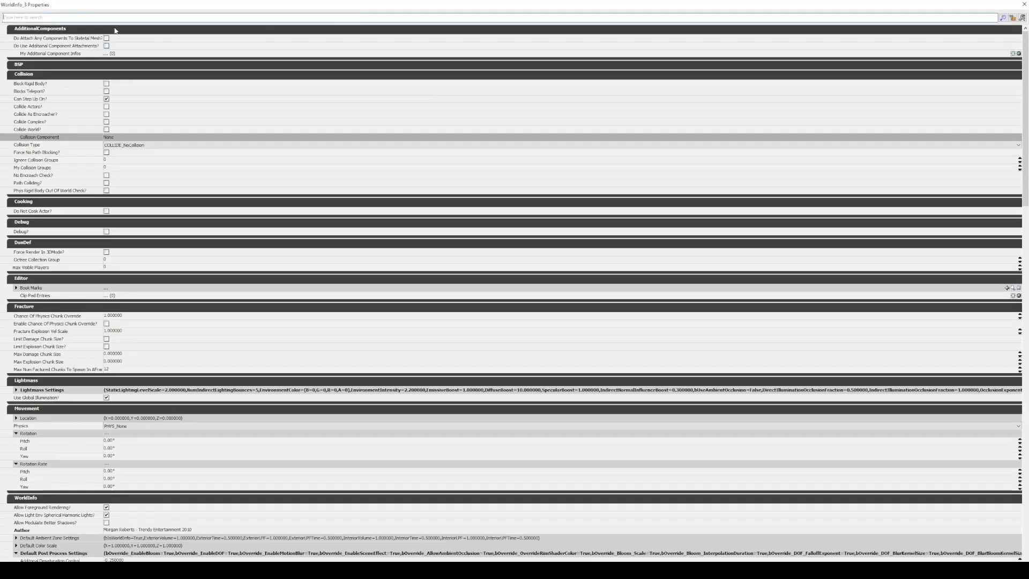
left_click_drag(1025, 129, 1026, 493)
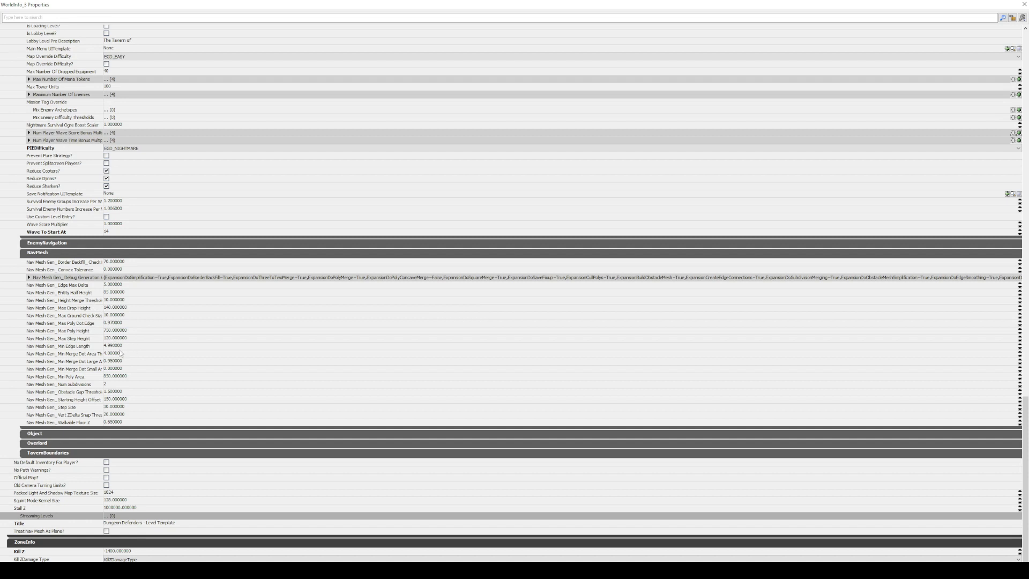
left_click(150, 407)
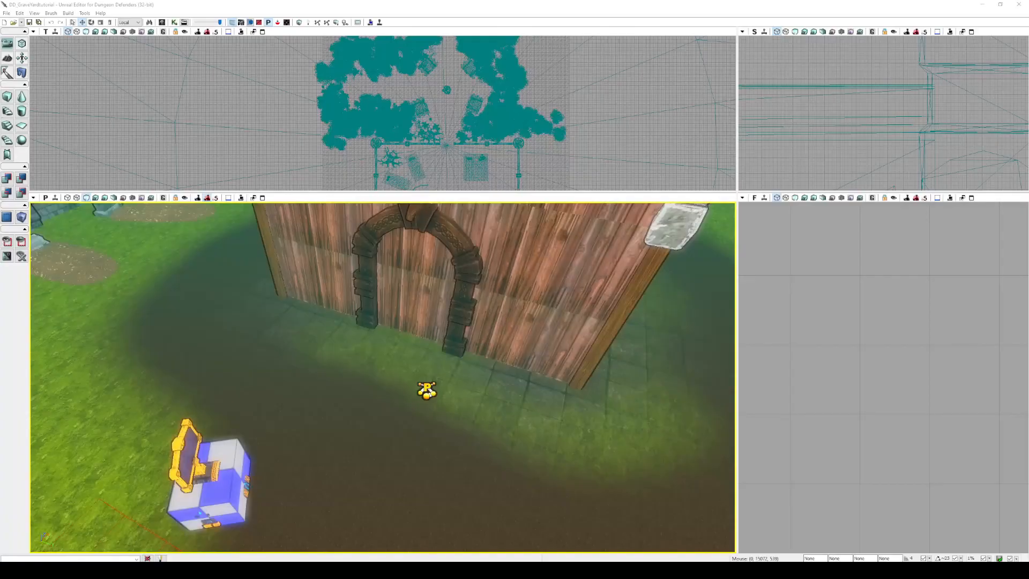
Examine the DD_GraveYardtutorial map around the wooden building and locate the small walled area in the top view.
mouse_move(426, 251)
left_mouse_down()
mouse_move(426, 241)
mouse_move(426, 251)
left_mouse_up()
right_click_drag(282, 153, 386, 83)
scroll(385, 82, "down", 3)
scroll(300, 173, "up", 12)
right_click_drag(302, 177, 308, 105)
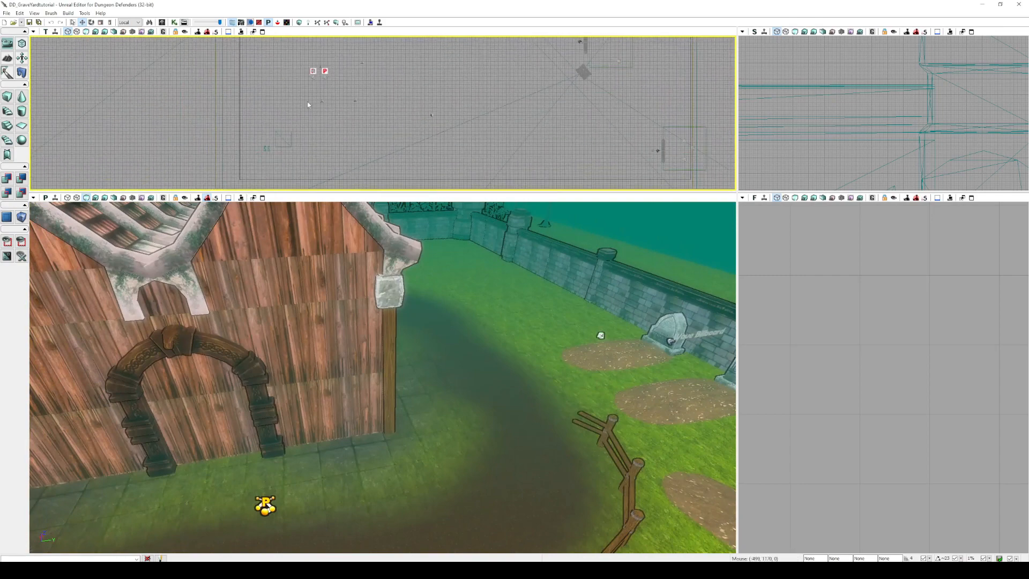
Move the crystal core from the reference area to the ground in front of the wooden building's arched doorway.
left_click(291, 132)
scroll(407, 115, "down", 7)
right_click_drag(404, 114, 339, 154)
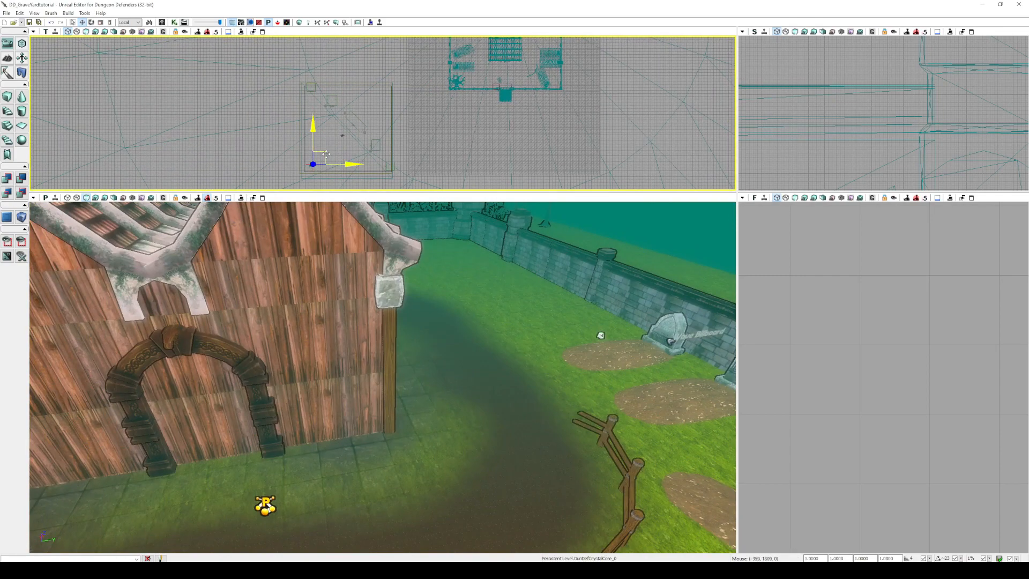
left_click_drag(326, 154, 517, 63)
right_click_drag(482, 300, 361, 330)
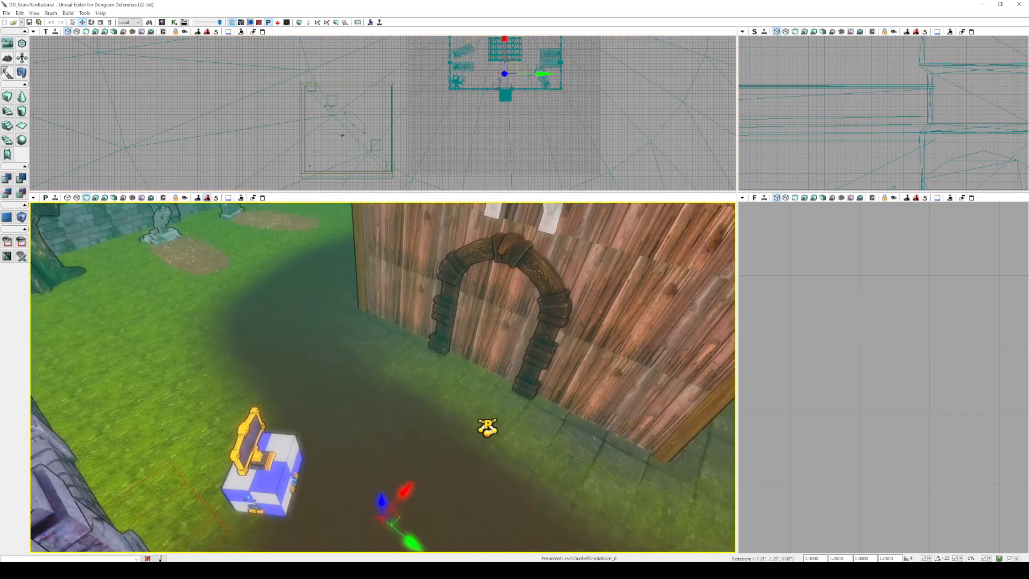
scroll(381, 378, "down", 5)
left_click_drag(381, 457, 381, 393)
right_click_drag(289, 384, 279, 338)
scroll(288, 385, "up", 3)
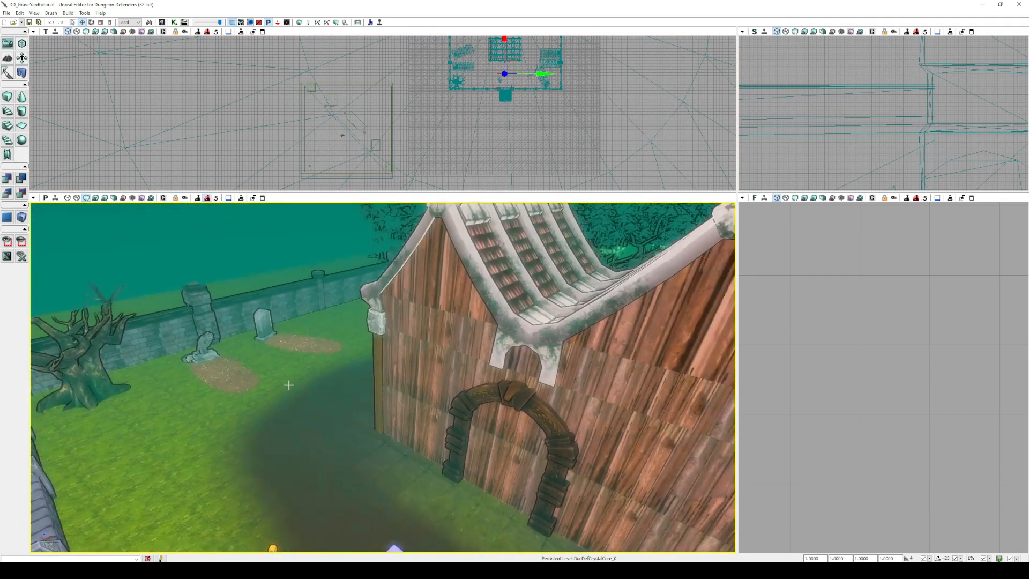
scroll(288, 384, "up", 2)
Open the list of actor classes and choose FlightPathNode under NavigationPoint, PathNode and VolumePathNode.
left_click(41, 14)
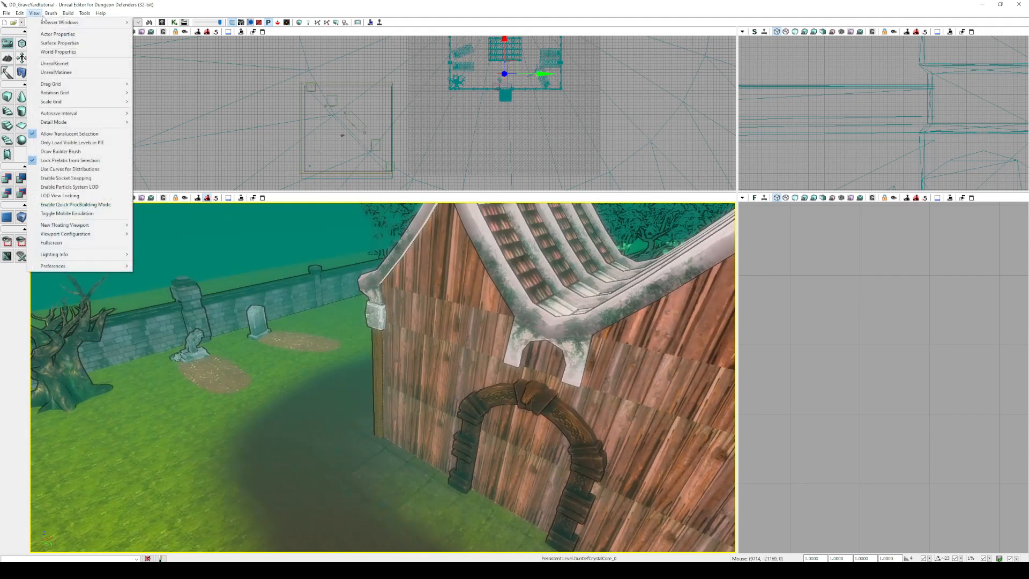
mouse_move(75, 22)
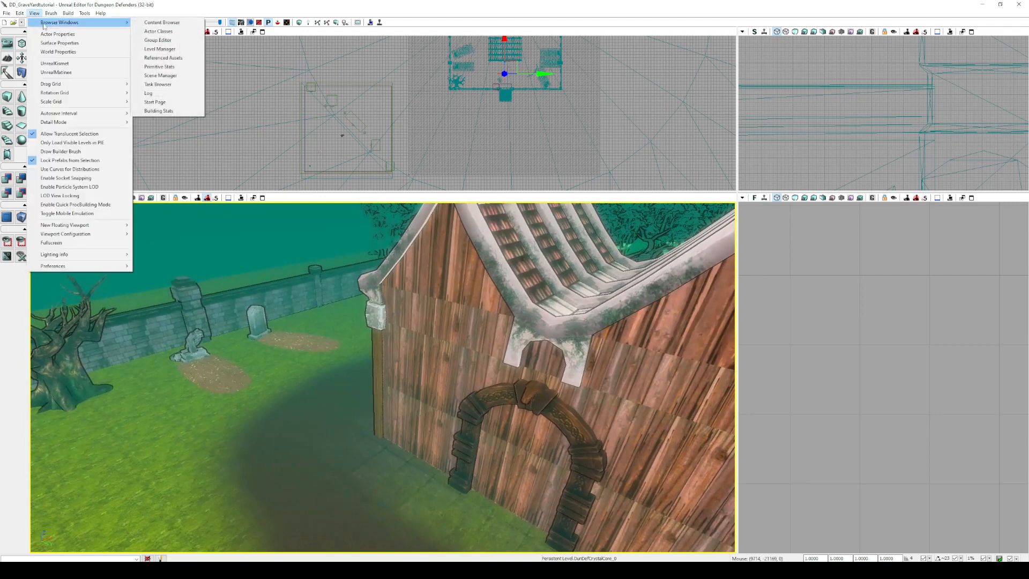
left_click(161, 31)
left_click(43, 218)
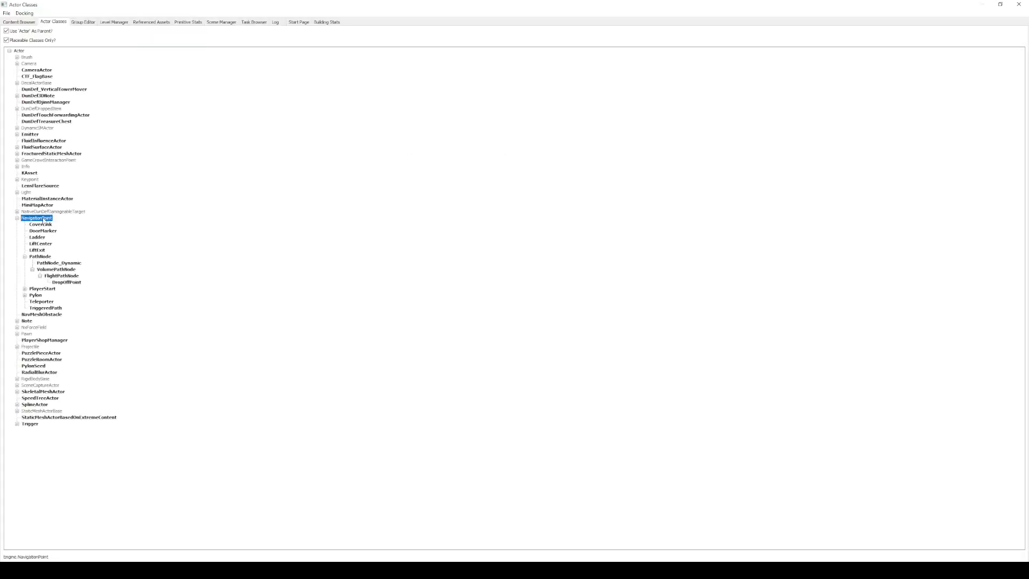
left_click(38, 257)
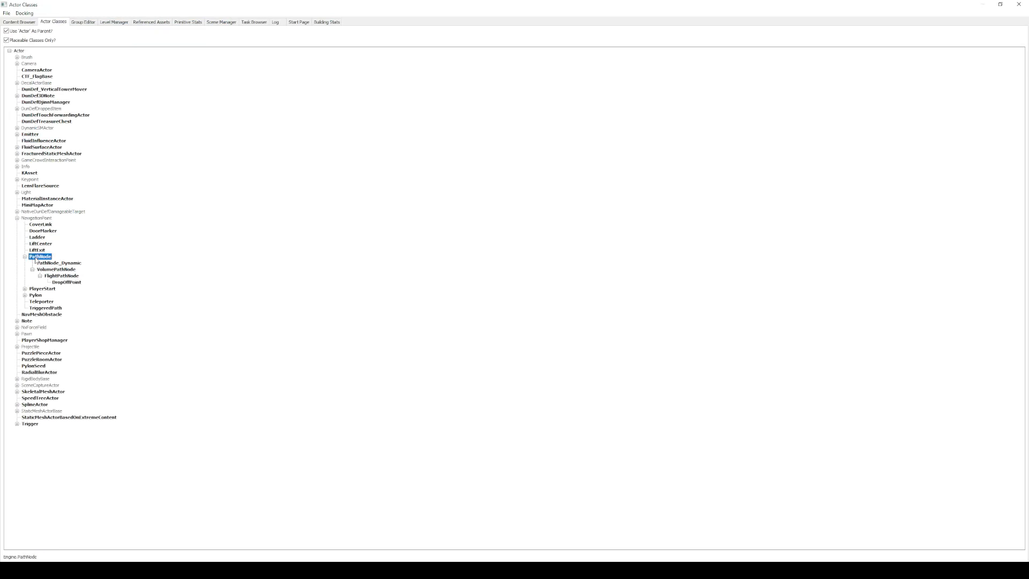
left_click(65, 270)
left_click(72, 282)
left_click(71, 277)
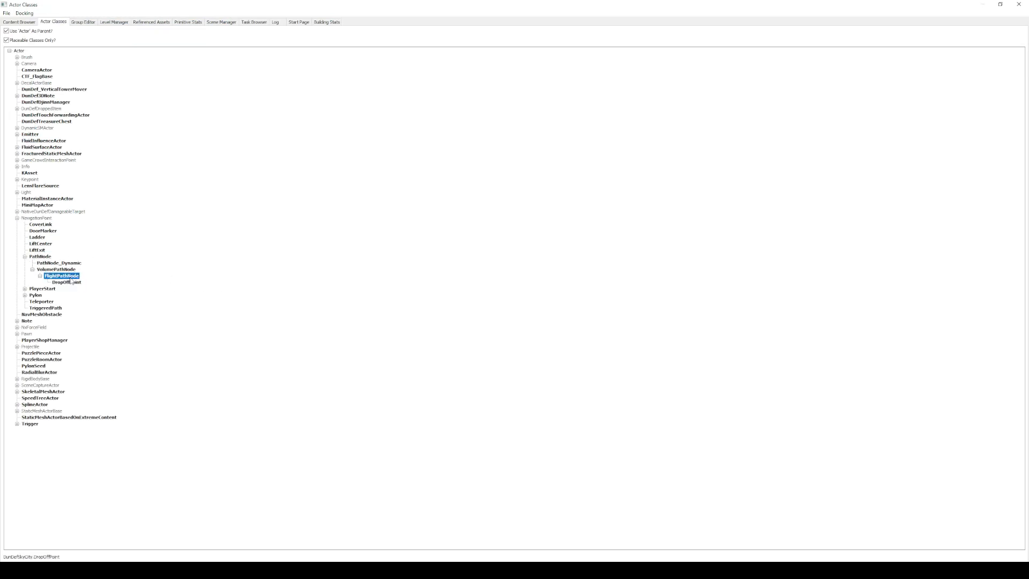
Add a FlightPathNode on the dirt path beside the wooden building.
double_click(269, 4)
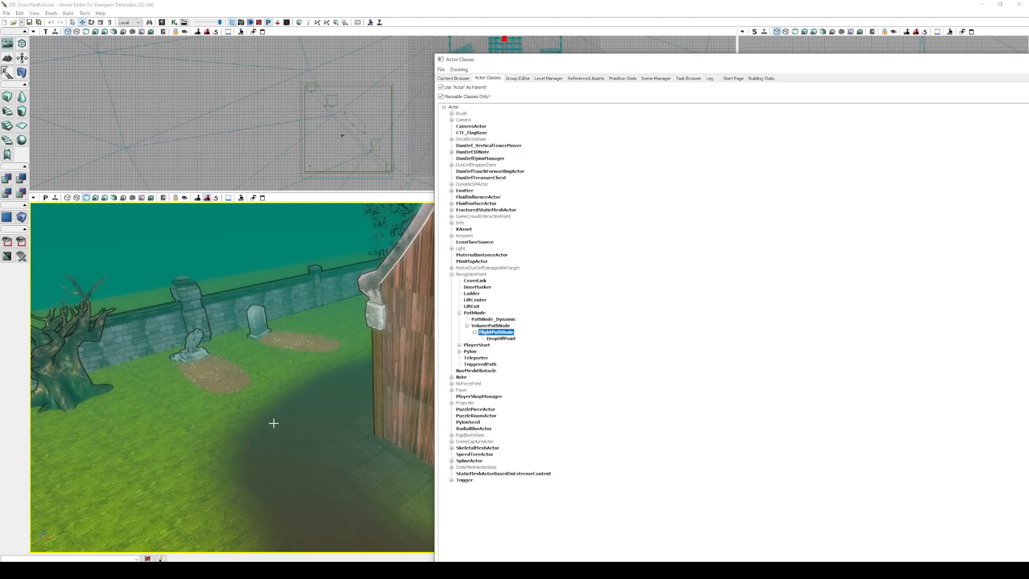
right_click(274, 423)
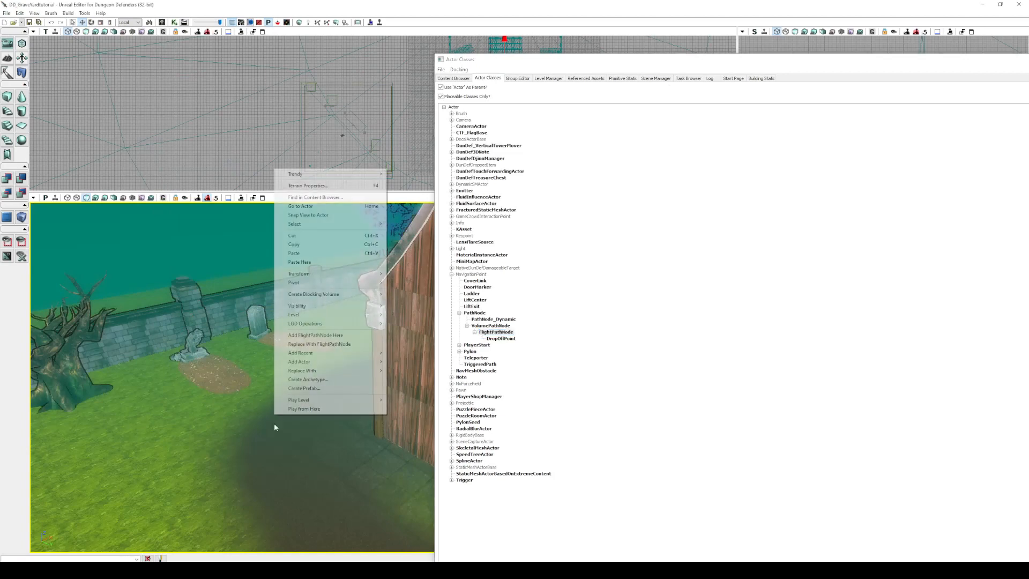
left_click(319, 336)
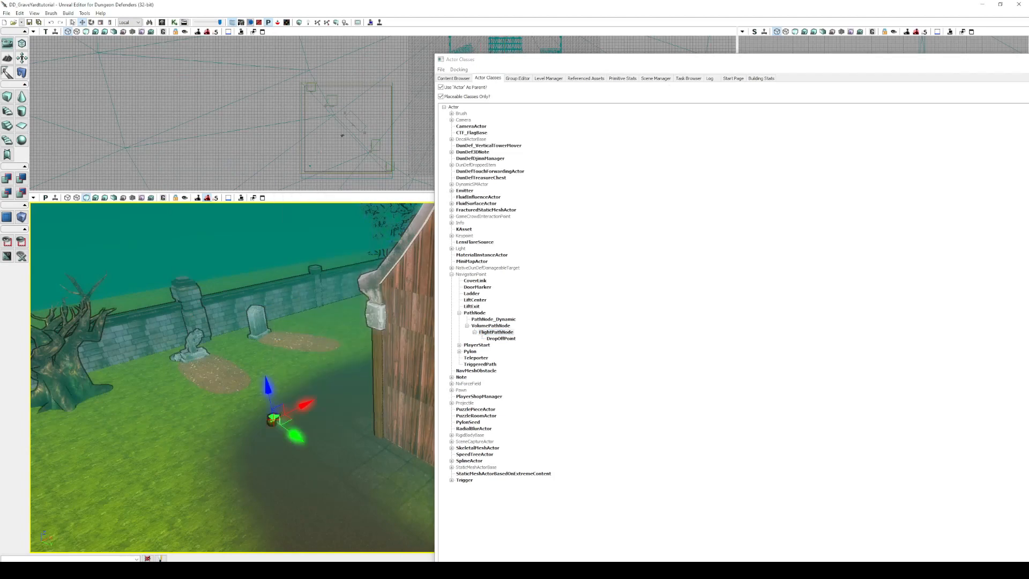
Filter the FlightPathNode's properties for "rad" and examine its Starting Radius.
right_click_drag(319, 336, 449, 375)
double_click(432, 435)
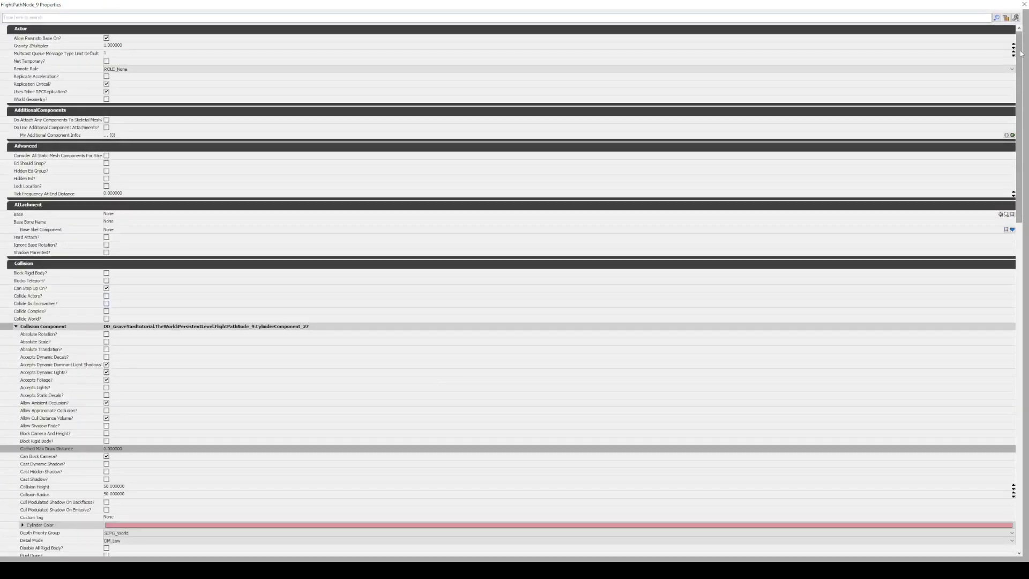
scroll(1020, 54, "down", 20)
type("rad")
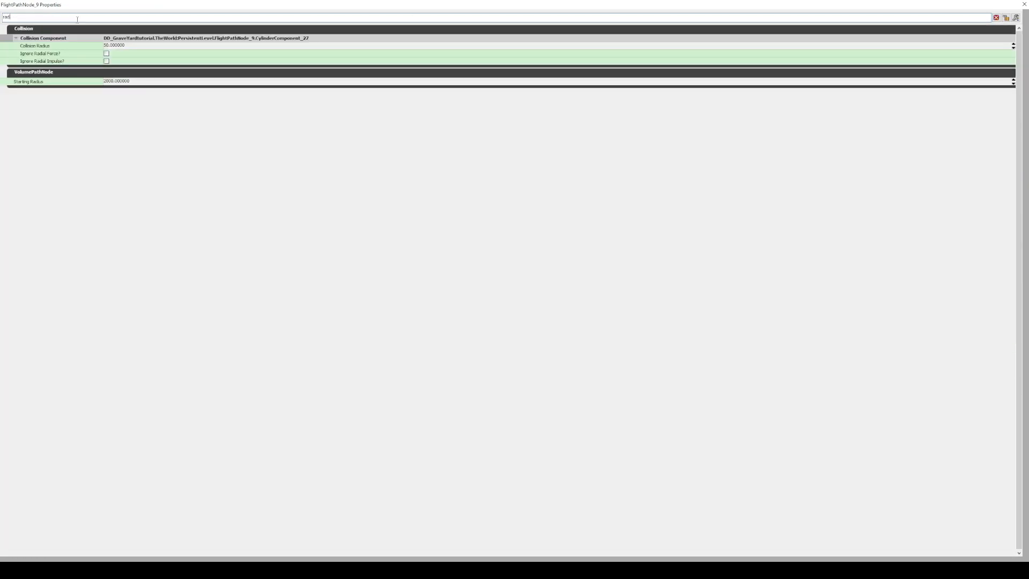
left_click(166, 83)
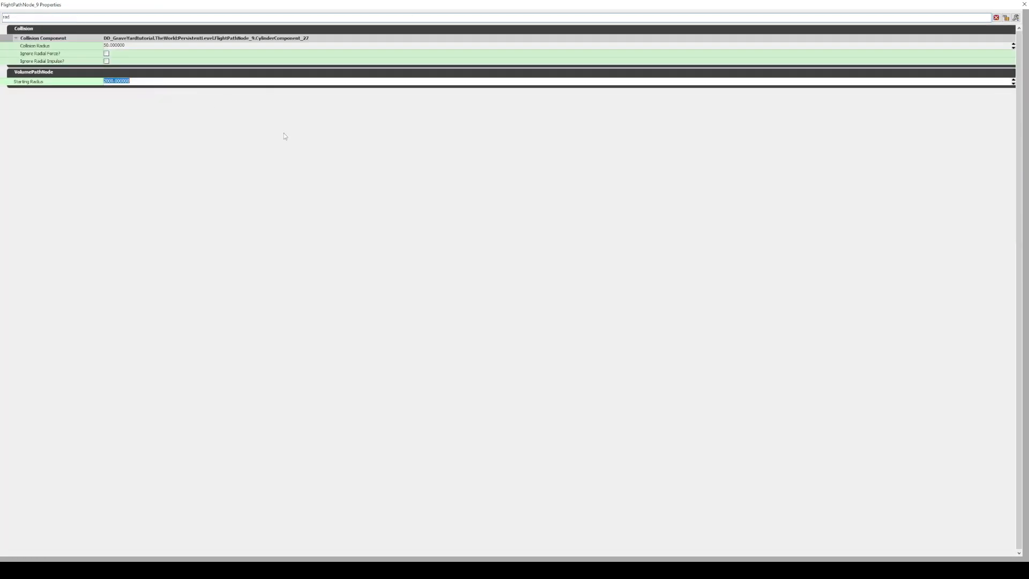
key("Return")
left_click(1024, 4)
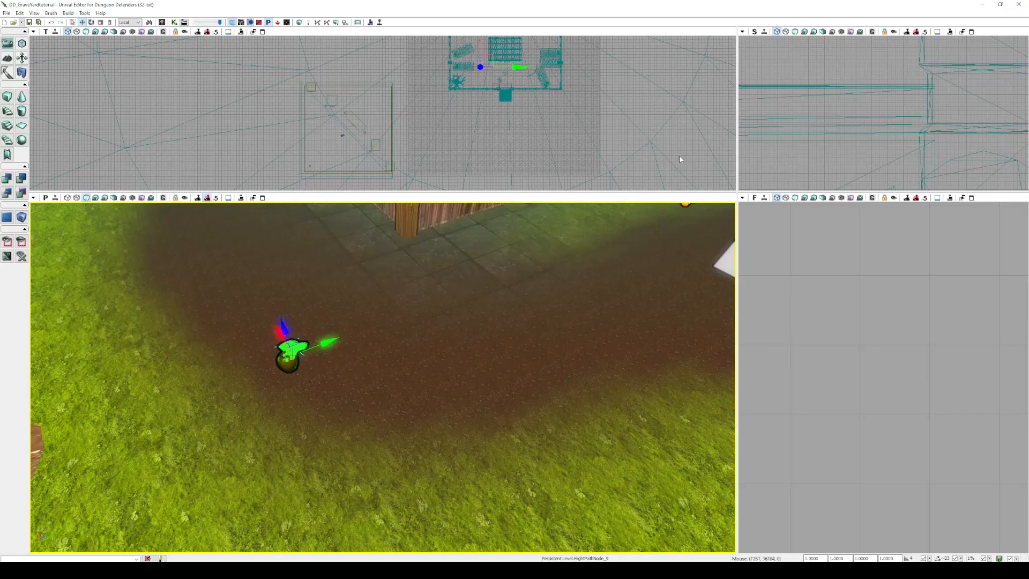
Move the FlightPathNode along the dirt path beside the wooden building.
scroll(489, 124, "up", 3)
left_click(310, 351)
scroll(523, 173, "up", 4)
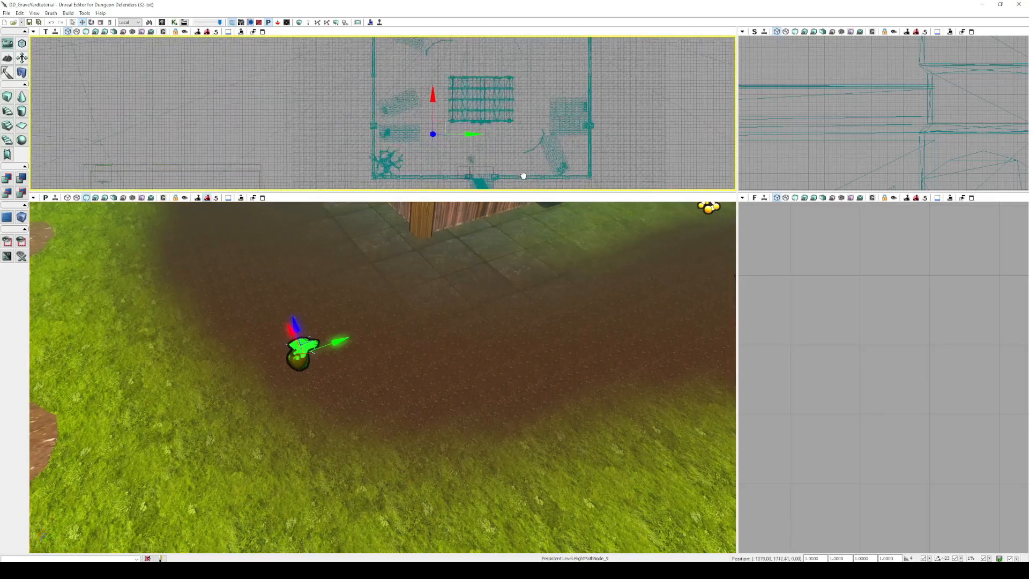
right_click_drag(383, 319, 387, 273)
left_click_drag(239, 285, 225, 221)
left_click_drag(349, 120, 350, 78)
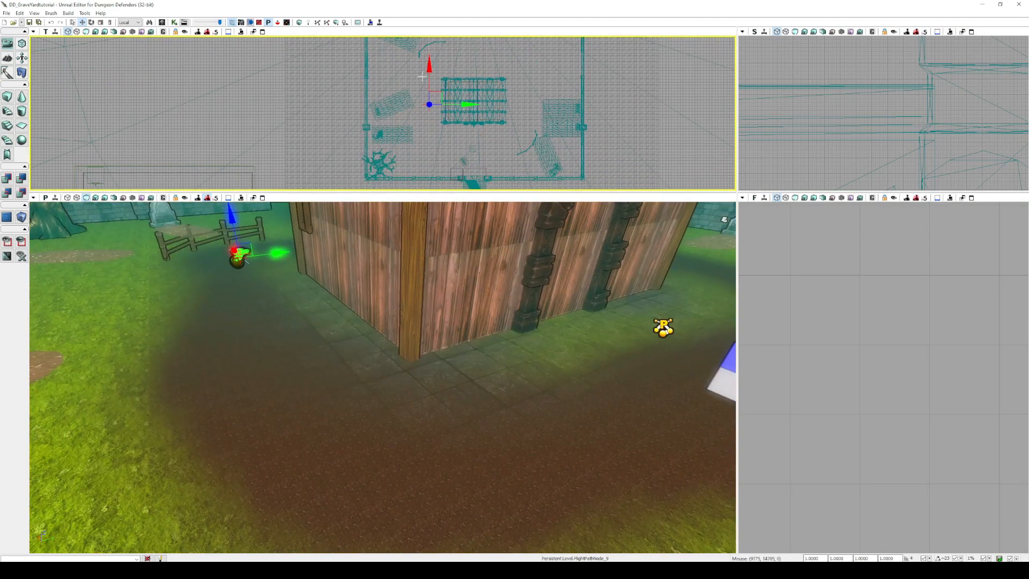
Duplicate the FlightPathNode repeatedly to place a chain of nodes along the path around the wooden building.
left_click_drag(442, 96, 475, 134, "alt")
right_click_drag(477, 263, 387, 273)
left_click(280, 310)
right_click_drag(281, 311, 321, 311)
left_click_drag(432, 70, 432, 47, "alt")
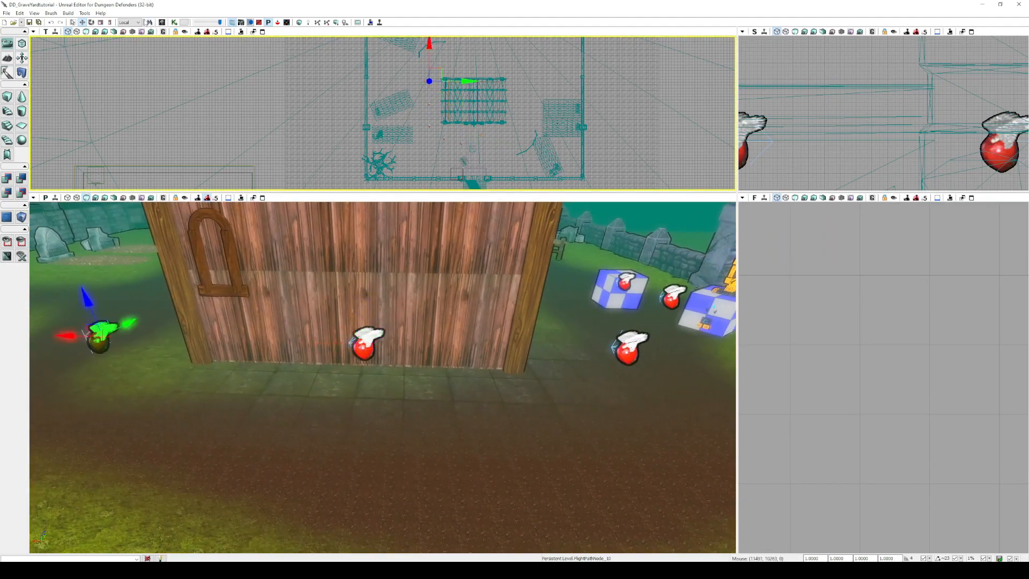
Switch to UnrealKismet and open the SpawnArea0 sequence inside Prefab_PerLevelWaveSpawners_Seq.
left_click(175, 22)
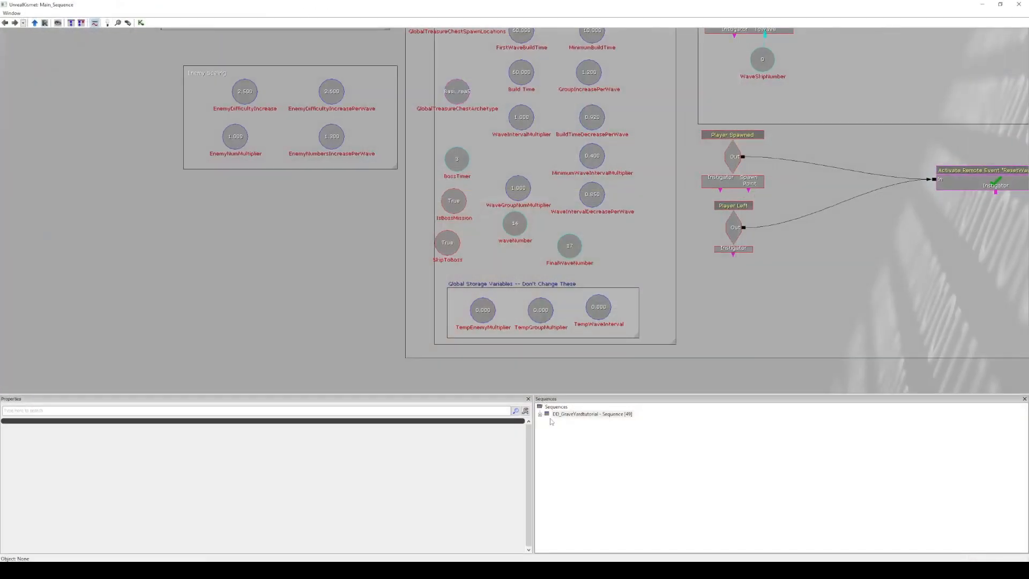
double_click(568, 415)
double_click(569, 422)
double_click(588, 443)
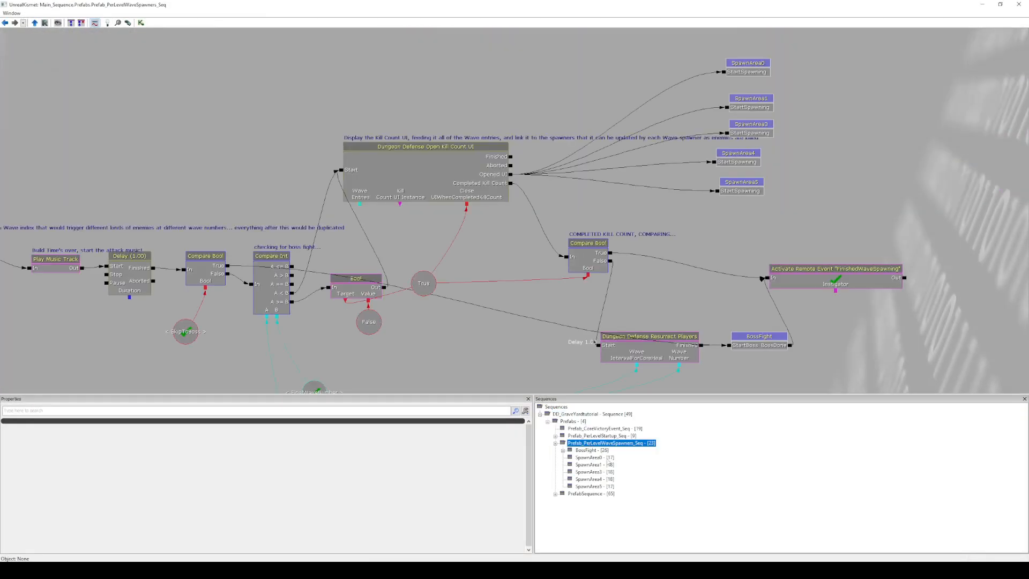
double_click(739, 70)
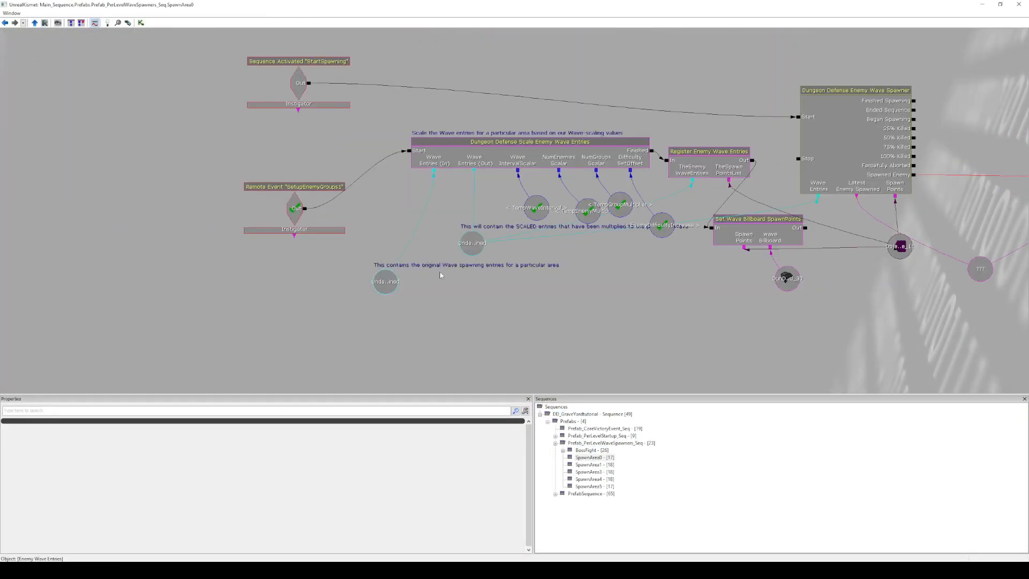
Select the variable holding the original wave spawning entries, collapse entry [0] and expand entry [1] of Enemy Wave Entries.
left_click(385, 282)
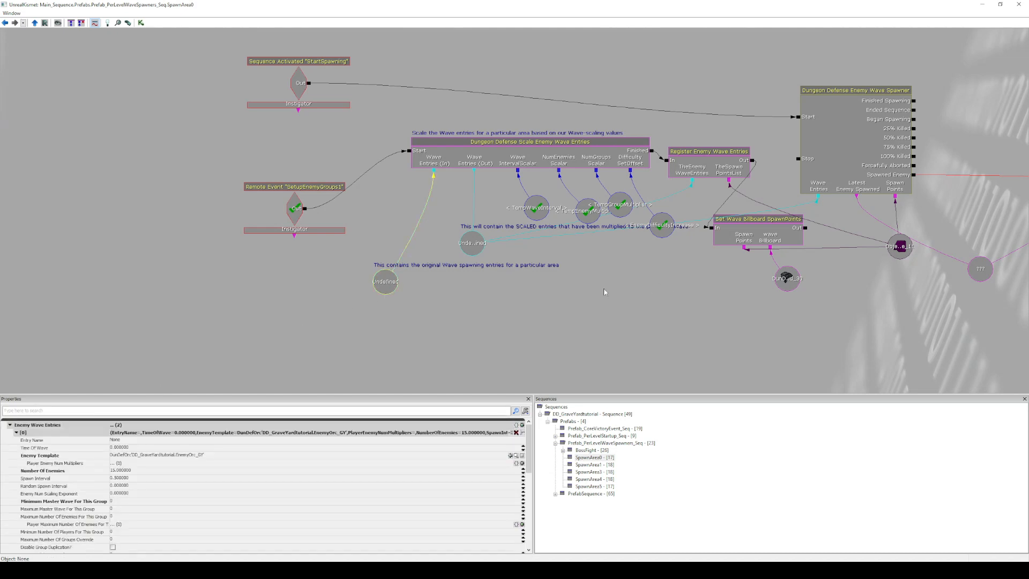
left_click(16, 432)
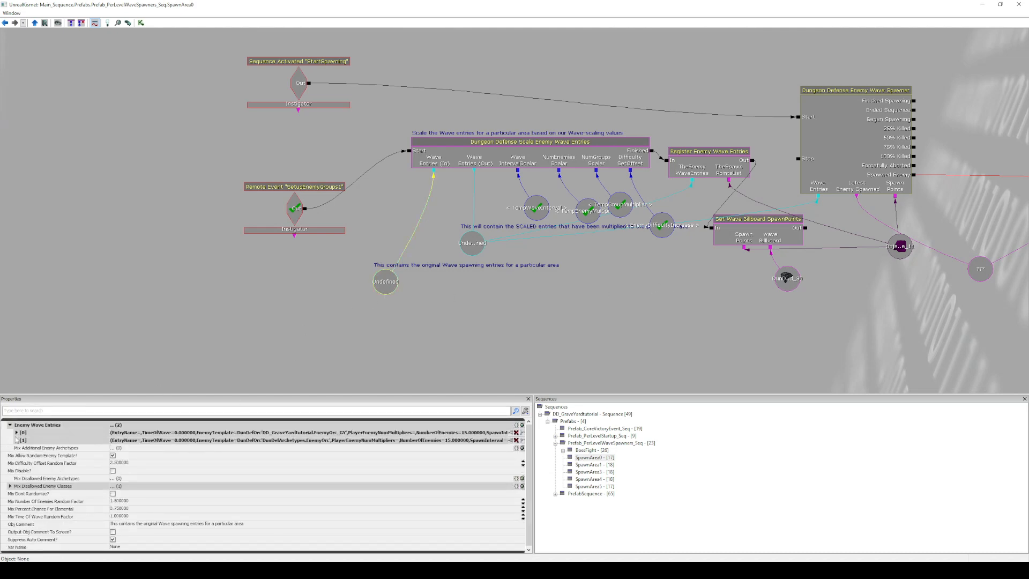
left_click(17, 440)
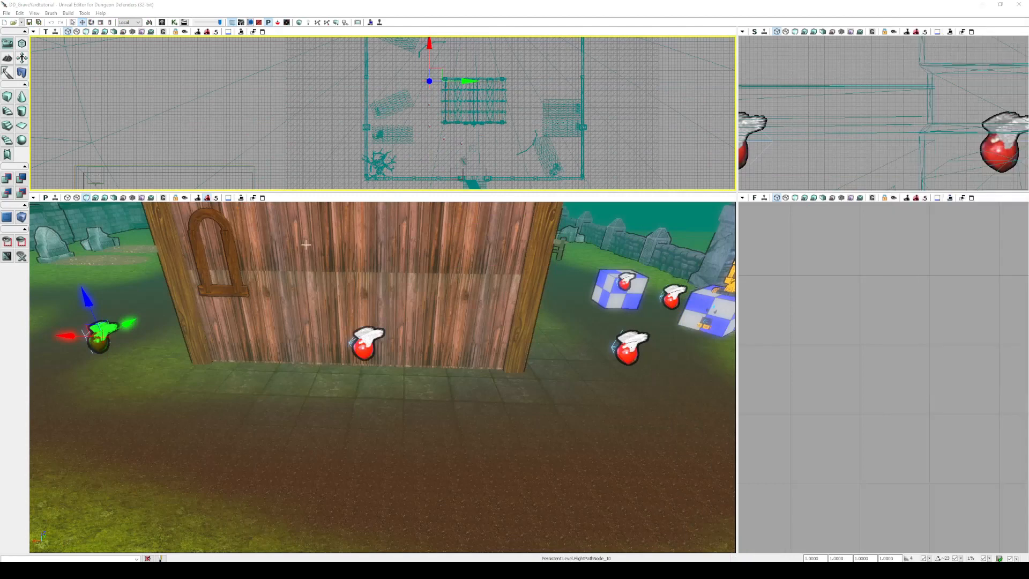
Search the Enemies collection in the Content Browser for "wyvern" and copy the full name of the EnemyWyvern archetype.
left_click(184, 22)
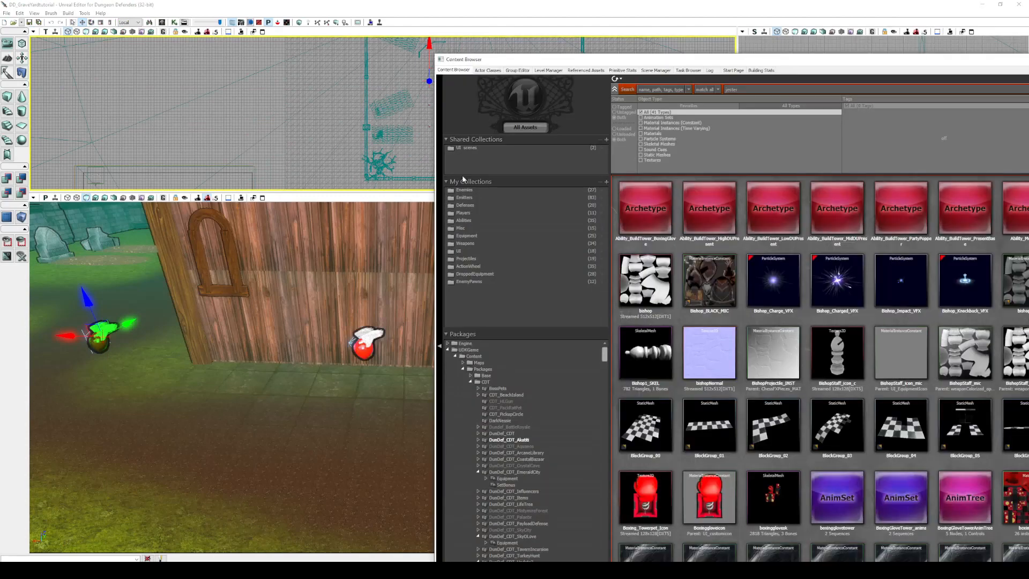
left_click_drag(562, 62, 274, 47)
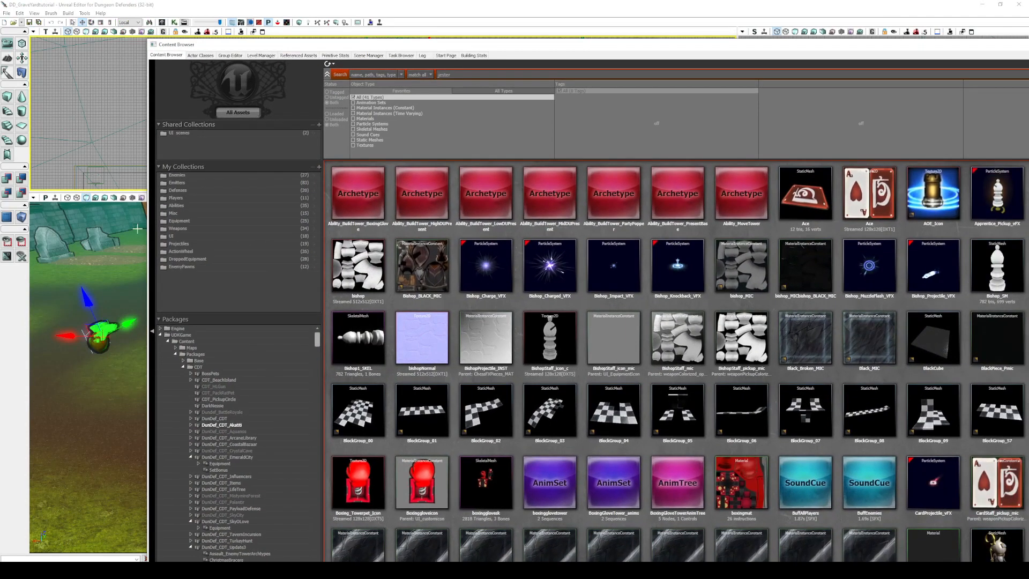
left_click(218, 178)
left_click(514, 75)
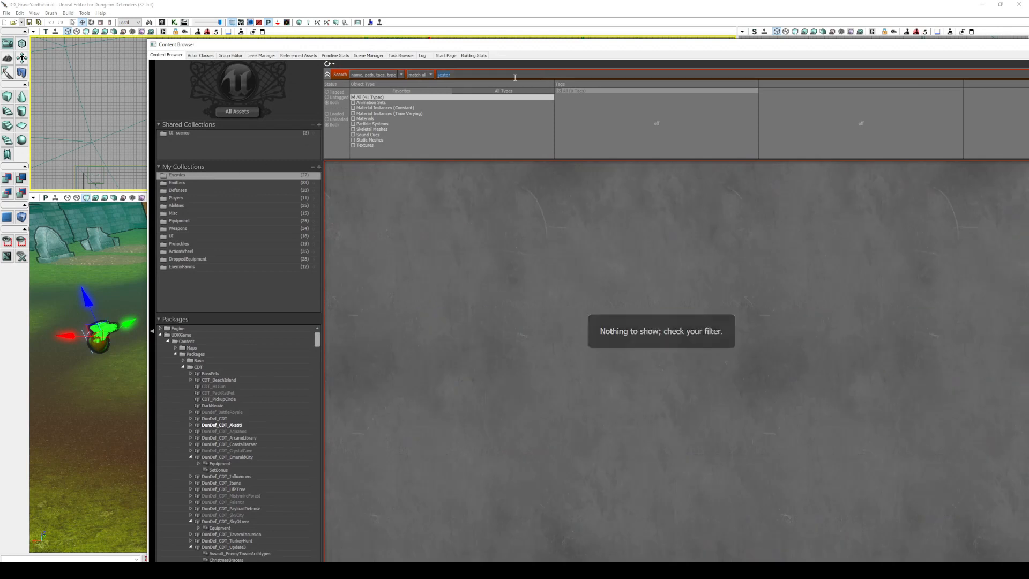
type("wyvern")
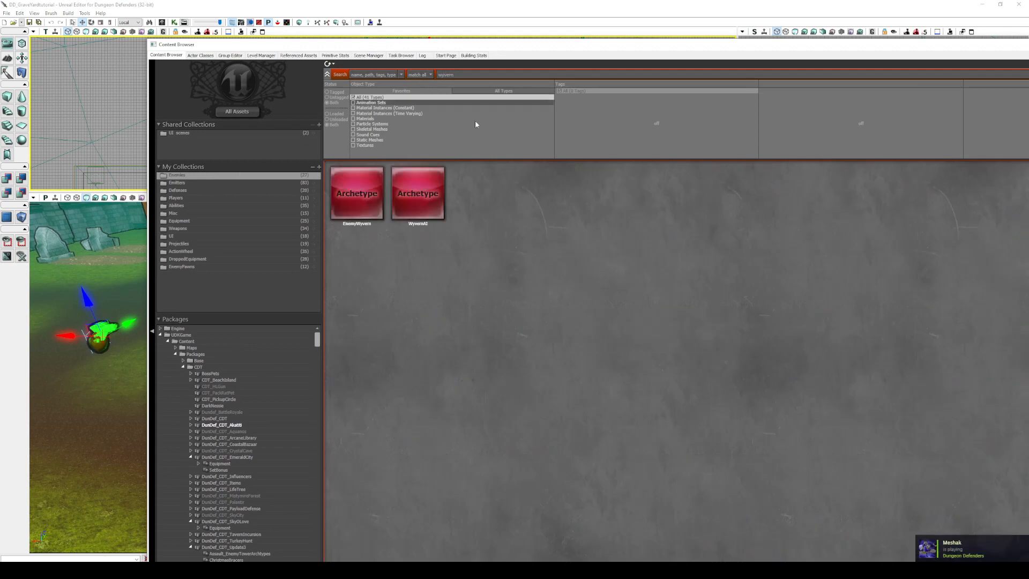
right_click(356, 198)
left_click(423, 274)
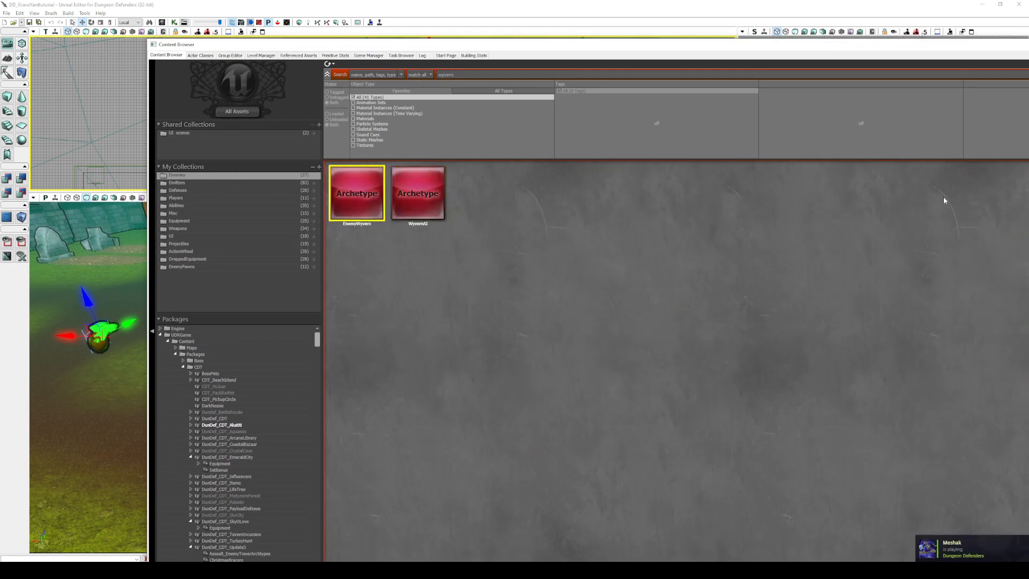
Set the Enemy Template of wave entry [1] to DunDefWyvern'DunDefArchetypes.EnemyWyvern'.
left_click_drag(1028, 4, 429, 0)
left_click(219, 463)
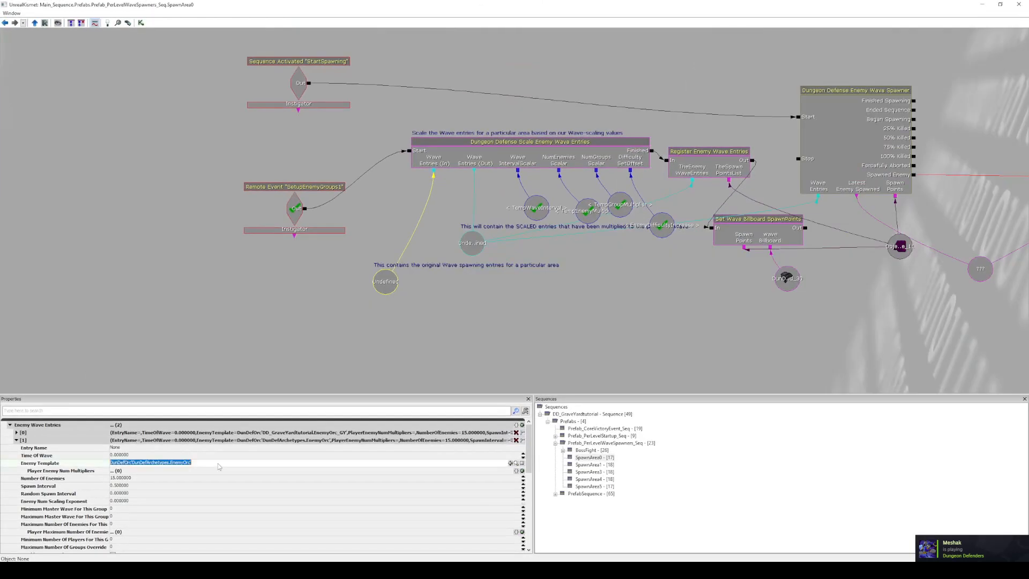
key("ctrl+v")
key("Return")
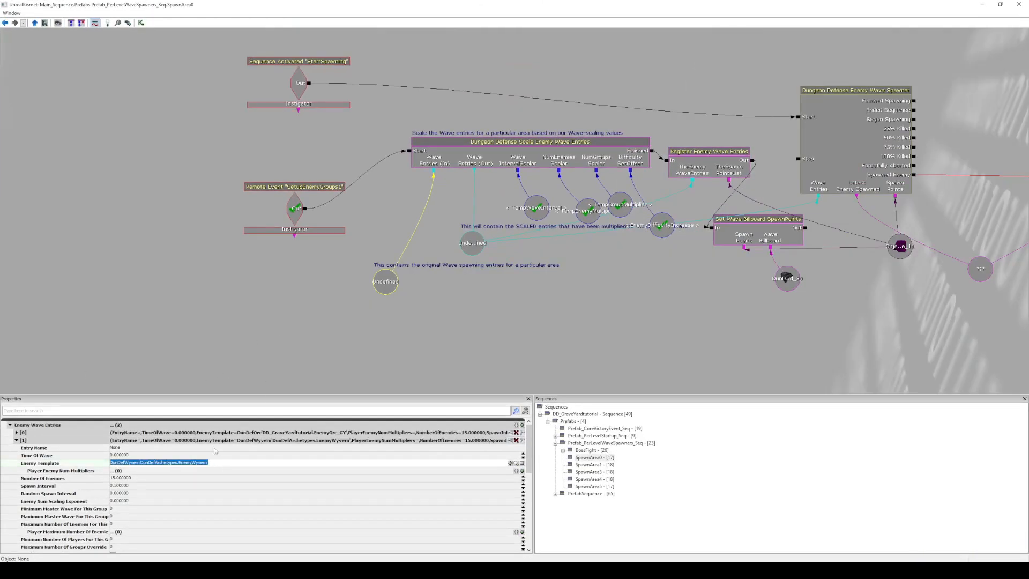
Inspect the spawn points object list of SpawnArea0 and open the properties of the selected FlightPathNode in the level.
left_click_drag(655, 331, 483, 305)
left_click(733, 222)
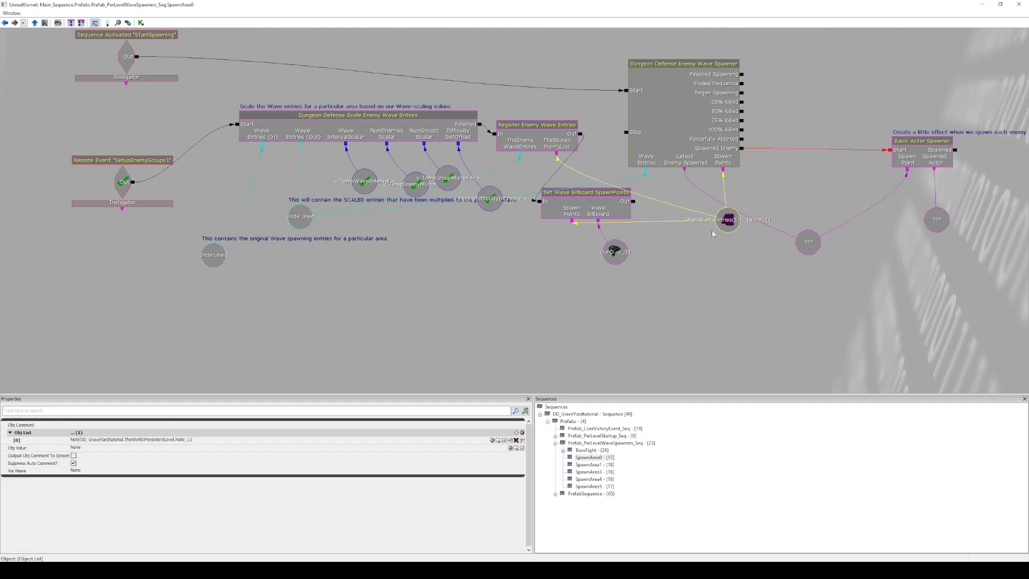
left_click_drag(420, 2, 1028, 59)
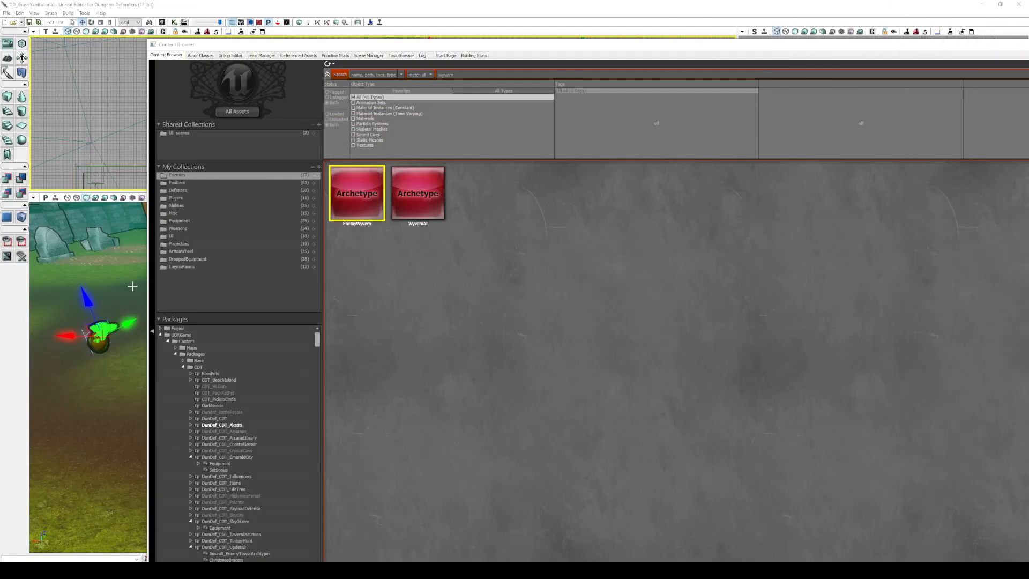
right_click(94, 339)
key("Escape")
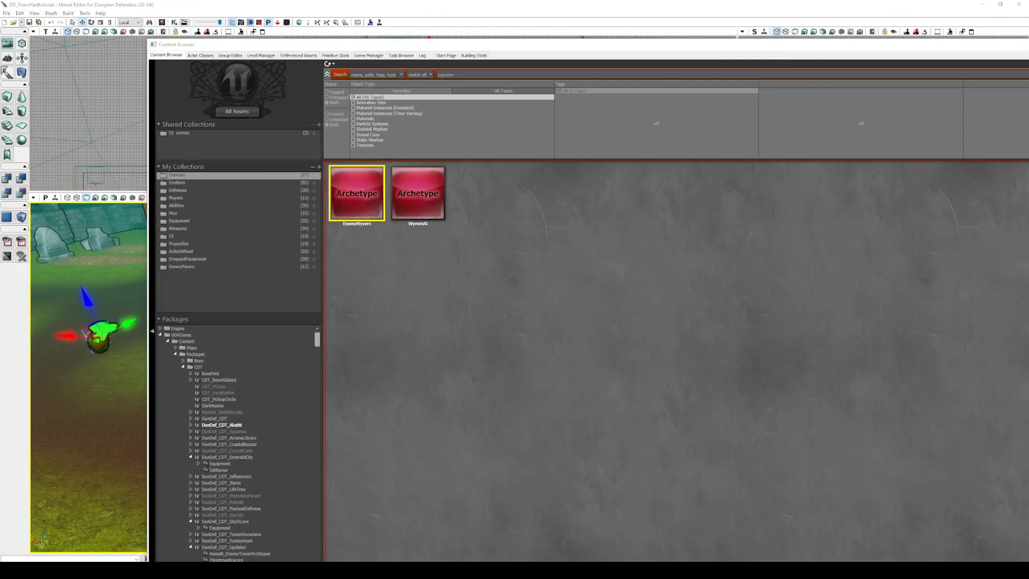
double_click(99, 340)
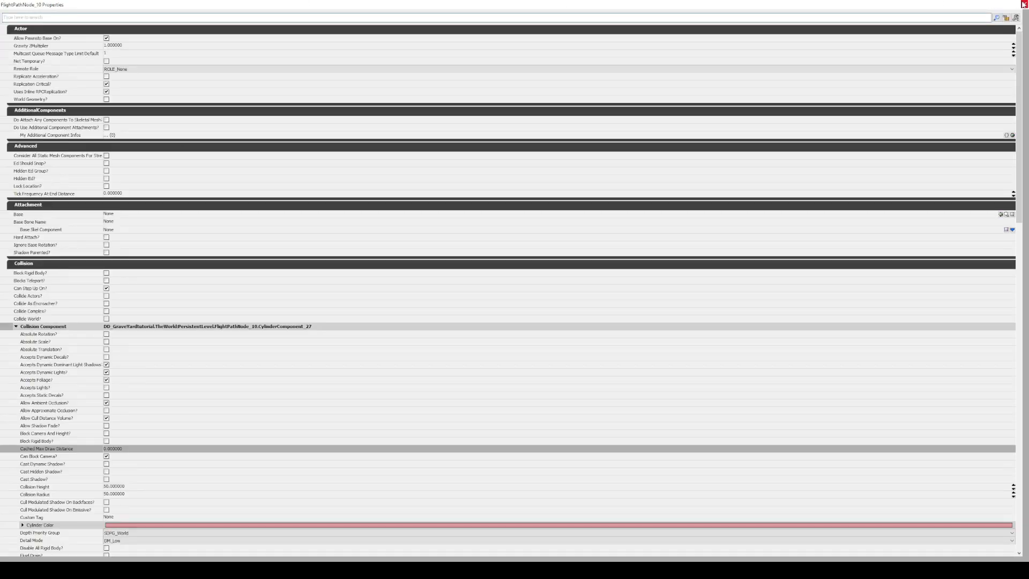
Close the node properties and set entry [0] of the SpawnArea0 spawn points object list to FlightPathNode_10.
left_click(1024, 4)
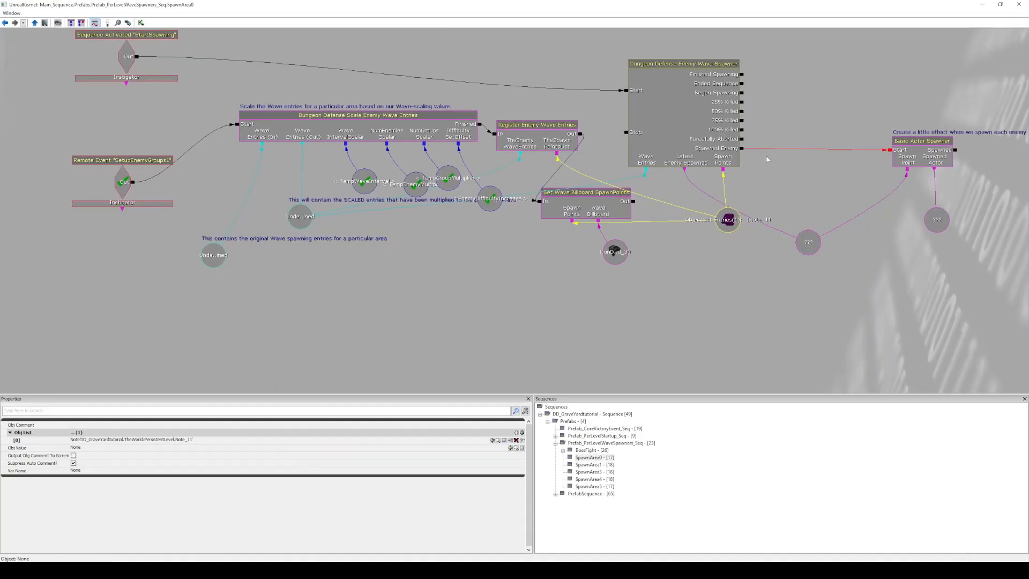
left_click(138, 442)
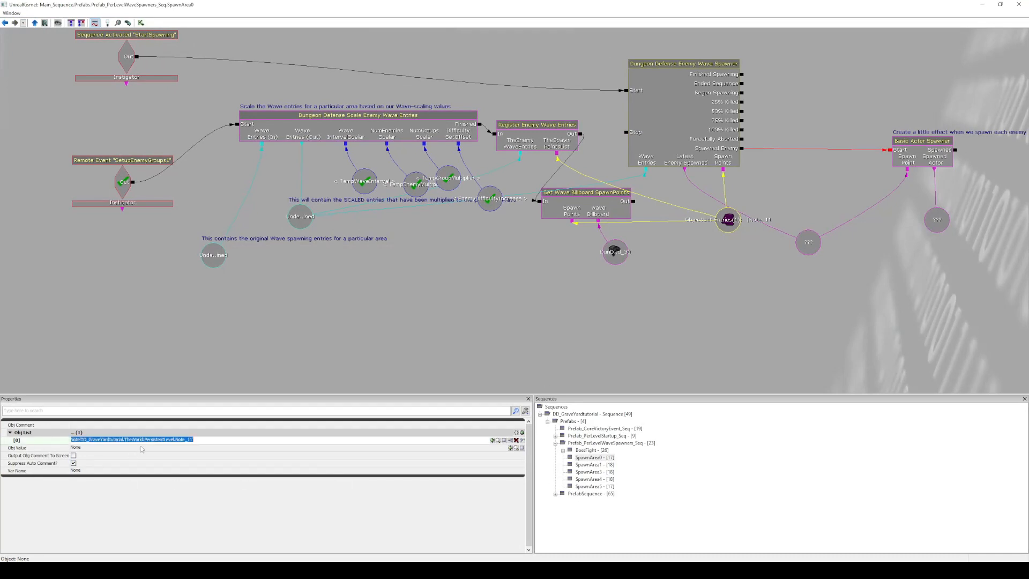
type("FlightPath")
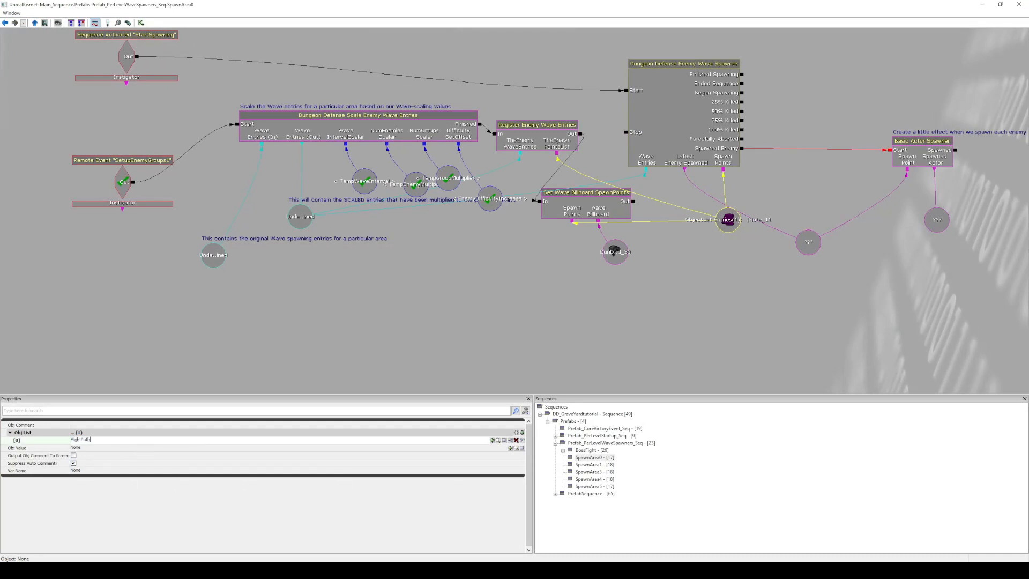
type("Node_10")
key("Return")
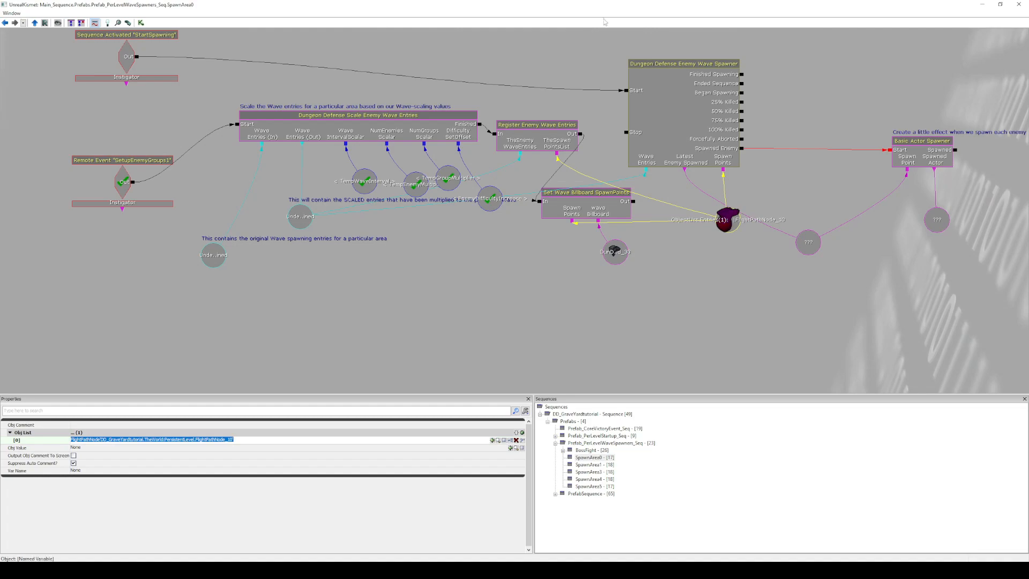
Build the level's paths, dismiss the map check and show the navigation paths in the perspective view.
left_click(1011, 4)
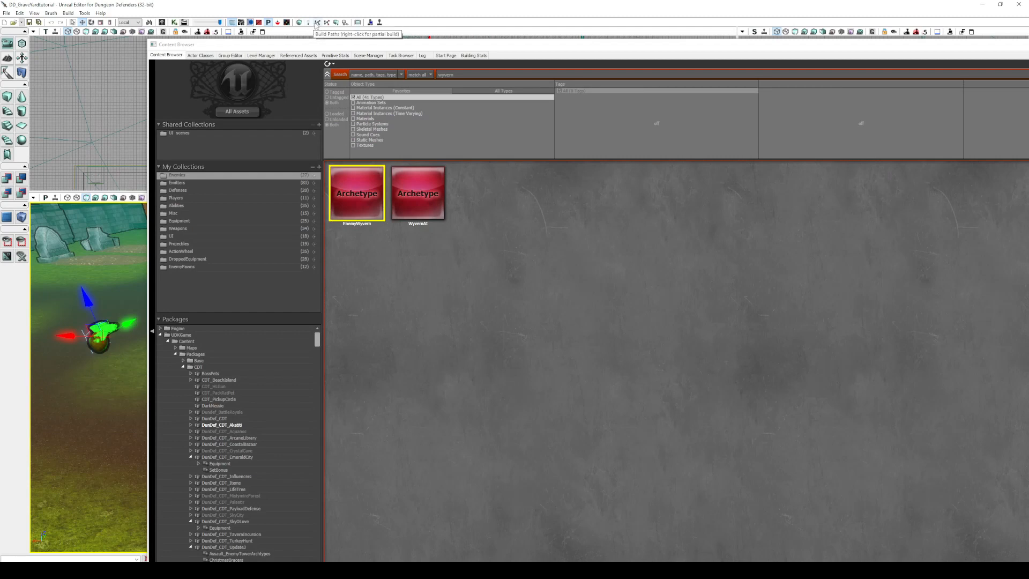
left_click(33, 13)
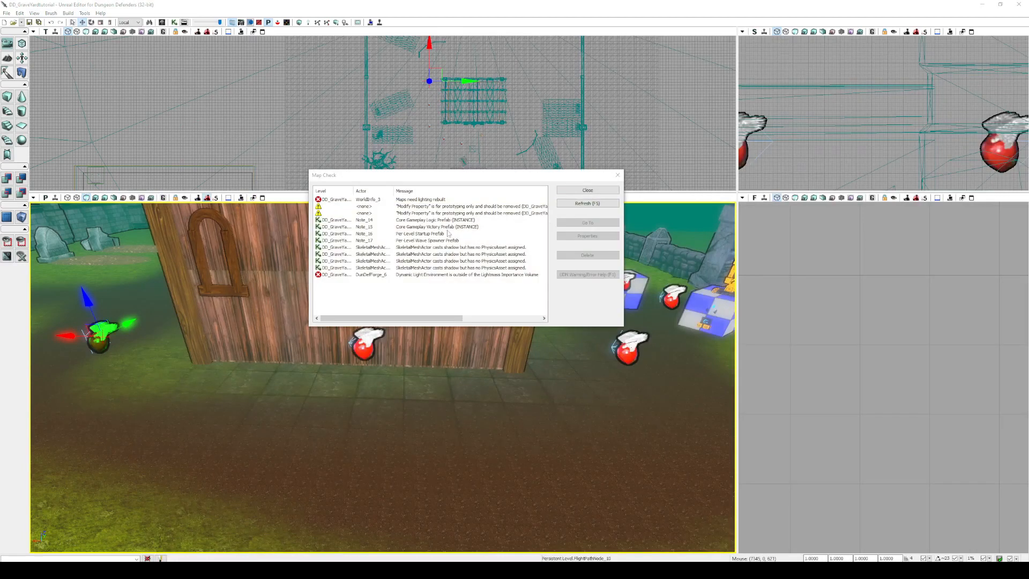
left_click(571, 192)
right_click_drag(550, 302, 548, 301)
key("p")
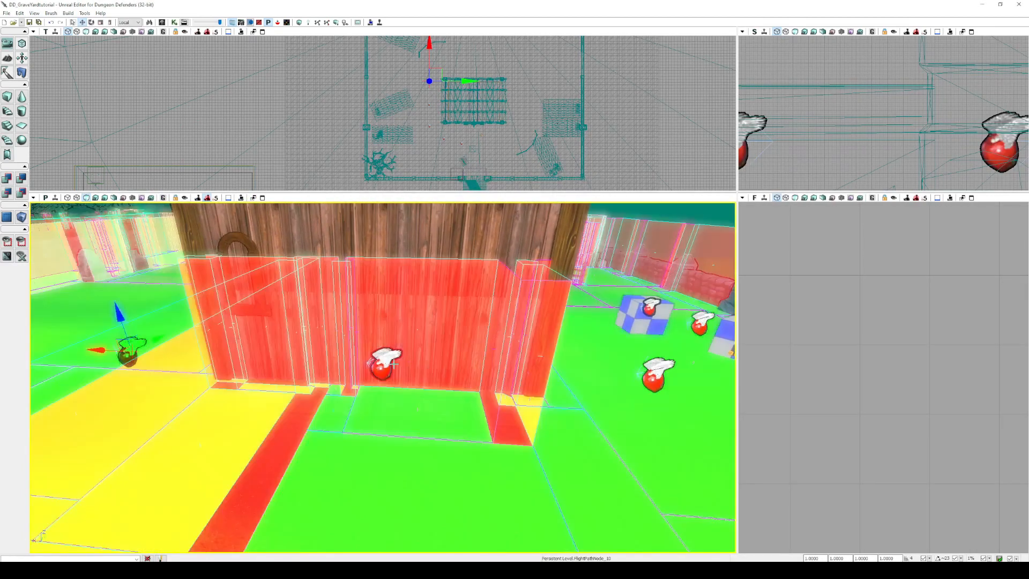
Inspect the connections between the flight path nodes around the wooden building.
left_click(382, 366)
right_click_drag(382, 366, 377, 380)
left_click(260, 249)
right_click_drag(260, 249, 262, 254)
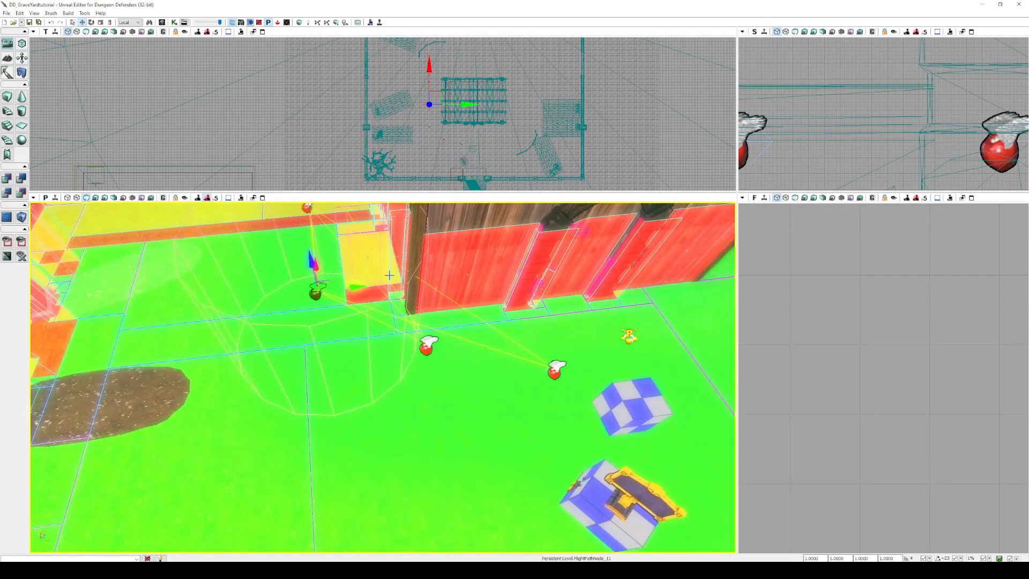
right_click_drag(389, 275, 390, 281)
Playtest the level from the ground near the flight path nodes, start the wave and end the test.
right_click(273, 429)
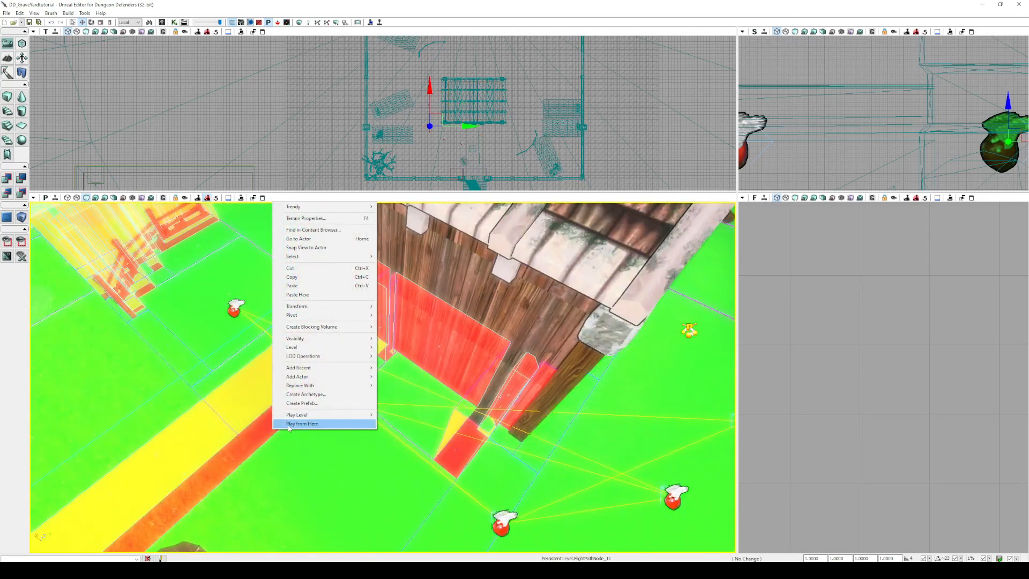
left_click(289, 423)
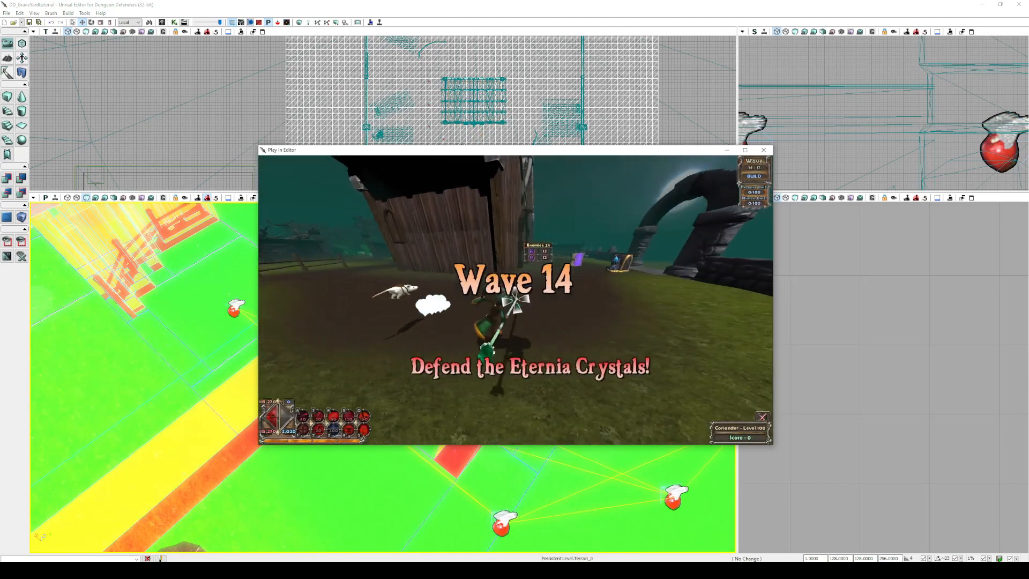
key("g")
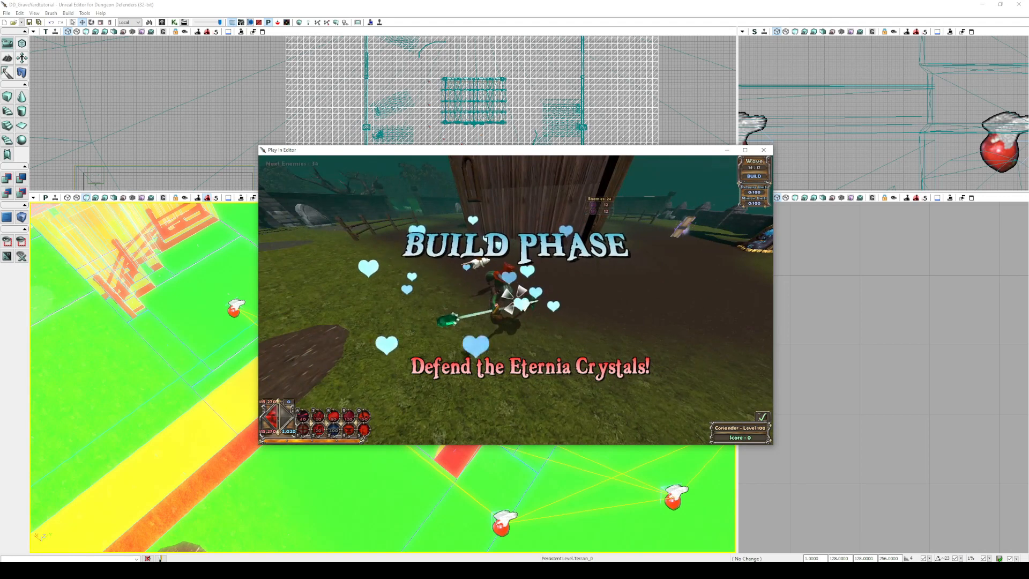
key("Tab")
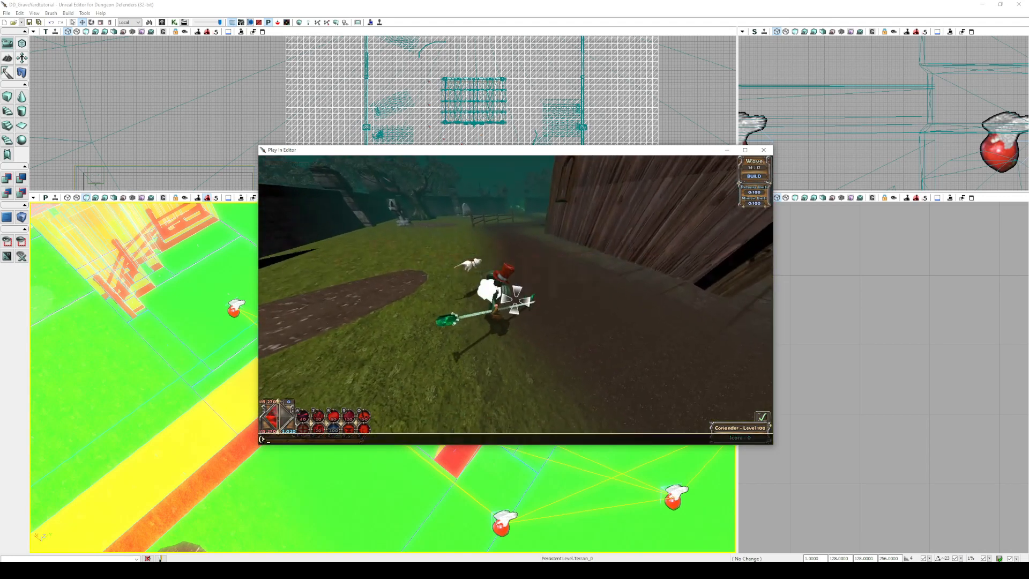
type("g")
key("Tab")
key("Tab")
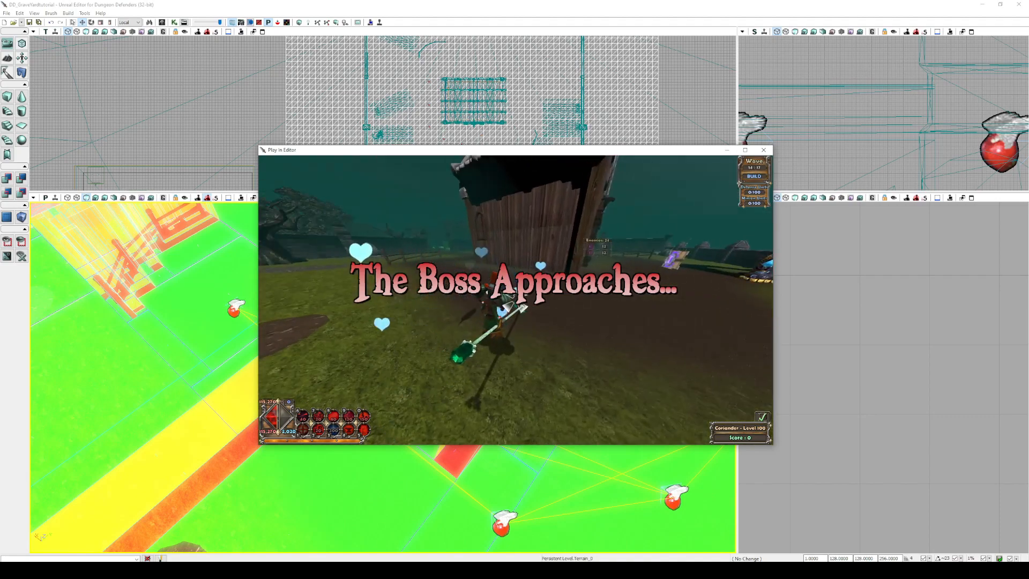
key("Escape")
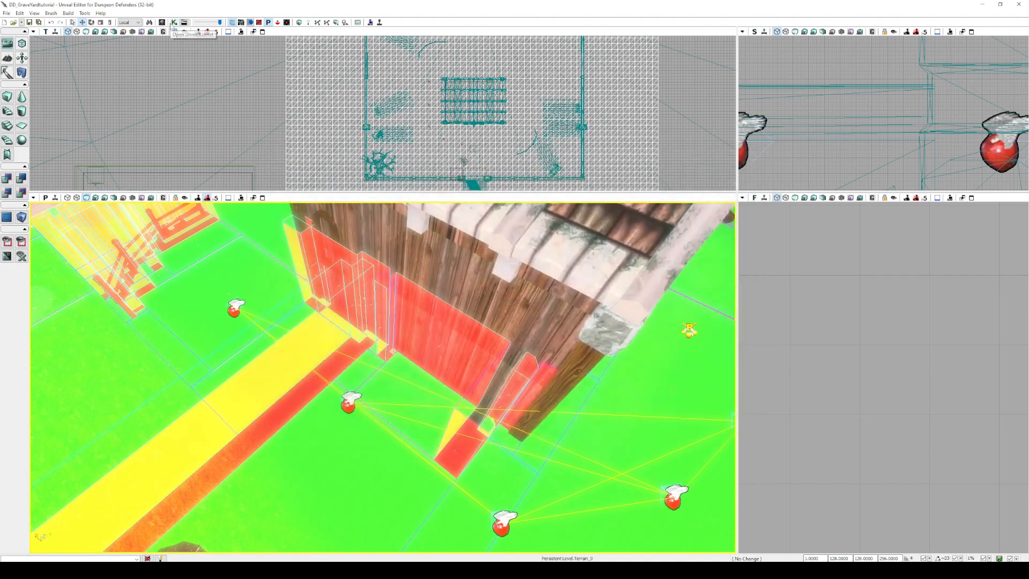
Set the SkipToBoss variable in the main Kismet sequence to 0 and close Kismet.
left_click(173, 23)
left_click(460, 258)
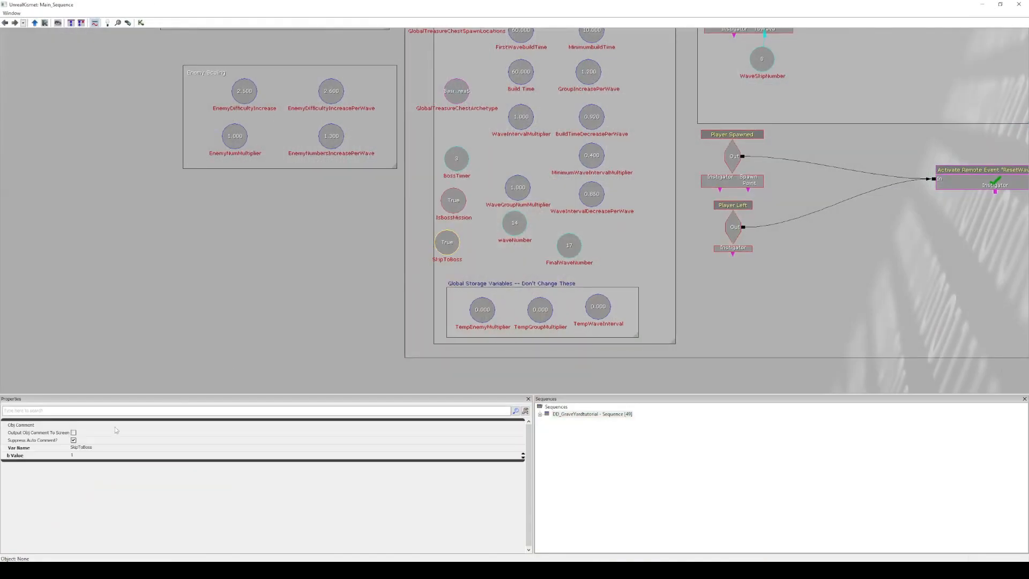
left_click(87, 457)
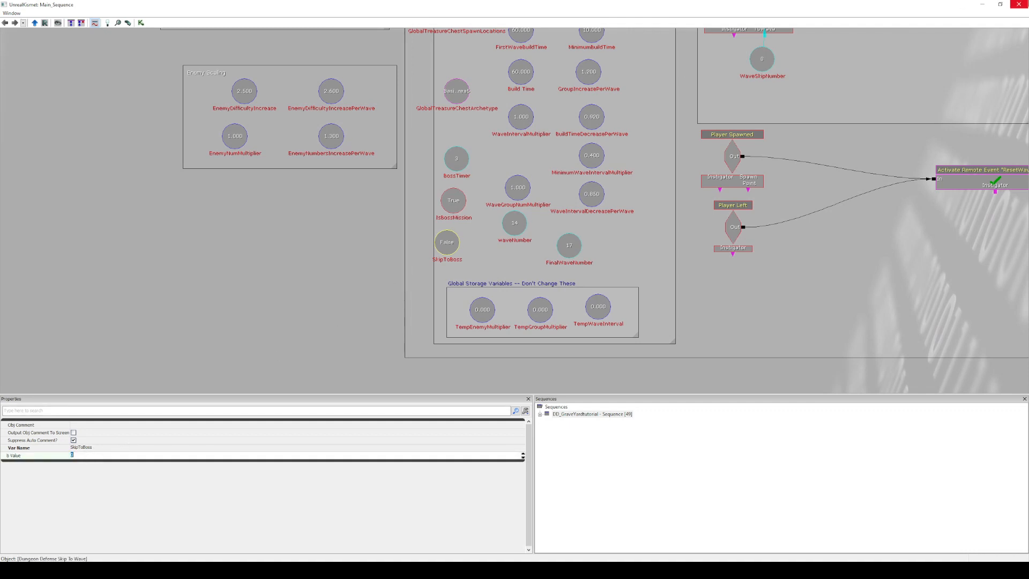
left_click(1018, 4)
Launch another playtest from the ground near the flight path nodes, maximize its window and resume the game.
right_click(276, 491)
left_click(297, 487)
right_click(297, 490)
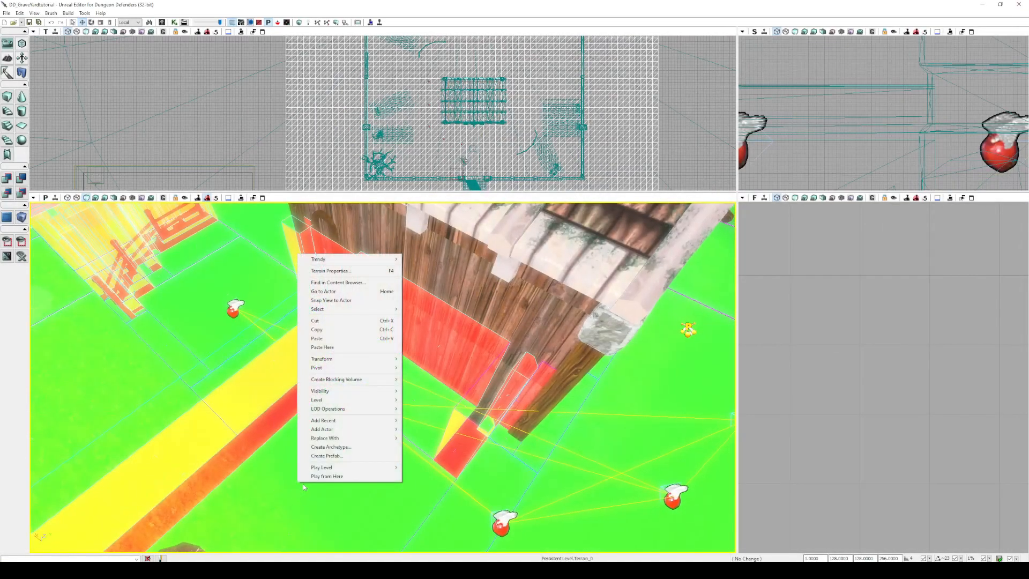
left_click(316, 476)
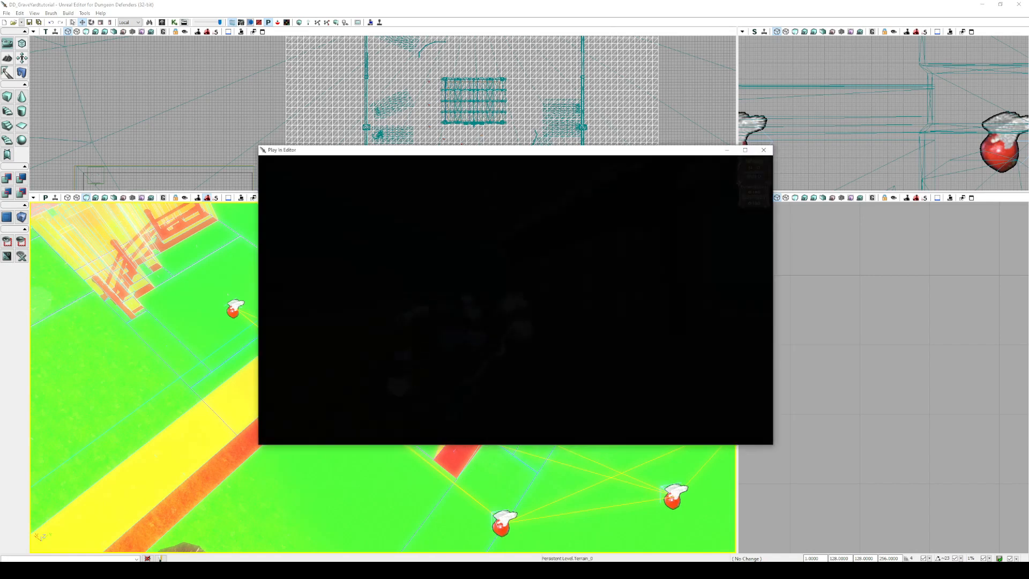
left_click(745, 150)
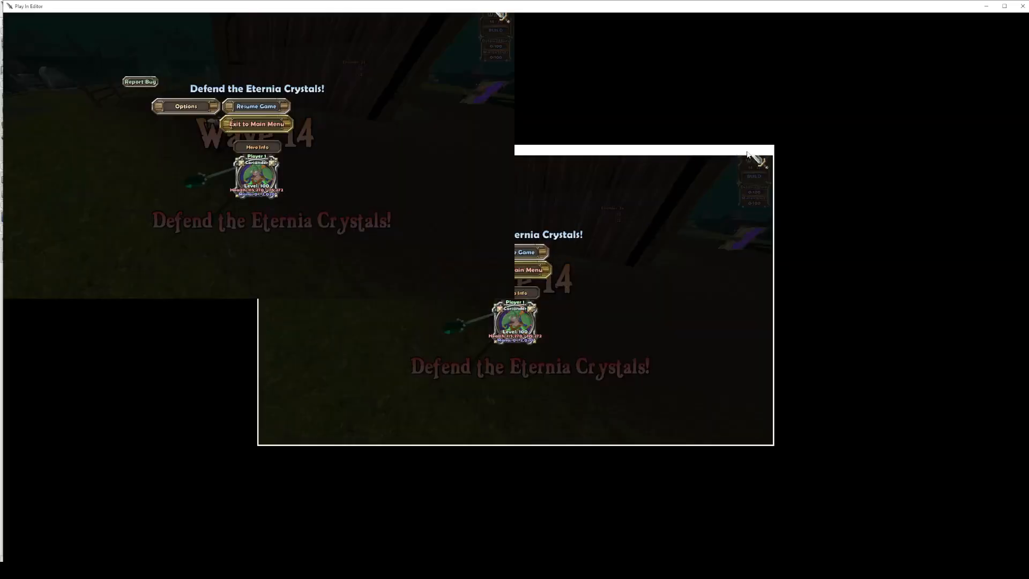
left_click(745, 173)
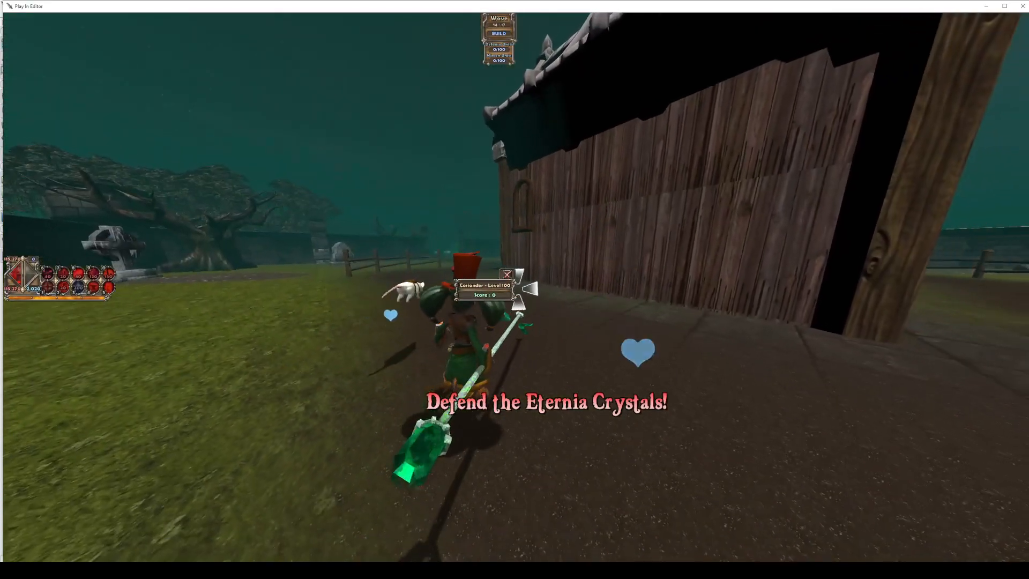
Start the combat phase, examine how the wyverns fly around the building to the crystal, and end the playtest.
key("g")
key("w")
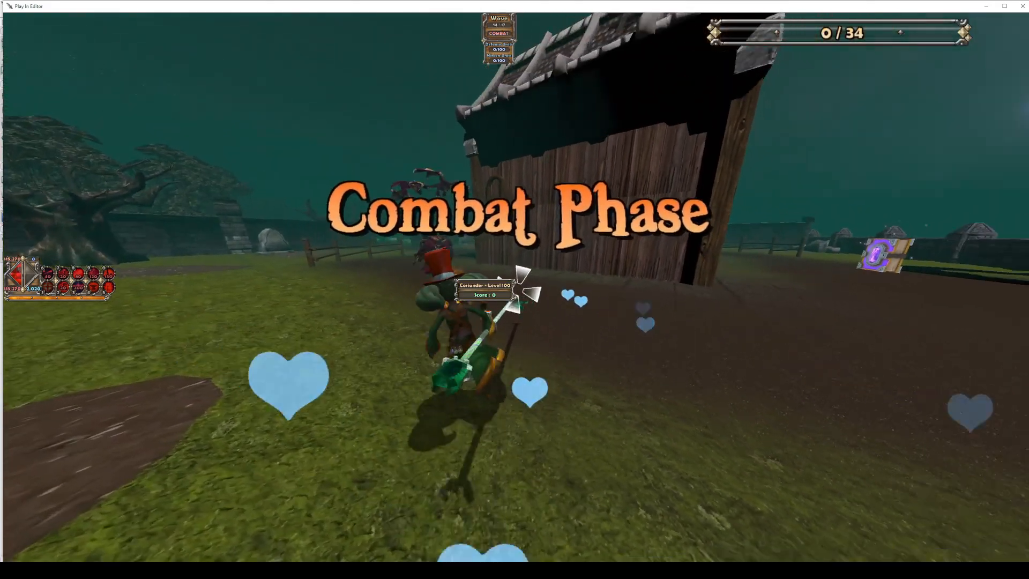
key("s")
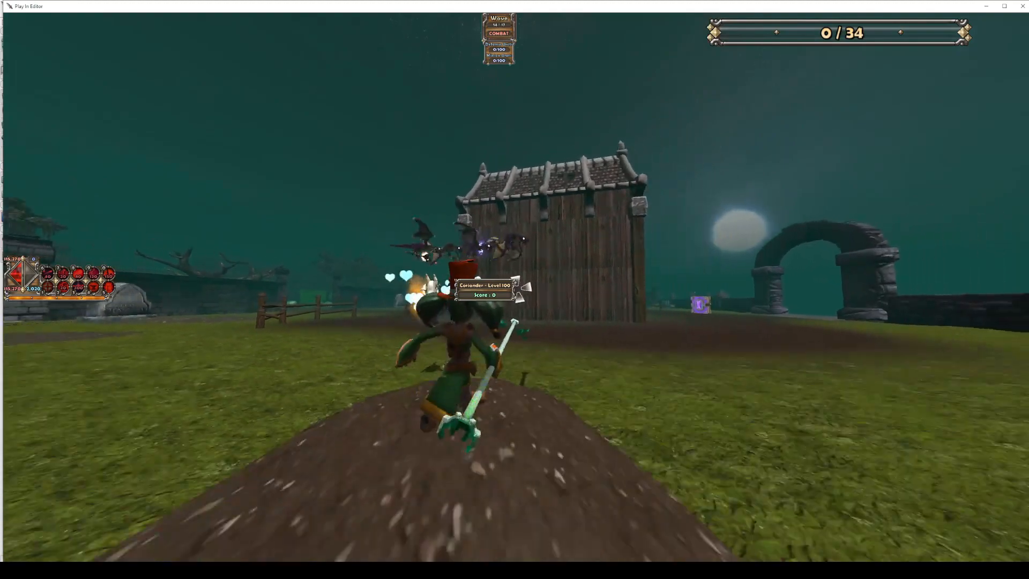
key("d")
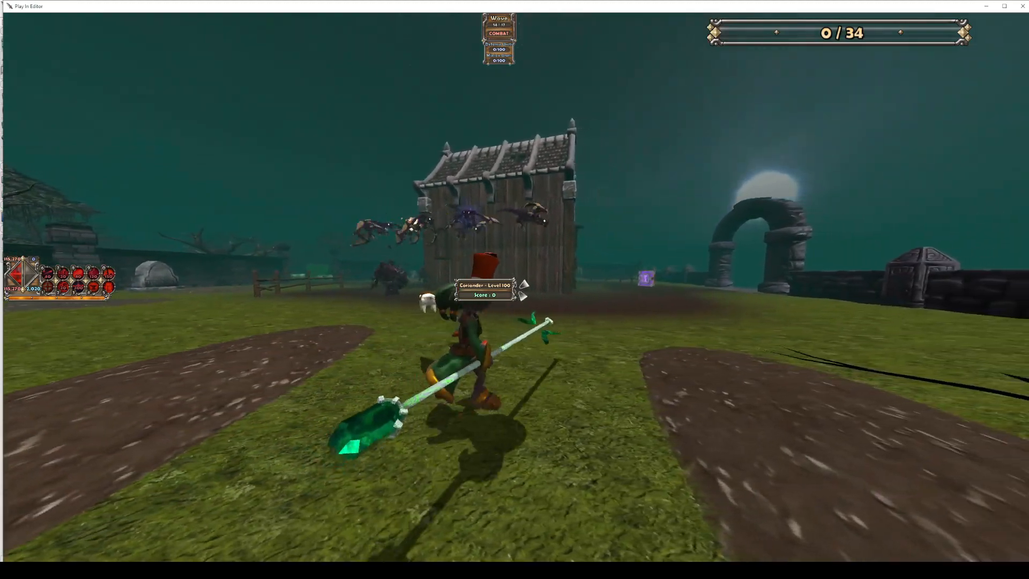
key("w")
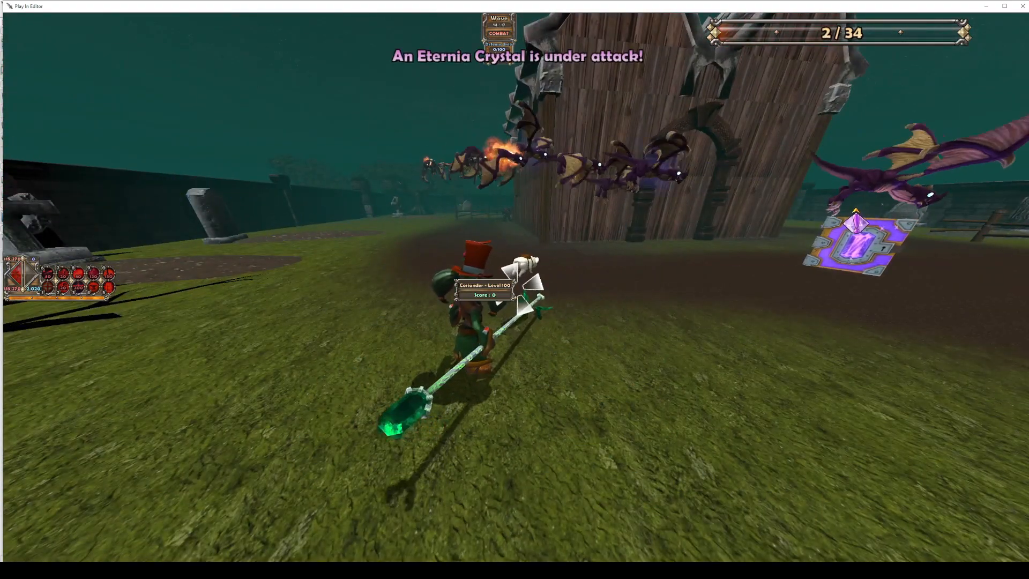
key("Escape")
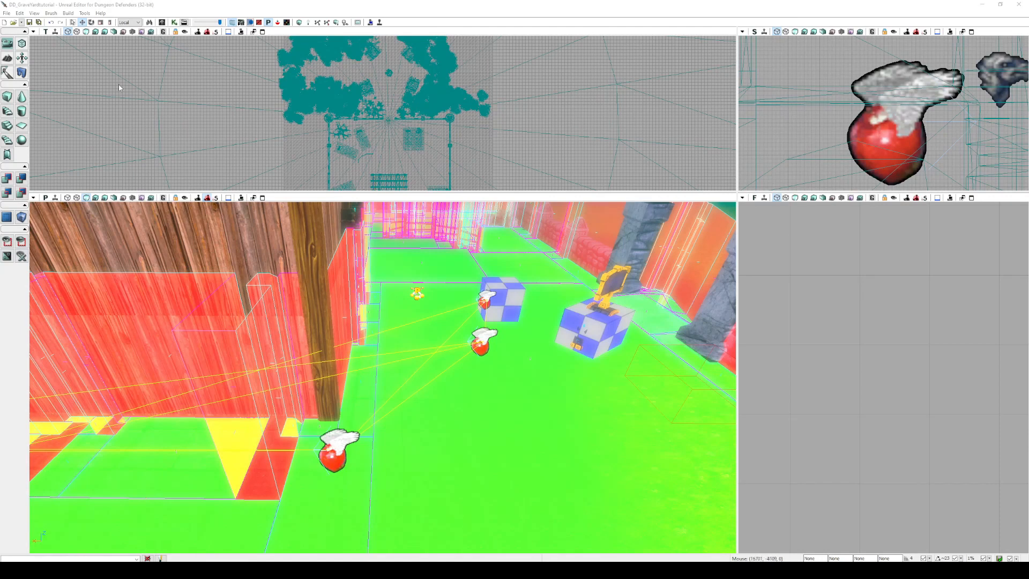
Capture the whole graveyard map from the lit, maximized top view with Snipping Tool and copy the snip.
left_click(99, 32)
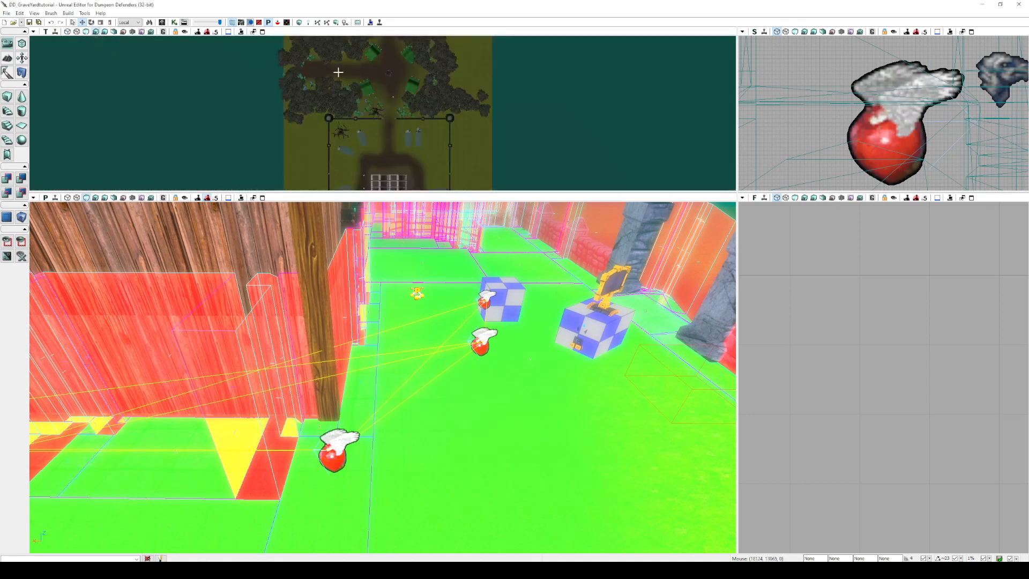
left_click(262, 32)
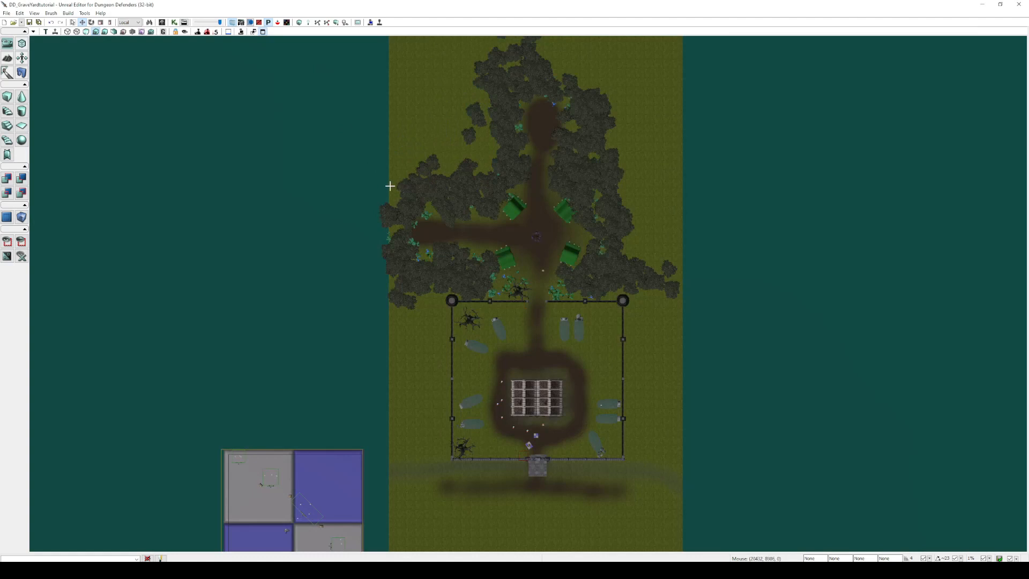
key("super")
type("sn")
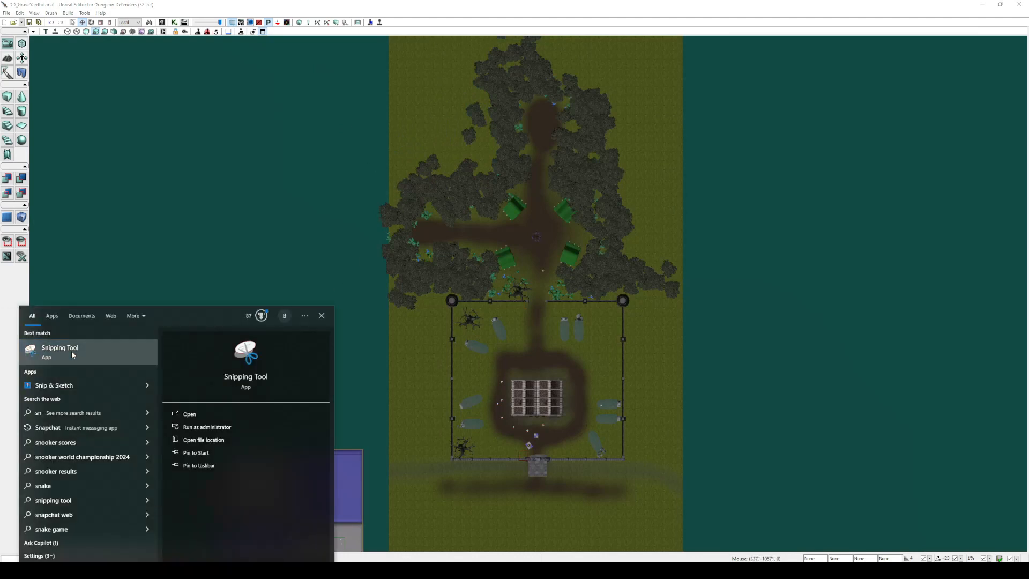
left_click(72, 351)
left_click(541, 368)
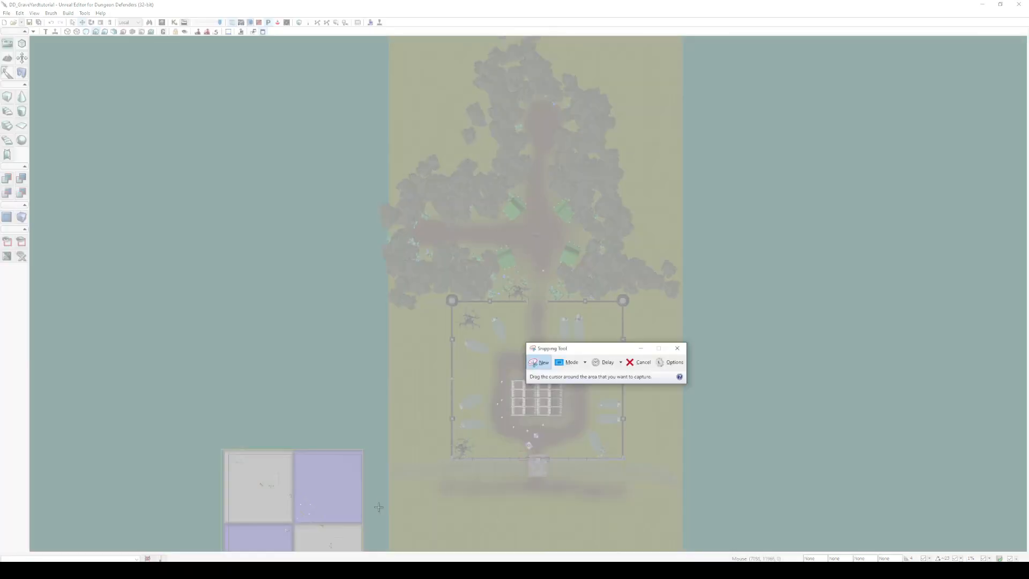
left_click_drag(379, 507, 674, 42)
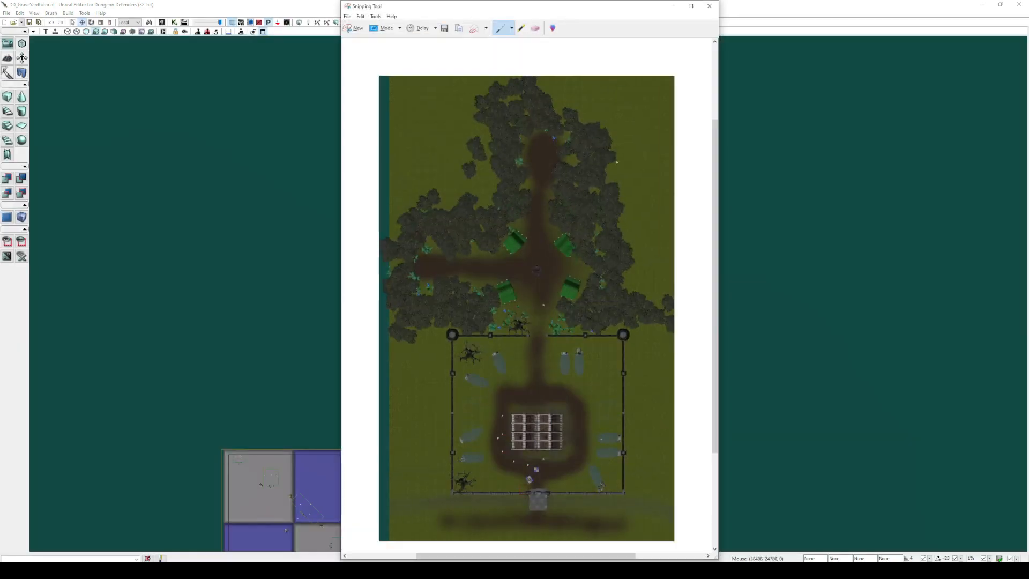
right_click(583, 224)
left_click(603, 238)
Switch to GIMP.
key("super")
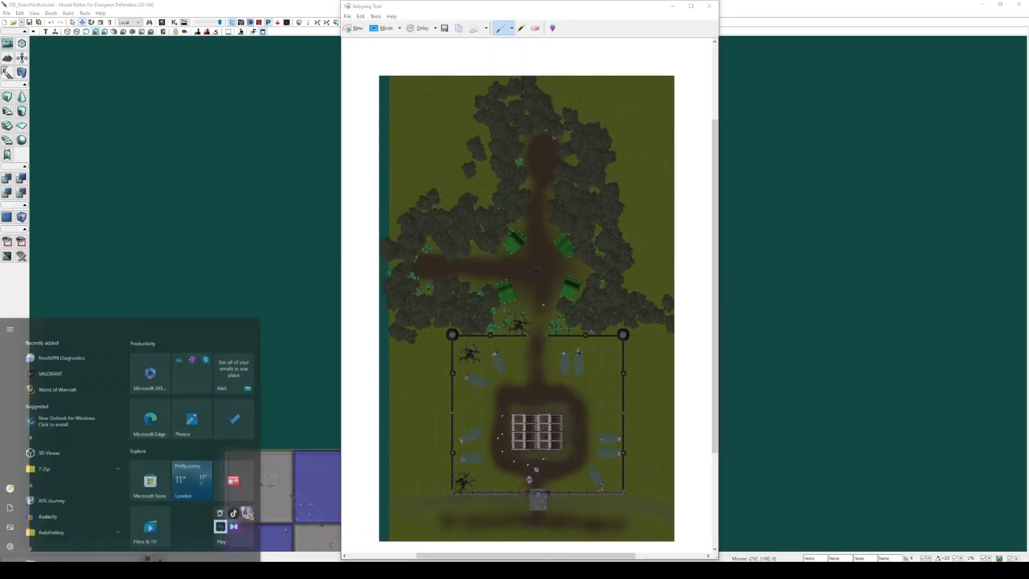
type("gimp")
key("Return")
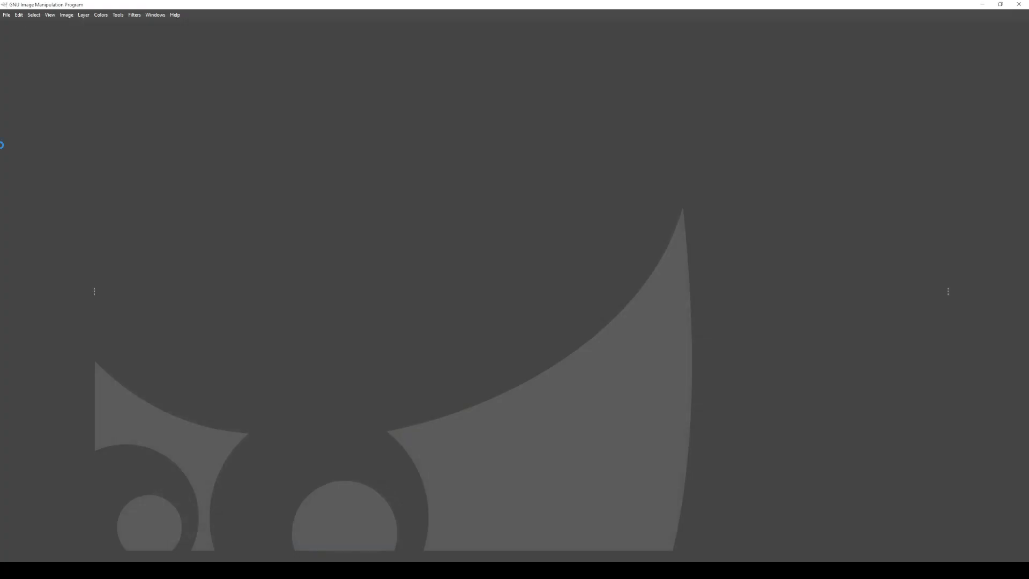
Create a new 1024 × 1024 px image and paste the copied top-view map capture into it.
left_click(6, 15)
left_click(22, 25)
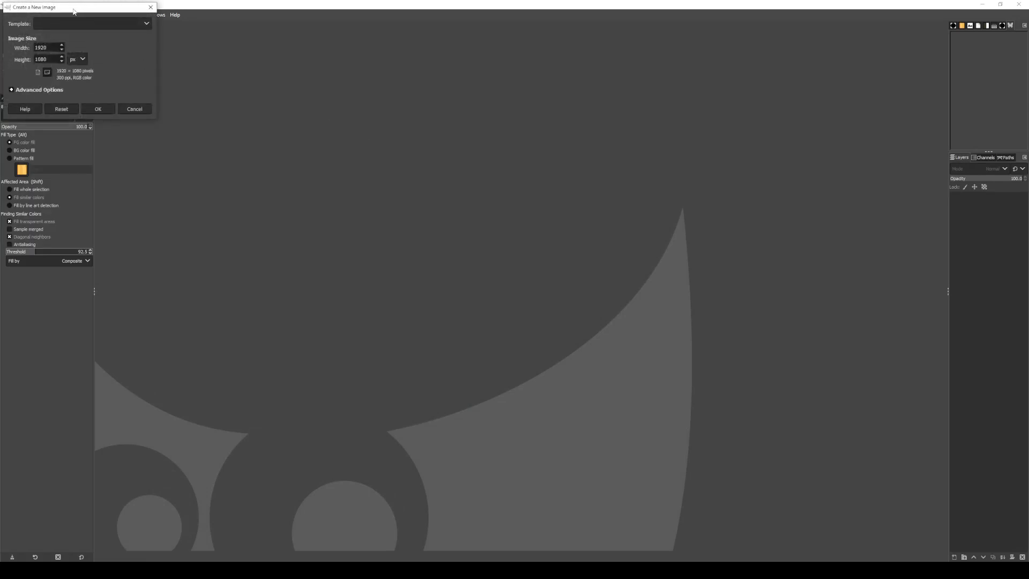
left_click_drag(74, 11, 474, 178)
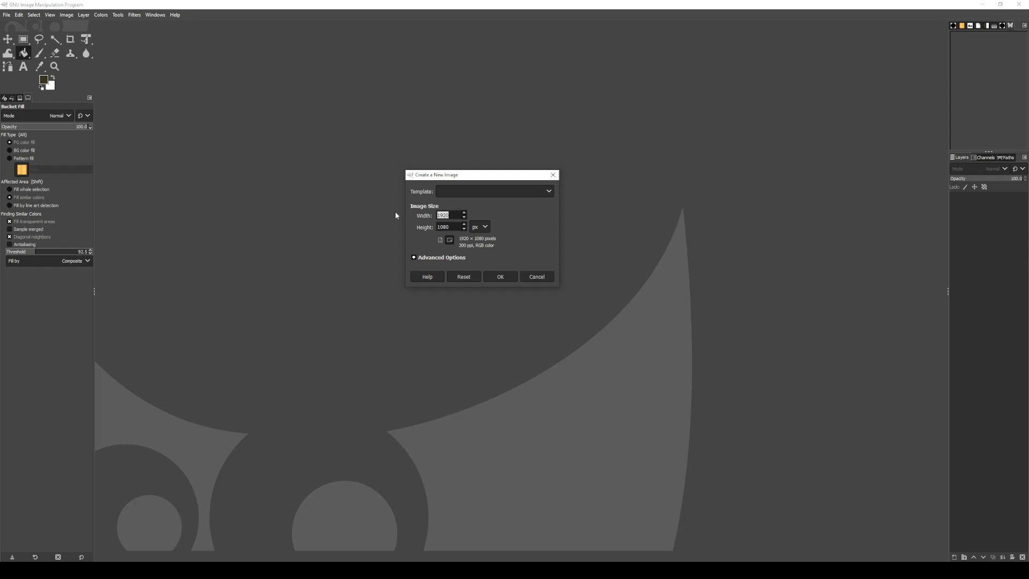
type("512")
key("shift+Tab")
type("1024")
key("Tab")
type("1024")
left_click(513, 279)
key("ctrl+v")
scroll(776, 265, "down", 2, "ctrl")
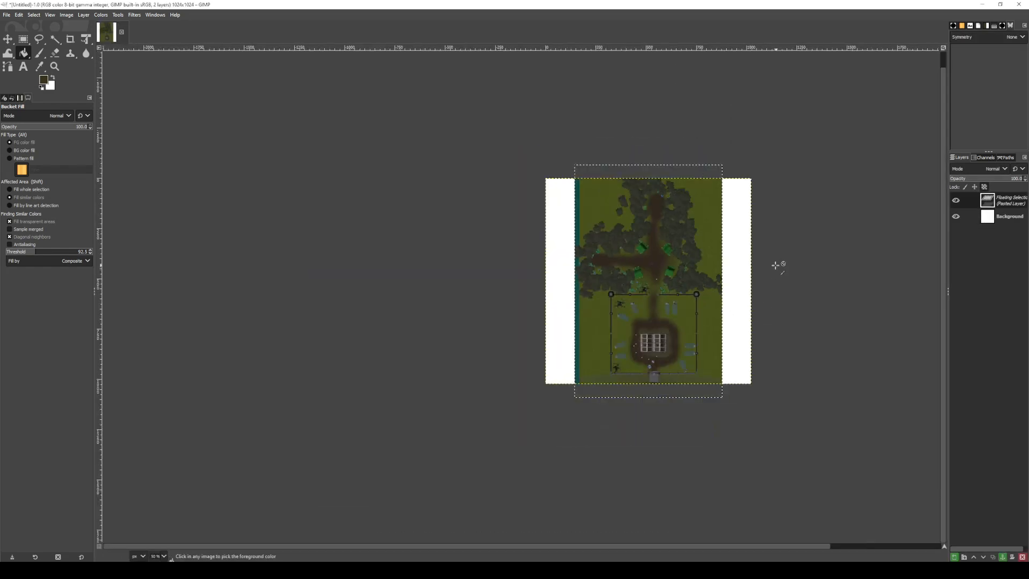
Turn the pasted map capture into its own layer, then scale it down proportionally and centre it within the canvas.
right_click(994, 198)
left_click(943, 262)
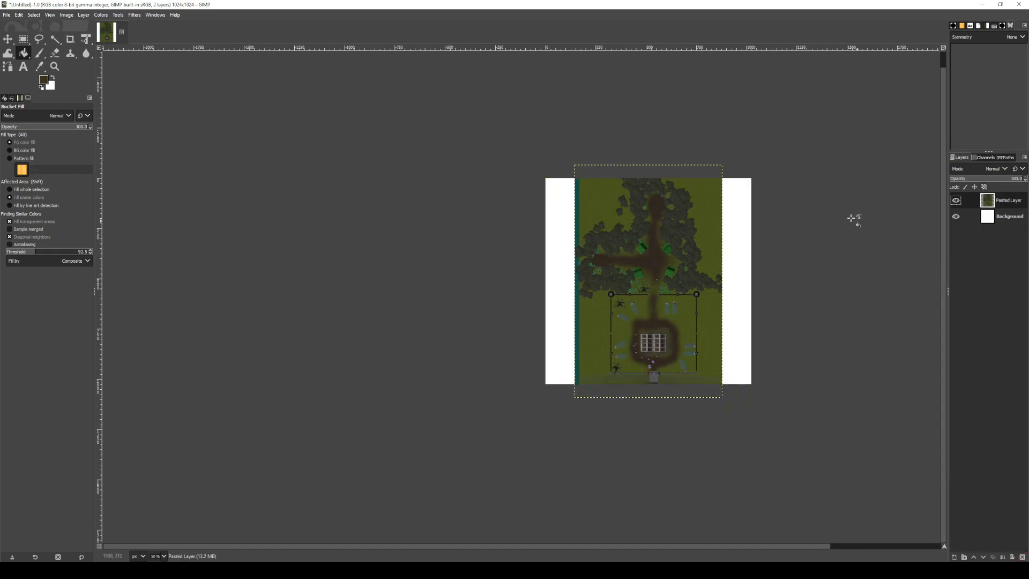
key("shift+t")
left_click(743, 158)
left_click_drag(727, 159, 700, 188)
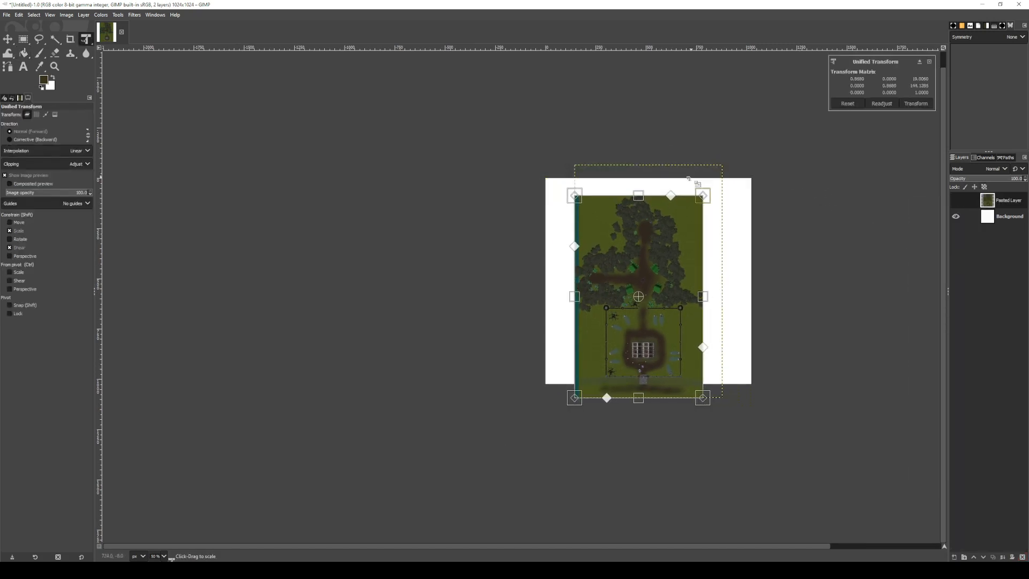
left_click_drag(662, 234, 680, 220)
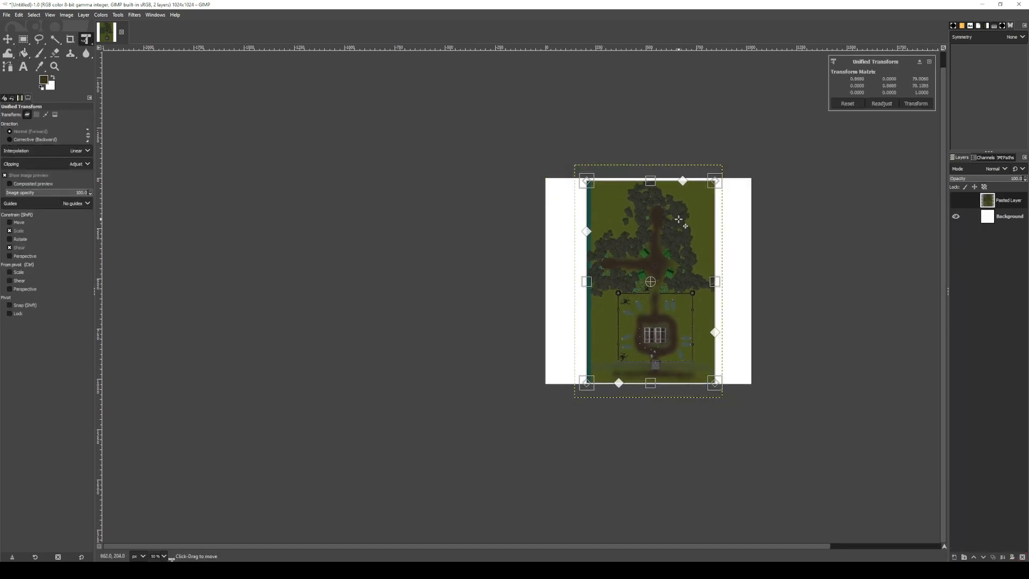
key("Return")
scroll(832, 265, "up", 1, "ctrl")
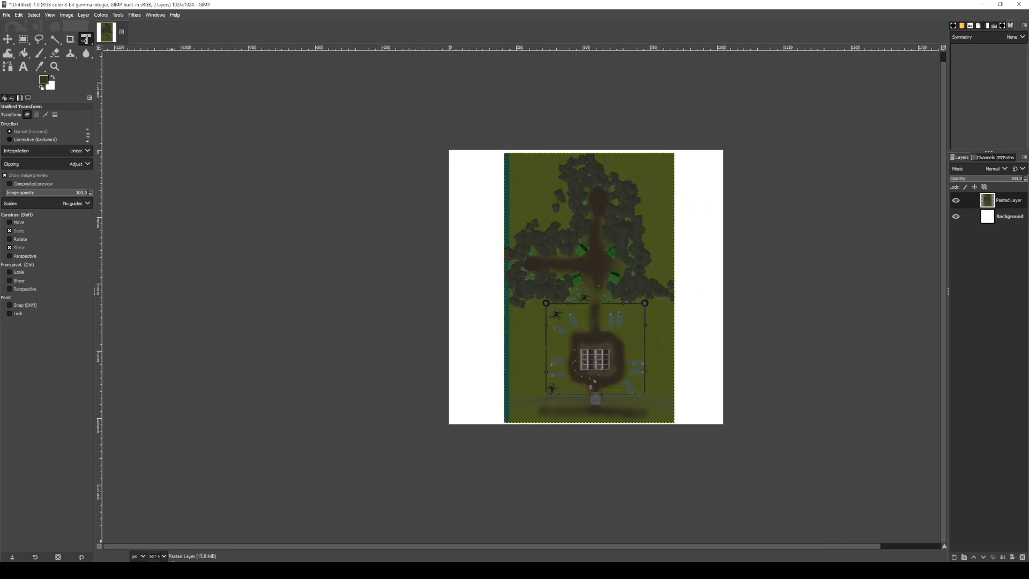
Copy the minimap colour reference strip from the web guide and paste it into the GIMP image as a new layer.
left_click(173, 569)
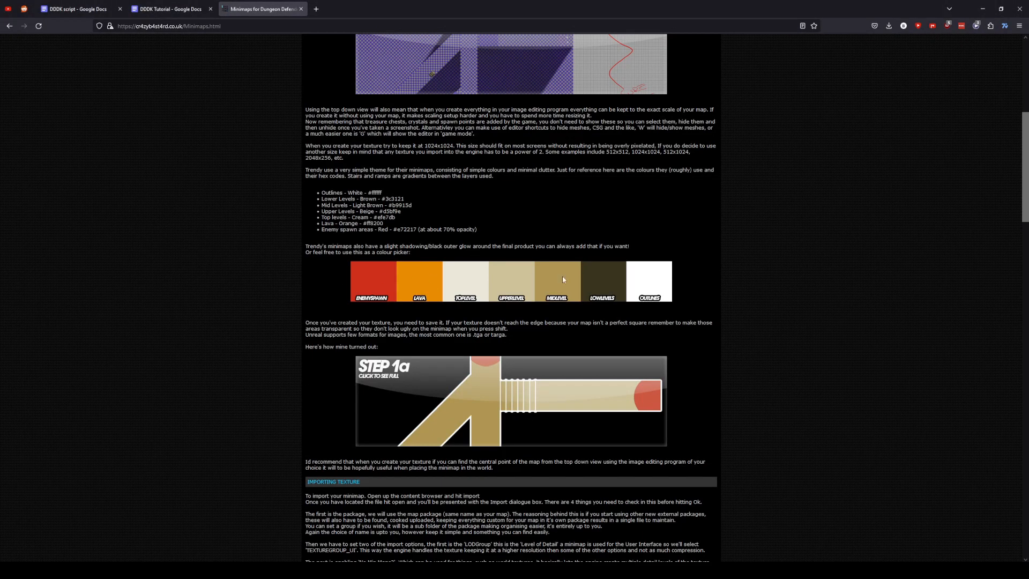
right_click(602, 283)
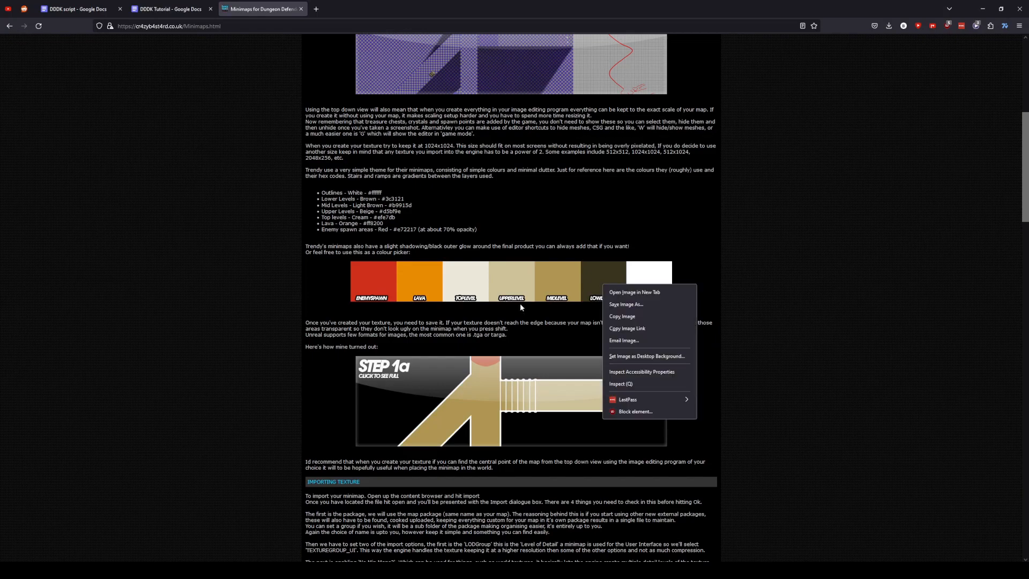
left_click(645, 314)
key("alt+Tab")
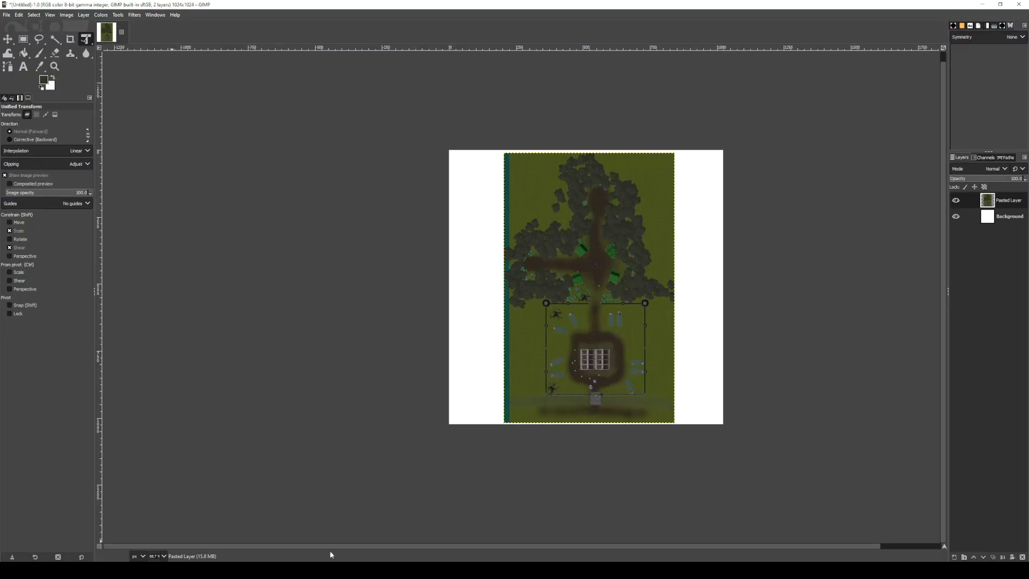
key("ctrl+v")
right_click(1002, 198)
left_click(961, 265)
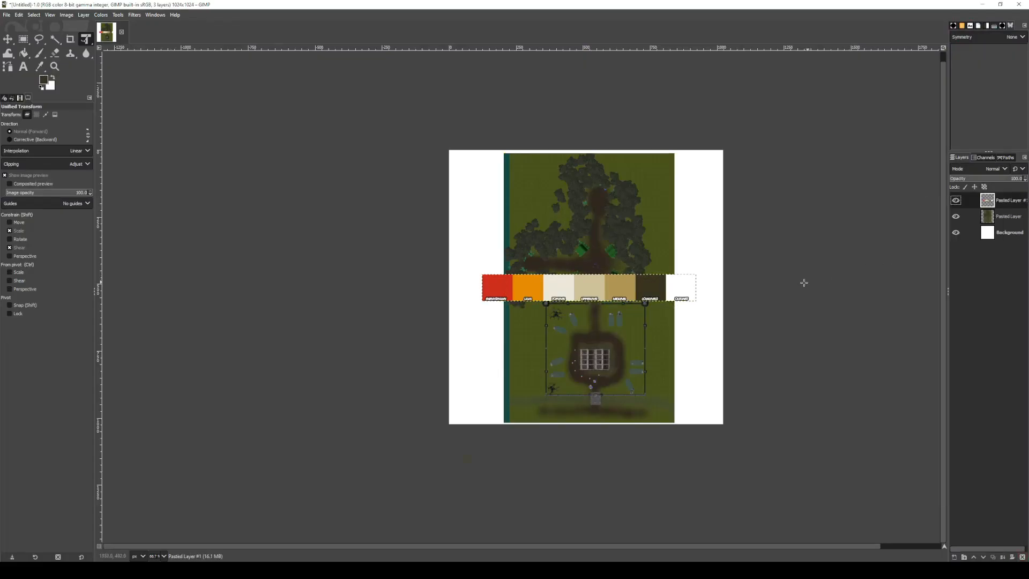
Add a transparent 1024 × 1024 layer named New, sample the Midlevel tan, and hide the colour strip to paint on the new layer.
scroll(801, 283, "up", 1, "ctrl")
left_click(956, 557)
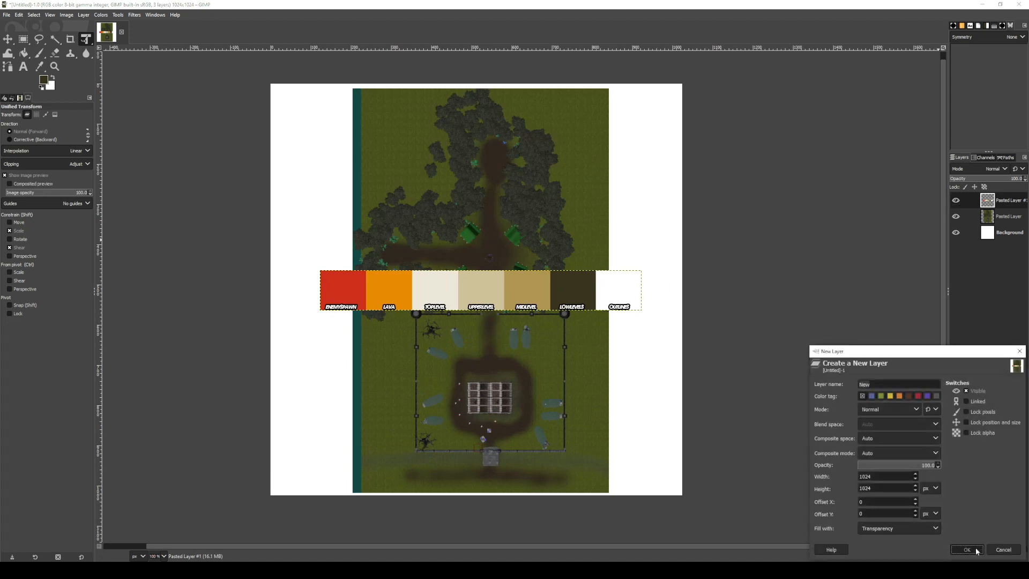
key("Return")
left_click(39, 67)
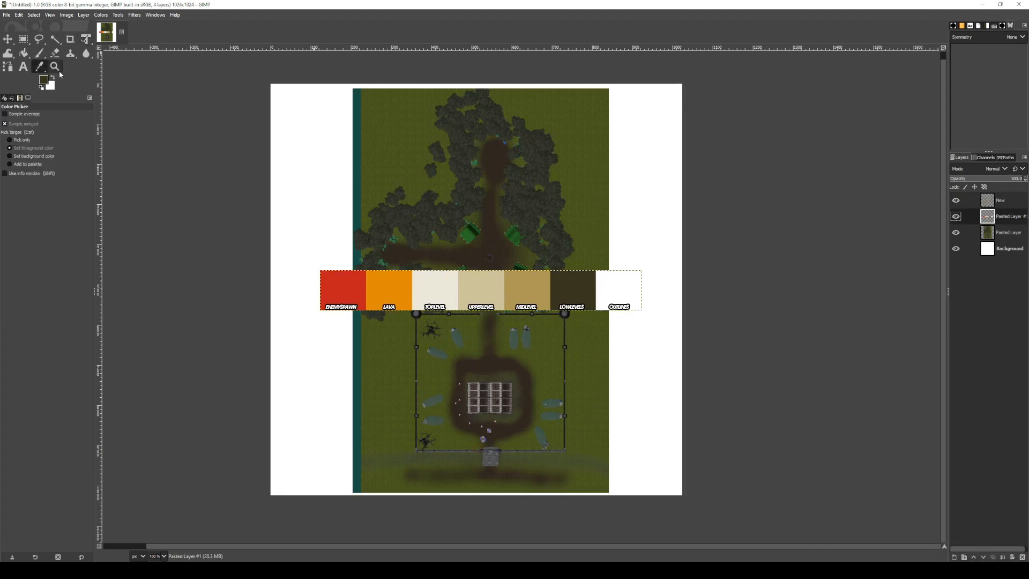
left_click(956, 216)
left_click(999, 200)
left_click(40, 52)
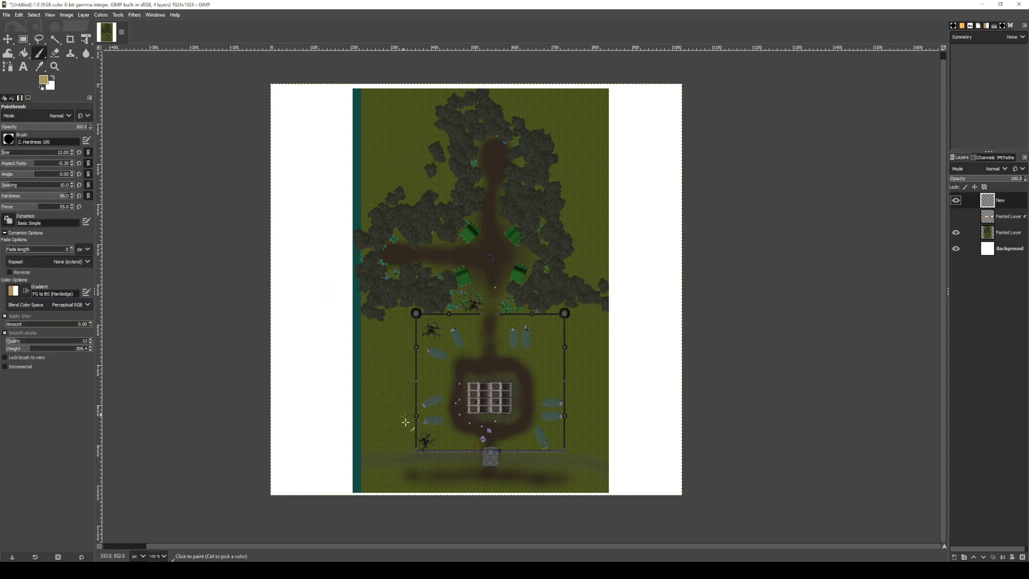
Trace the square graveyard fence with straight size 12 tan brush lines, leaving gaps at the upper entrance and the lower gate.
scroll(423, 444, "up", 1, "ctrl")
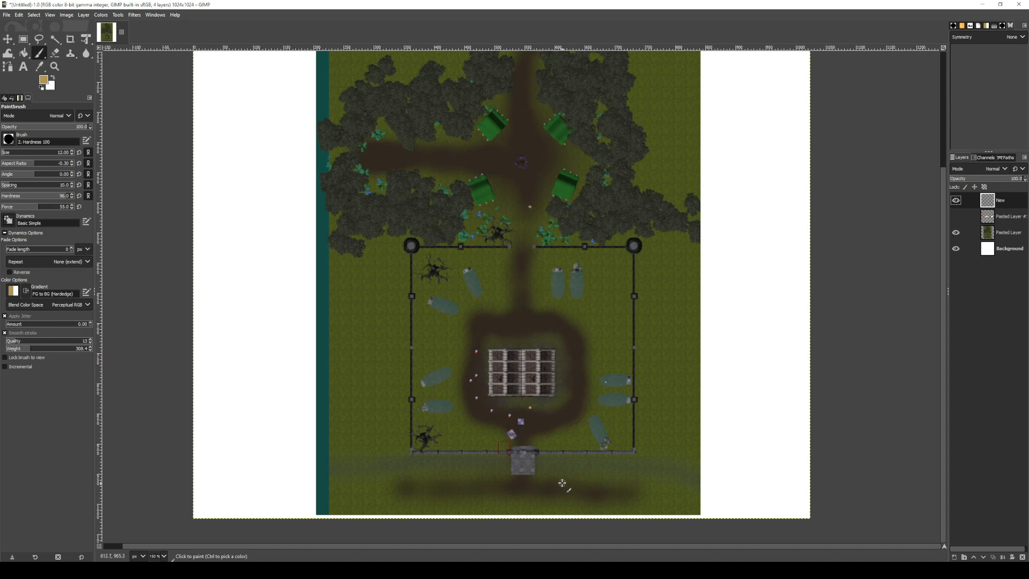
scroll(520, 482, "up", 1, "ctrl")
left_click(521, 444)
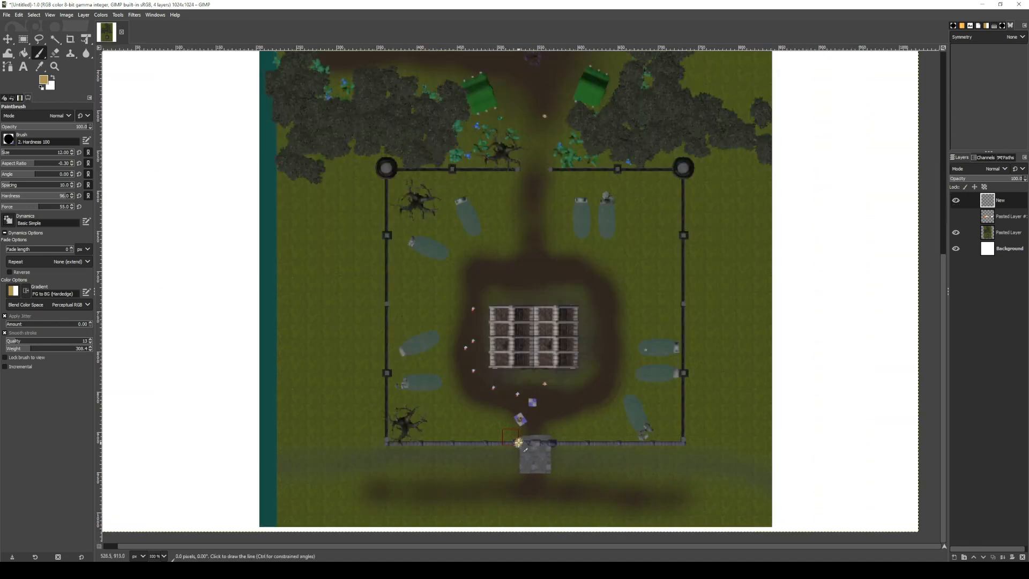
left_click(386, 443, "shift")
left_click(386, 170, "shift")
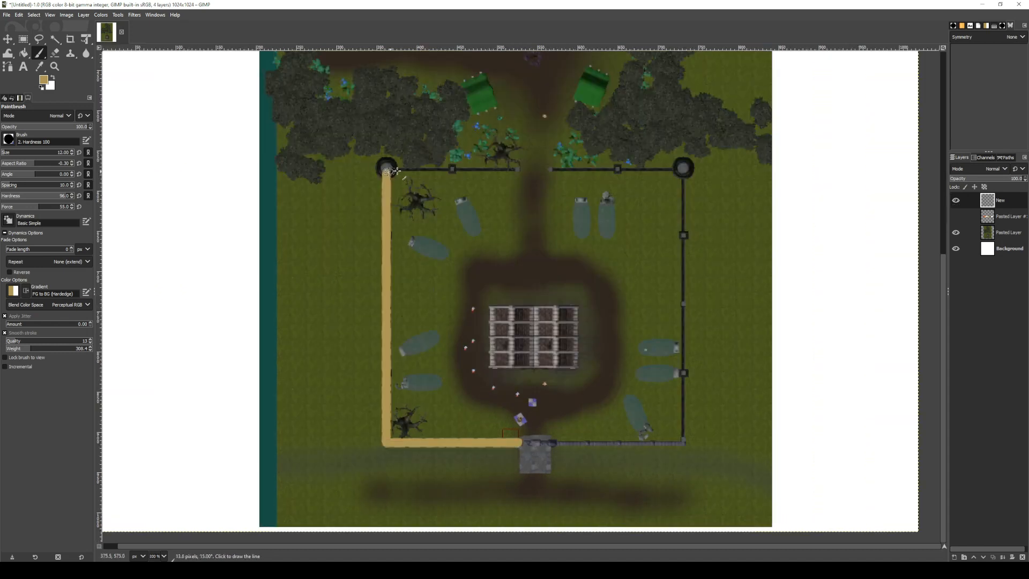
left_click(520, 171, "shift")
left_click(554, 169)
left_click(683, 169, "shift")
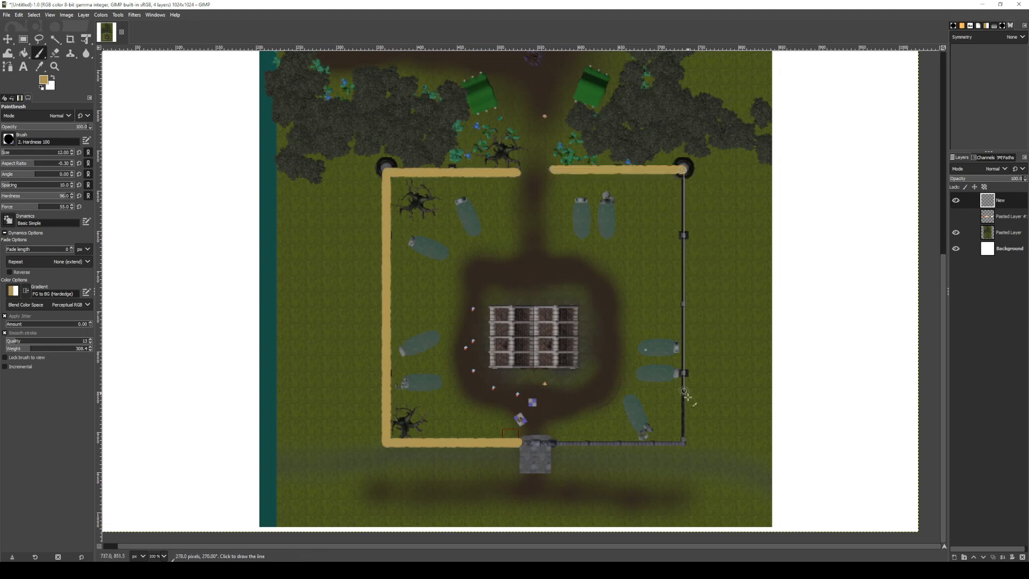
left_click(684, 441, "shift")
left_click(554, 443, "shift")
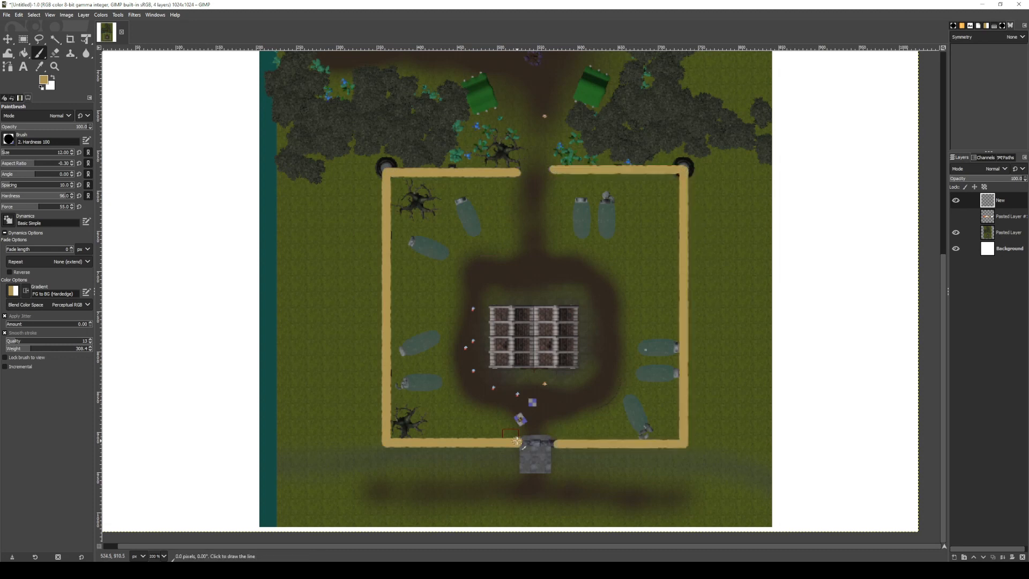
Outline the gate passage and the long horizontal strip below the graveyard with straight tan lines, joining both sides of the gate gap.
left_click(517, 476, "shift")
left_click(337, 476, "shift")
left_click(338, 515, "shift")
left_click(690, 515, "shift")
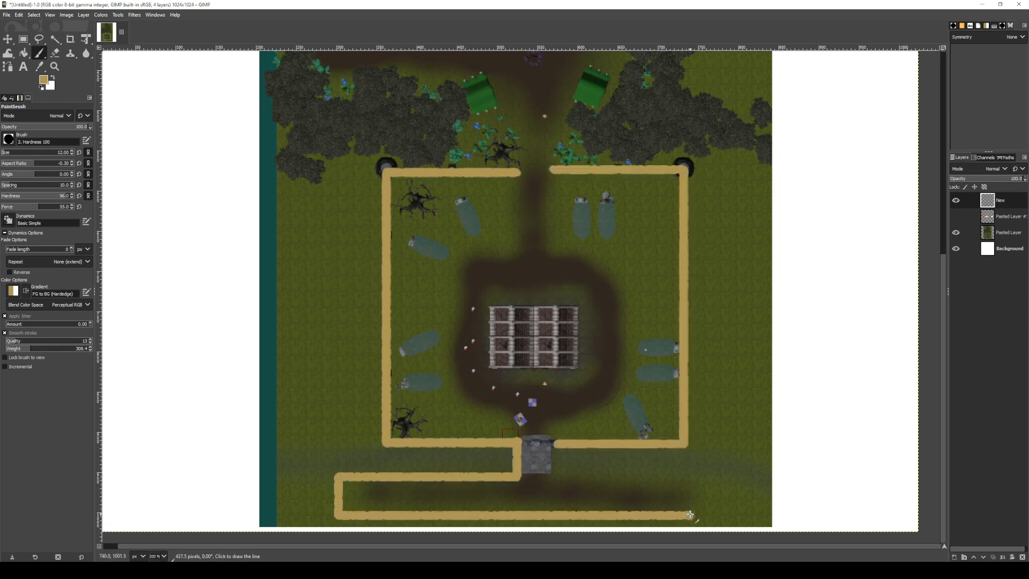
left_click(690, 480, "shift")
left_click(550, 479, "shift")
left_click(553, 443, "shift")
Continue the tan outline from the fence's upper gap around the western forest path and back to the crossroads.
scroll(541, 369, "up", 2)
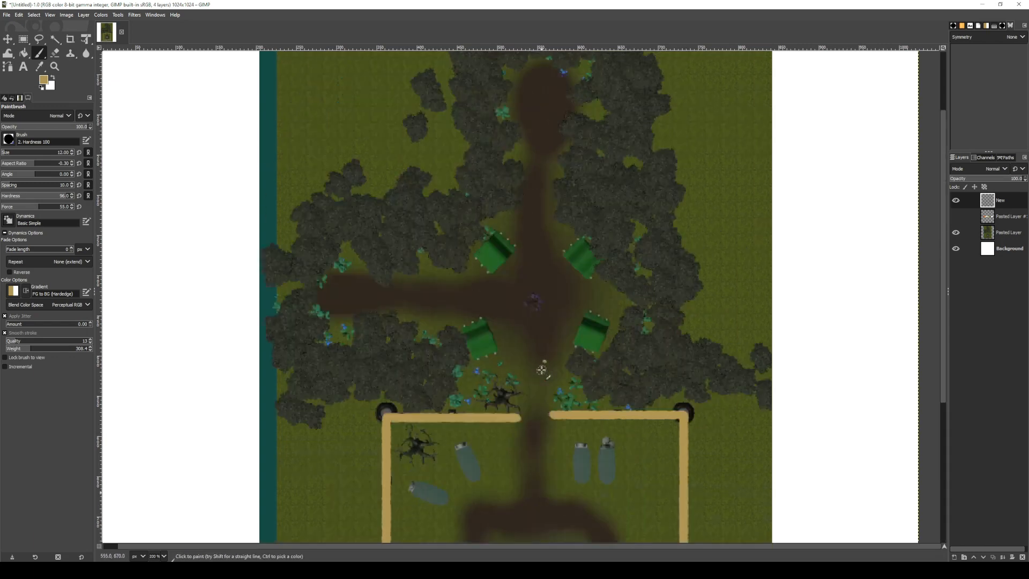
left_click(517, 355, "shift")
left_click(501, 331, "shift")
left_click(291, 330, "shift")
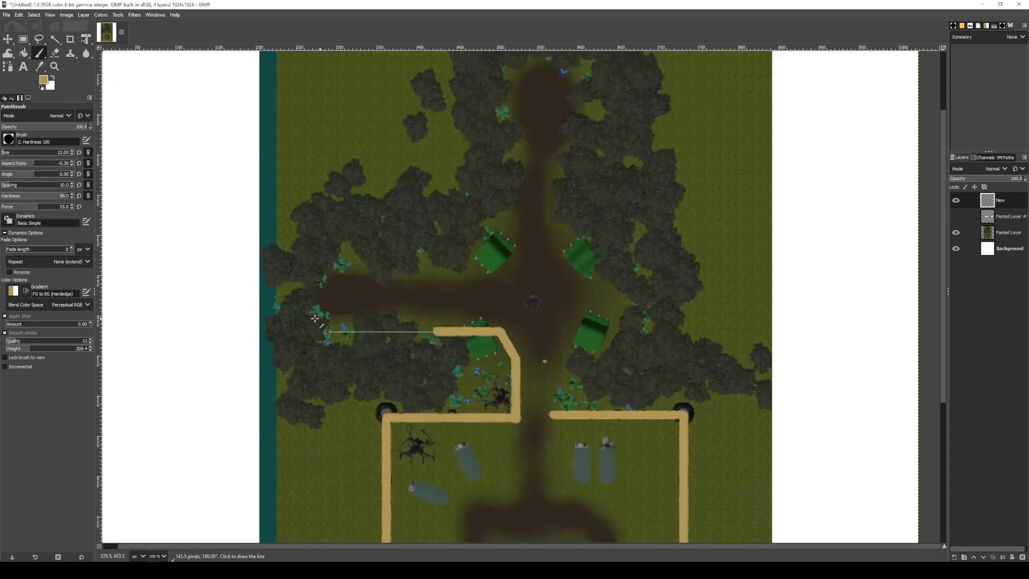
left_click(313, 253, "shift")
left_click(508, 256, "shift")
Outline the western edge of the northern path and loop the tan line around the clearing at its end.
scroll(505, 241, "up", 2)
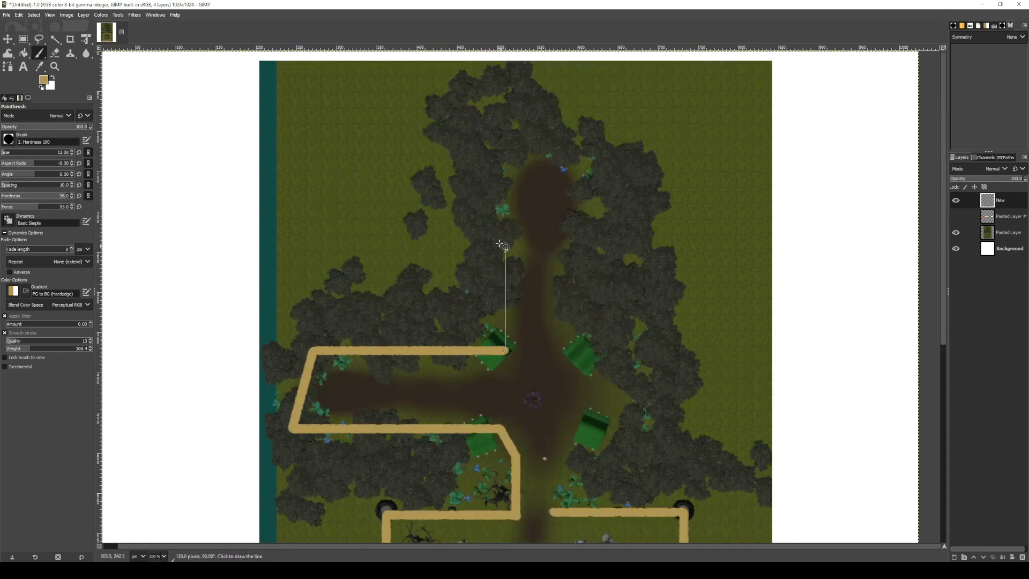
left_click(506, 234, "shift")
left_click(470, 204, "shift")
left_click(500, 161, "shift")
left_click(540, 135, "shift")
left_click(582, 159, "shift")
left_click(599, 190, "shift")
left_click(591, 221, "shift")
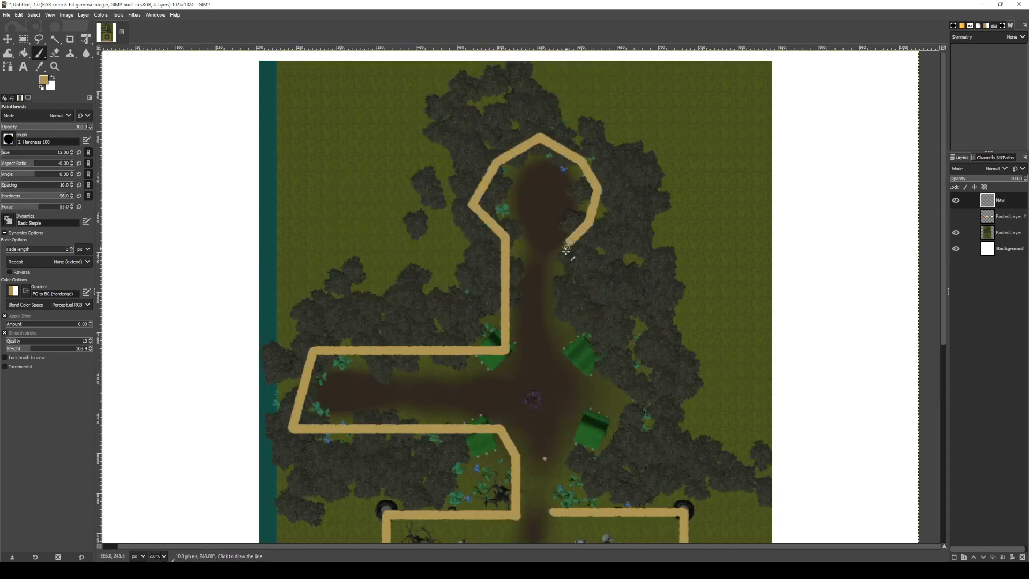
left_click(569, 242, "shift")
Run the tan outline down the eastern side of the path and crossroads to close it at the fence's upper gap.
left_click(570, 327, "shift")
left_click(638, 368, "shift")
left_click(626, 434, "shift")
left_click(566, 452, "shift")
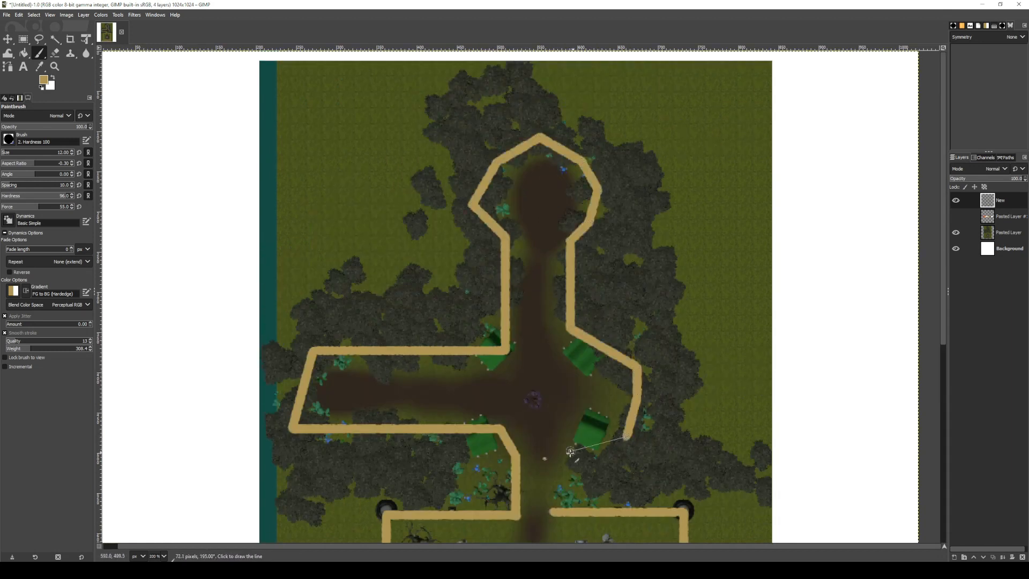
left_click(559, 480, "shift")
left_click(553, 508, "shift")
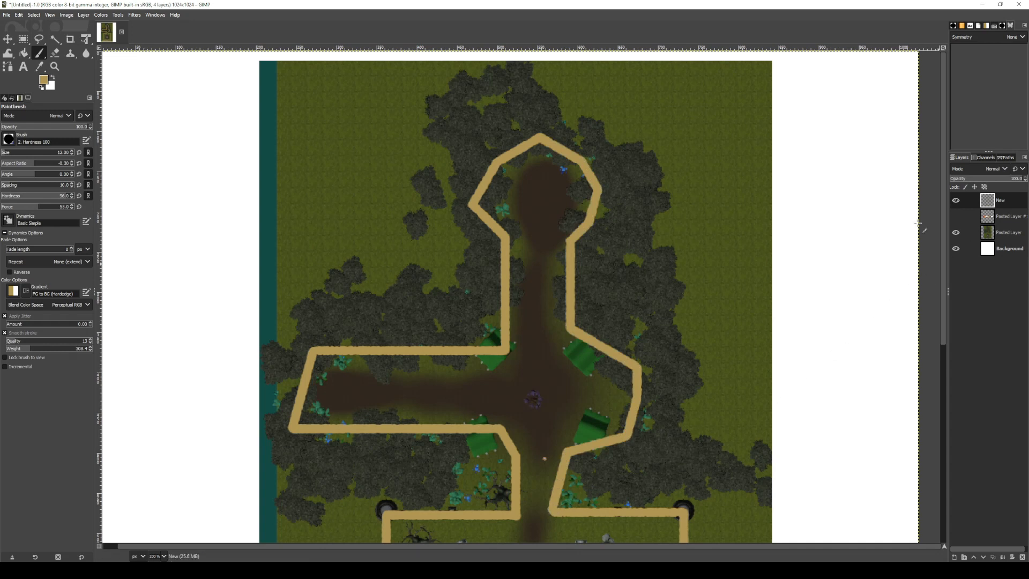
Sample the Lowlevels dark brown from the colour strip, hide the strip again, and bucket-fill the outlined area on the New layer.
left_click(956, 218)
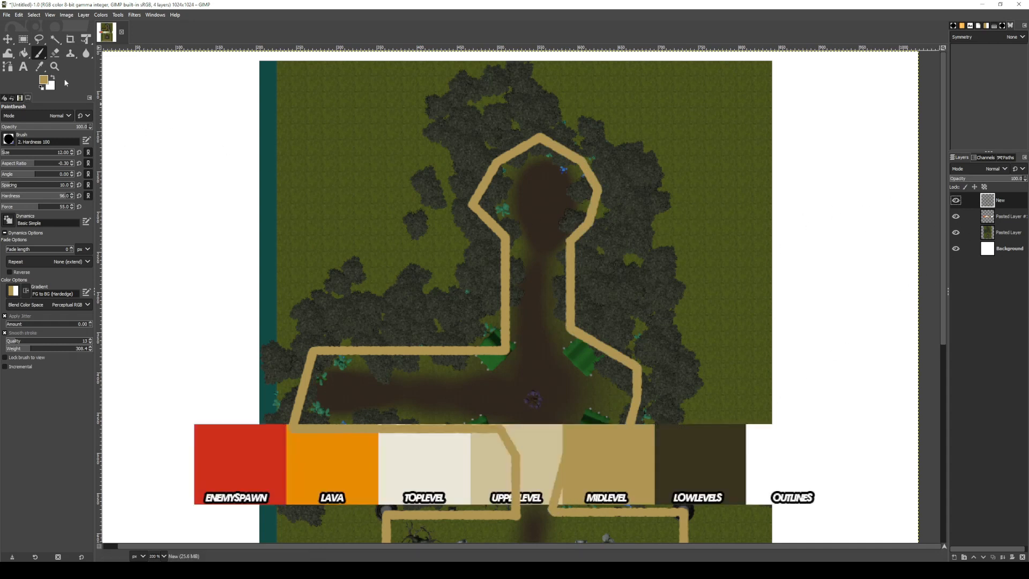
left_click(39, 67)
left_click(689, 444)
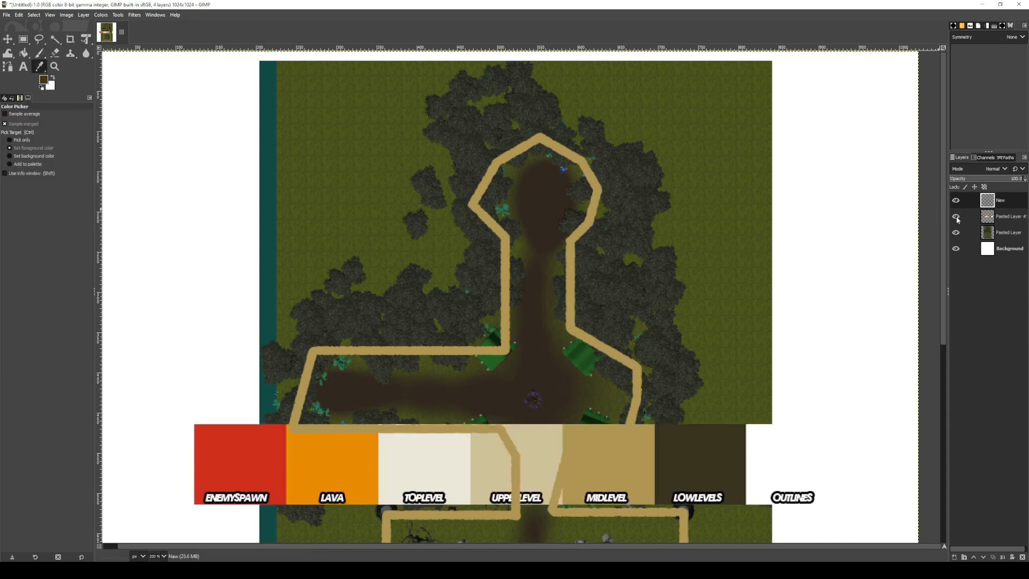
left_click(956, 216)
left_click(24, 53)
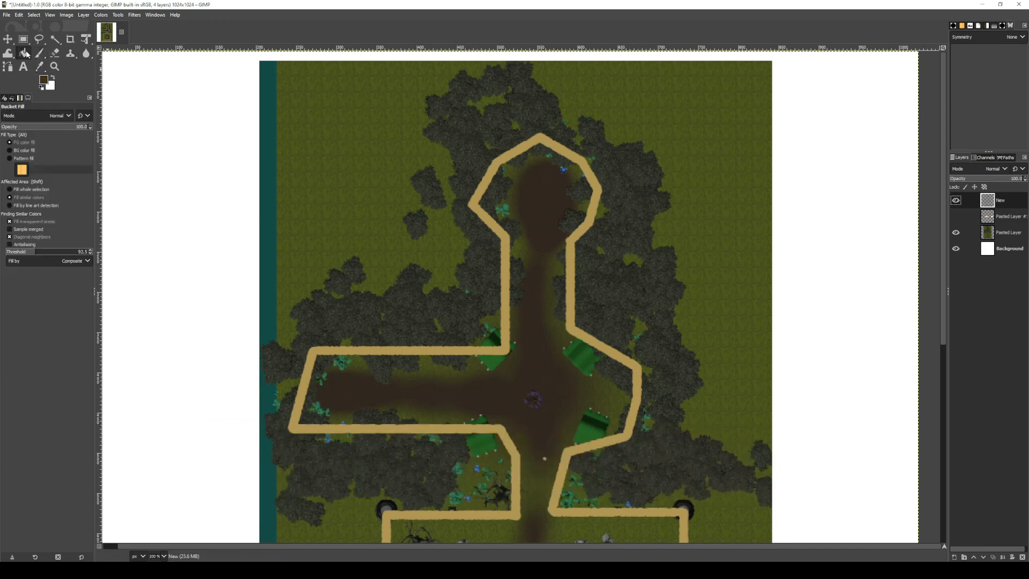
left_click(543, 366)
Hide the map capture and white background layers, leaving only the painted minimap layer visible.
scroll(543, 366, "down", 5)
left_click(956, 233)
left_click(954, 249)
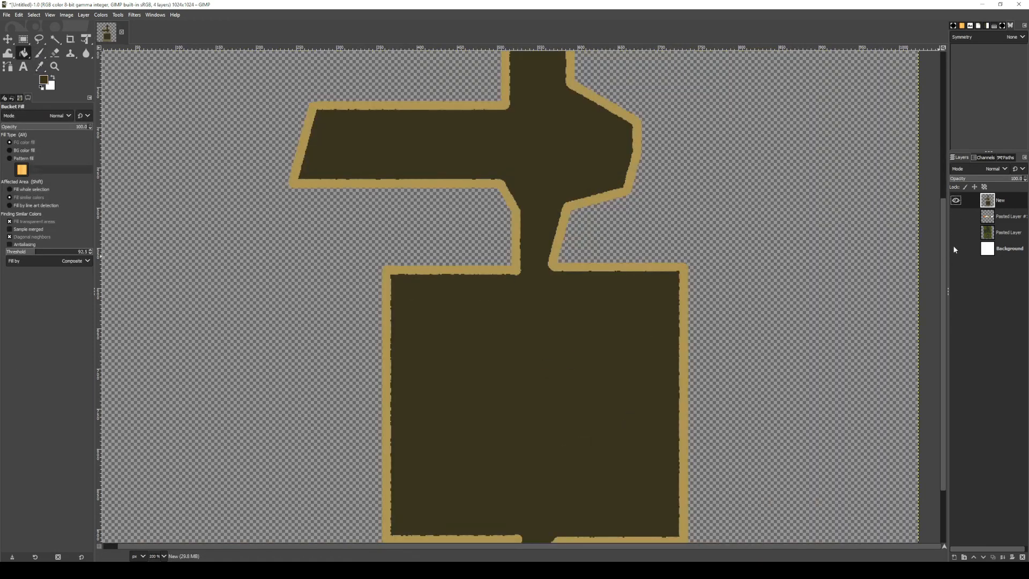
scroll(811, 266, "down", 3, "ctrl")
middle_click_drag(811, 266, 700, 273)
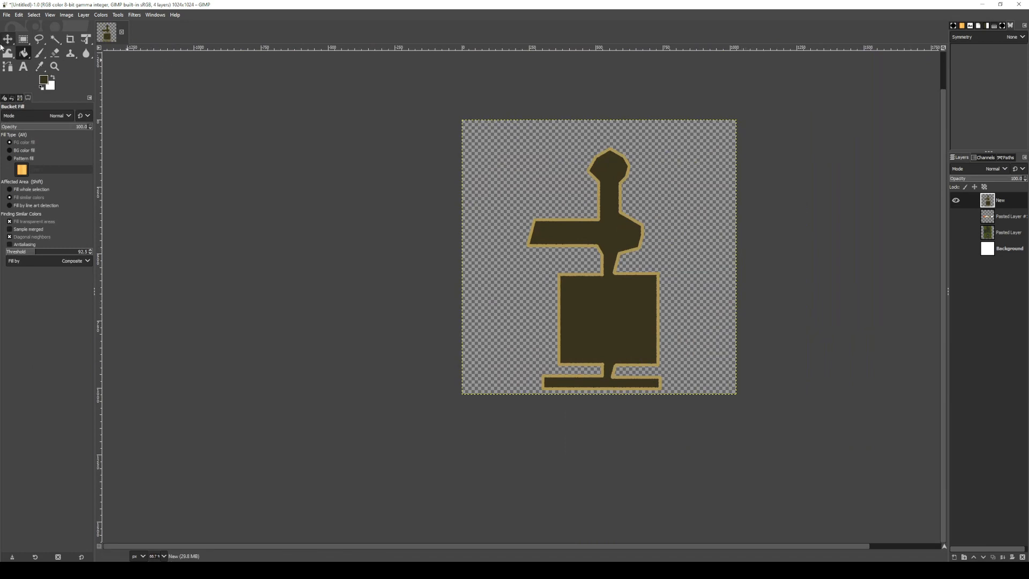
Export the minimap as a TarGA image named Miniap.tga in the Documents folder.
left_click(7, 16)
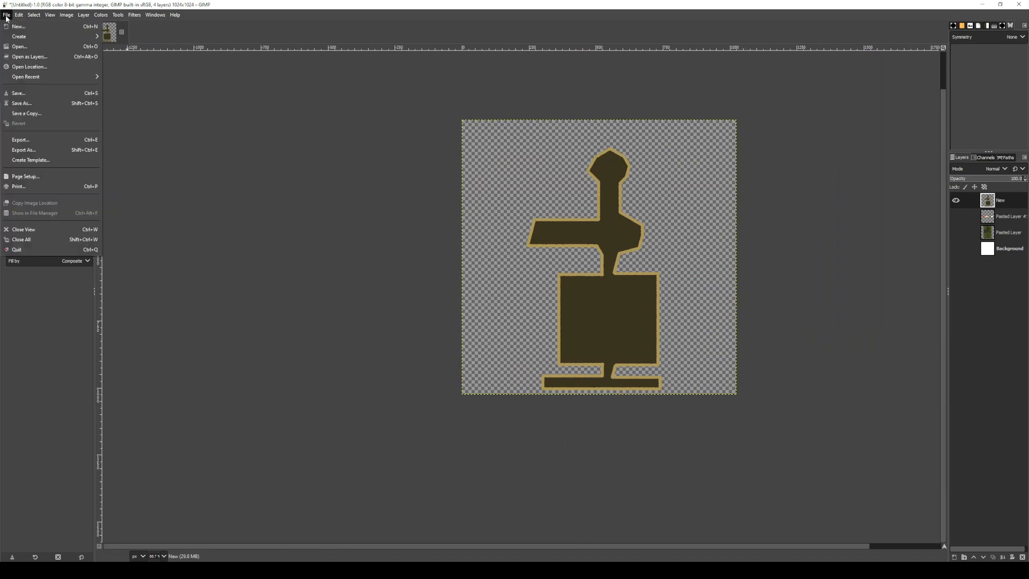
left_click(32, 139)
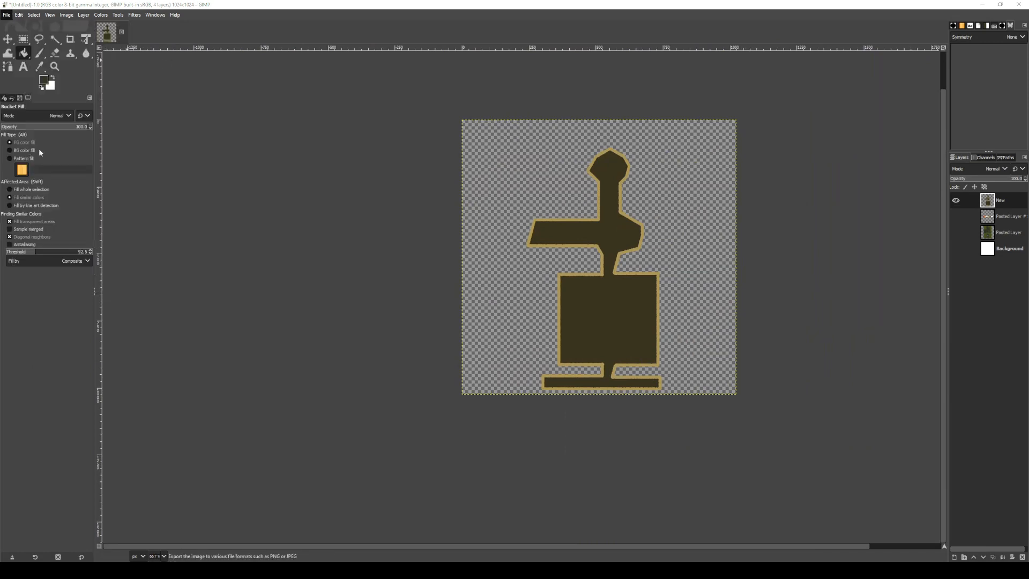
left_click(616, 400)
scroll(766, 362, "down", 15)
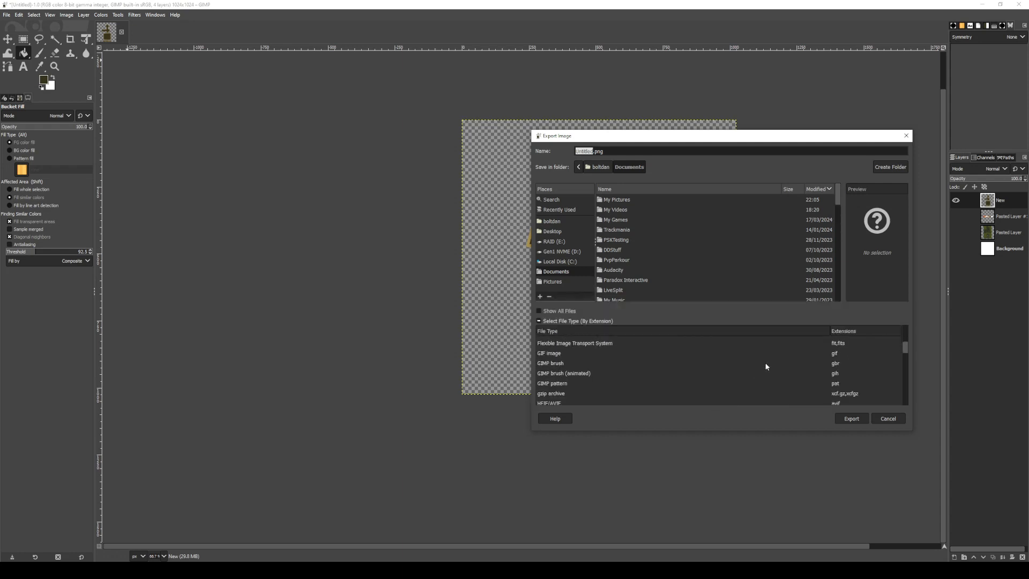
scroll(832, 384, "down", 3)
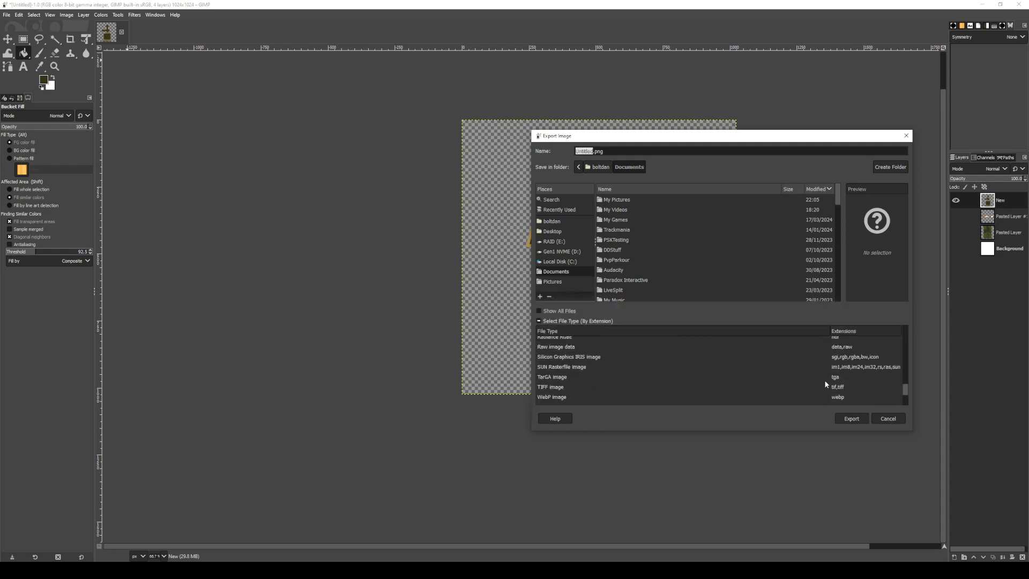
left_click(778, 377)
double_click(587, 152)
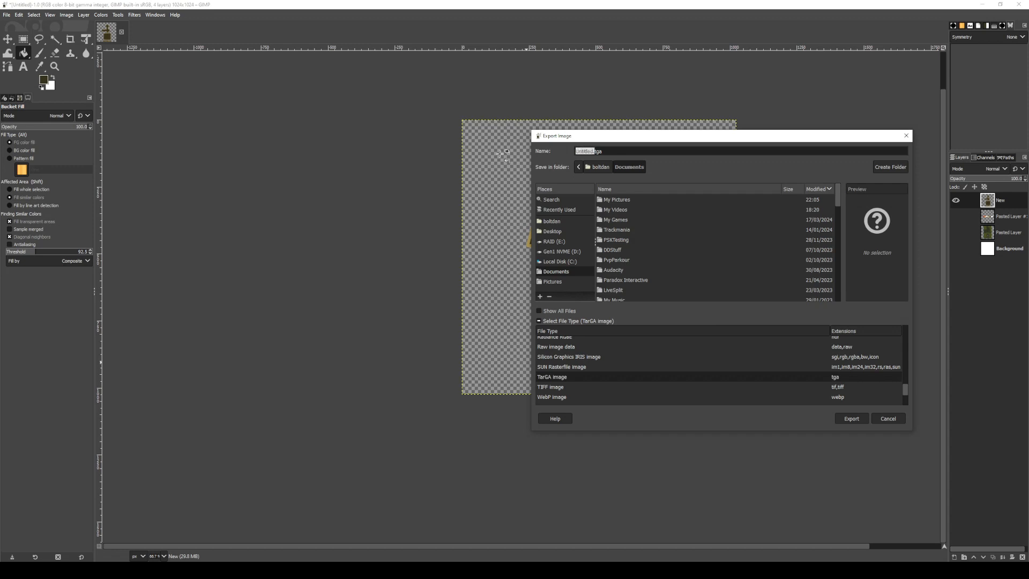
type("Miniap")
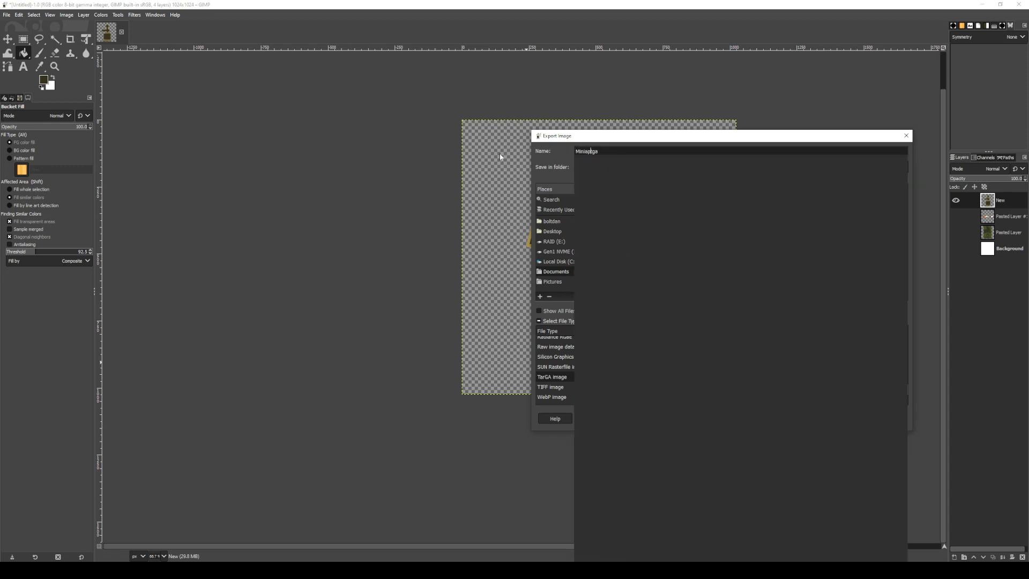
key("Return")
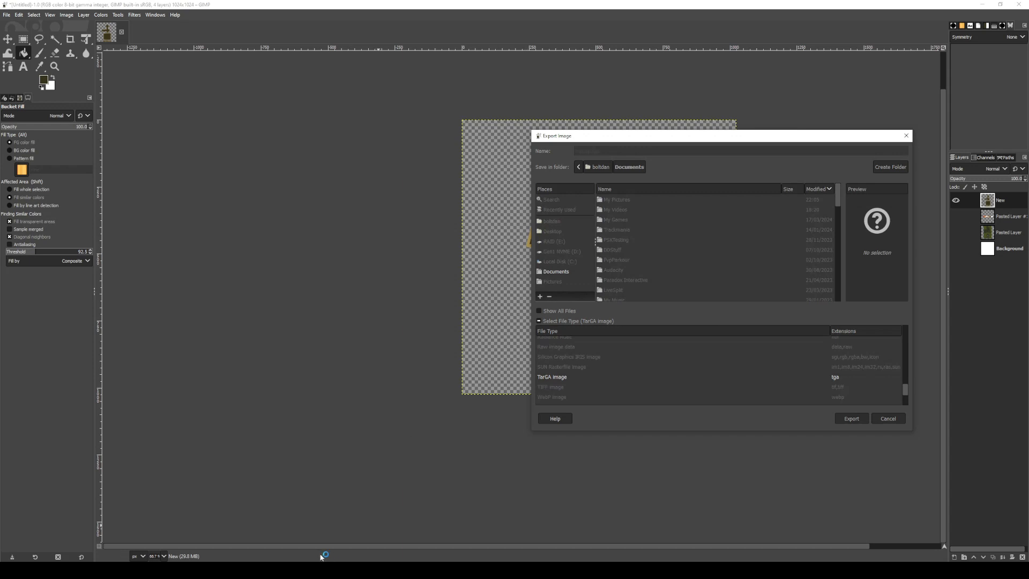
Switch to the Unreal Editor and return the maximised top view to the four-viewport layout.
left_click(522, 322)
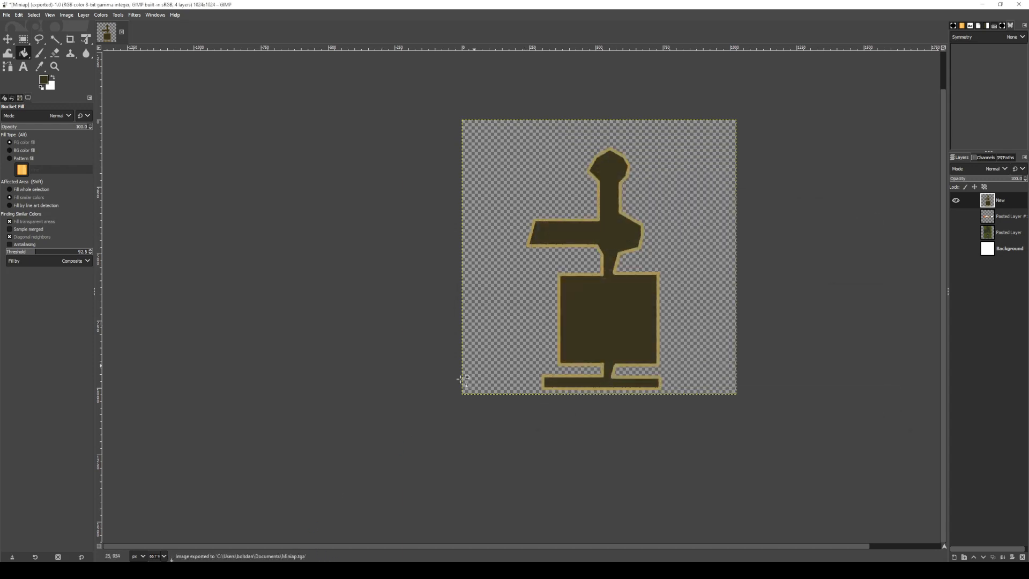
left_click(307, 533)
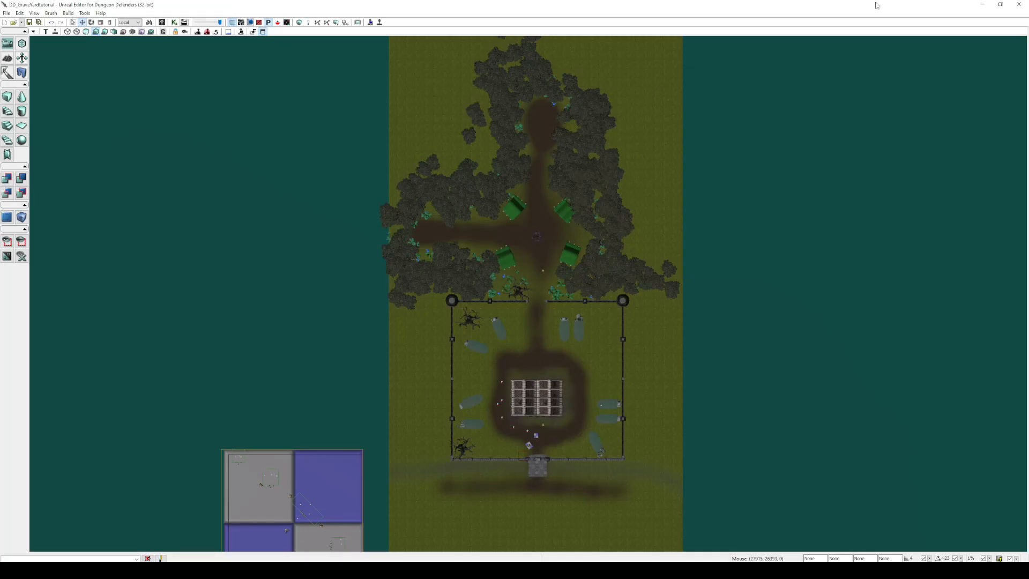
left_click(263, 32)
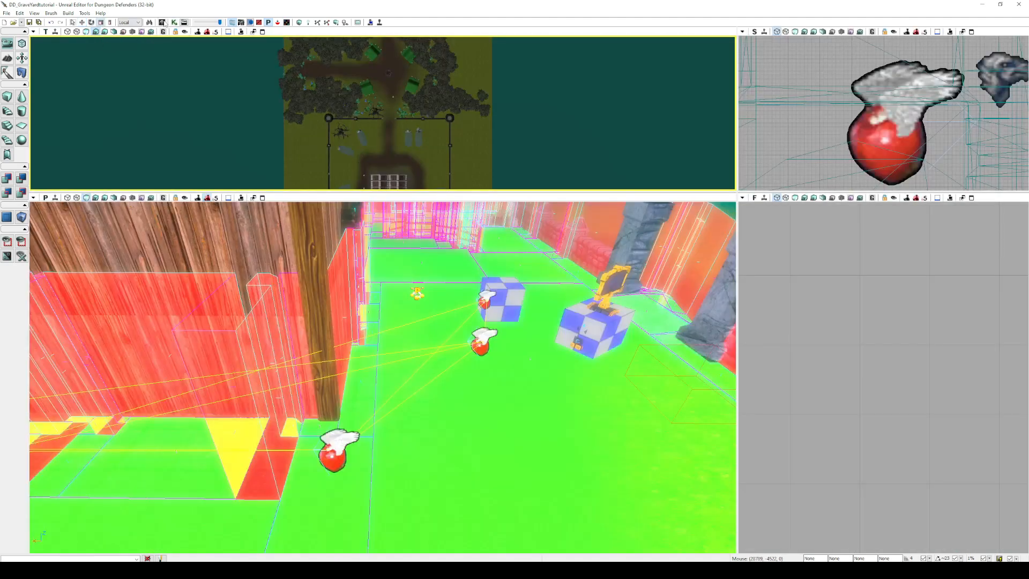
Import Miniap.tga from the Documents folder into the DD_GraveYardtutorial package with the default texture options.
left_click(163, 22)
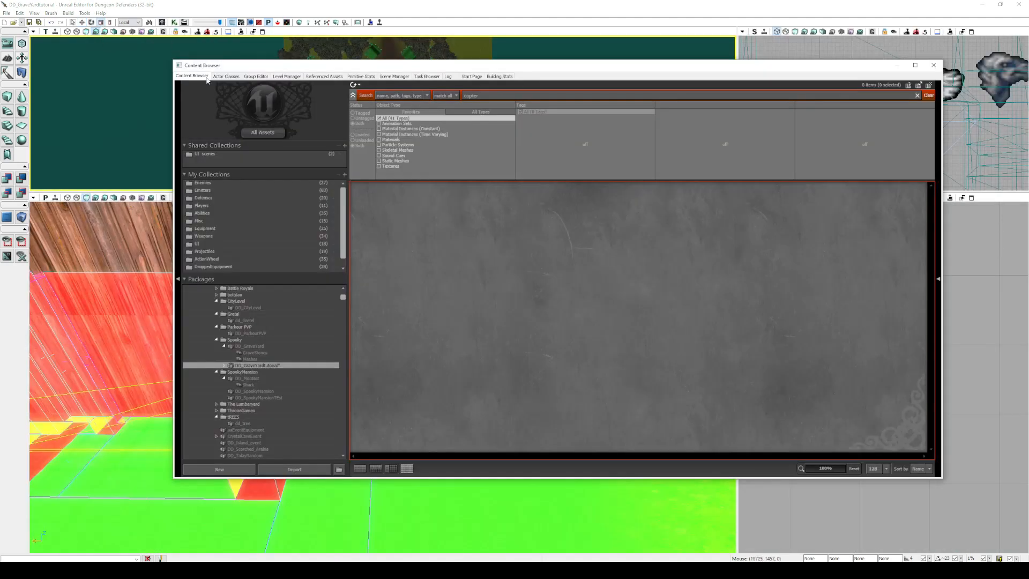
right_click(464, 283)
left_click(487, 512)
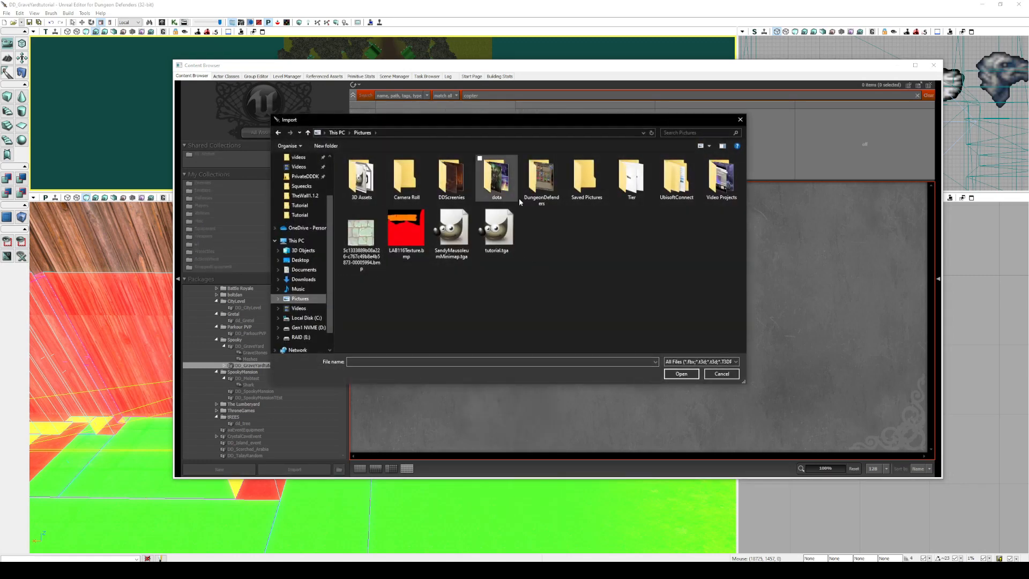
left_click(303, 269)
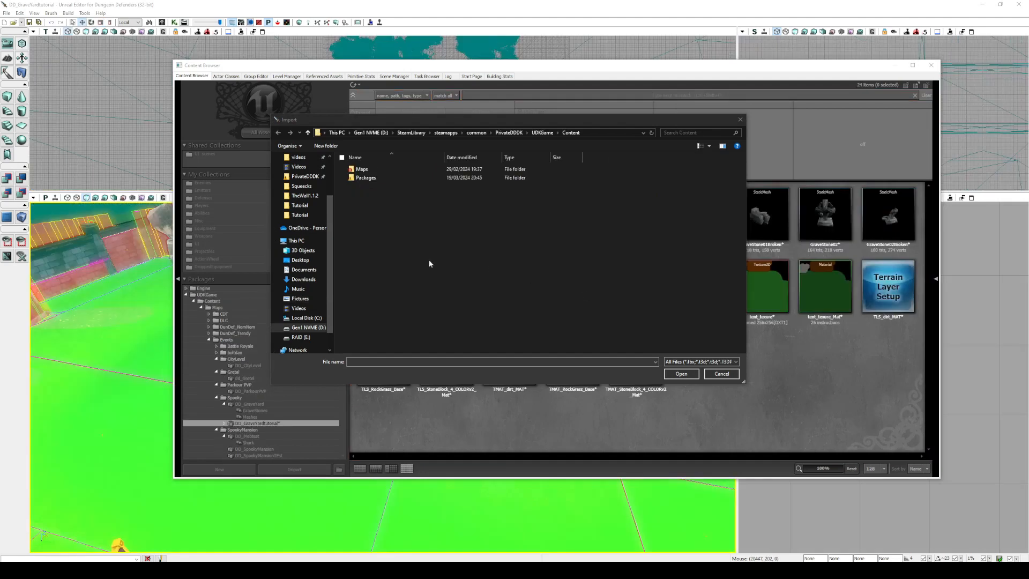
scroll(396, 261, "down", 10)
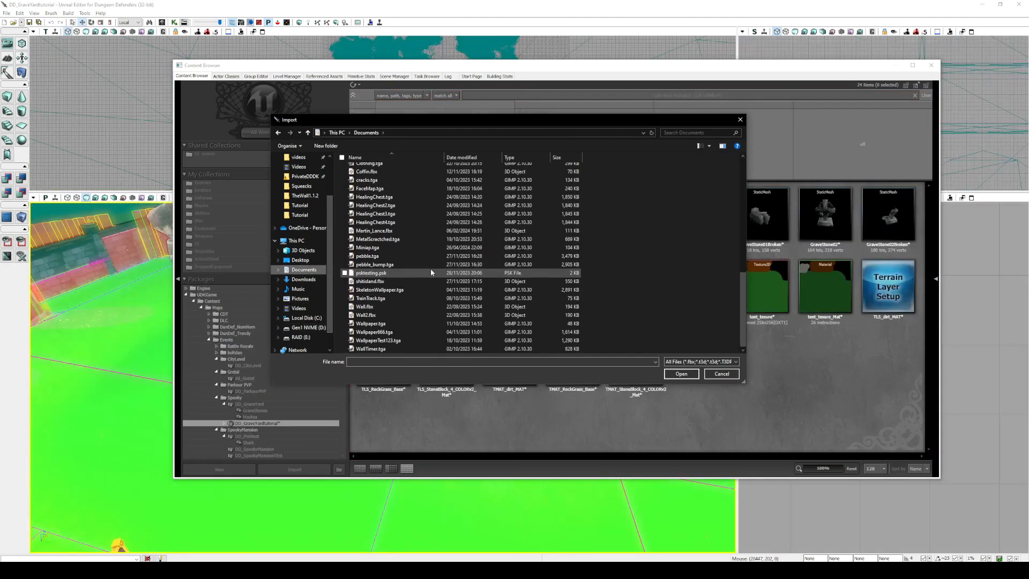
double_click(423, 248)
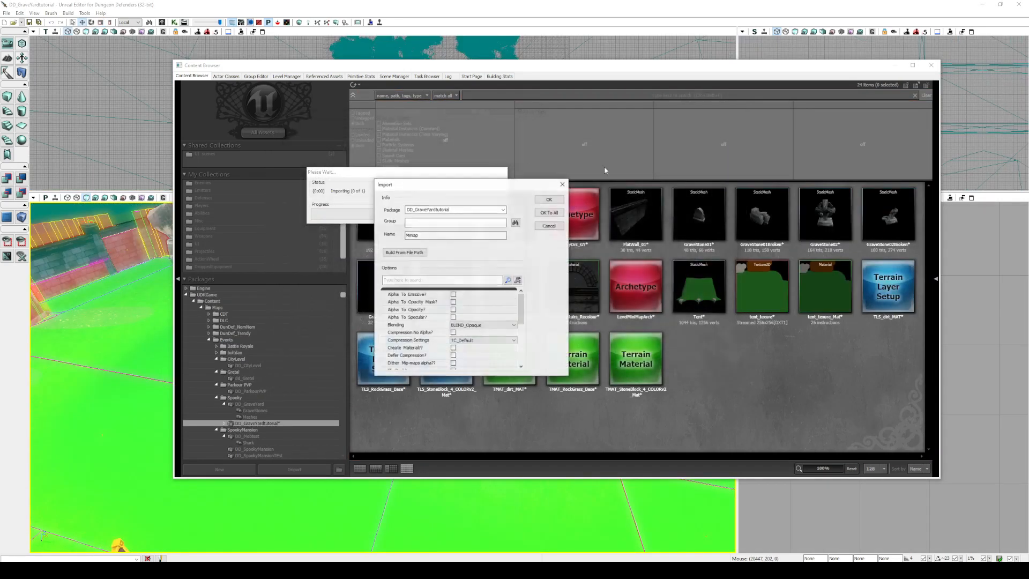
left_click(547, 200)
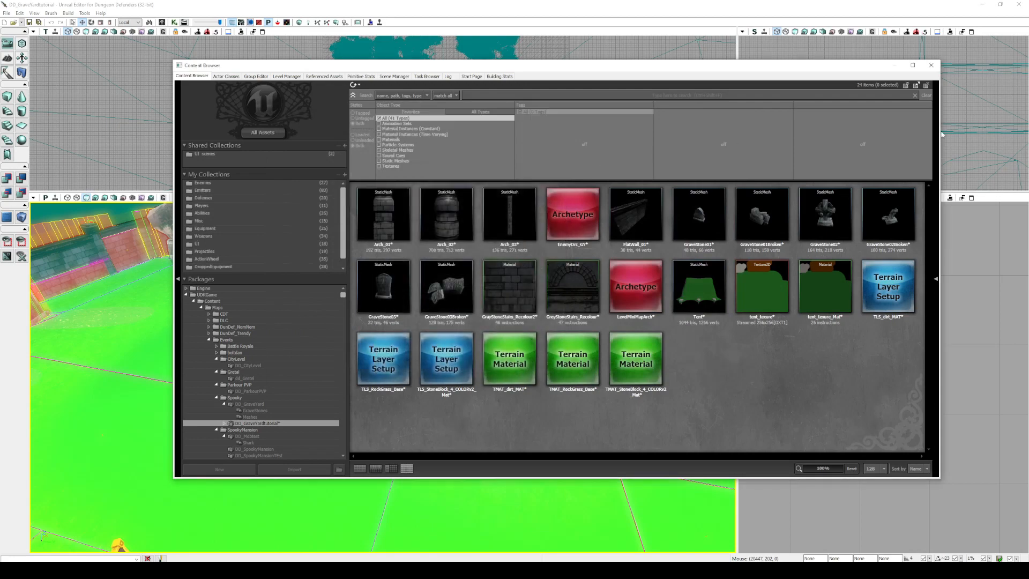
Select the DunDefMiniMap actor in the top view and move it onto the graveyard terrain, just outside the fenced yard's lower-left corner.
left_click(930, 66)
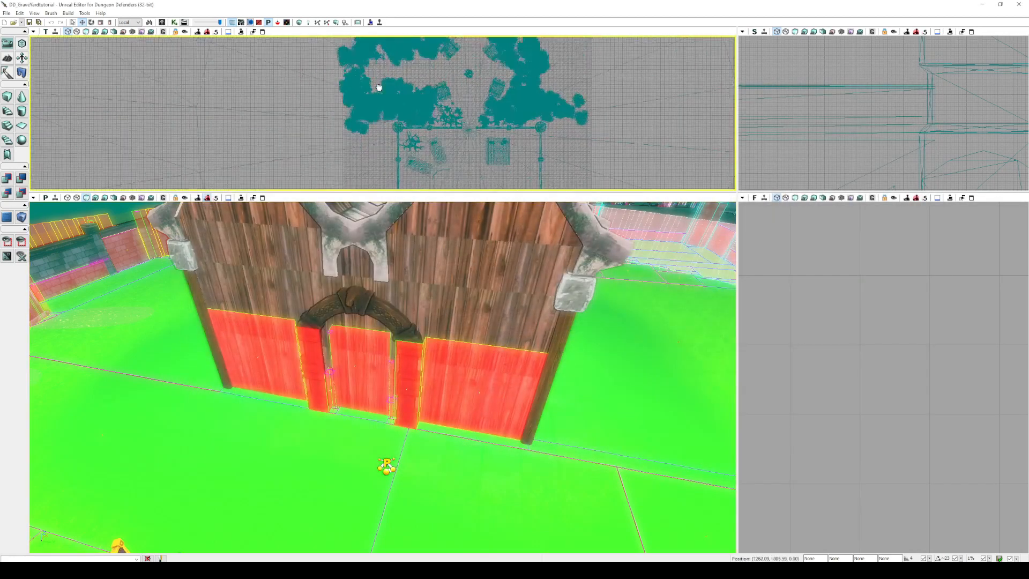
scroll(379, 87, "up", 10)
scroll(465, 134, "up", 8)
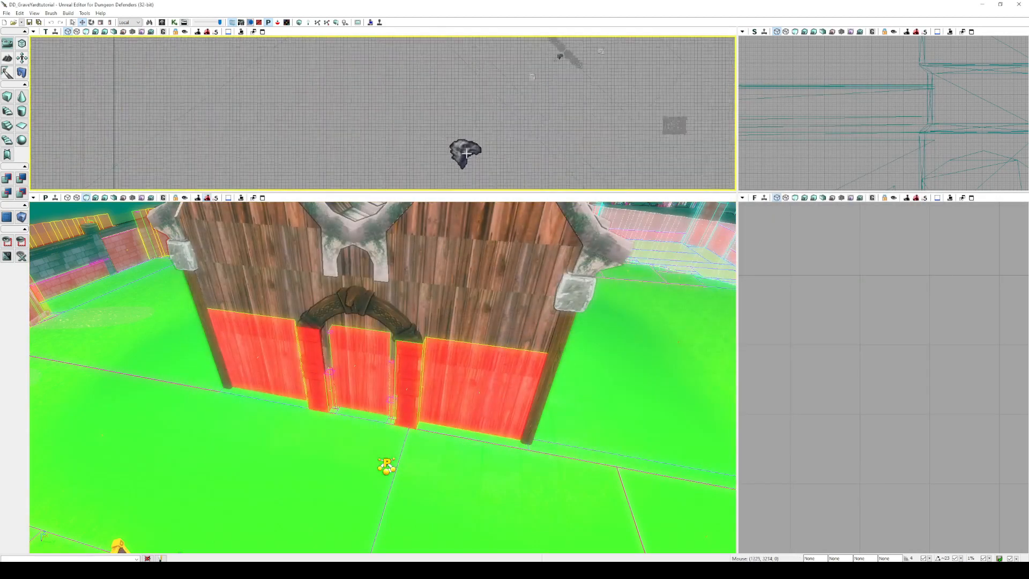
double_click(467, 150)
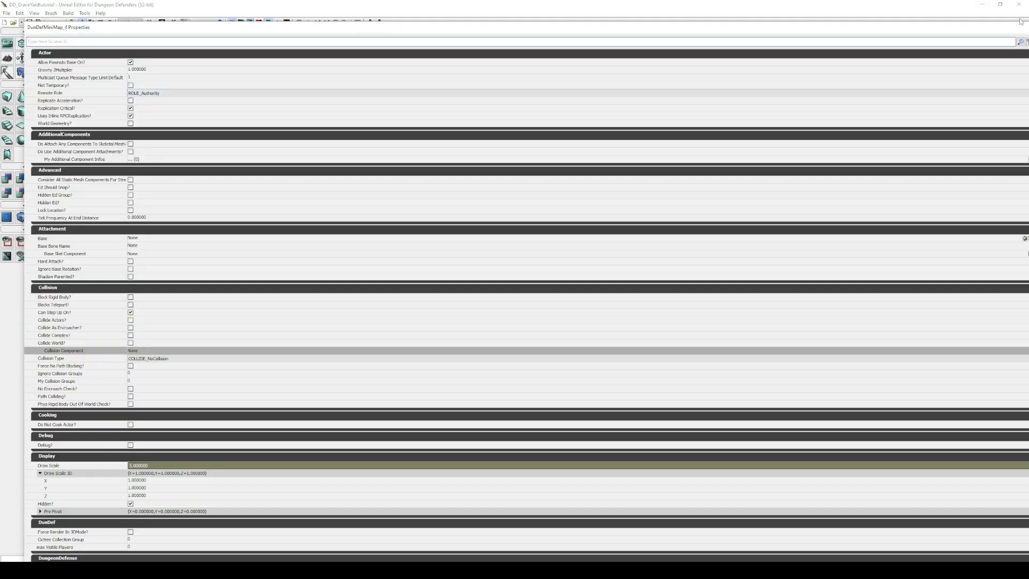
left_click_drag(1009, 32, 928, 21)
left_click(961, 16)
scroll(836, 132, "down", 6)
scroll(565, 137, "down", 10)
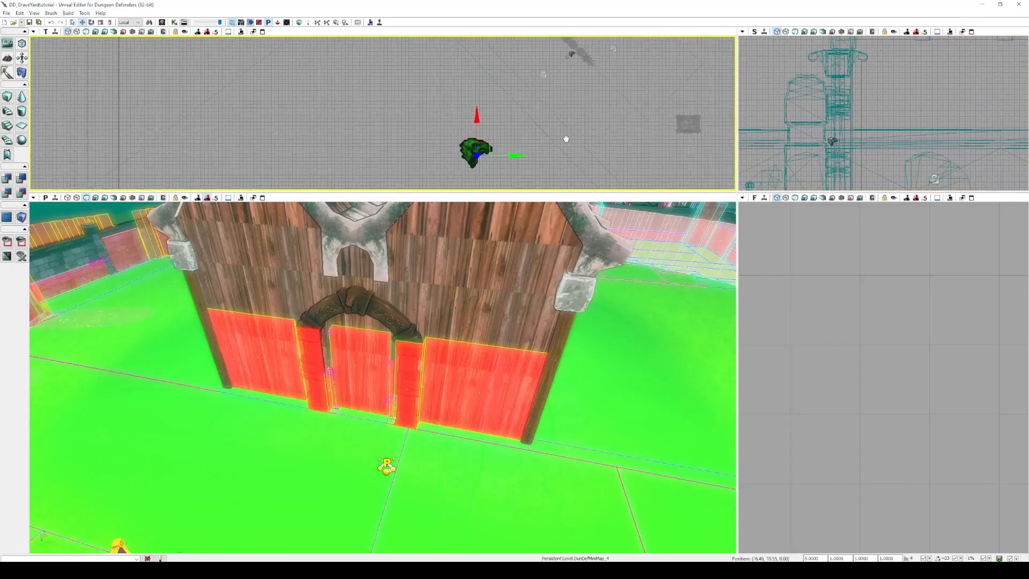
right_click_drag(446, 152, 423, 163)
scroll(423, 163, "down", 6)
left_click_drag(433, 154, 466, 150)
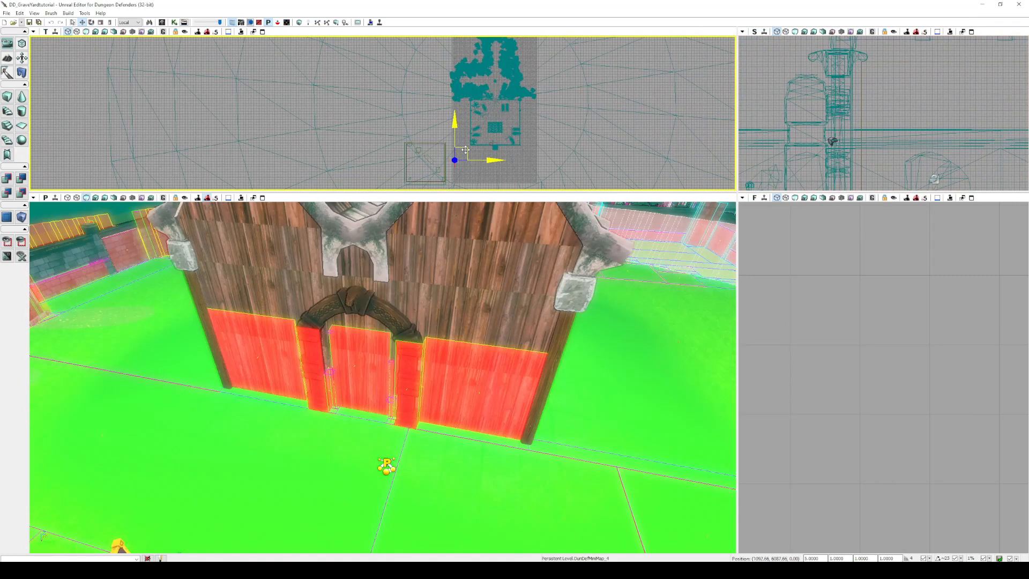
scroll(484, 140, "up", 7)
right_click_drag(447, 161, 521, 45)
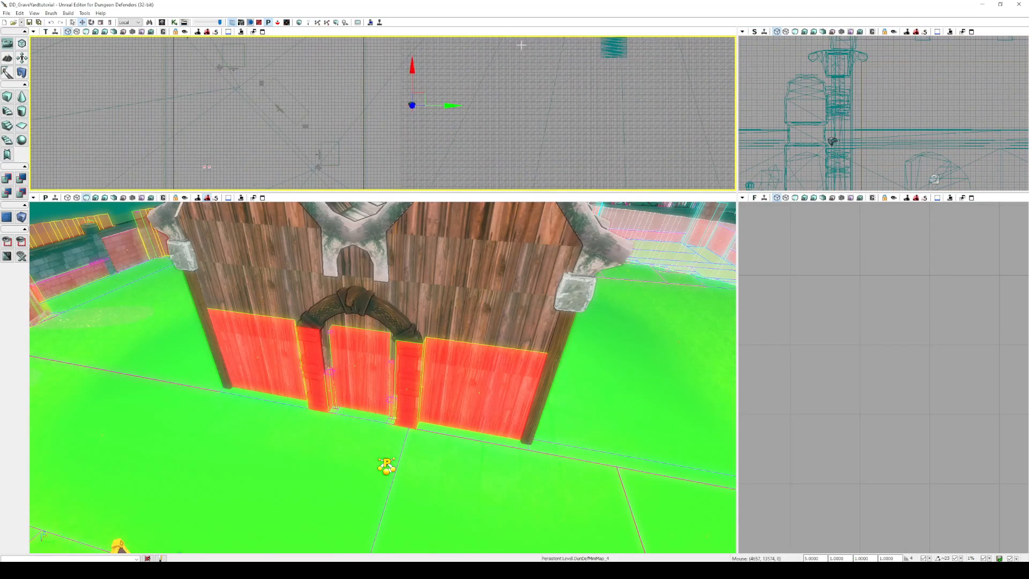
Copy the full name of the Miniap texture and set it as the minimap actor's Mini Map Background Texture.
key("F4")
double_click(342, 17)
scroll(53, 344, "down", 3)
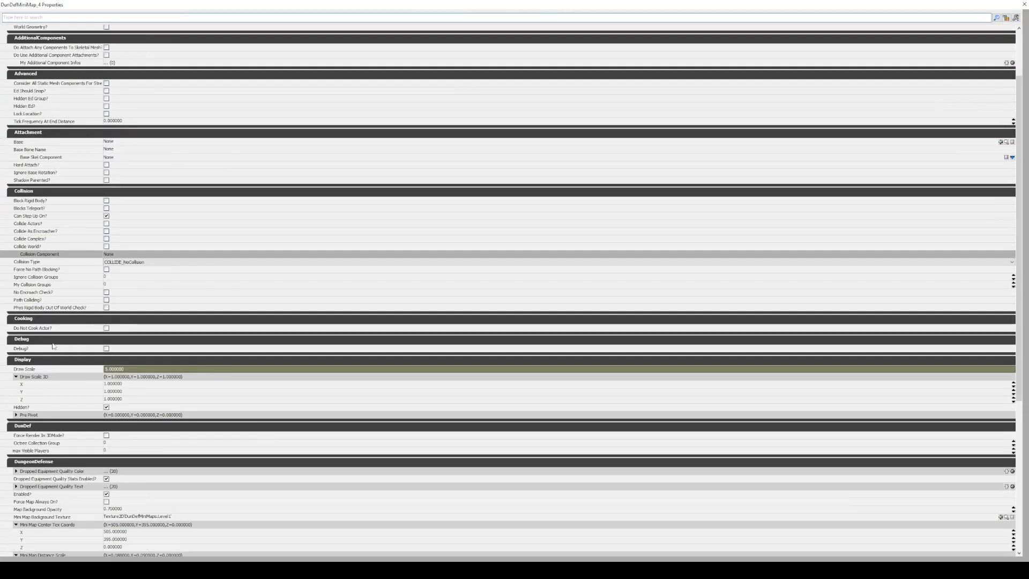
scroll(52, 344, "down", 3)
left_click(130, 437)
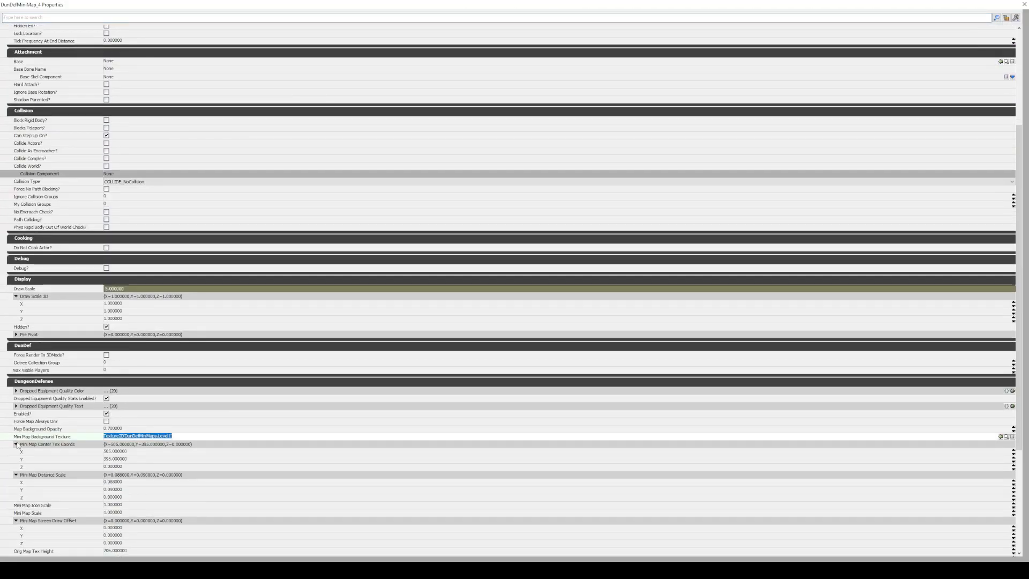
left_click_drag(396, 4, 1028, 5)
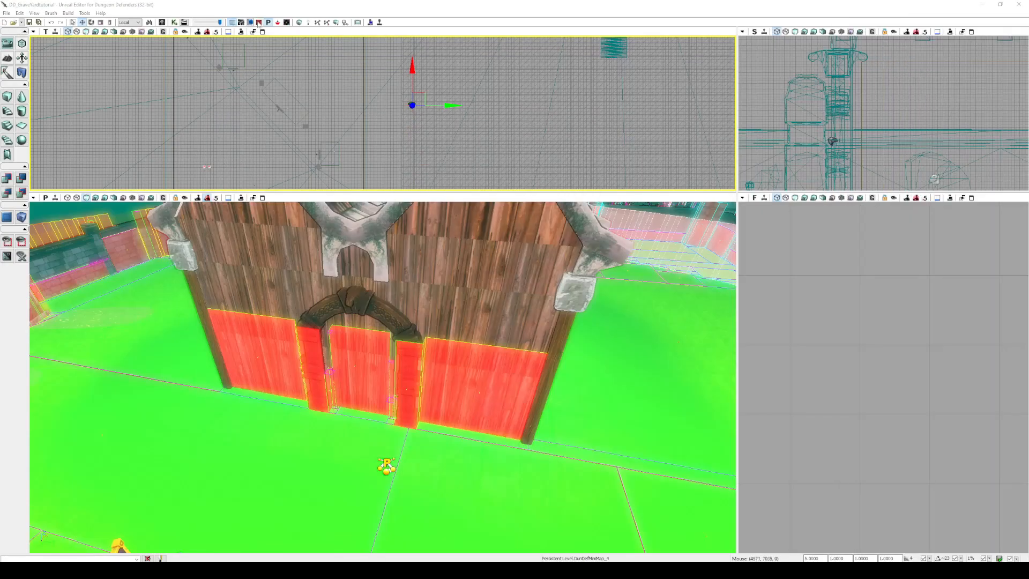
left_click(167, 22)
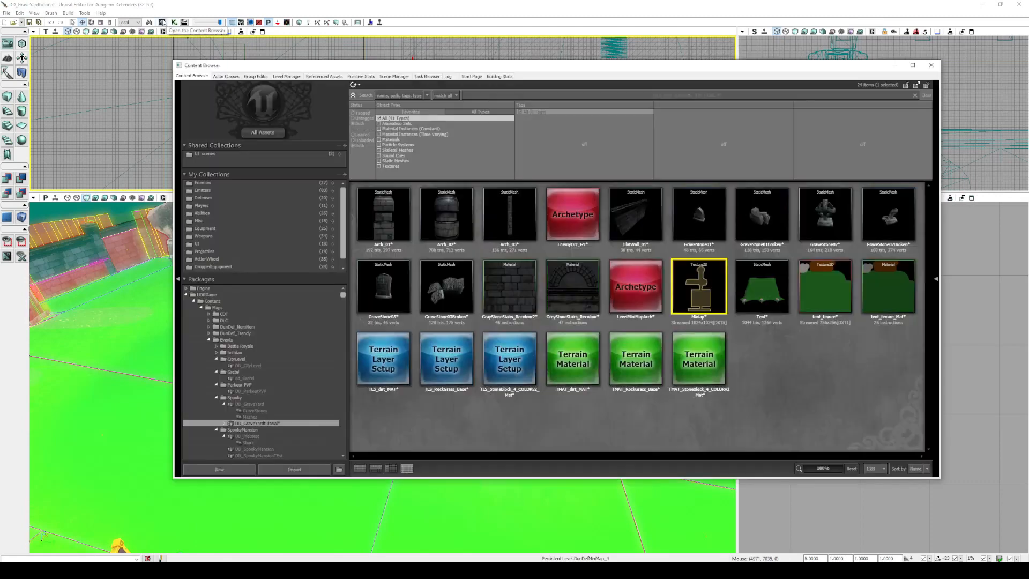
right_click(710, 290)
left_click(750, 398)
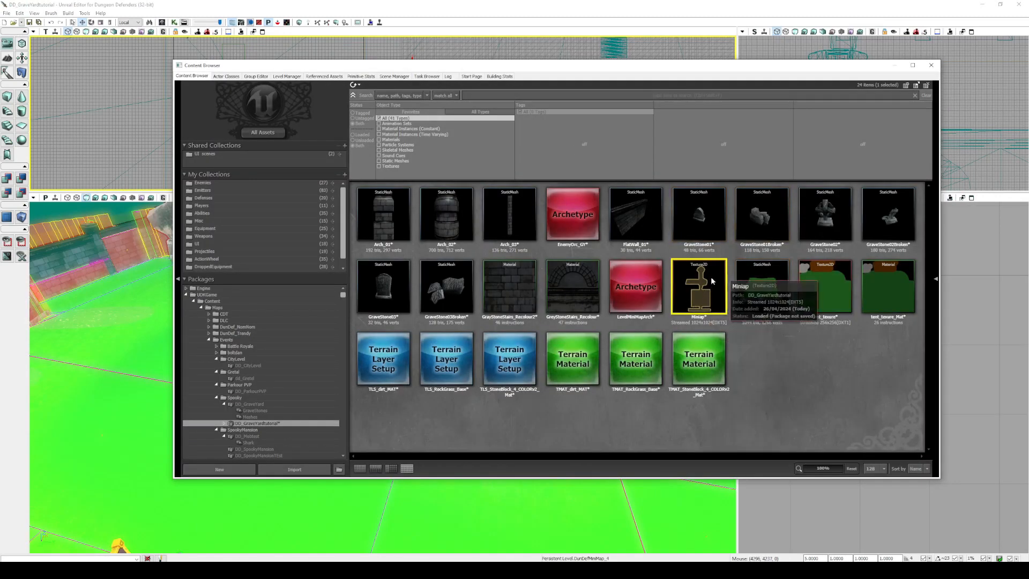
left_click_drag(1028, 63, 643, 0)
key("ctrl+v")
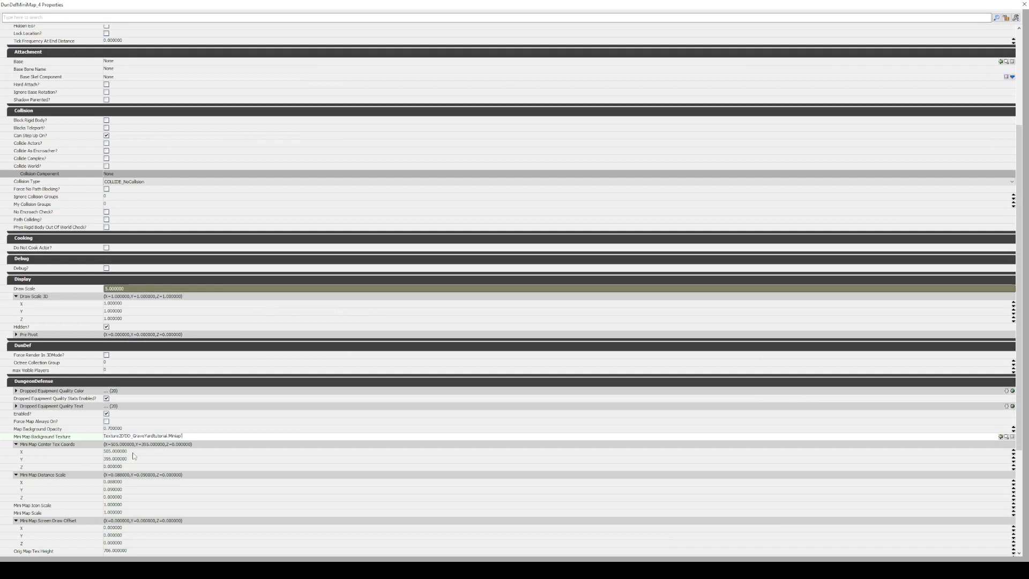
key("Return")
Set the minimap's Orig Map Tex Height and Orig Map Tex Width to 720 and close its properties.
scroll(43, 462, "down", 3)
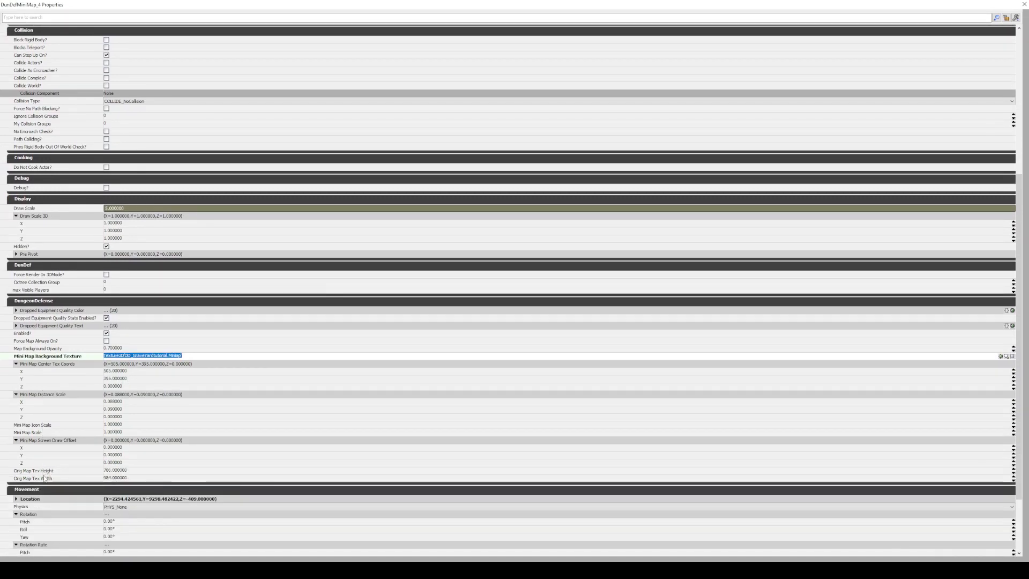
left_click(120, 472)
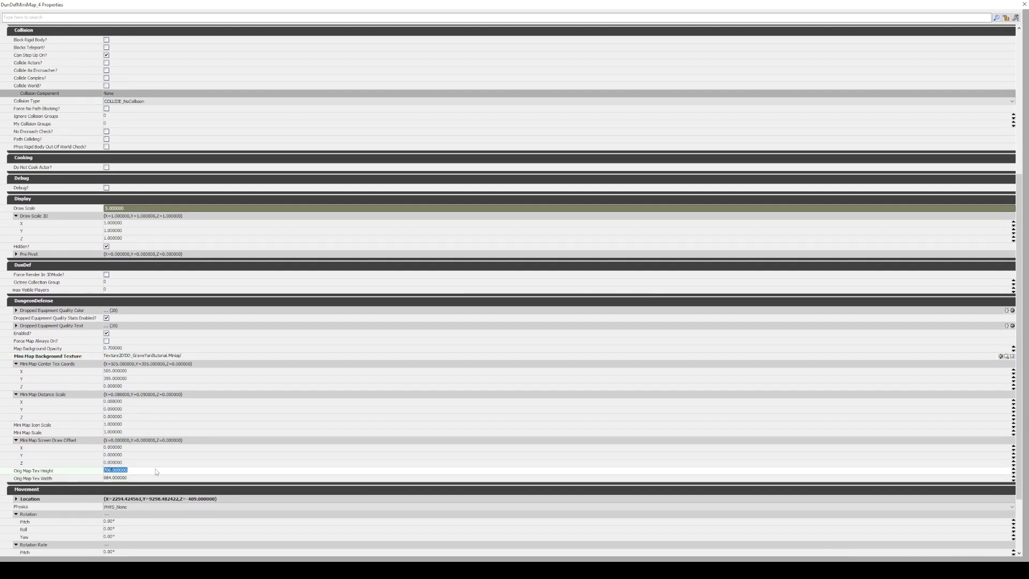
type("720")
key("Tab")
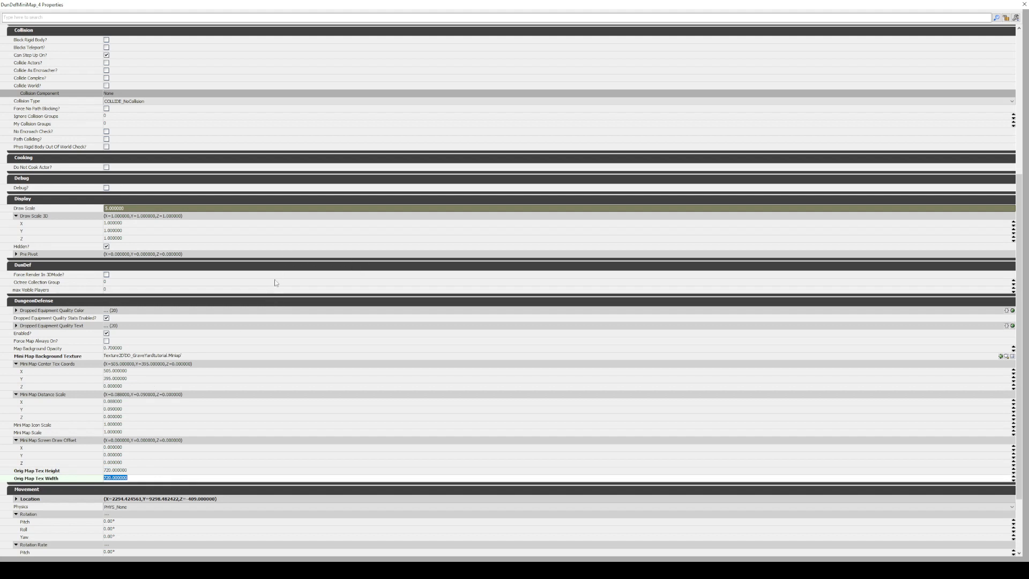
left_click(1023, 5)
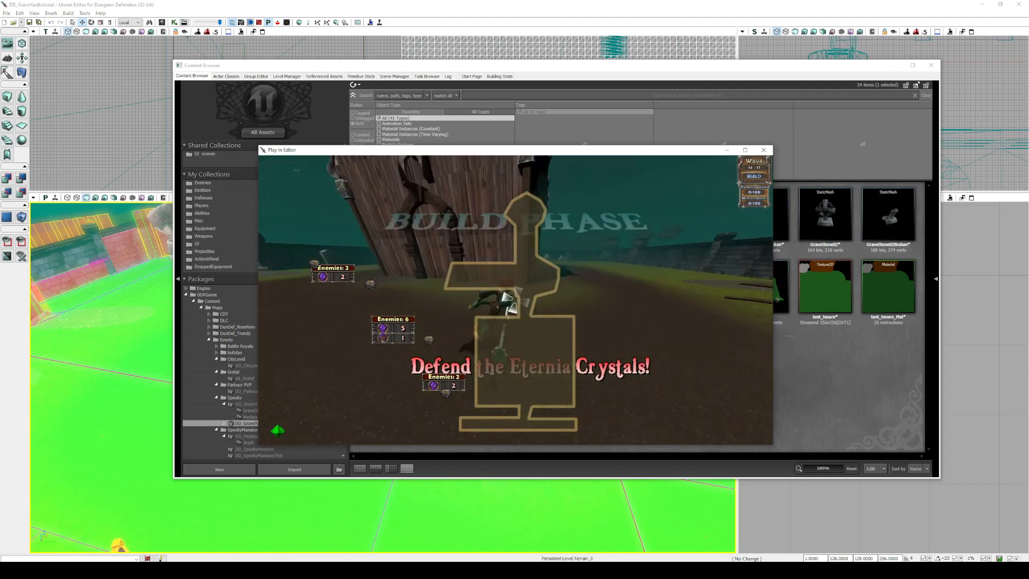
End the play test of the level and close the Content Browser.
key("Escape")
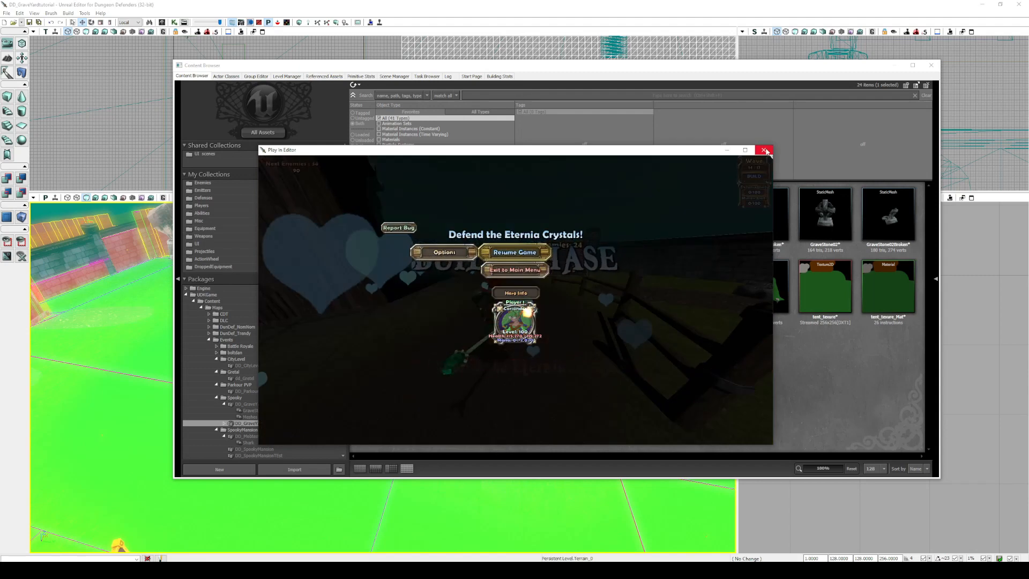
left_click(763, 150)
right_click(695, 295)
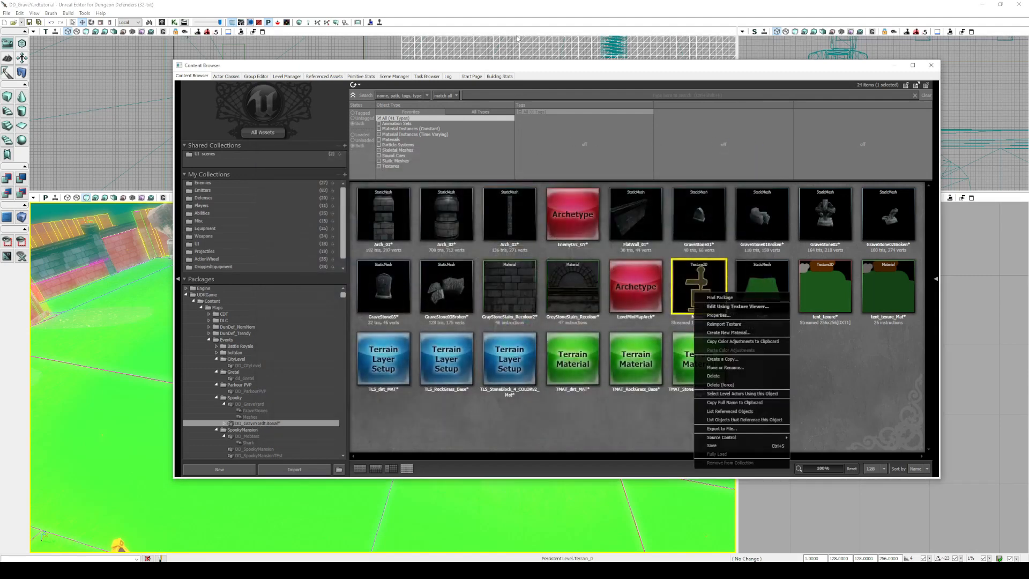
left_click(505, 3)
left_click(913, 65)
left_click_drag(889, 5, 820, 40)
left_click(930, 41)
Move the DunDefCrystalCore actor from the side area into the fenced yard between the building and the gate, and raise it above the ground.
right_click_drag(452, 126, 459, 74)
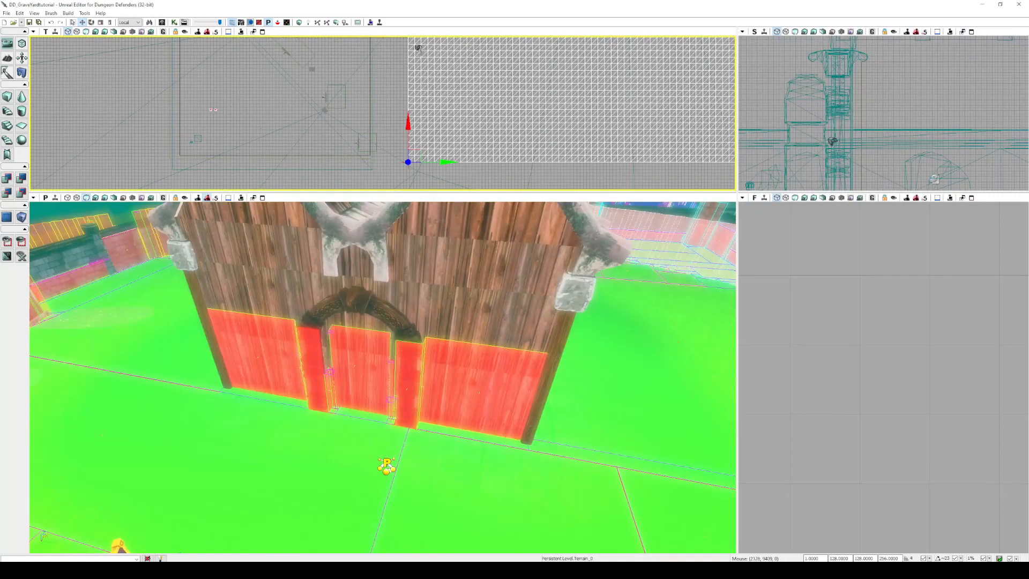
left_click(418, 48)
right_click_drag(540, 69, 491, 188)
right_click_drag(457, 121, 474, 32)
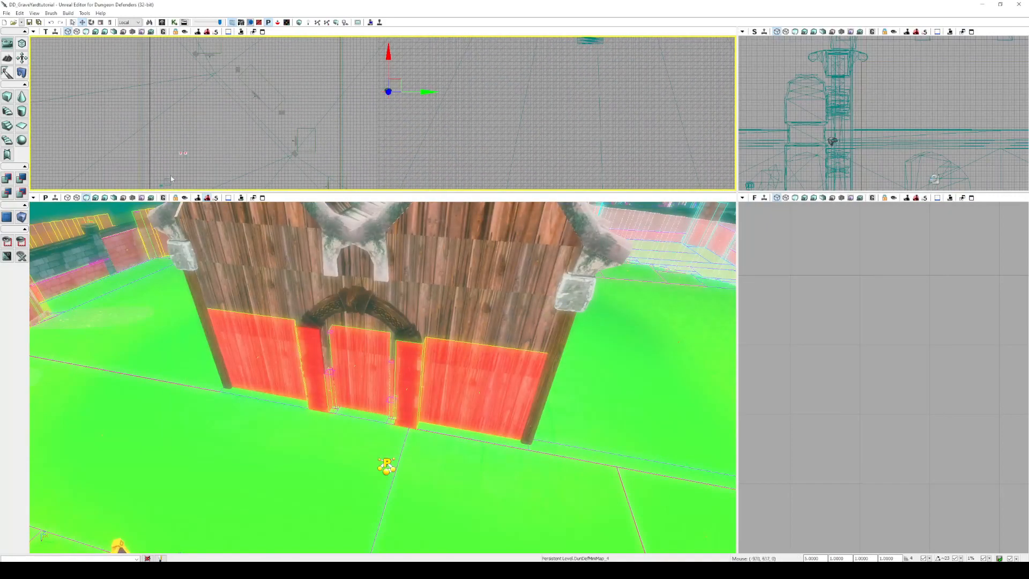
right_click_drag(172, 178, 185, 165)
left_click(186, 165)
scroll(419, 171, "down", 6)
right_click_drag(455, 133, 382, 156)
left_click_drag(241, 181, 446, 88)
right_click_drag(498, 353, 442, 442)
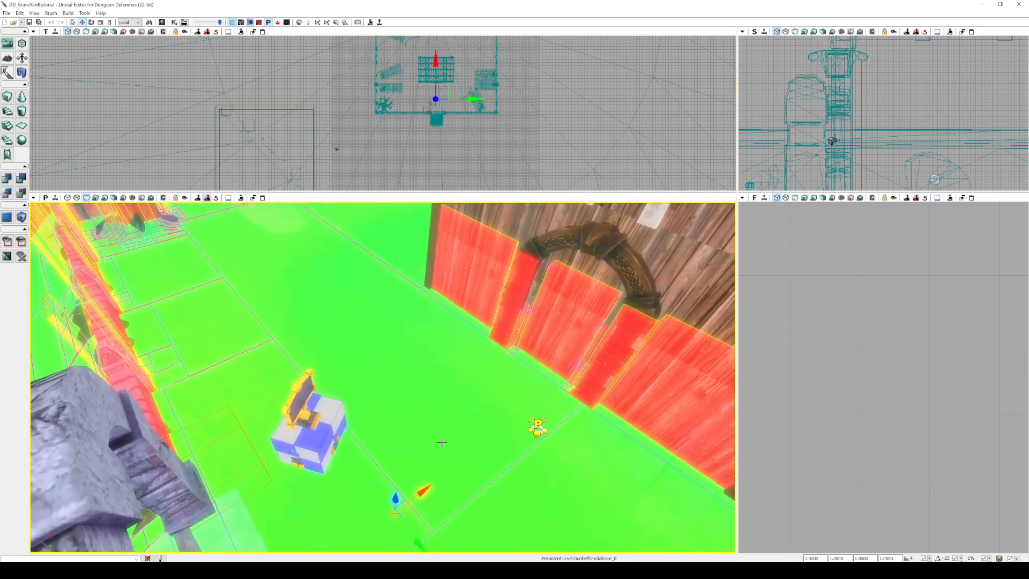
left_click_drag(393, 498, 402, 405)
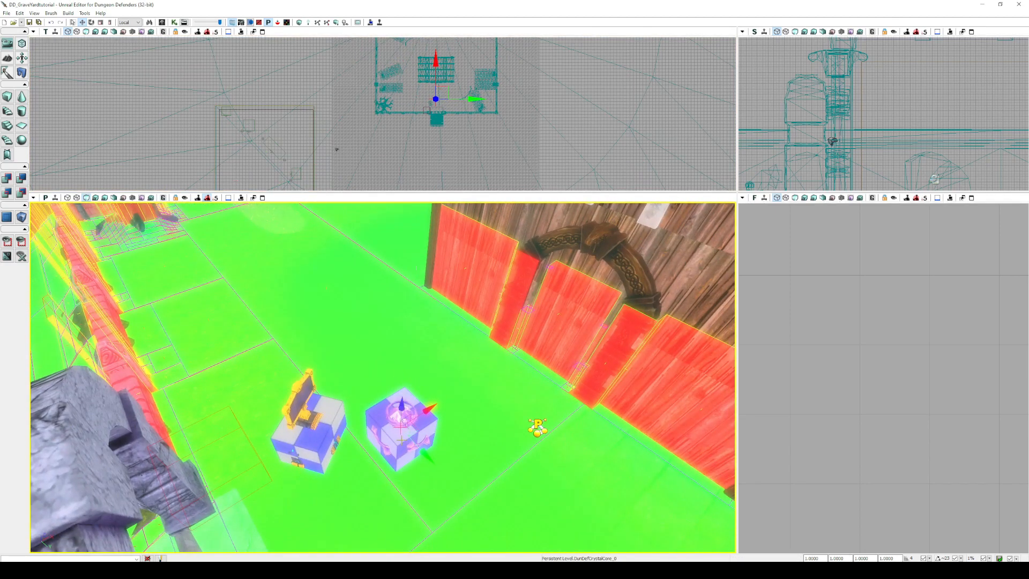
Set the minimap actor's Mini Map Distance Scale X and Y to 0.01 and close its properties.
left_click(336, 149)
scroll(336, 149, "up", 8)
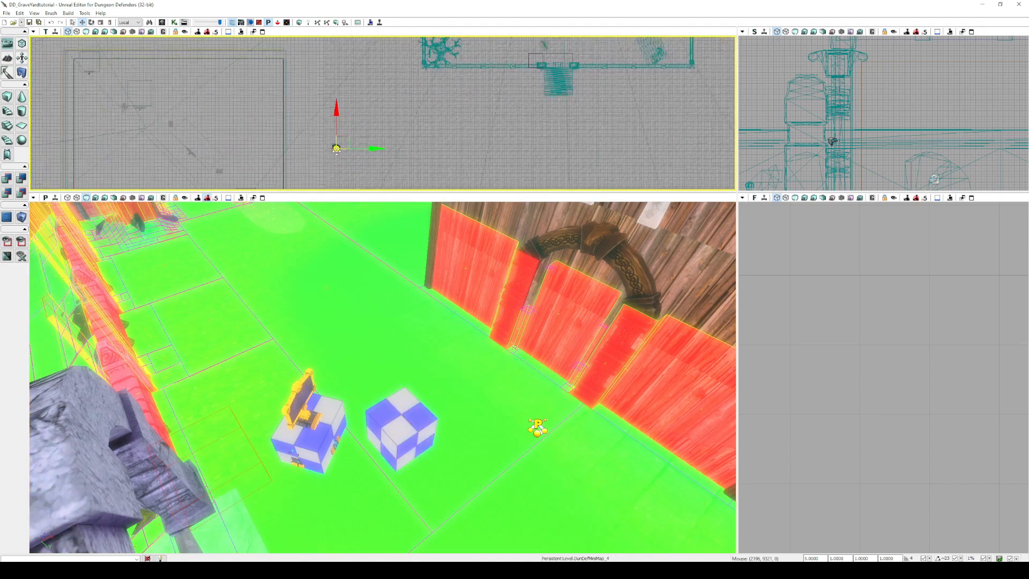
key("F4")
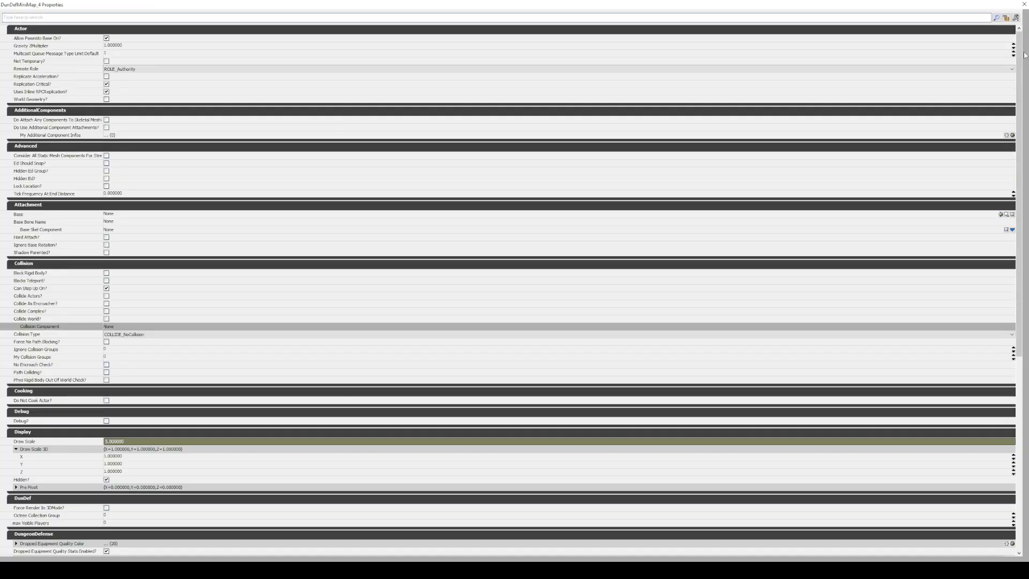
left_click_drag(1019, 57, 984, 439)
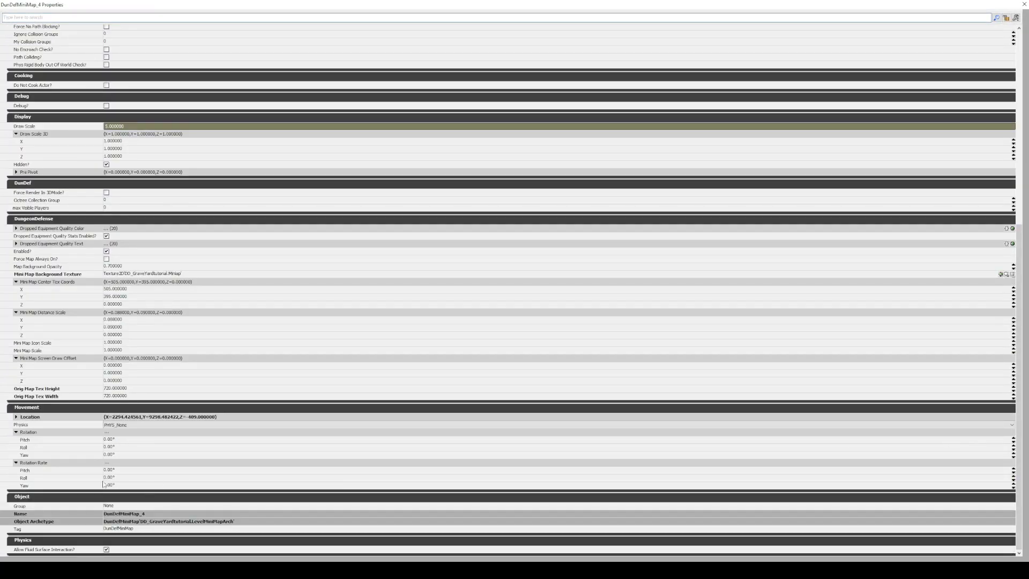
left_click(129, 322)
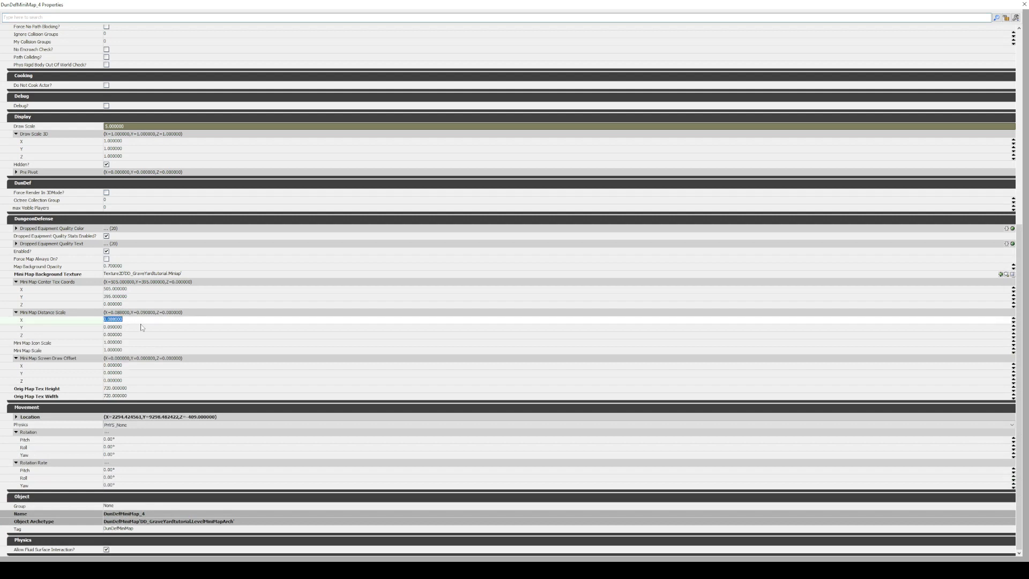
type("0.01")
left_click(142, 327)
type("0")
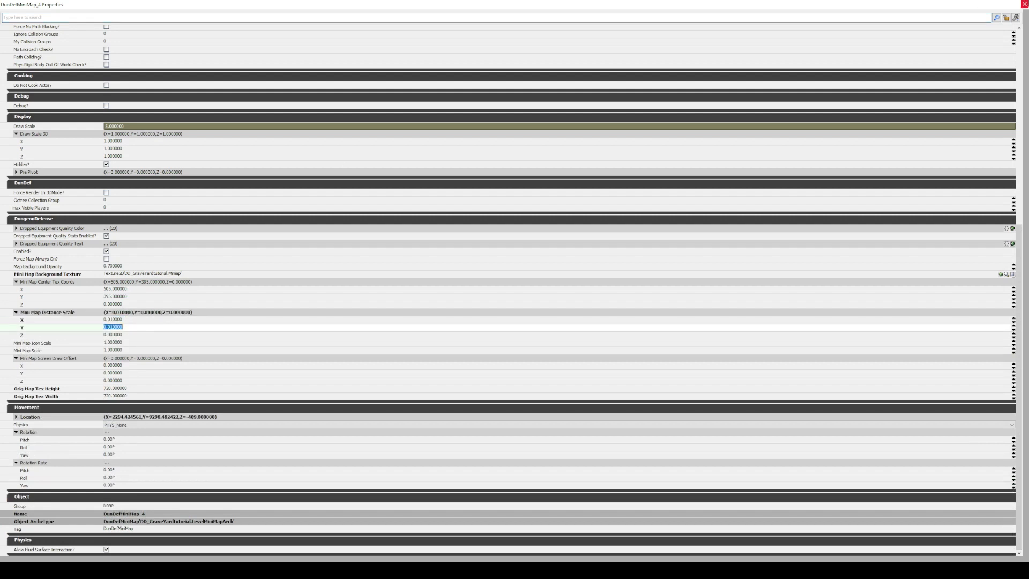
left_click(1025, 3)
Play-test the level from the yard to check the icon spread on the minimap with the new distance scale, and end the test.
right_click(344, 295)
left_click(379, 517)
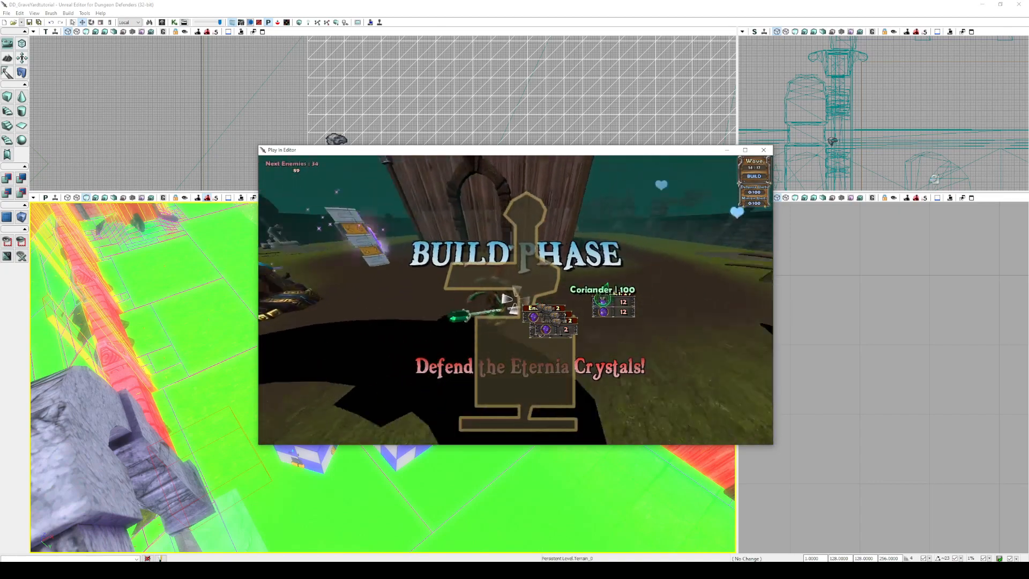
key("w")
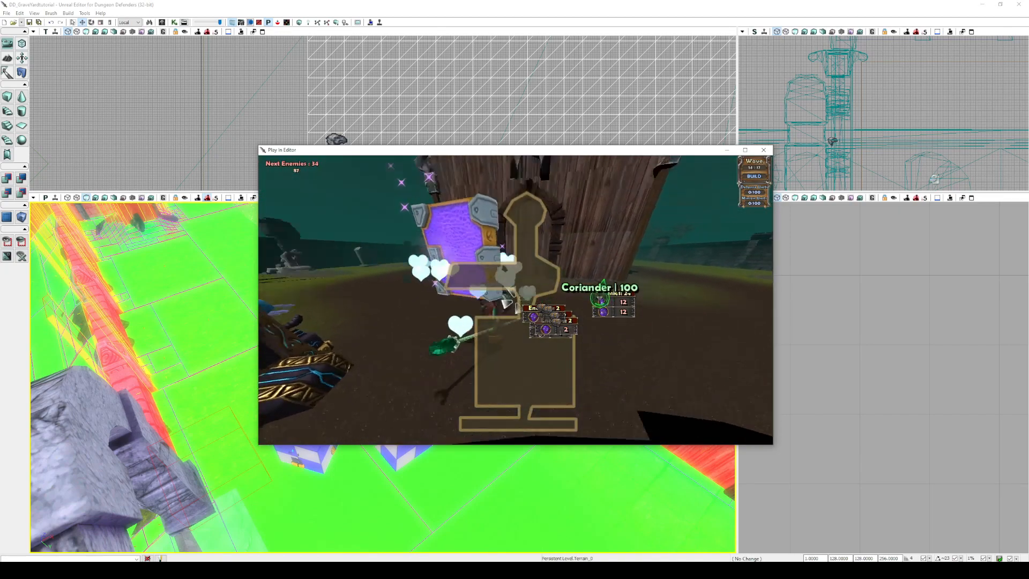
key("Escape")
left_click(763, 150)
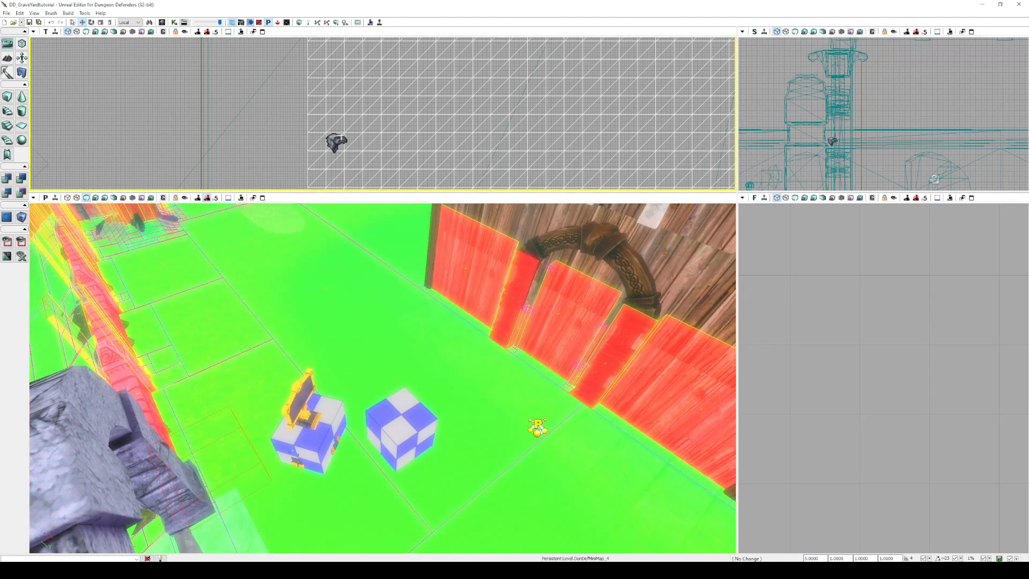
Set the Y of the minimap actor's Mini Map Center Tex Coords to 0 and close its properties.
double_click(339, 138)
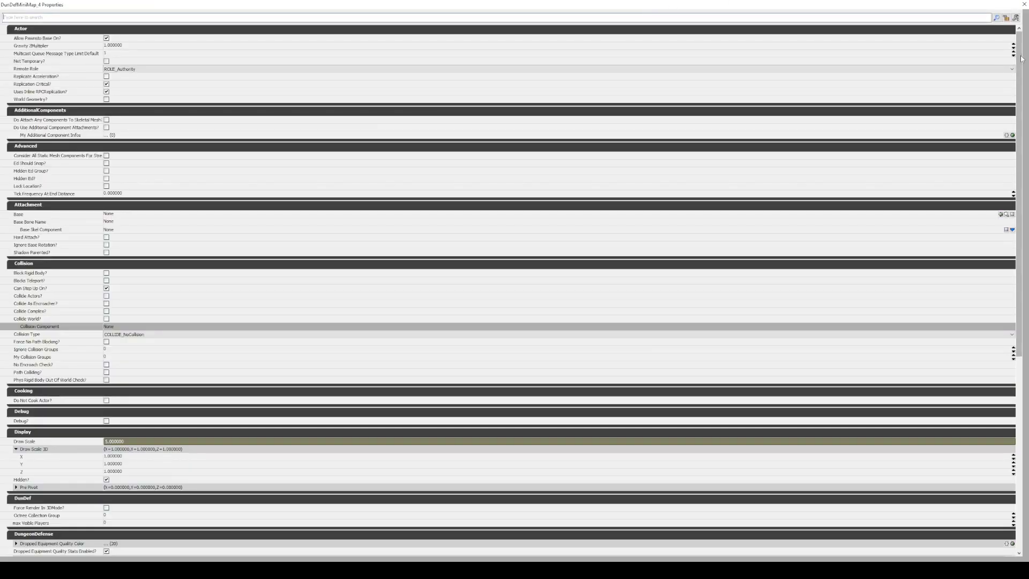
scroll(74, 465, "down", 12)
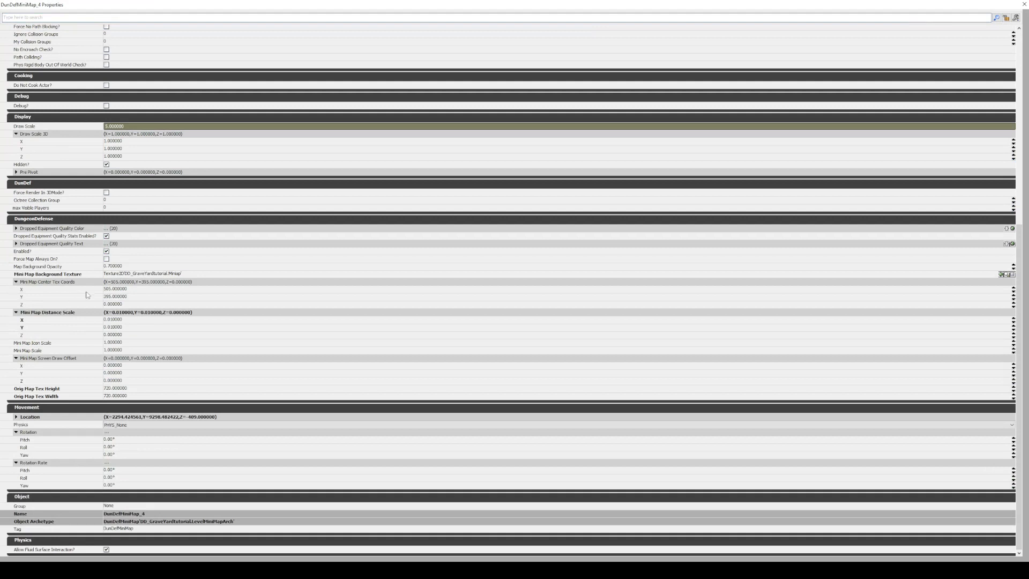
left_click(147, 290)
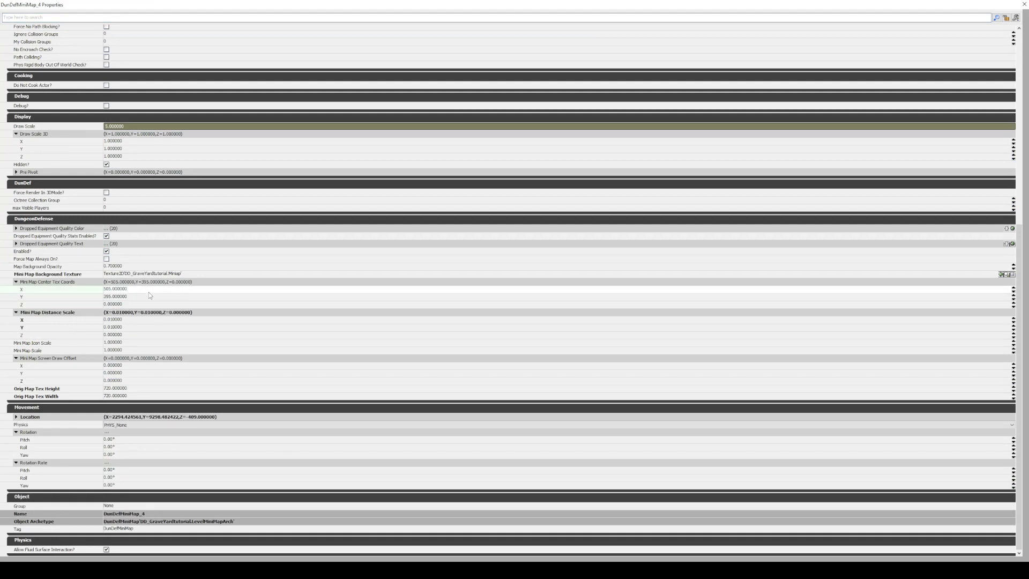
left_click(153, 296)
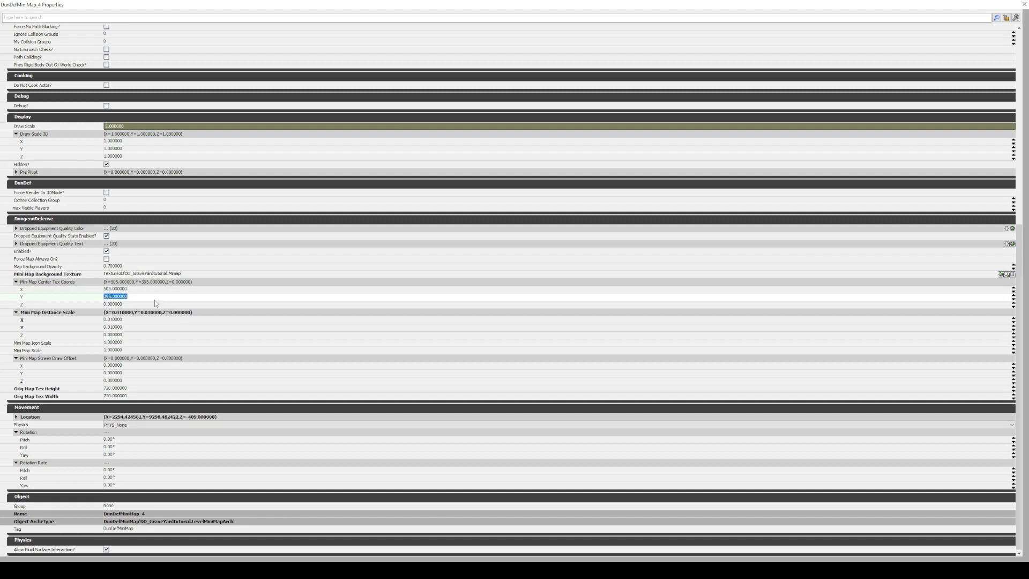
left_click(1024, 4)
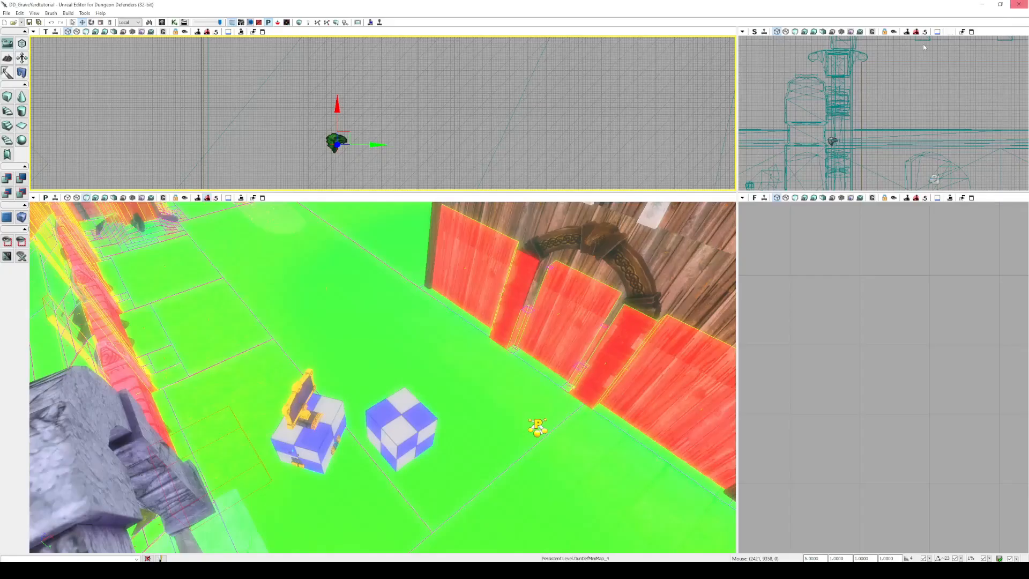
Play-test the level from the yard to check how the changed center Y moves the minimap icons, and end the test.
right_click(295, 328)
mouse_move(375, 536)
left_click(429, 534)
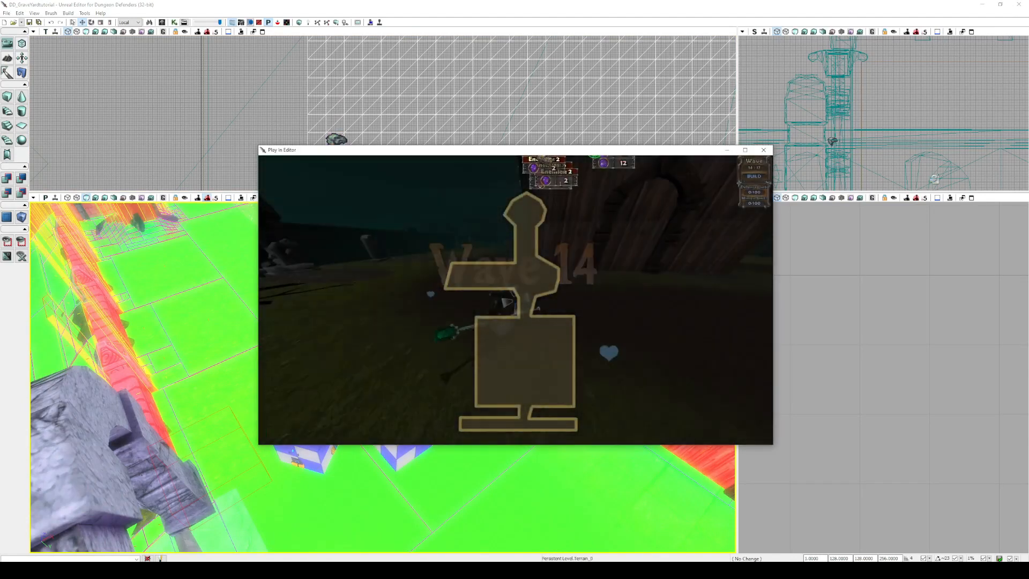
key("Escape")
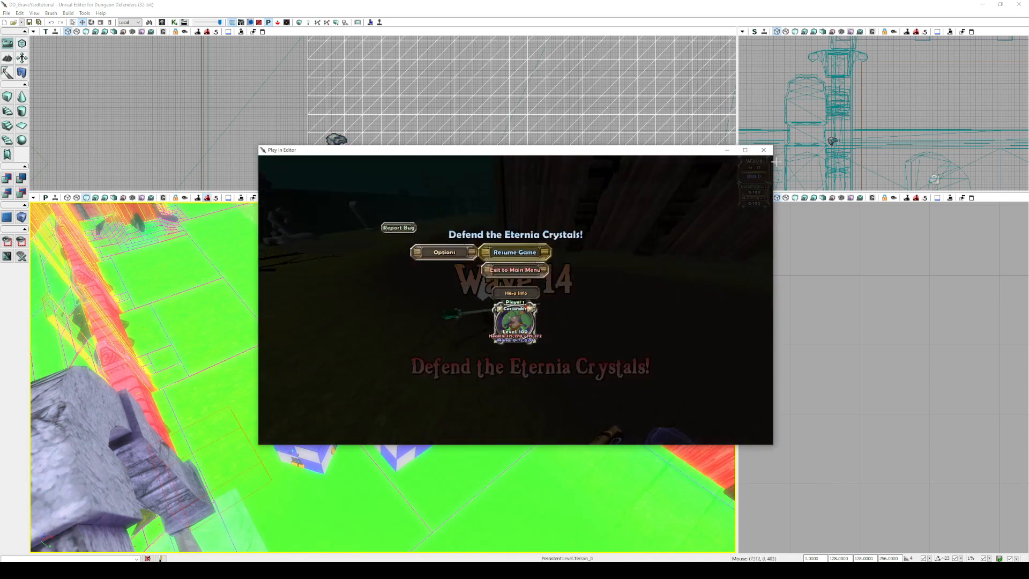
left_click(763, 151)
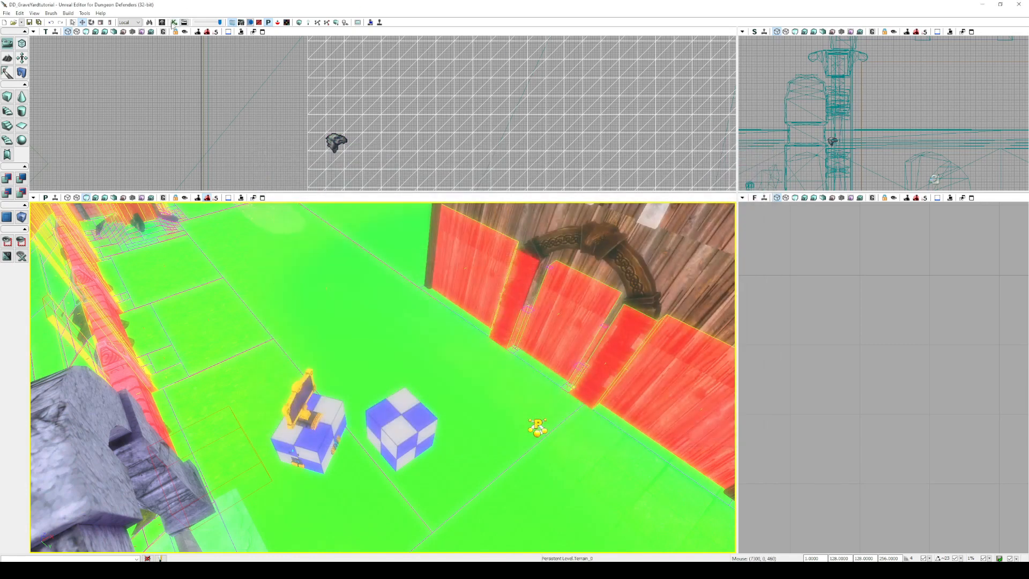
Set the minimap actor's Mini Map Center Tex Coords X and Y to 1000 and close its properties.
double_click(329, 136)
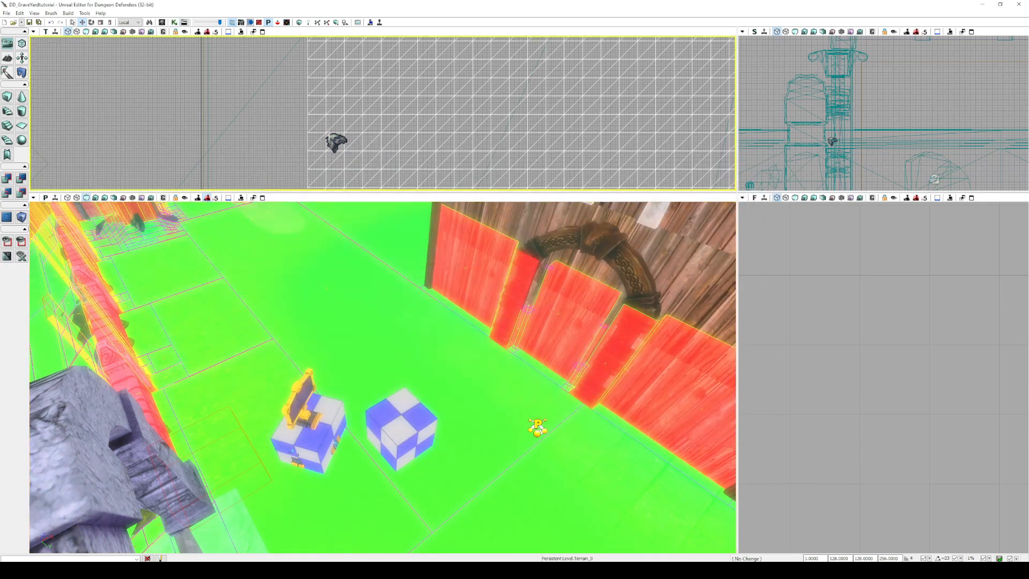
scroll(6, 465, "down", 8)
scroll(7, 465, "down", 6)
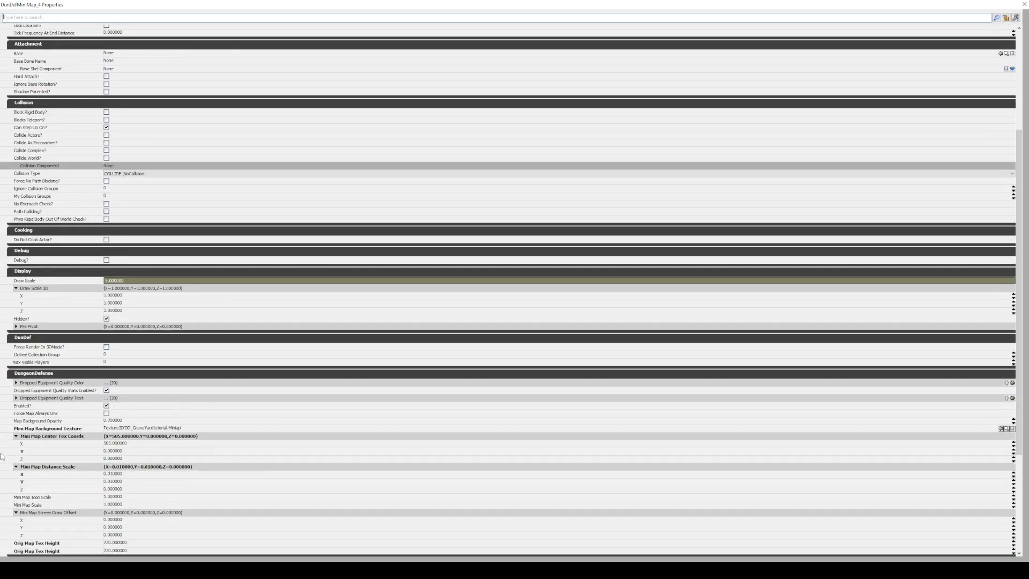
left_click(119, 386)
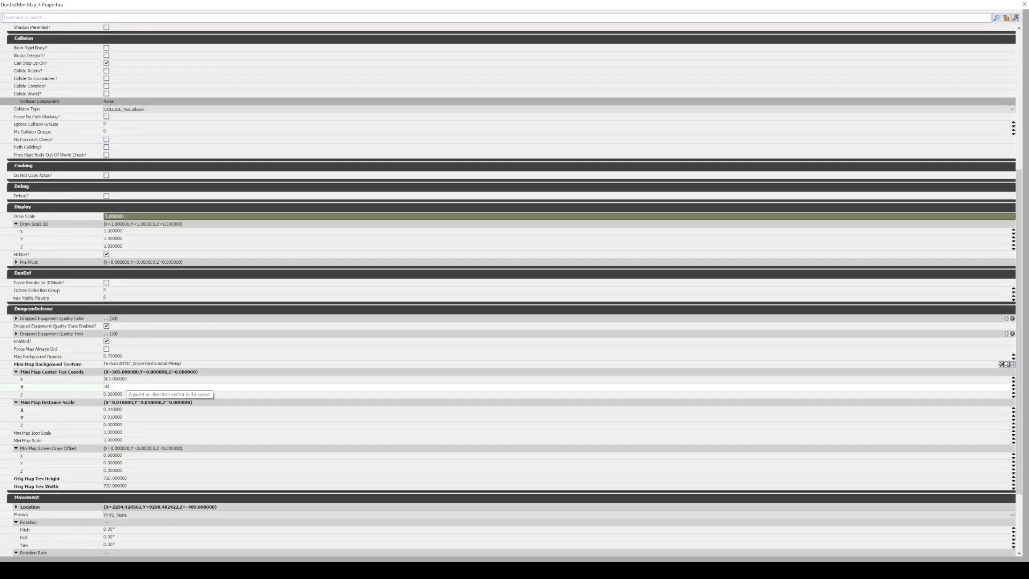
left_click(135, 379)
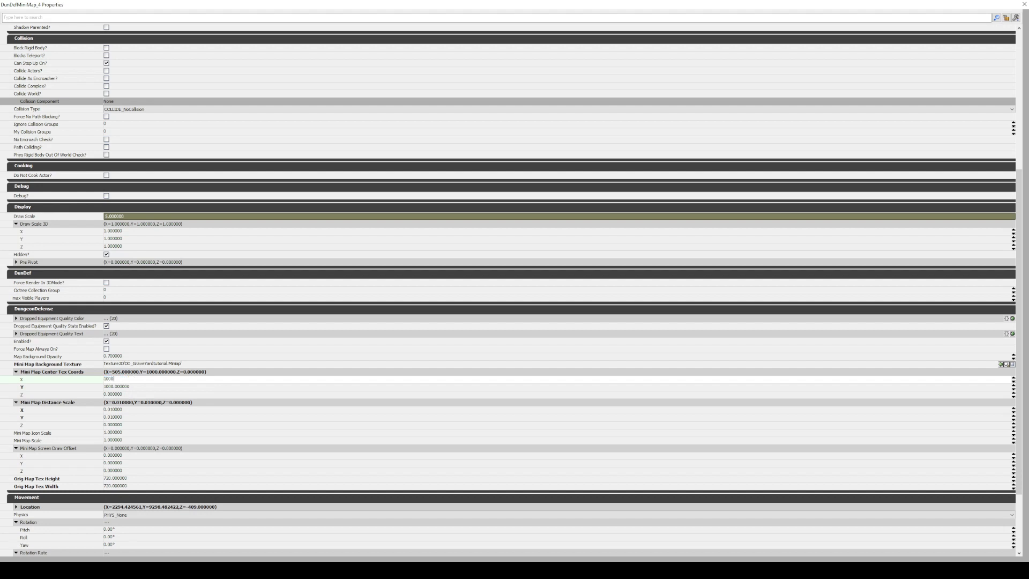
left_click(1024, 4)
Play-test the level from the yard to check the icon positions with both center coordinates at 1000, and end the test.
right_click(381, 291)
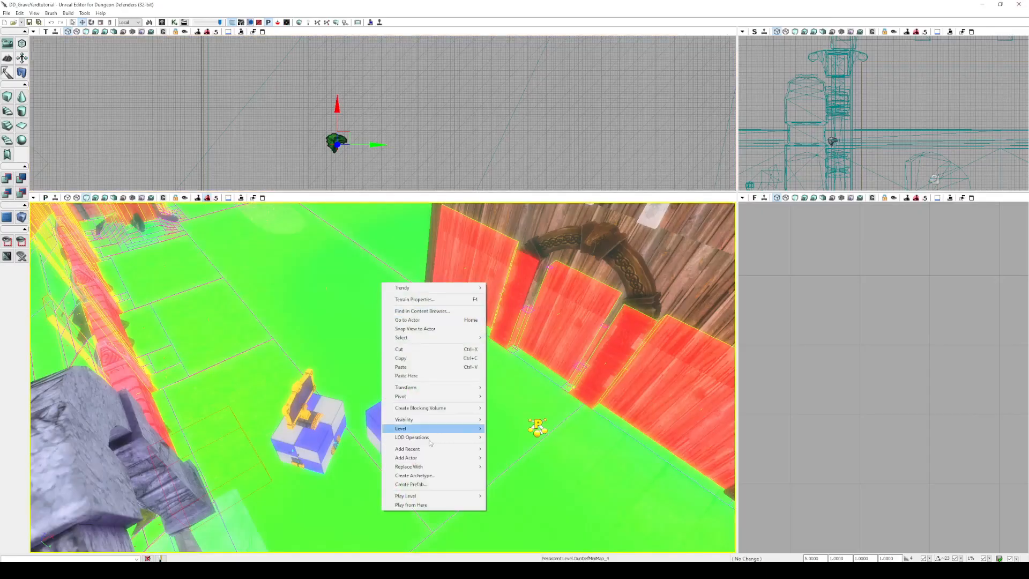
left_click(428, 505)
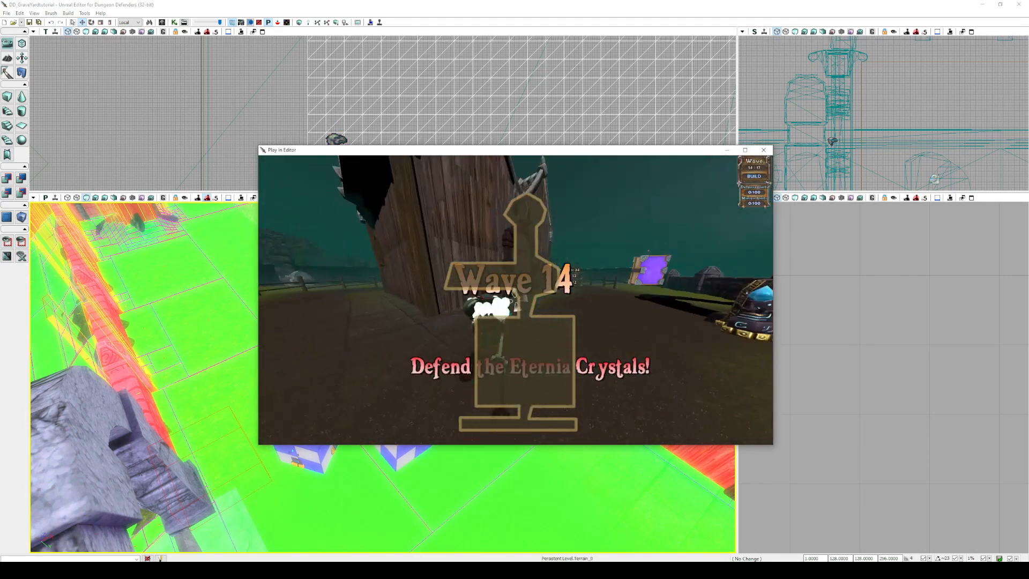
key("Escape")
left_click(765, 152)
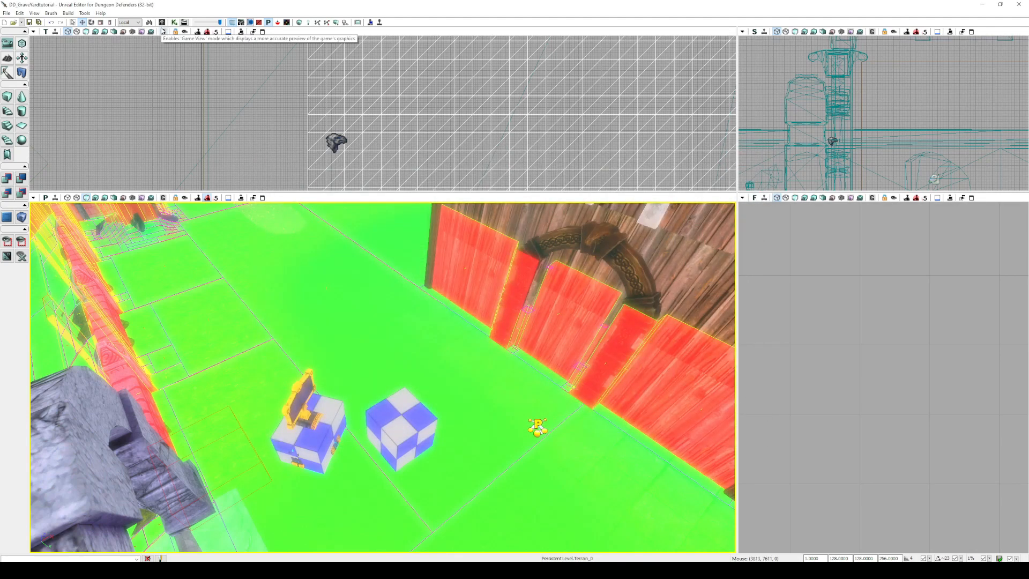
Set the X of the minimap actor's Mini Map Center Tex Coords to 0 and close its properties.
left_click(342, 142)
left_click(342, 141)
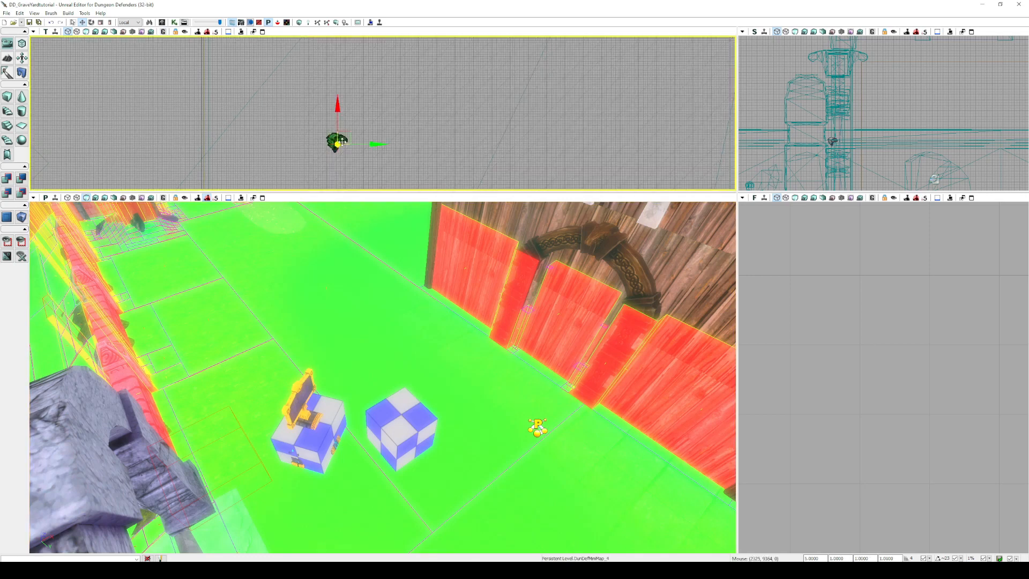
left_click_drag(1015, 61, 982, 336)
left_click(114, 292)
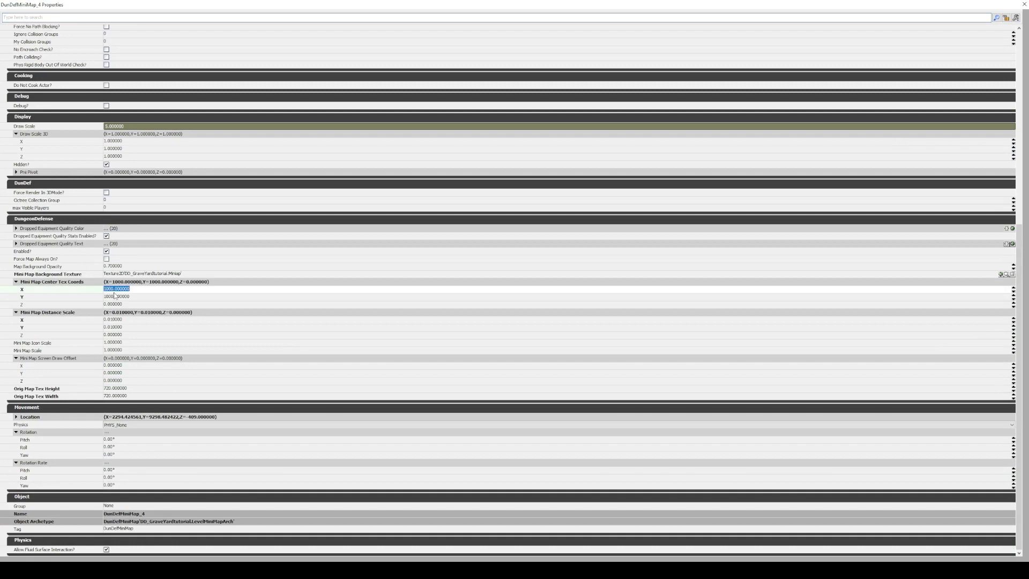
left_click(1024, 5)
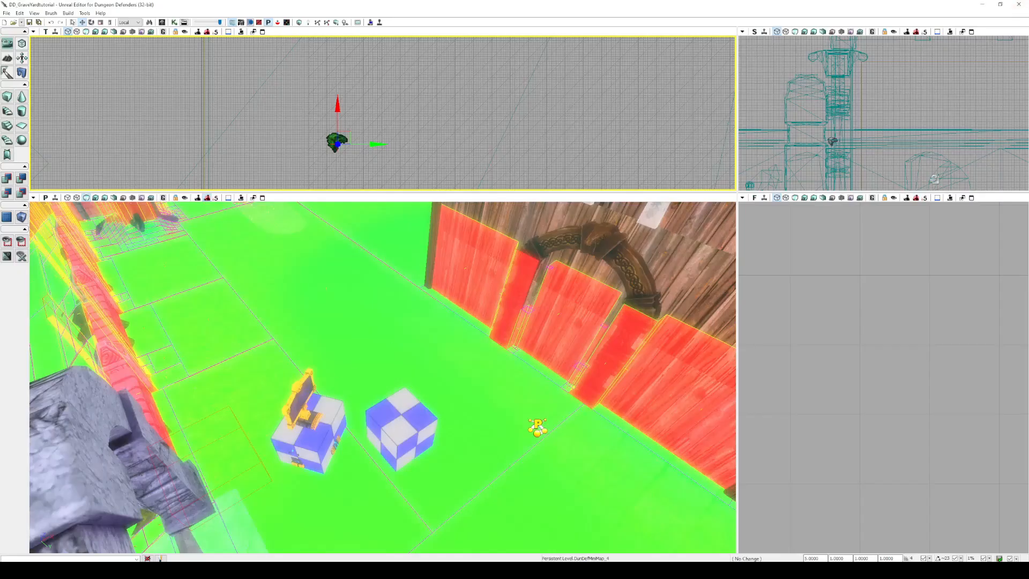
Play-test the level from the yard to check the minimap icons with the center X at 0, and end the test.
right_click(339, 377)
left_click(394, 373)
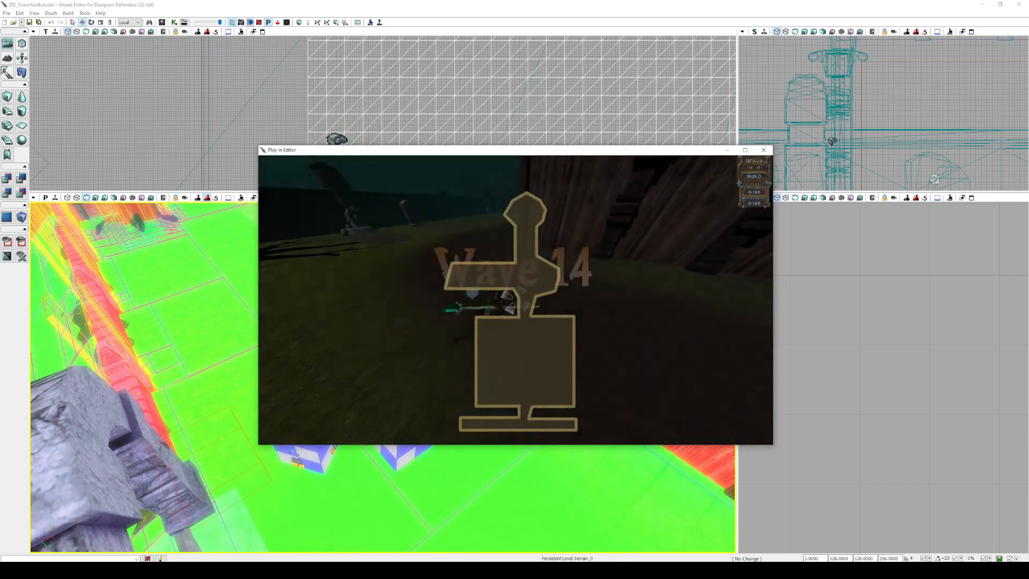
key("Escape")
left_click(763, 150)
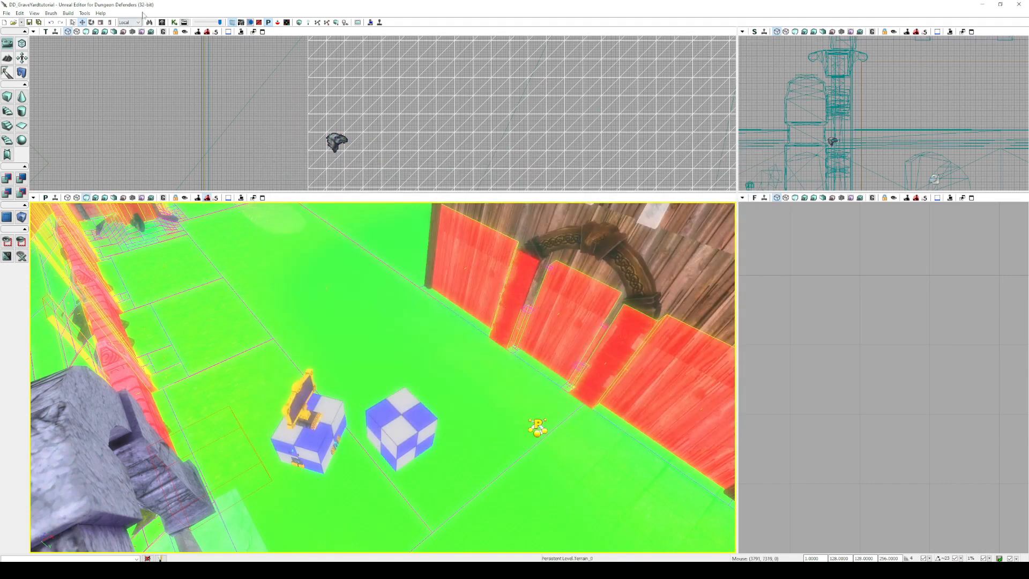
left_click(175, 23)
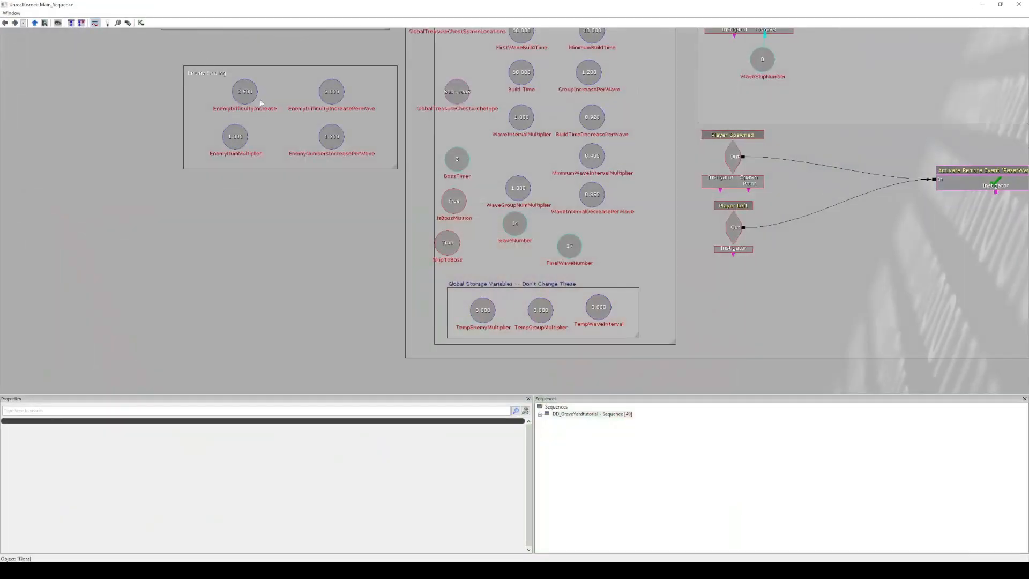
left_click(1018, 4)
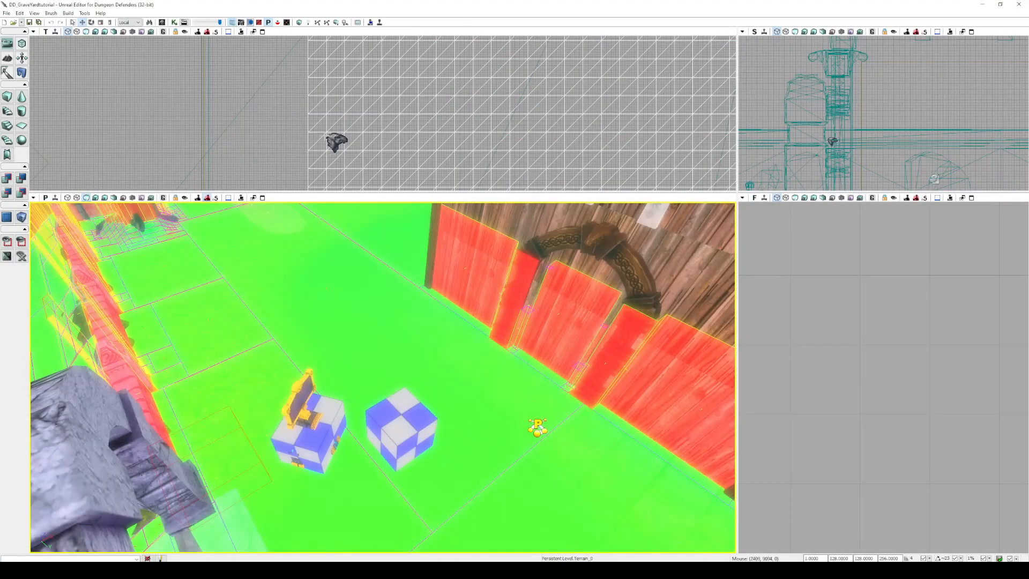
Set the minimap actor's Mini Map Center Tex Coords X and Y to 500 and close its properties.
double_click(336, 142)
left_click_drag(1019, 69, 966, 409)
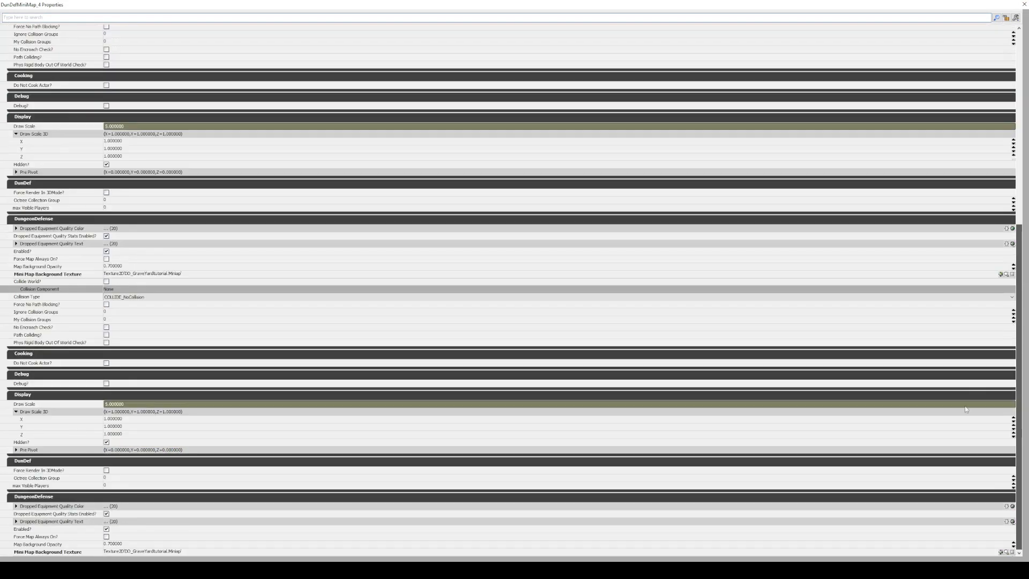
left_click(144, 298)
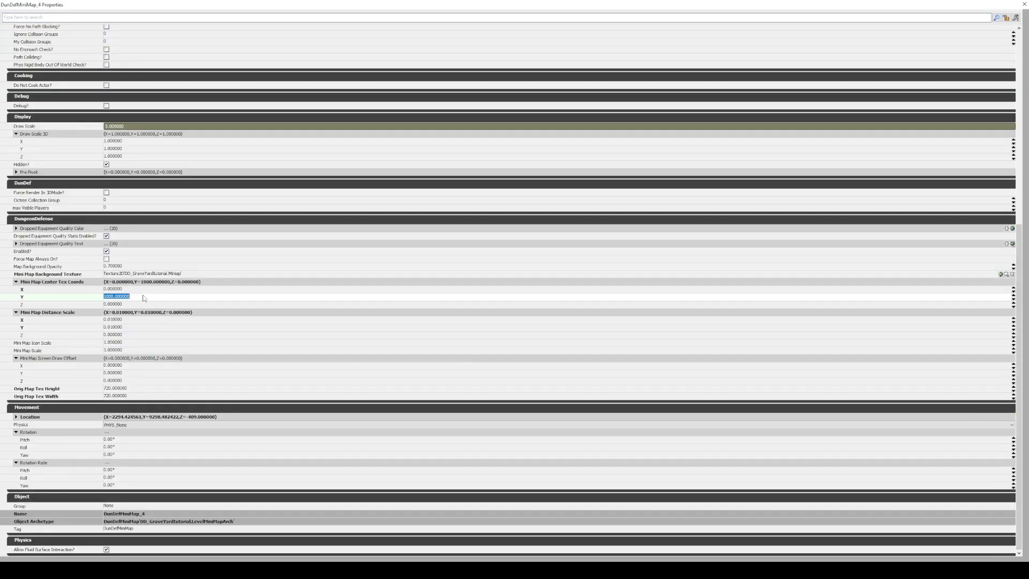
left_click(137, 289)
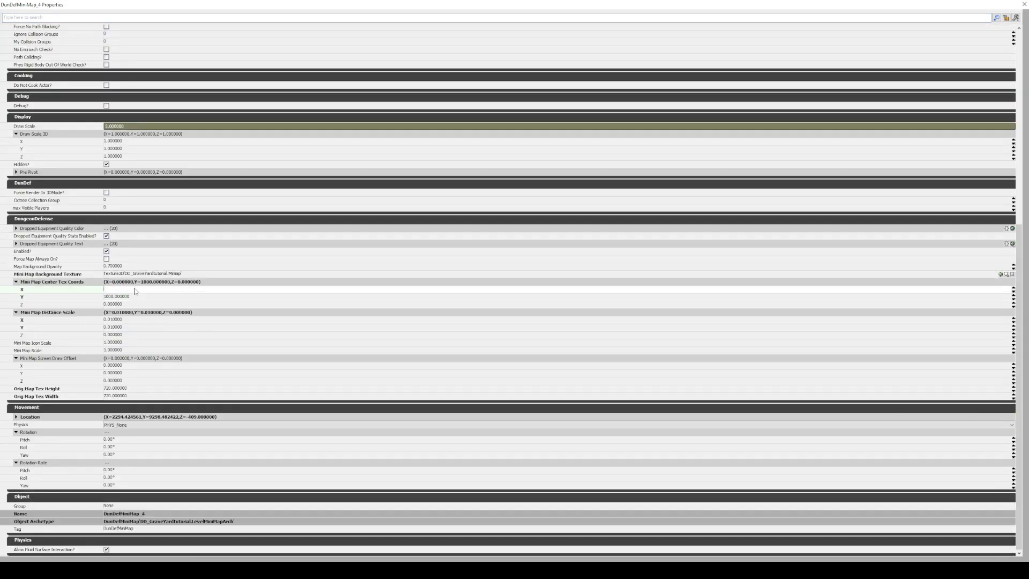
type("500")
left_click(133, 298)
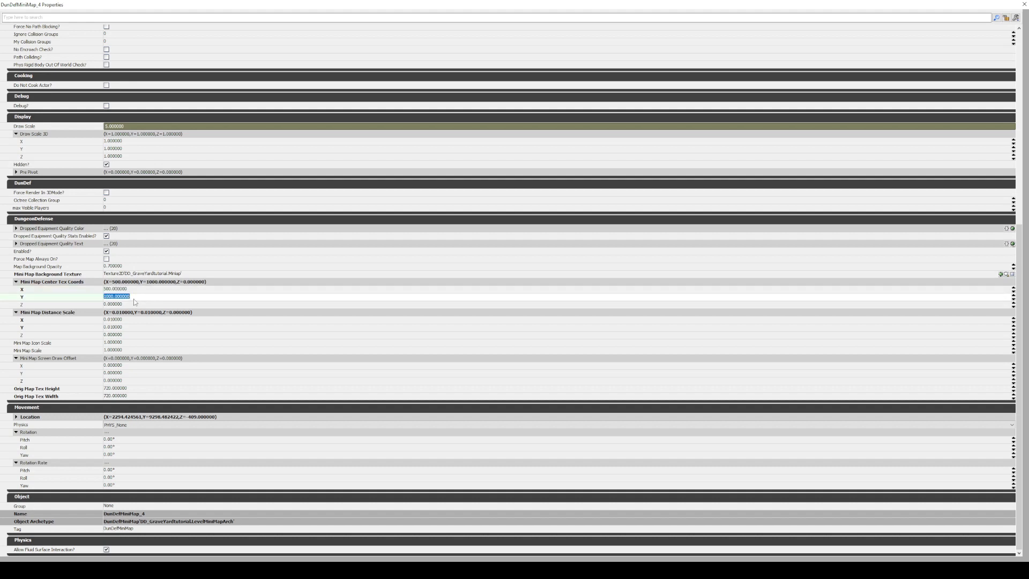
type("500")
key("Return")
left_click(1024, 4)
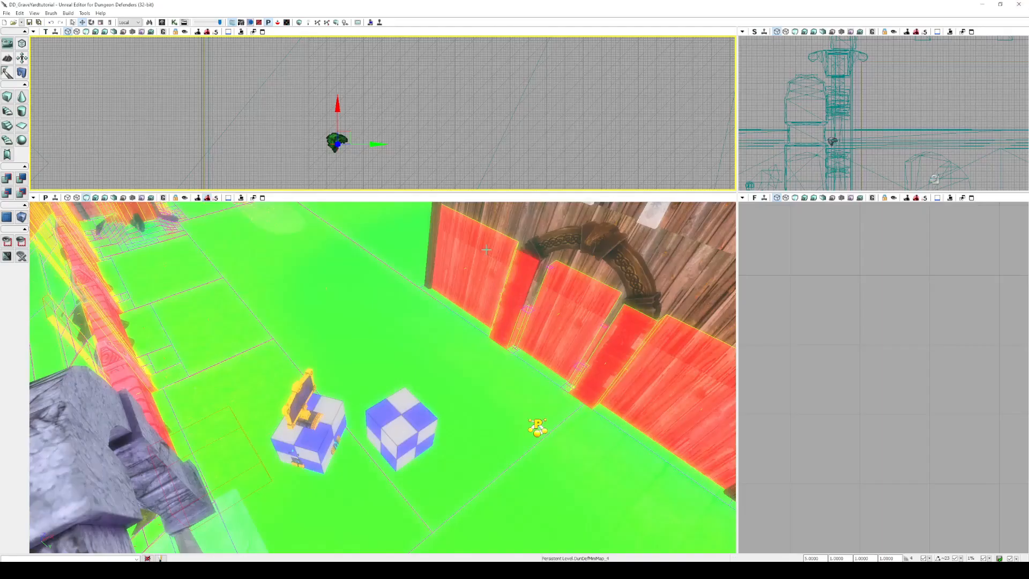
Play-test the level from the yard to check the minimap icons with both center coordinates at 500, and end the test.
right_click(286, 379)
left_click(351, 555)
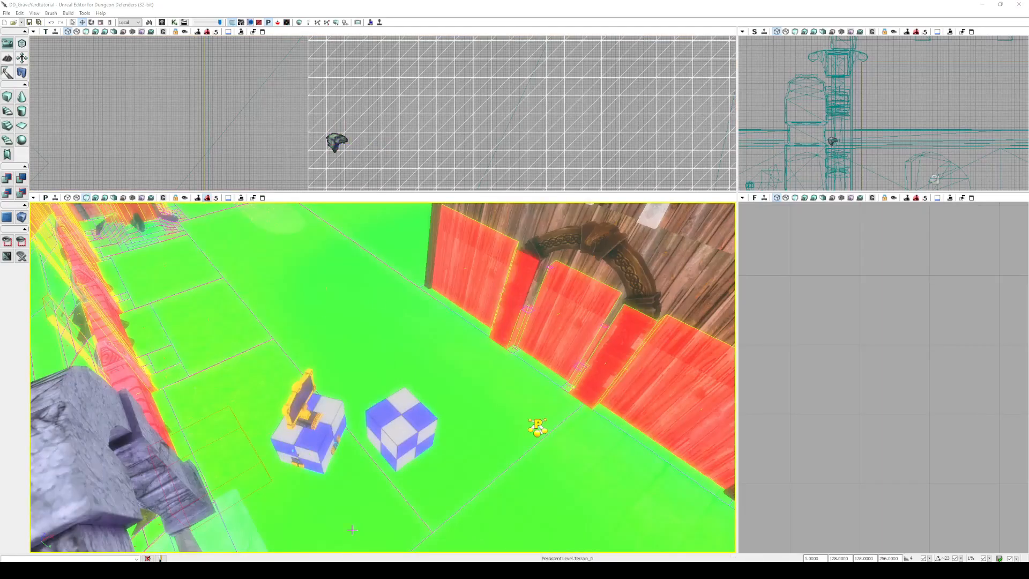
right_click(352, 529)
left_click(375, 500)
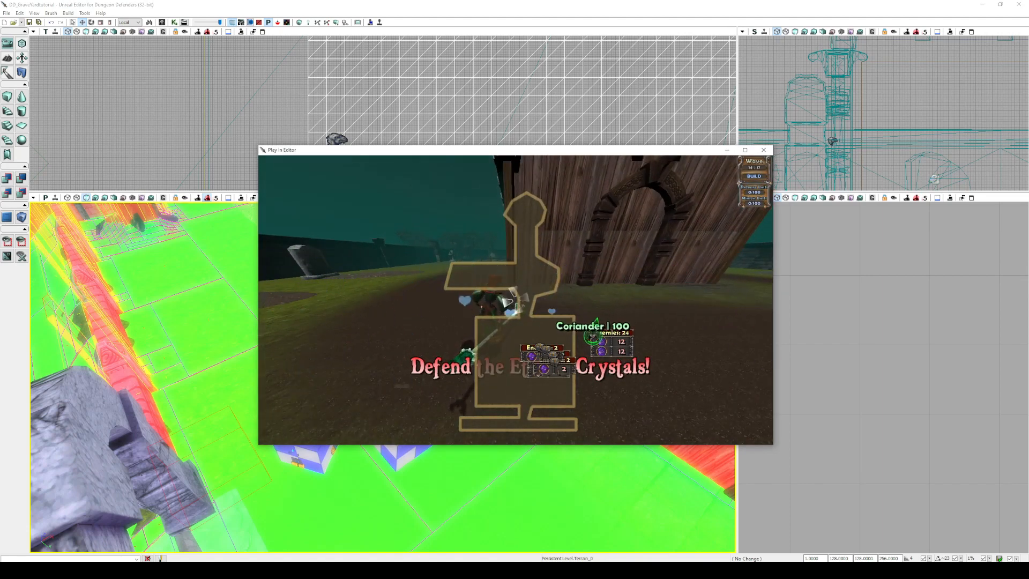
key("Escape")
left_click(764, 151)
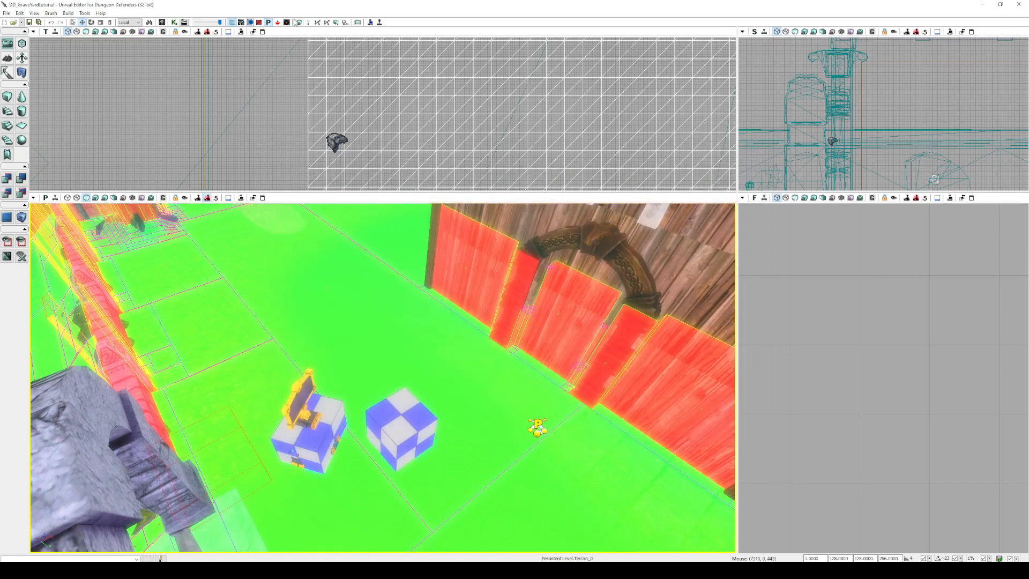
Set the minimap actor's Mini Map Center Tex Coords X and Y to 700 and close its properties.
left_click(162, 22)
left_click(927, 39)
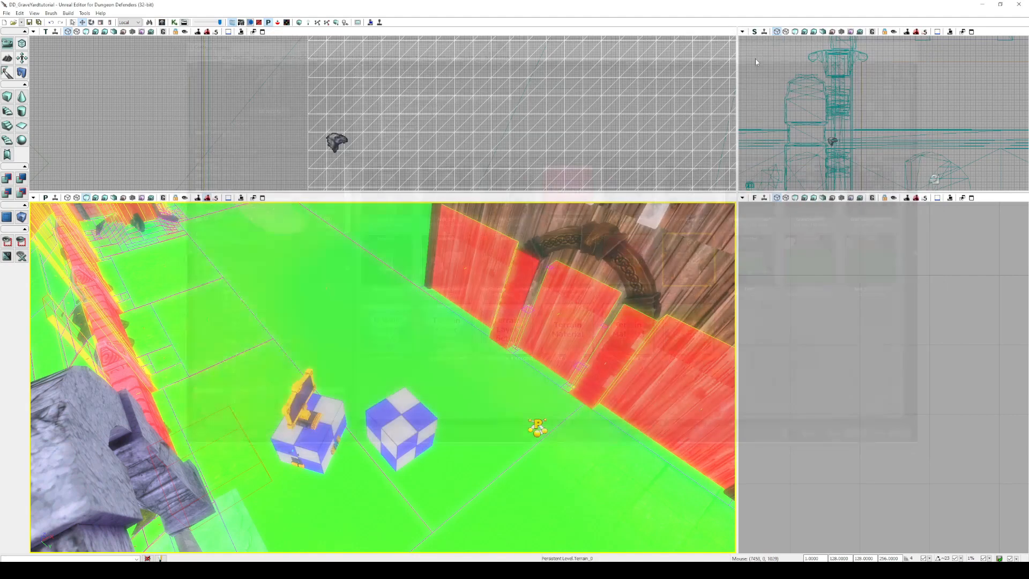
double_click(538, 427)
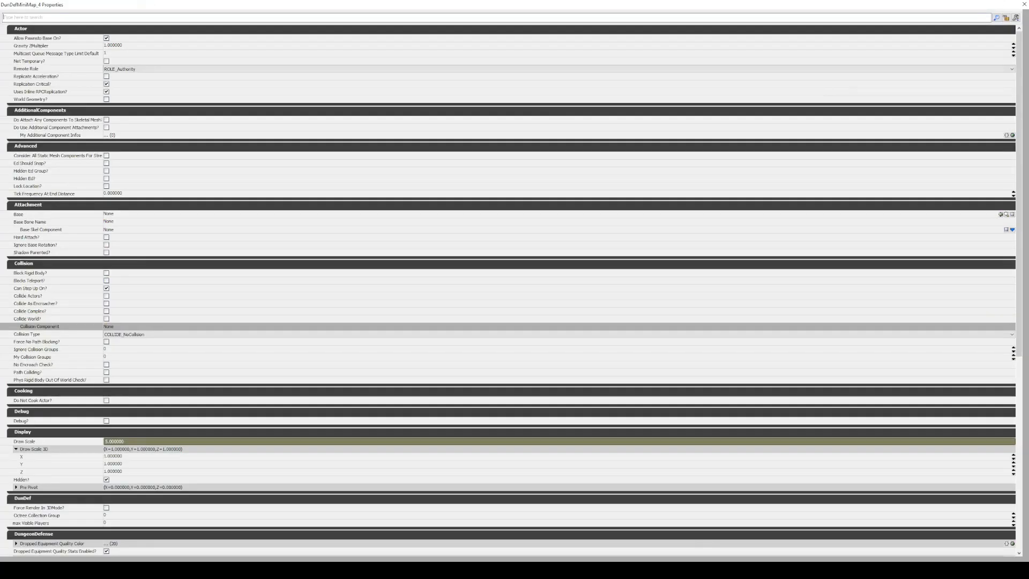
left_click_drag(1024, 55, 1024, 248)
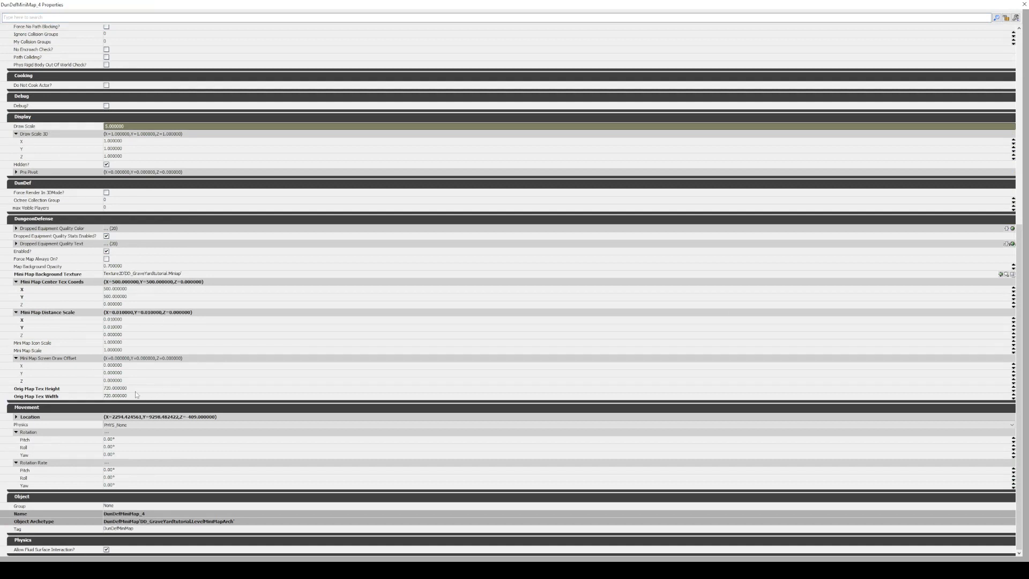
left_click(130, 290)
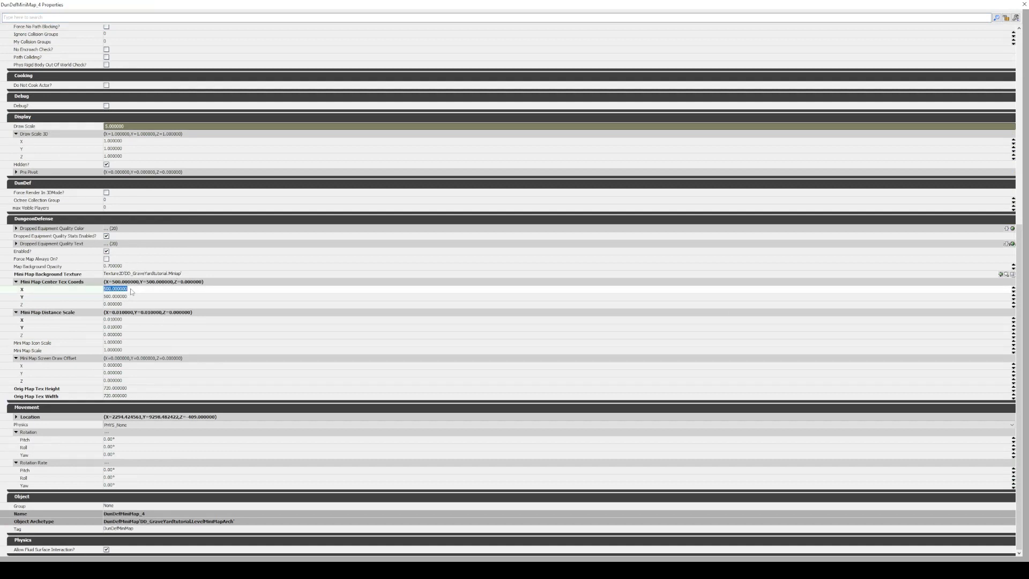
type("700")
key("Tab")
type("700")
key("Return")
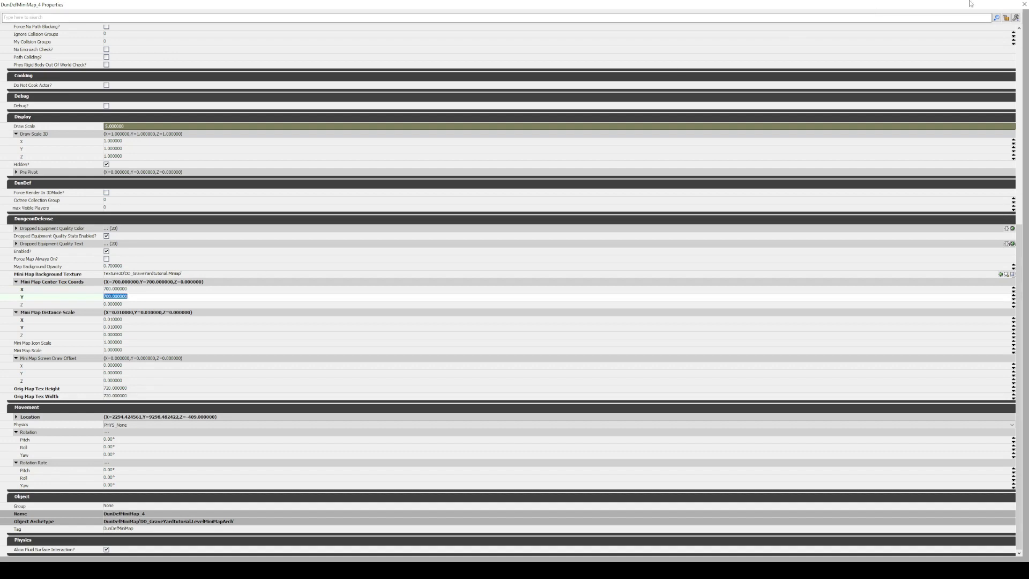
left_click(1024, 4)
Play-test the level, walking around to check the minimap icons with both center coordinates at 700, and end the test.
right_click(366, 275)
left_click(407, 497)
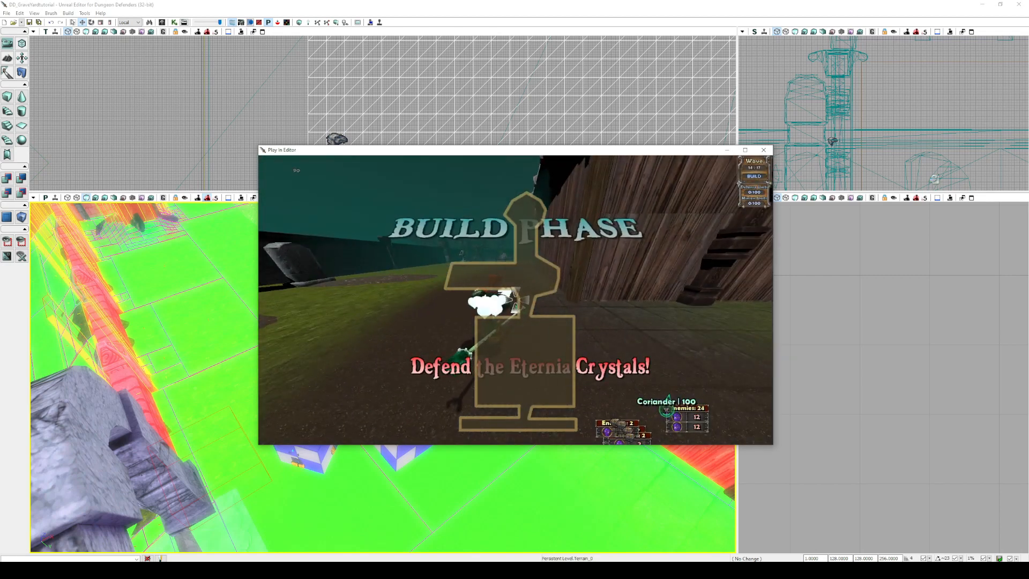
key("w")
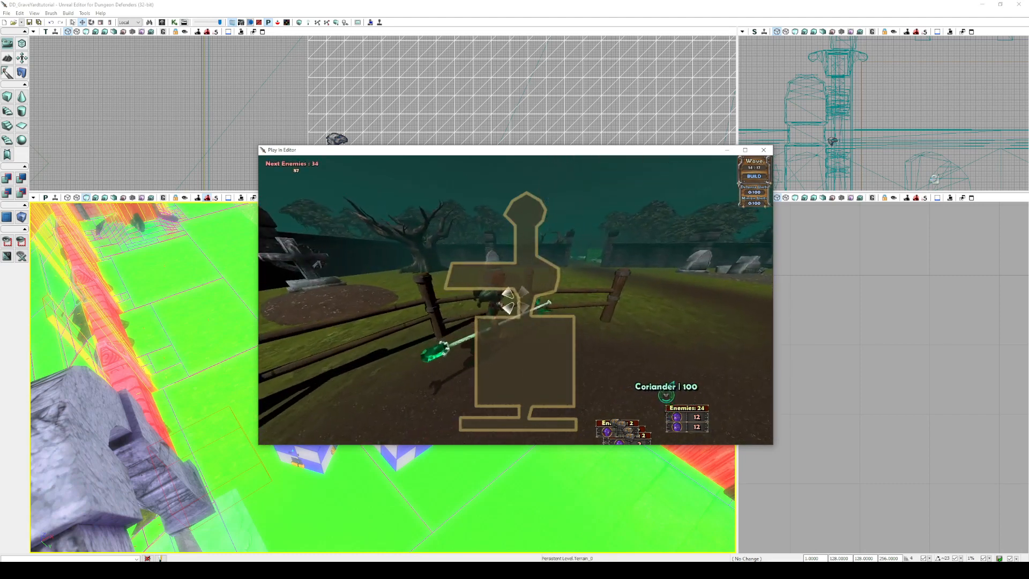
key("Escape")
left_click(764, 150)
key("alt+Tab")
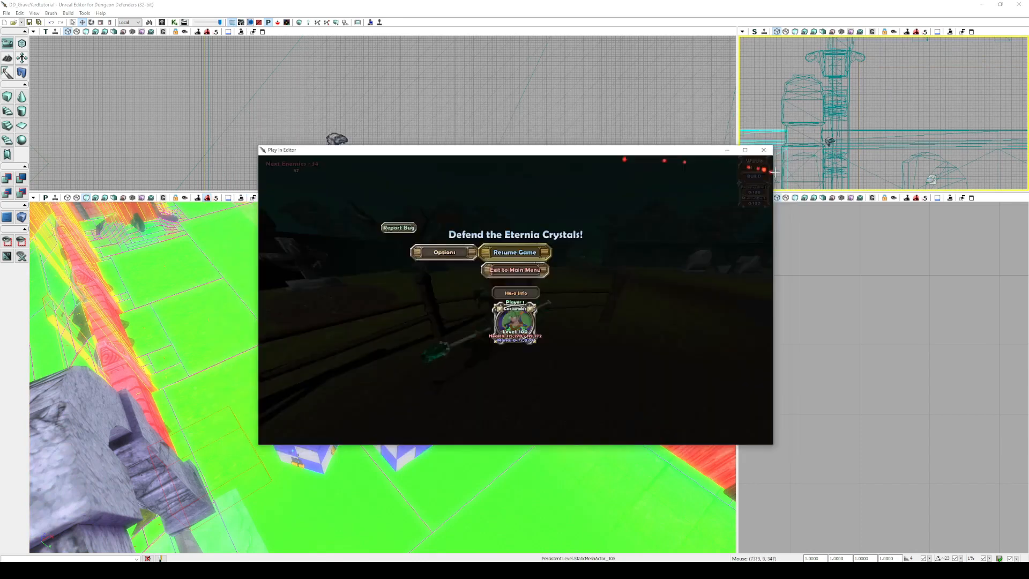
left_click(781, 154)
key("alt+Tab")
left_click(764, 150)
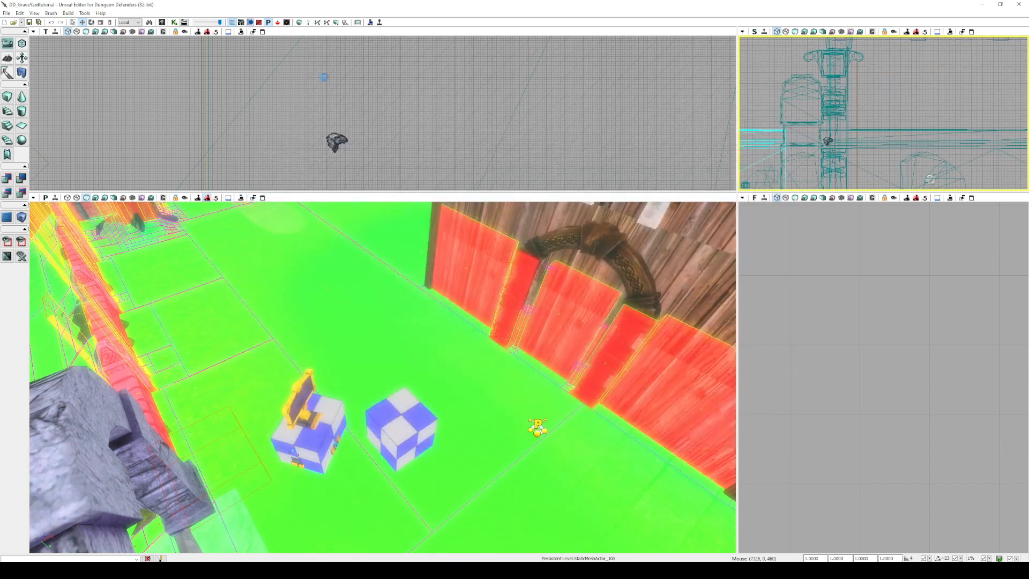
double_click(337, 143)
scroll(236, 303, "down", 20)
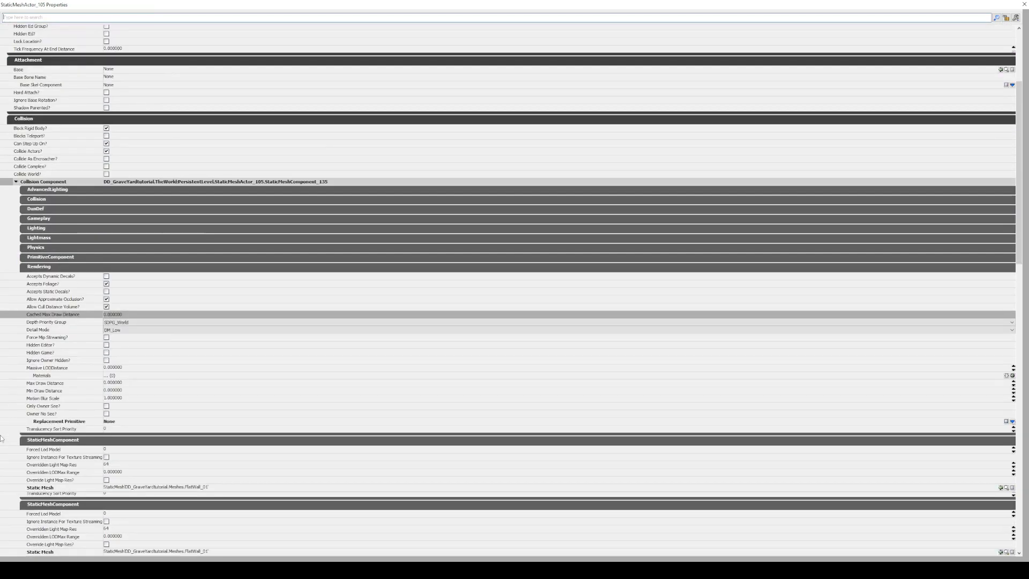
scroll(2, 440, "down", 15)
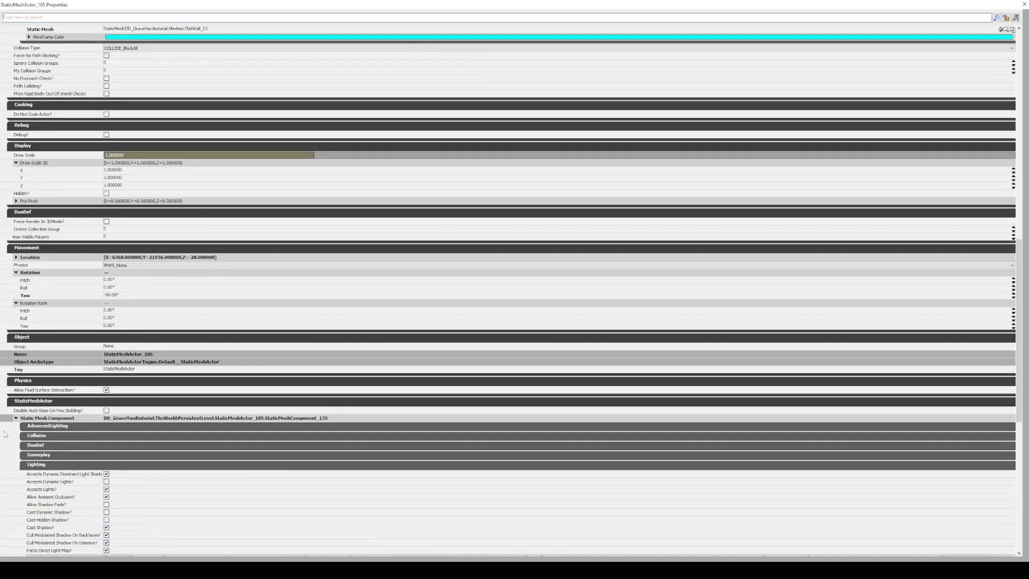
scroll(4, 433, "down", 6)
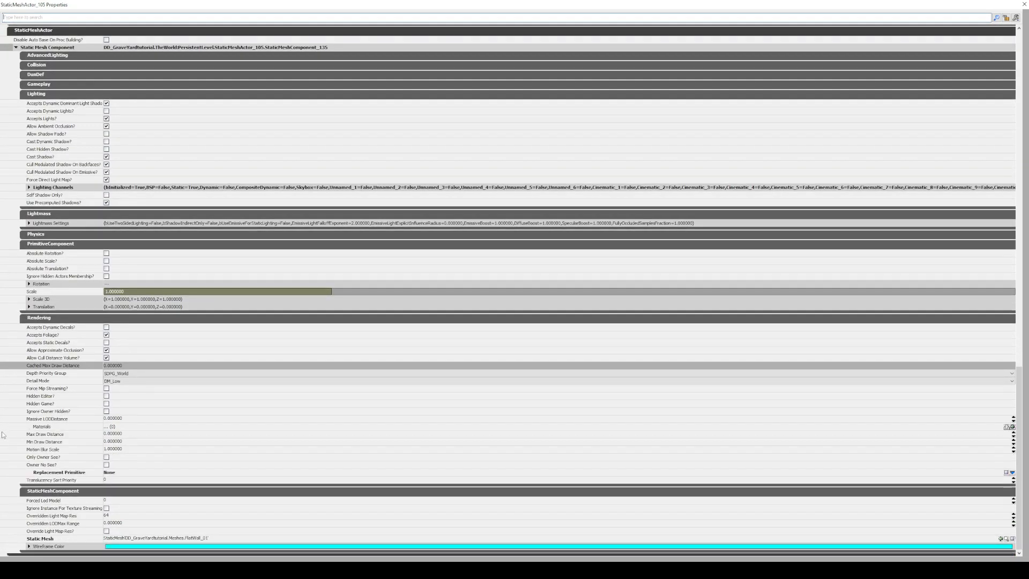
left_click(1024, 4)
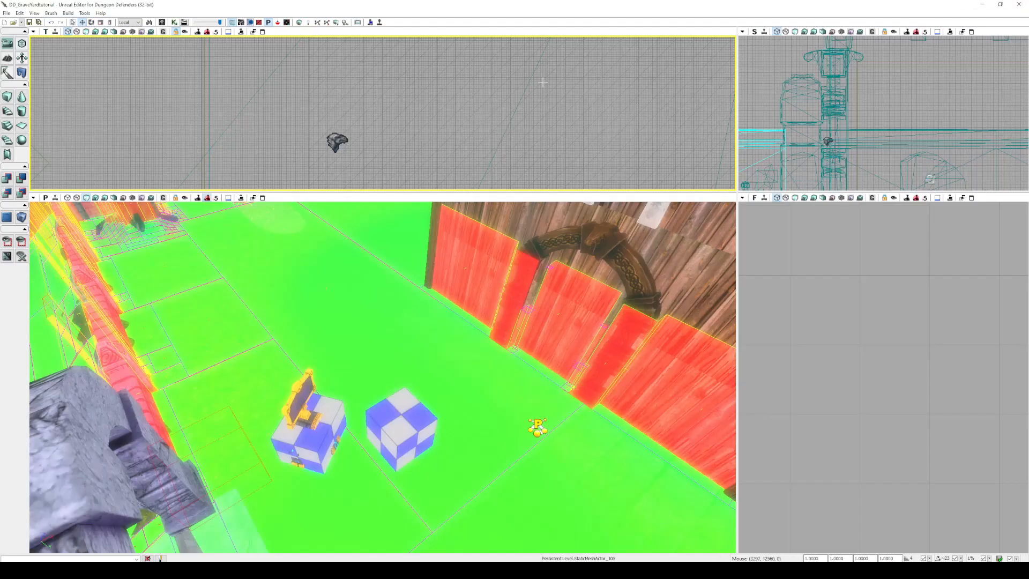
Set the X of the minimap actor's Mini Map Center Tex Coords to 300 and close its properties.
left_click(337, 142)
double_click(341, 149)
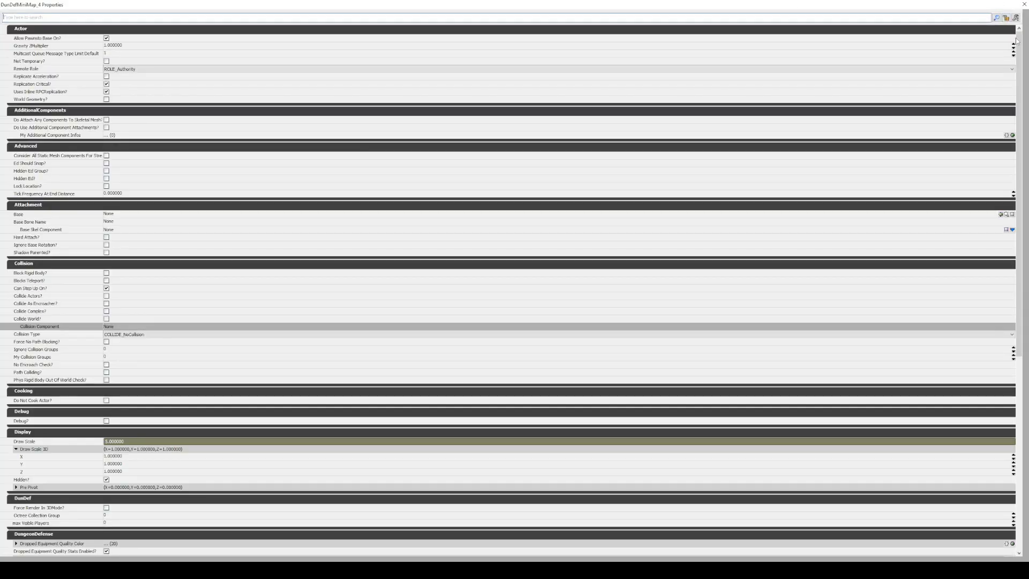
scroll(174, 391, "down", 10)
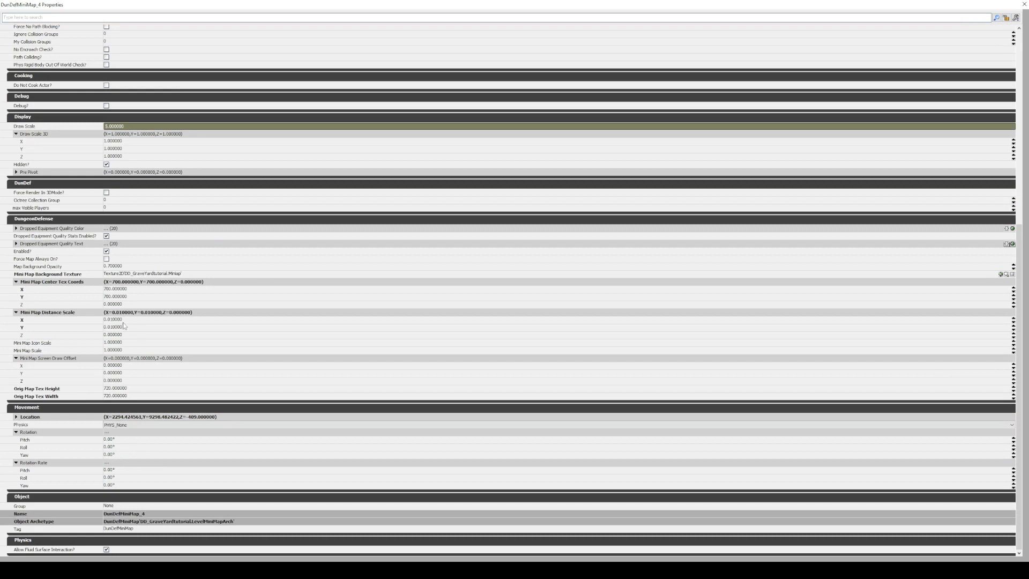
left_click(133, 290)
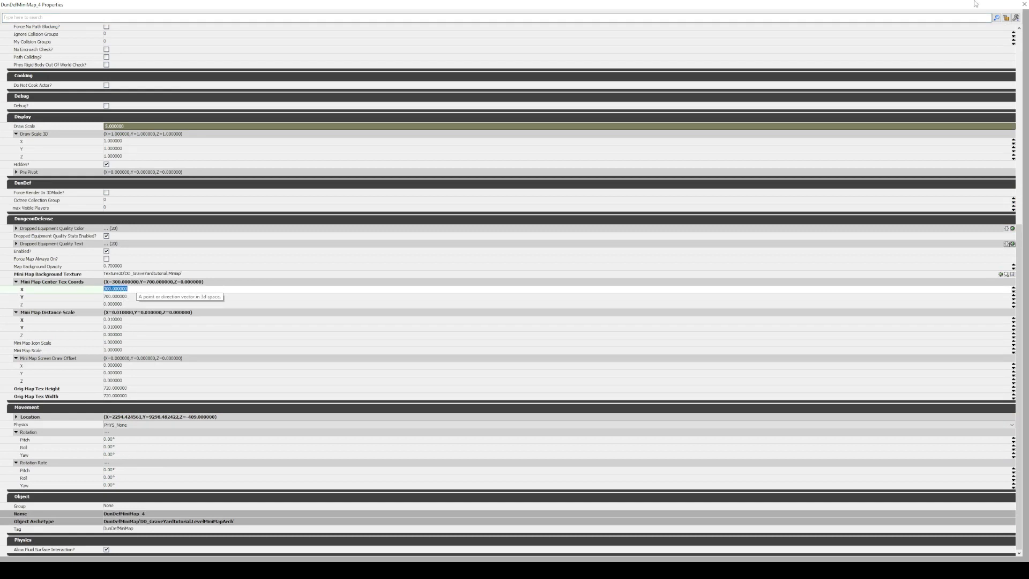
left_click(1023, 4)
Play-test the level, walking toward the graveyard wall to check the minimap icons with the center X at 300, and end the test.
right_click(409, 122)
left_click(459, 343)
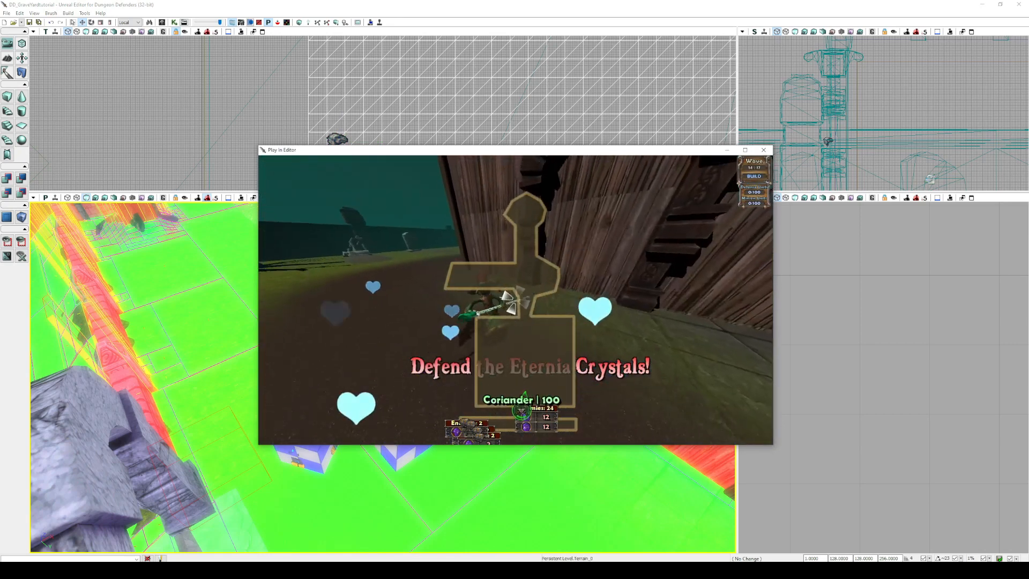
key("w")
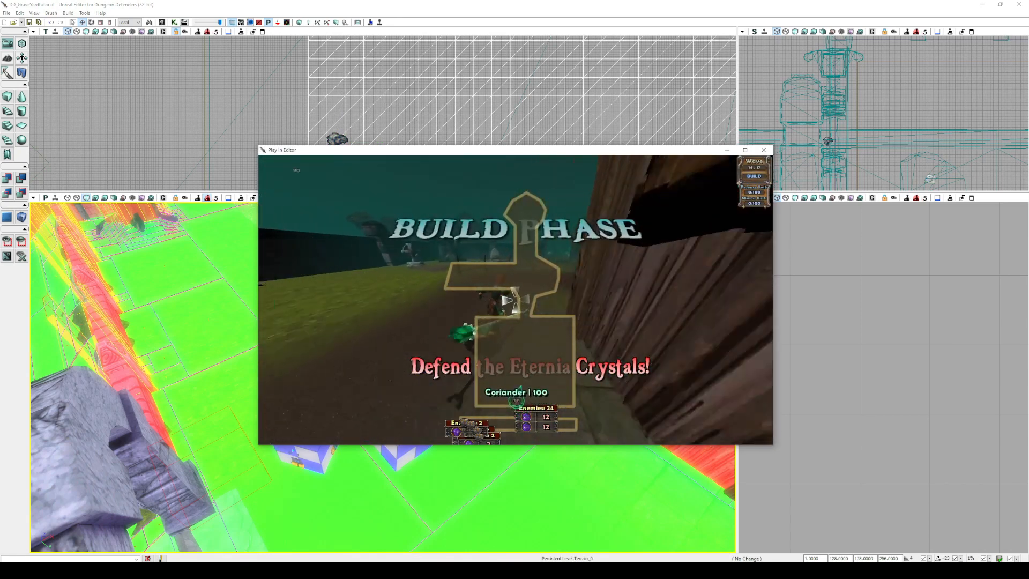
key("w")
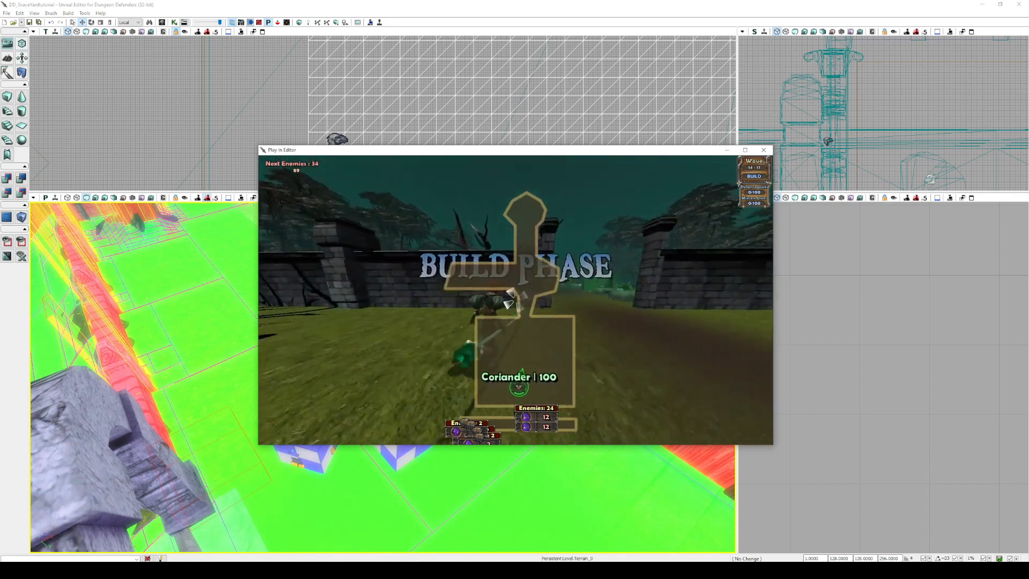
key("Escape")
left_click(764, 151)
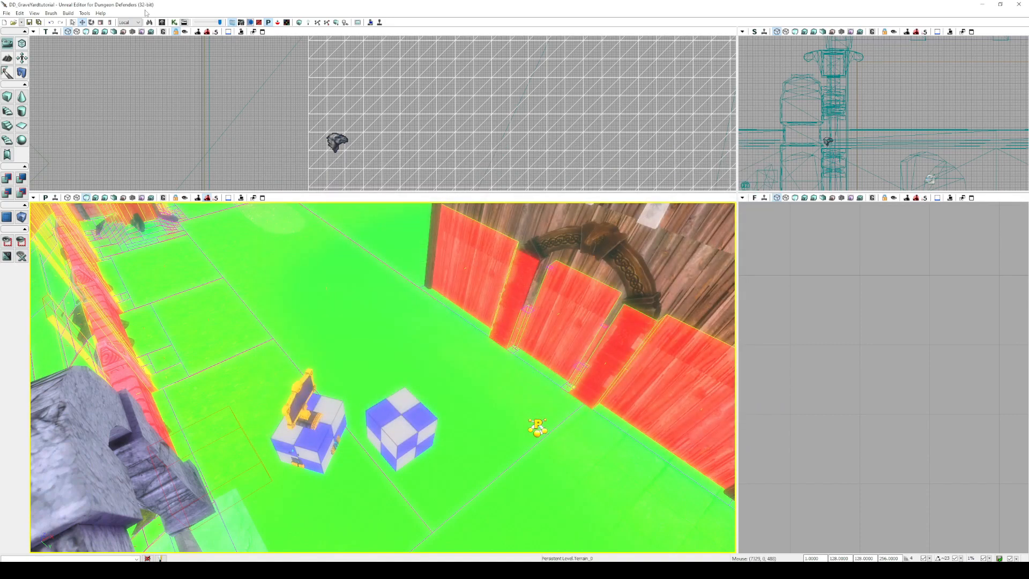
Set the X of the minimap actor's Mini Map Distance Scale to 0.05 and close its properties.
double_click(346, 140)
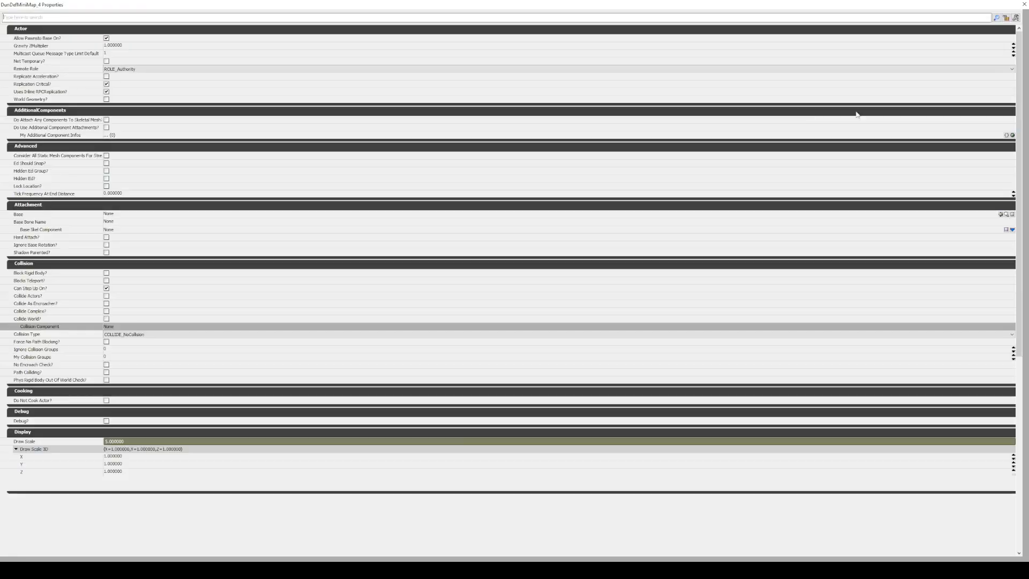
left_click_drag(1019, 105, 959, 393)
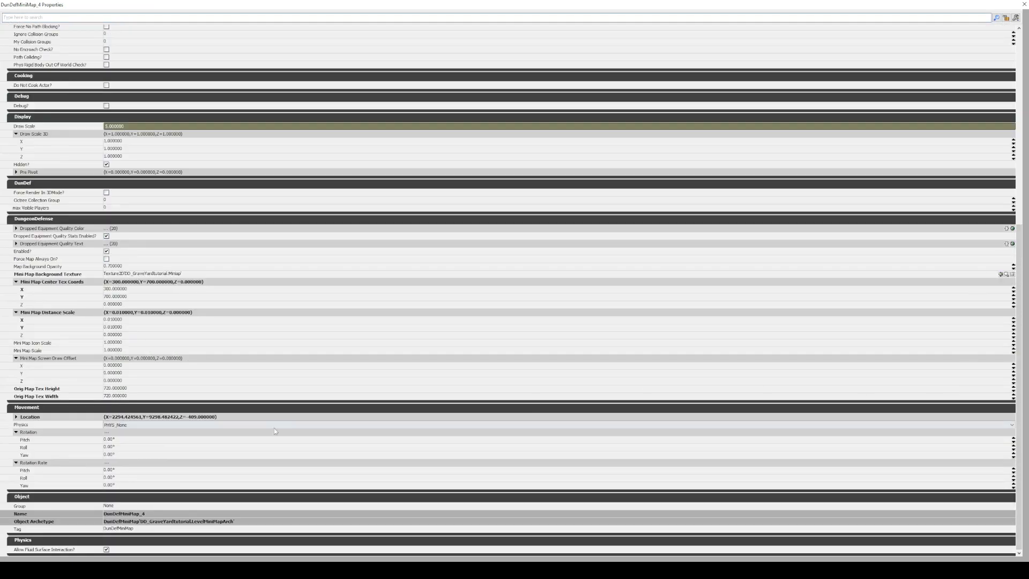
left_click(130, 319)
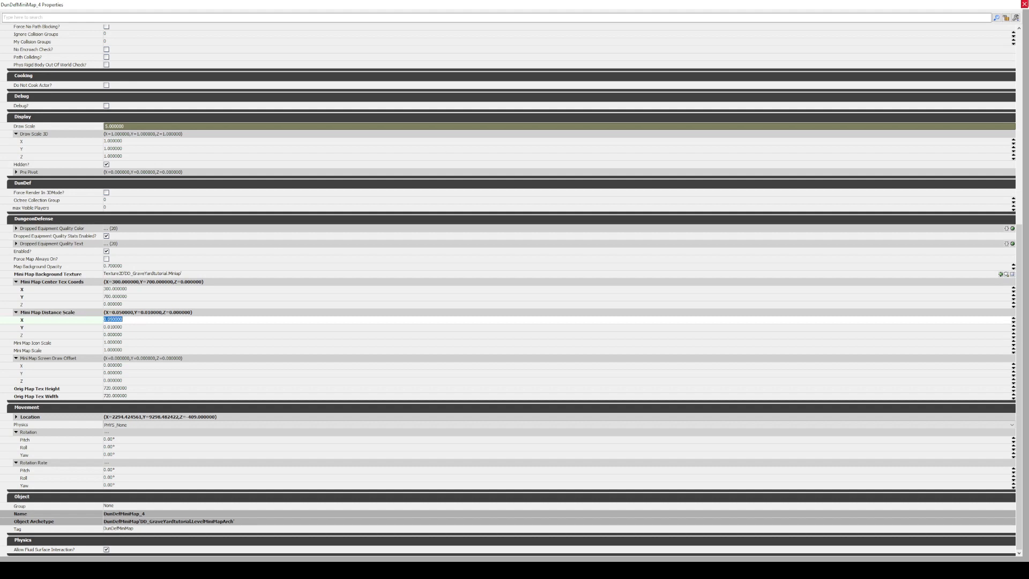
left_click(1024, 5)
Play-test the level, walking to the gate and around the building to compare the hero's minimap position with the X distance scale at 0.05.
right_click(418, 321)
left_click(465, 544)
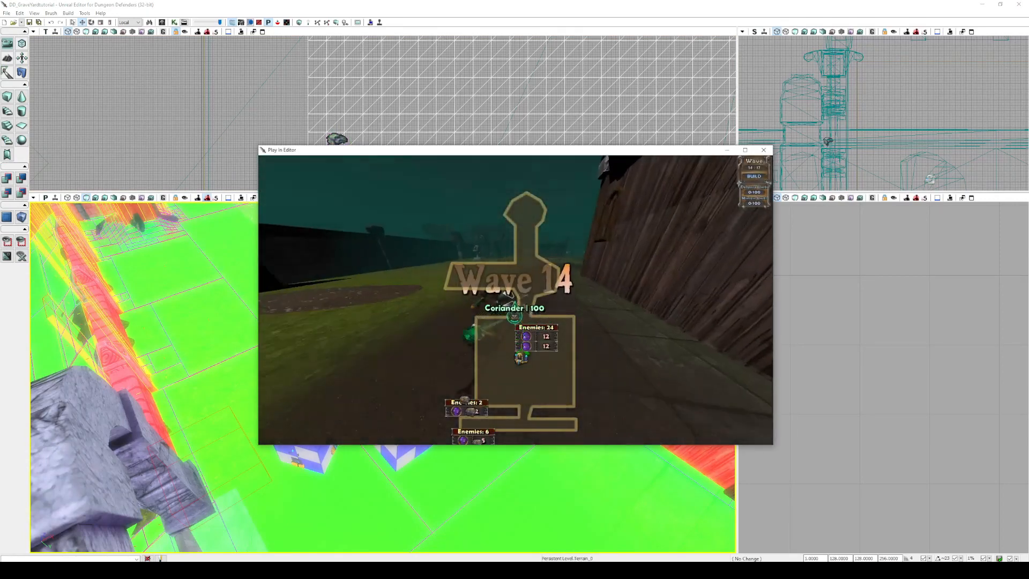
key("w")
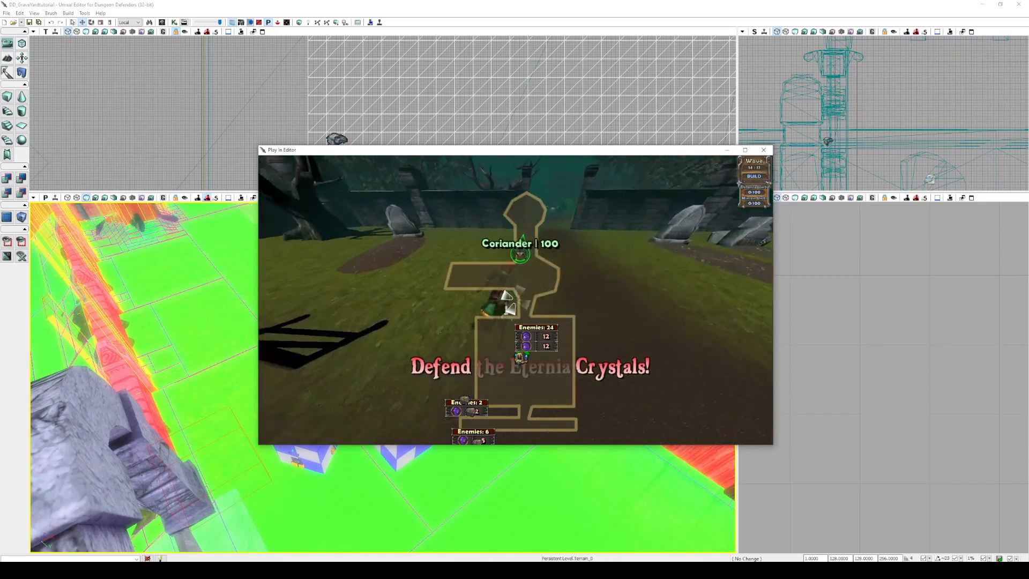
key("Escape")
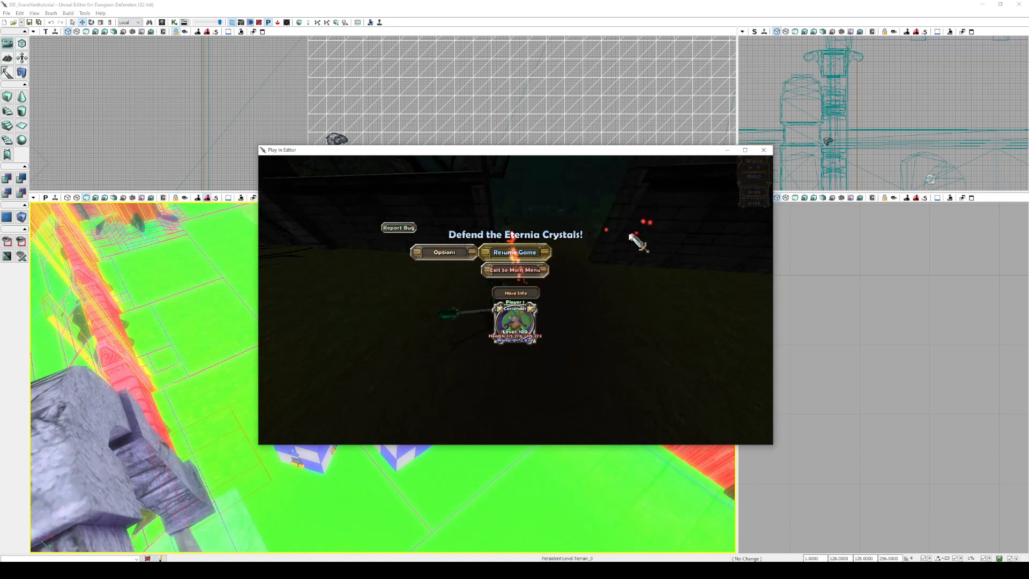
key("Escape")
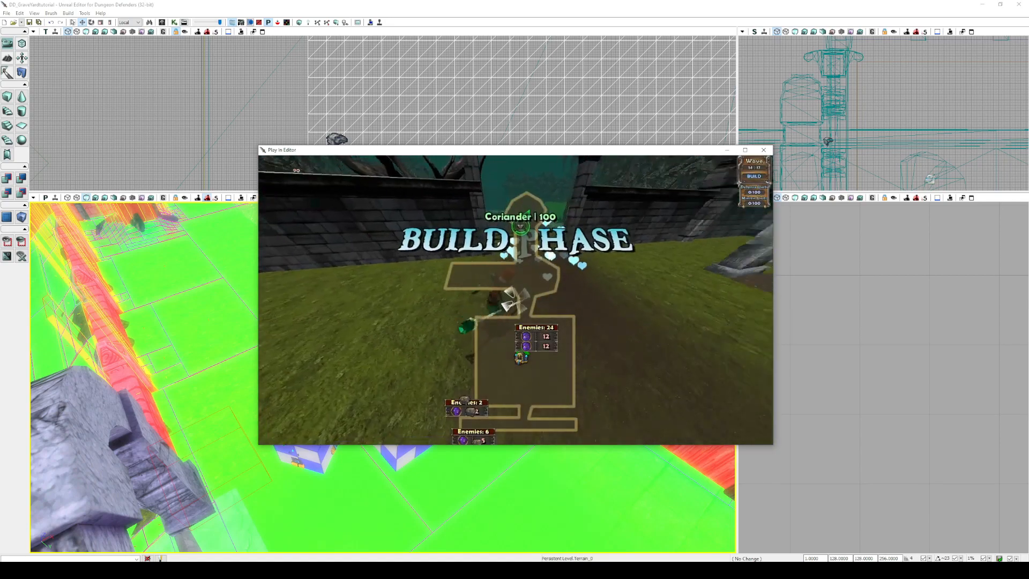
key("w")
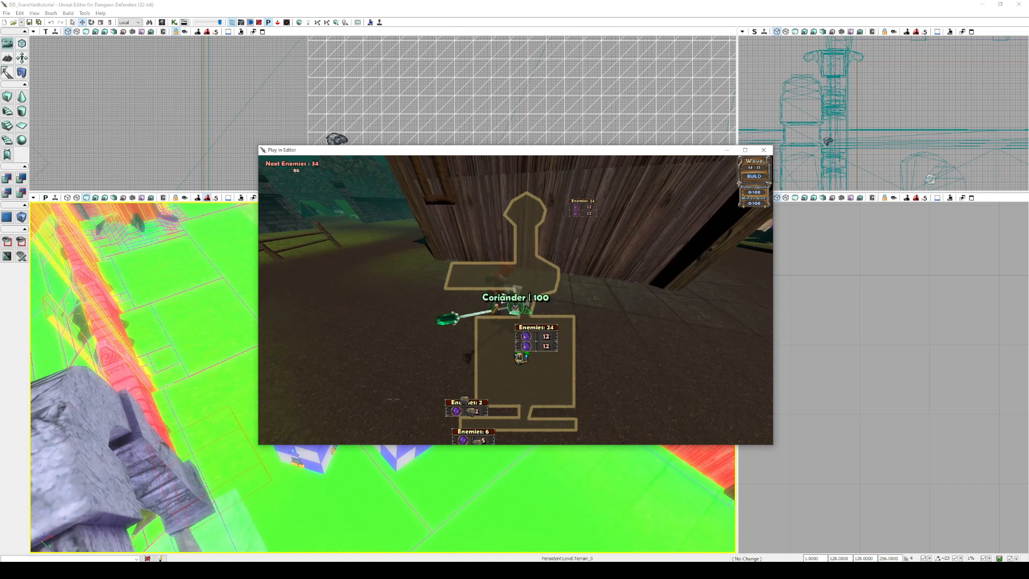
key("w")
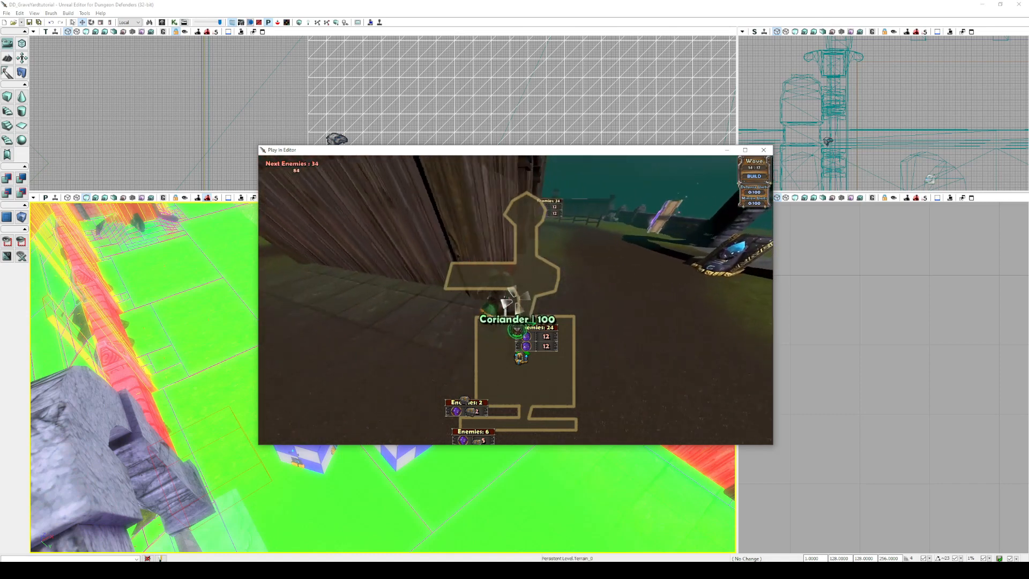
key("w")
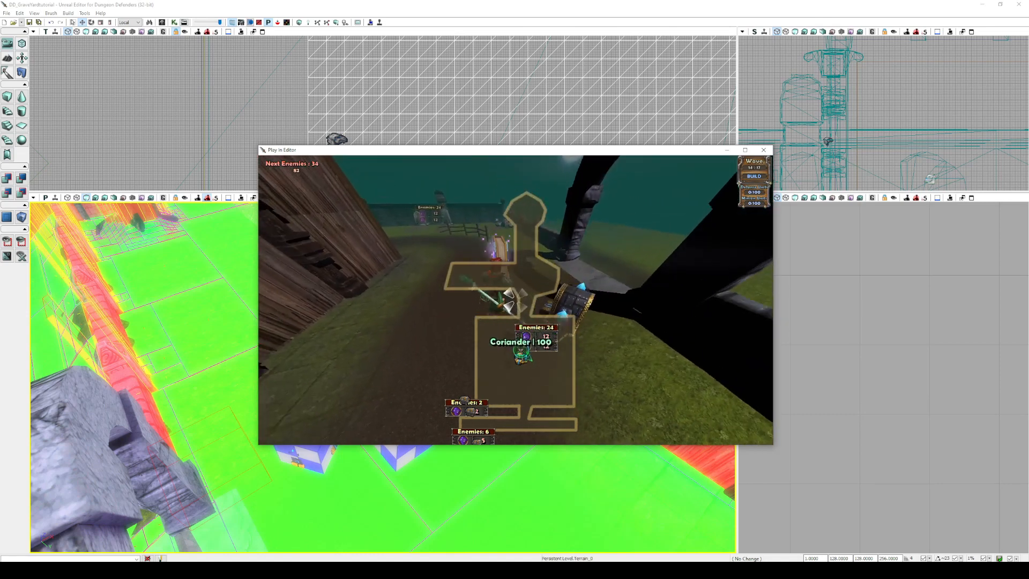
key("Escape")
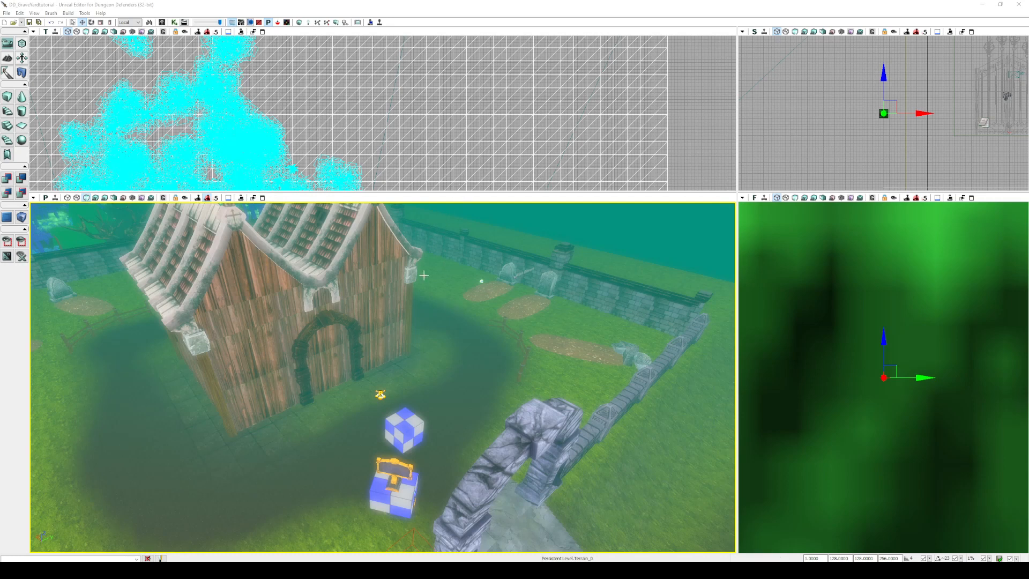
Examine the overlord height settings and the expanded Overlord Max and Min XYBounds in the World Properties.
left_click(33, 15)
left_click(59, 52)
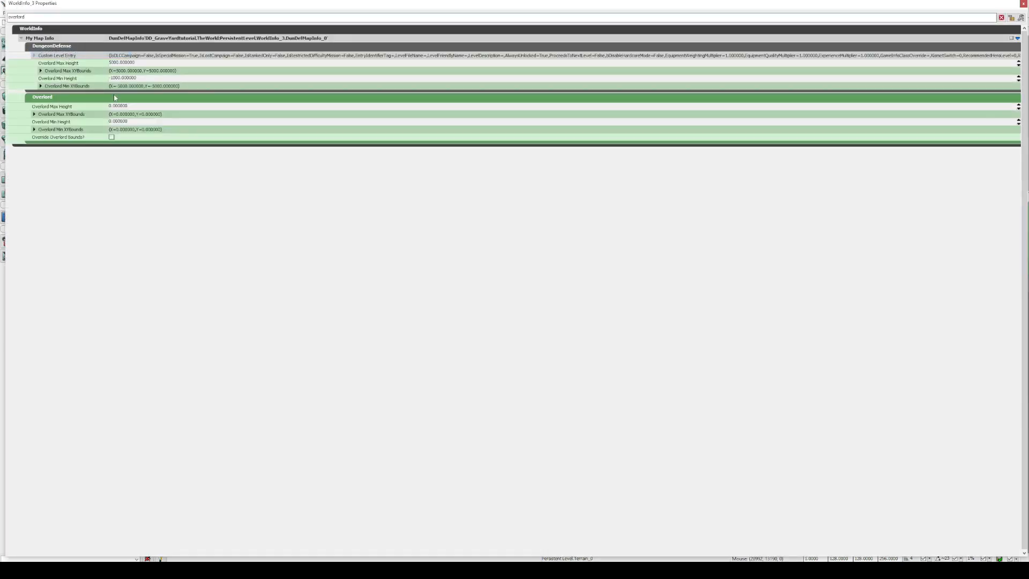
left_click(33, 114)
left_click(33, 145)
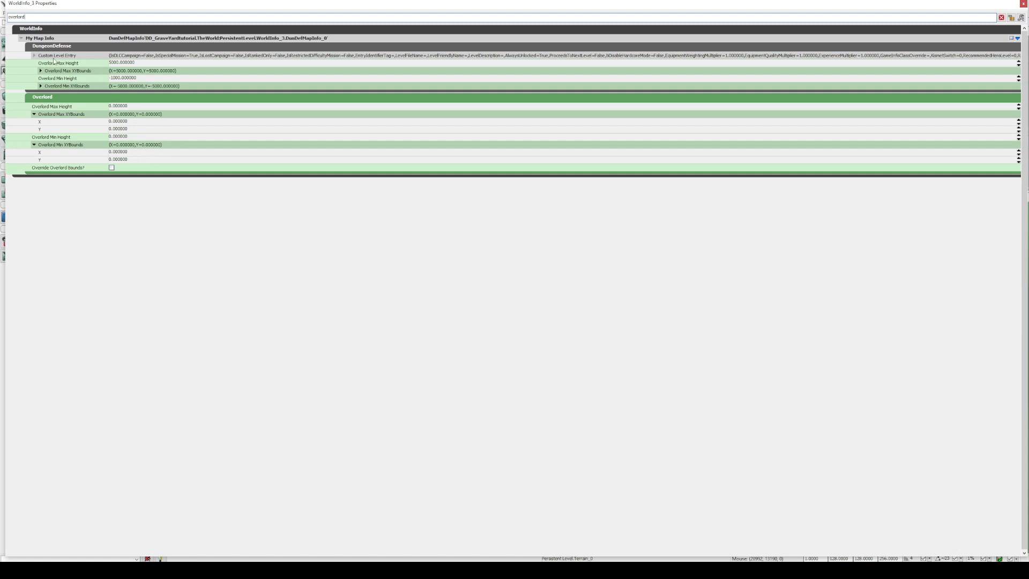
left_click(134, 63)
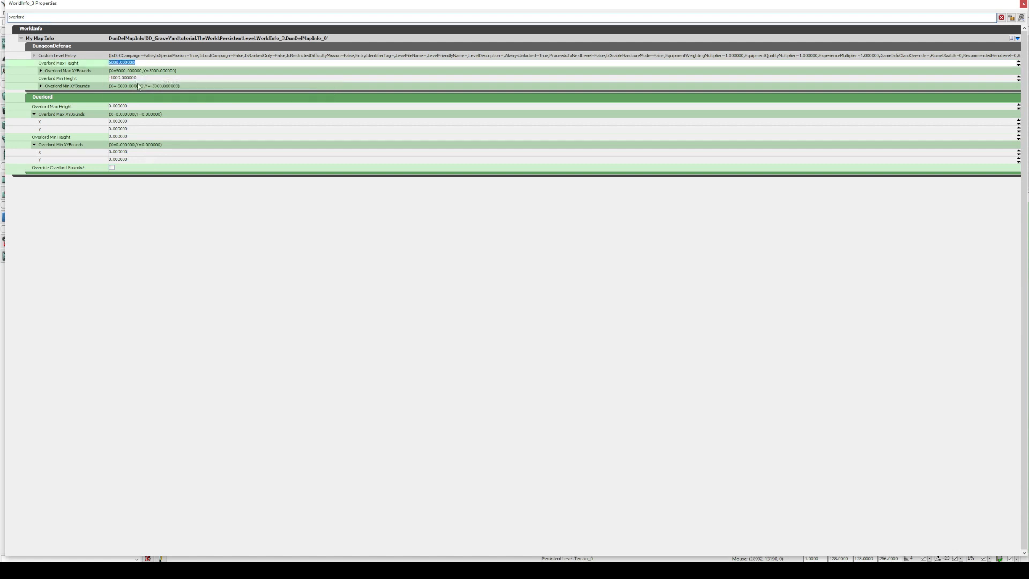
left_click(141, 79)
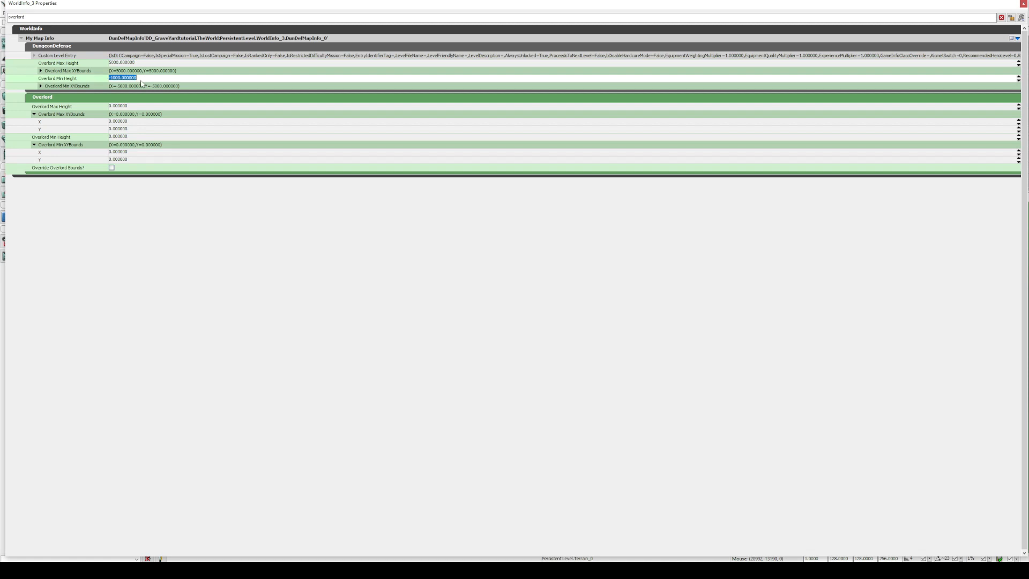
left_click(136, 121)
left_click(138, 129)
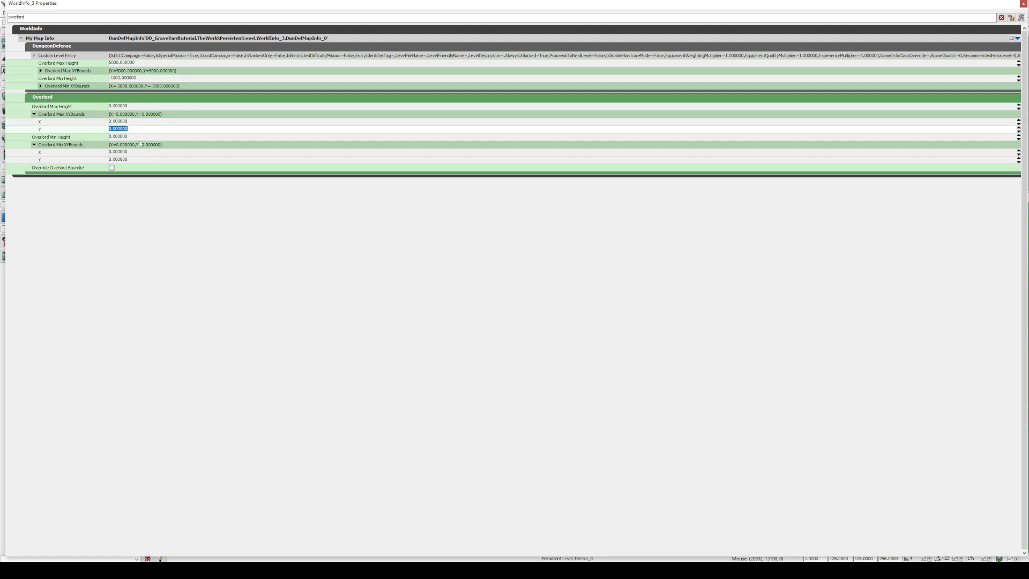
left_click(139, 146)
left_click(140, 153)
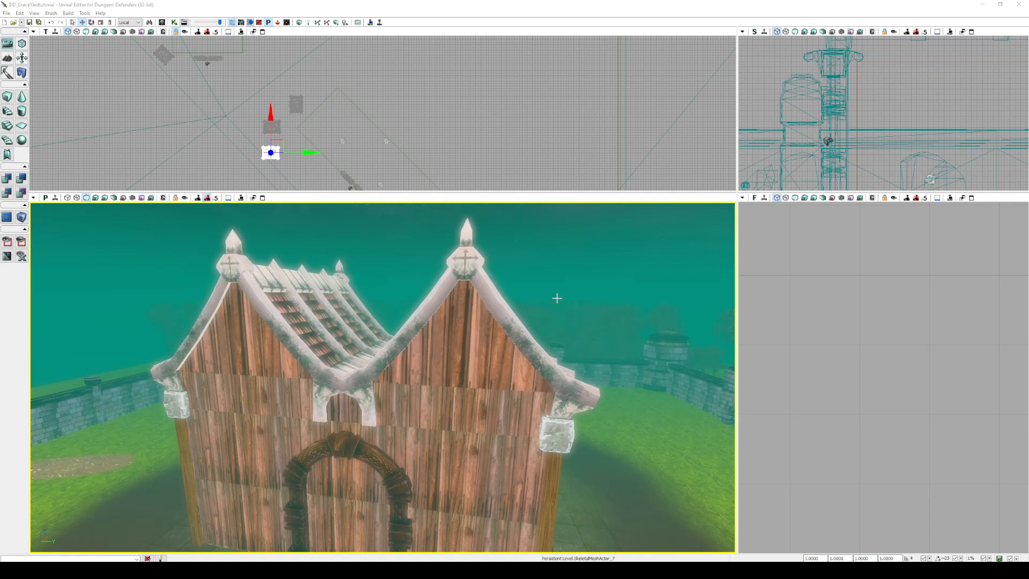
Set the first Game Info Classes entry in the World Properties to GameInfo_Assault and browse the other available game modes.
left_click(33, 13)
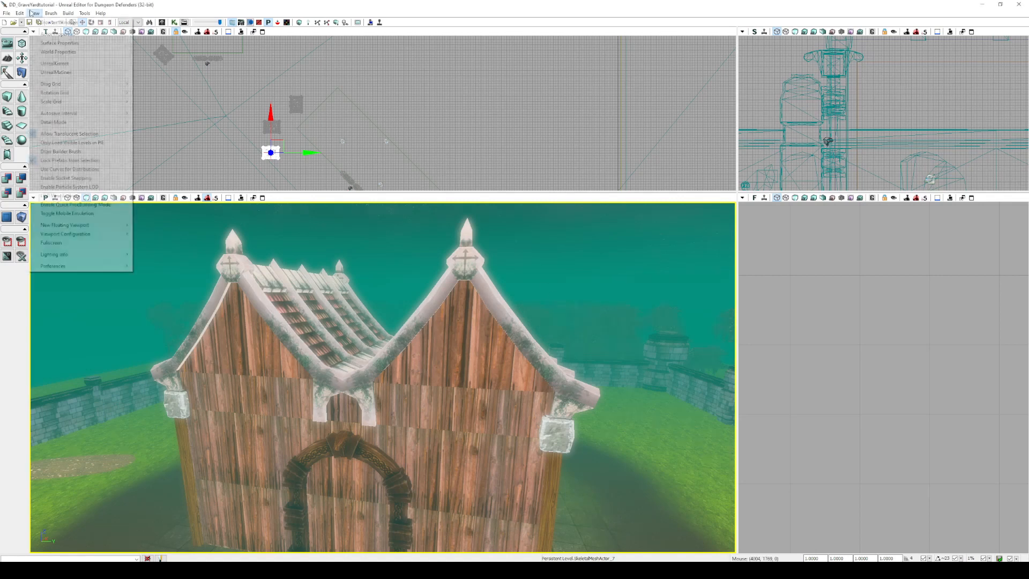
left_click(58, 51)
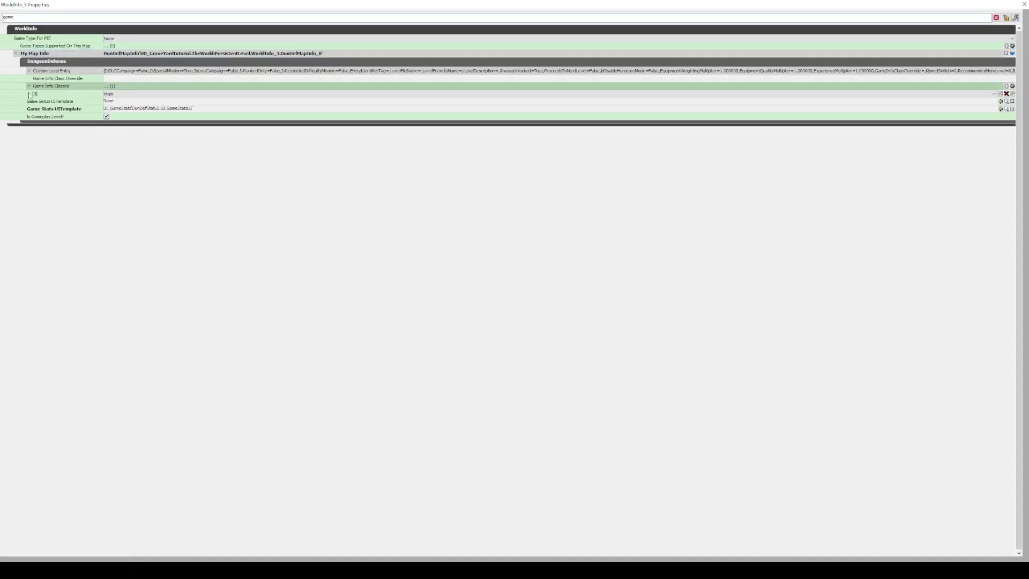
left_click(110, 94)
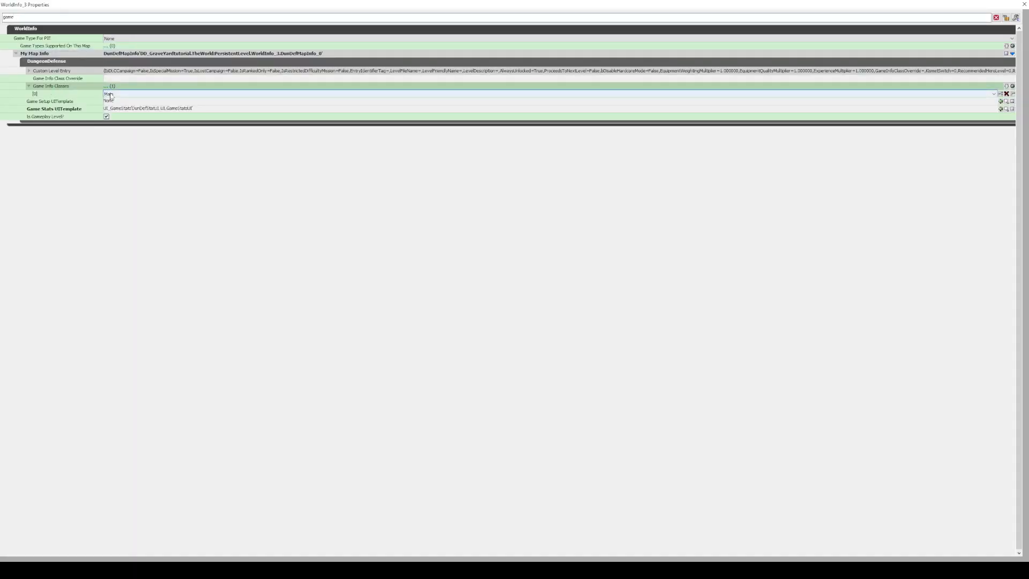
left_click(110, 95)
scroll(245, 174, "up", 6)
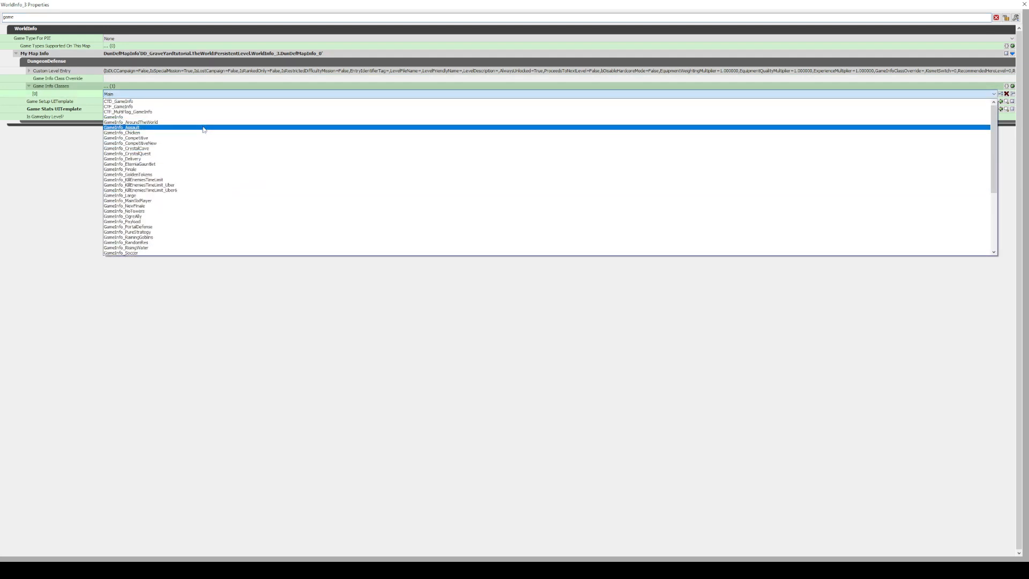
left_click(203, 127)
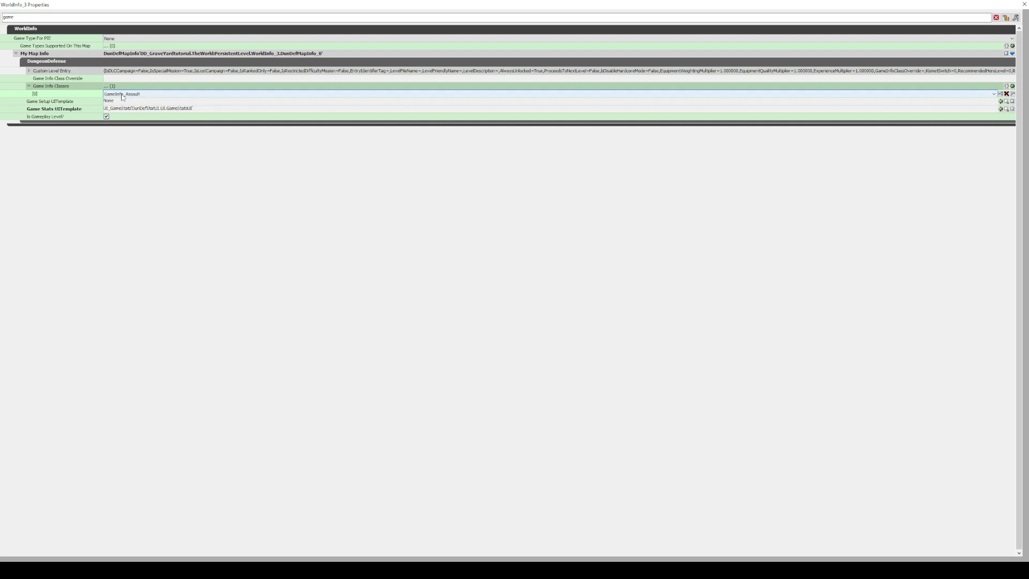
left_click(122, 95)
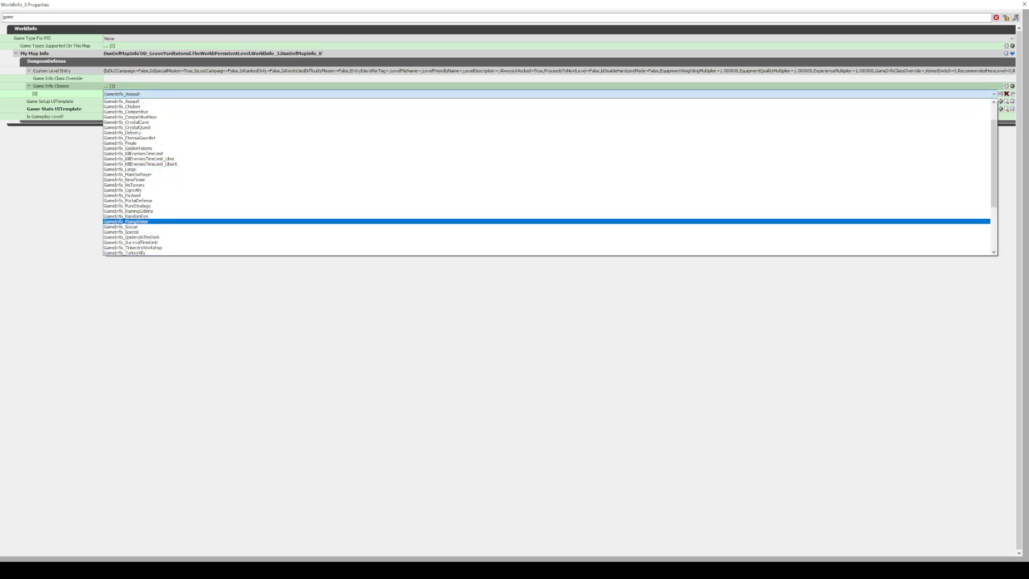
key("Return")
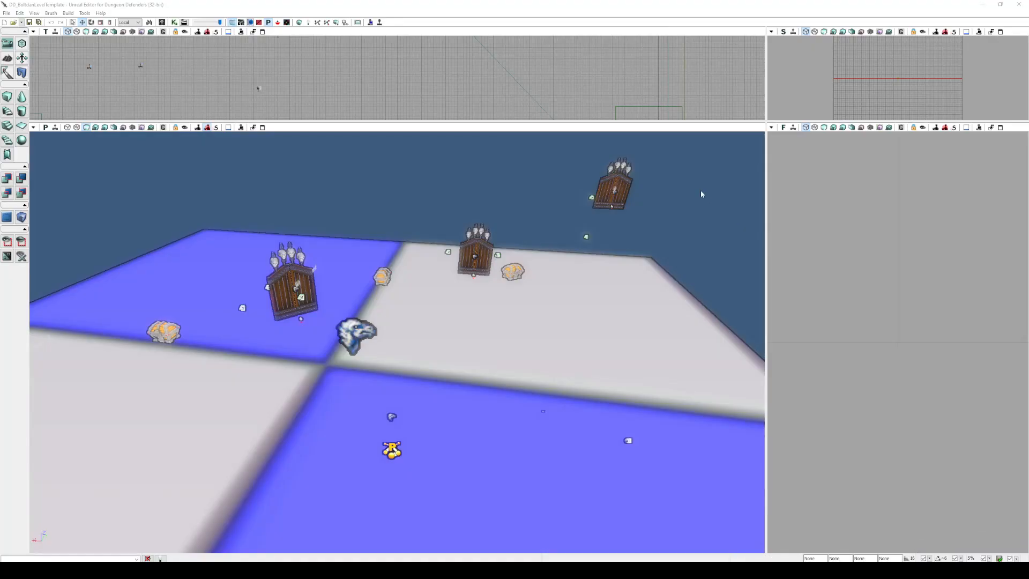
Close the level editor, saving the DD_BoltdanLevelTemplate package and acknowledging the source control warning.
left_click(1019, 4)
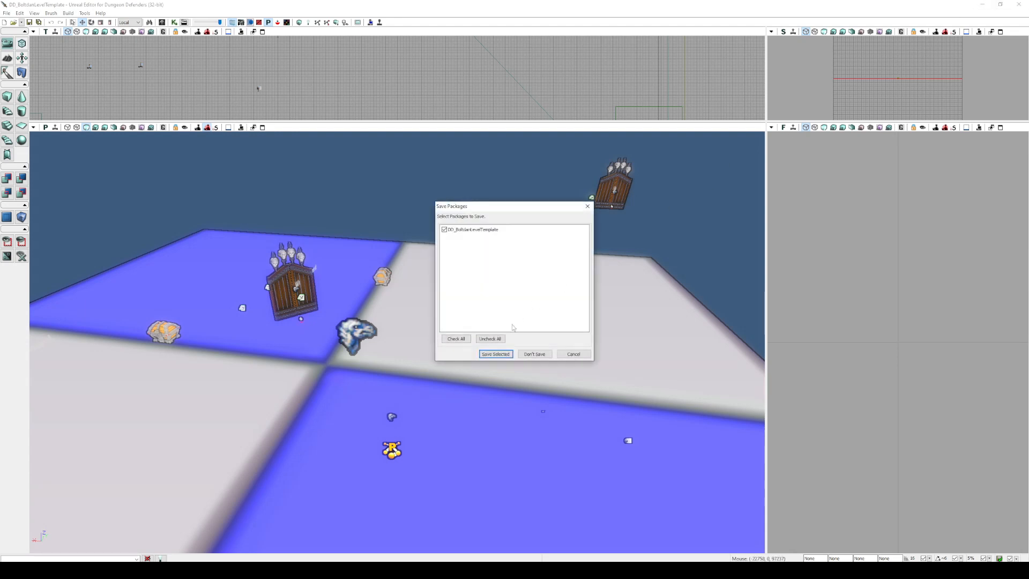
left_click(496, 354)
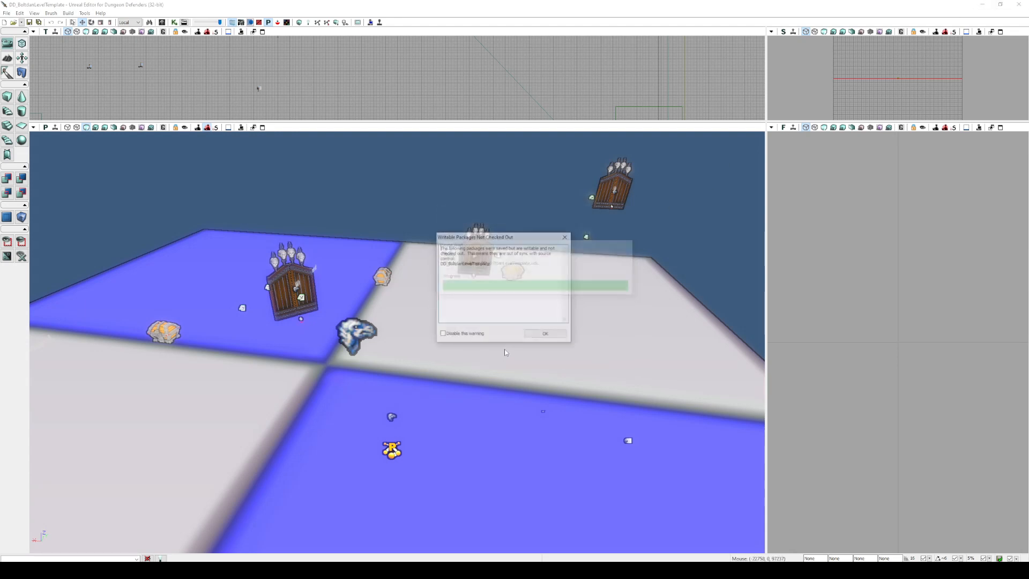
left_click(556, 336)
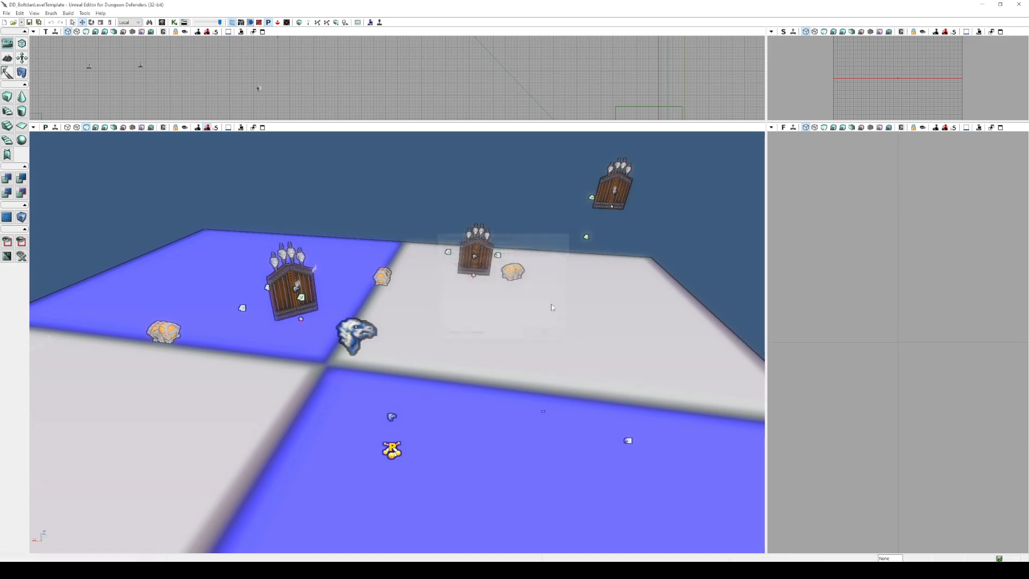
Switch to the Dun Def Developer Launcher, highlight the mod map name and select the DD_BoltdanLevelTemplate map among the local cooked maps.
left_click_drag(476, 118, 449, 77)
left_click_drag(540, 117, 457, 122)
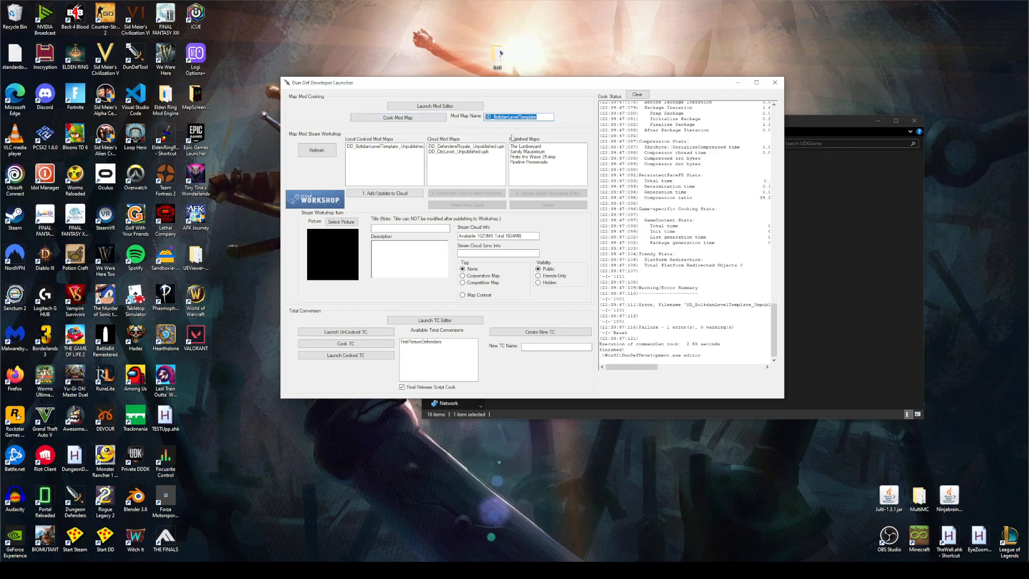
left_click(367, 148)
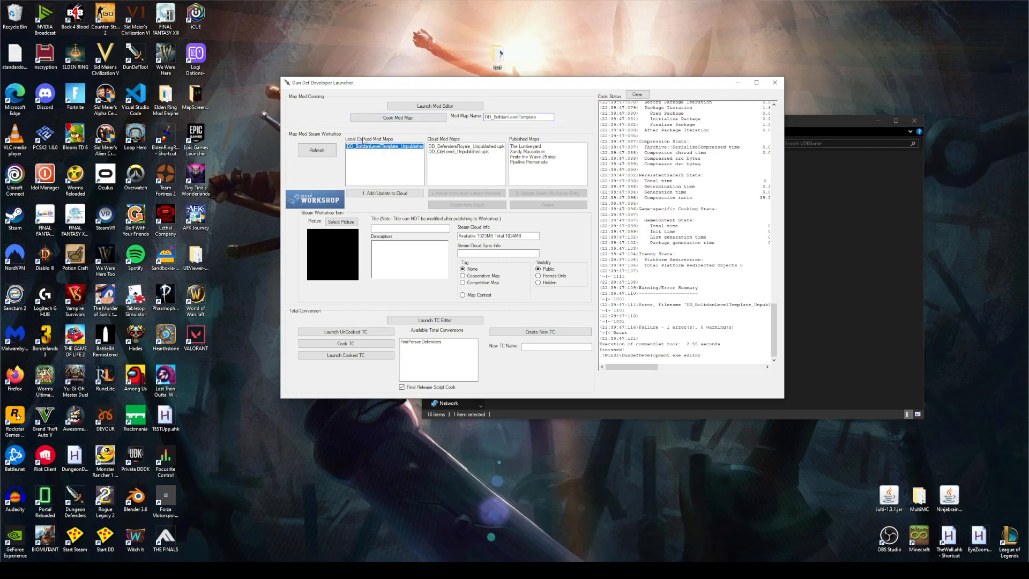
Switch to File Explorer and check the contents of the CookedMods and CookedModsMacOSX folders in UDKGame.
left_click(899, 266)
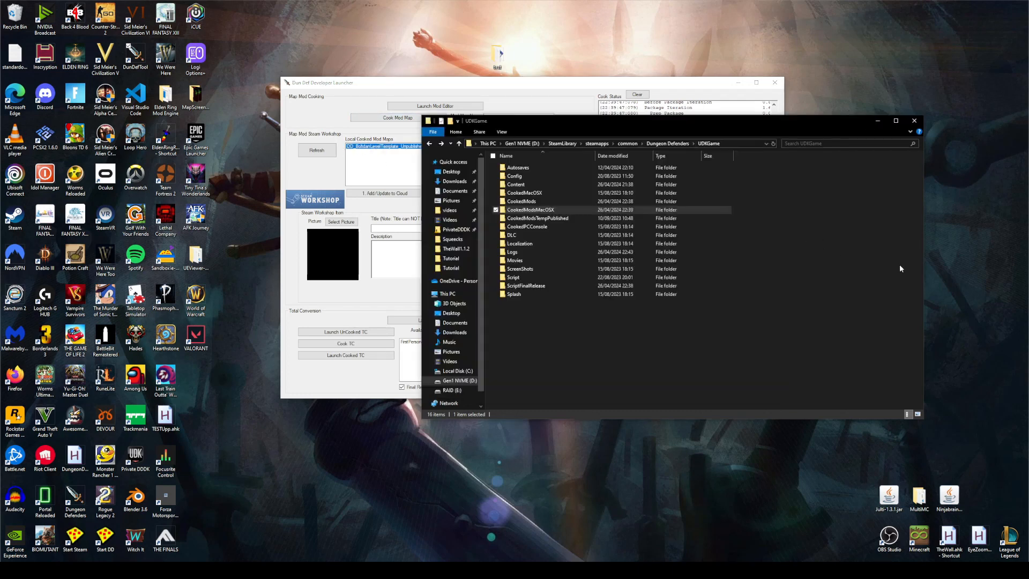
left_click_drag(587, 125, 589, 94)
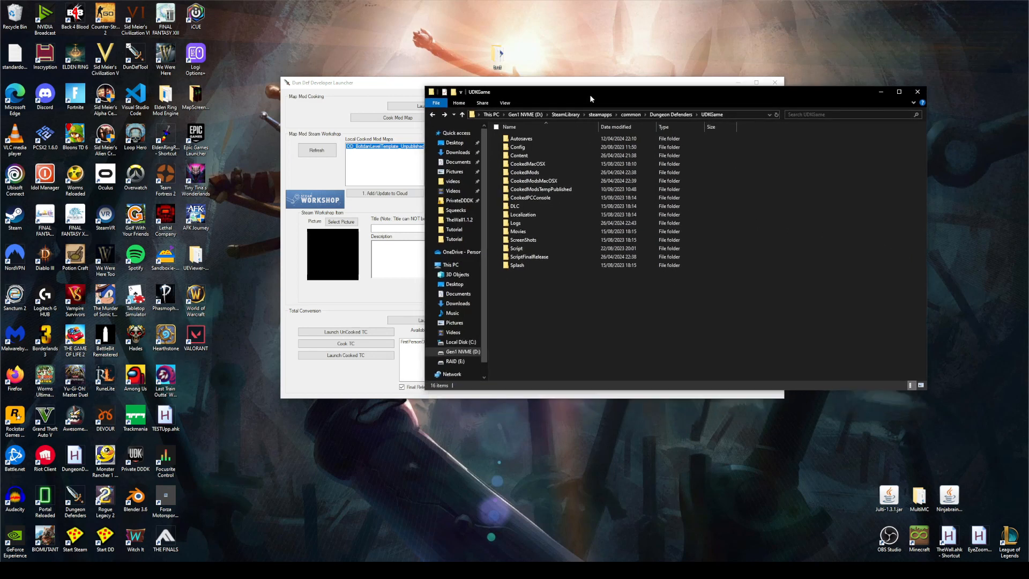
double_click(542, 175)
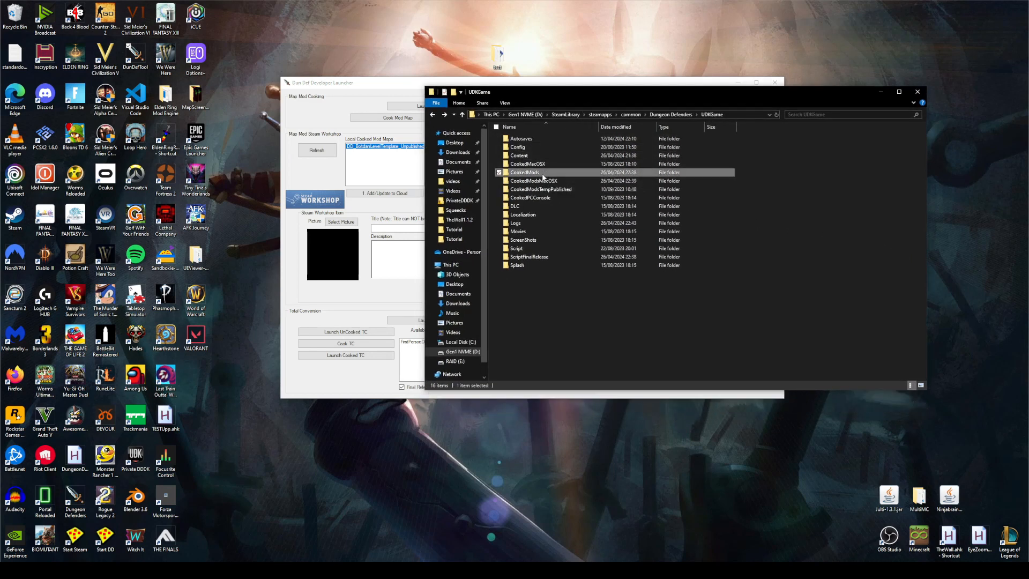
key("BackSpace")
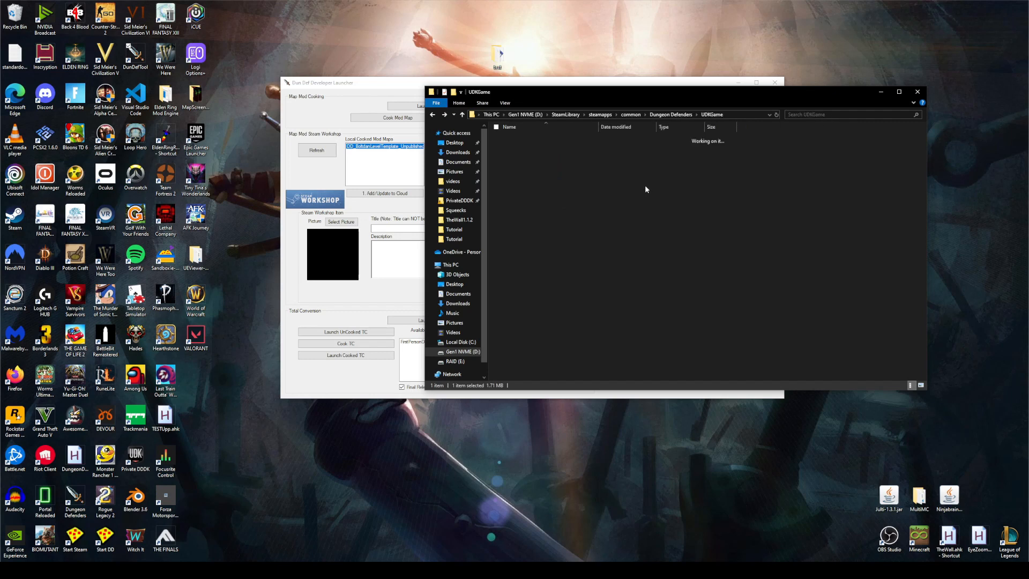
double_click(544, 181)
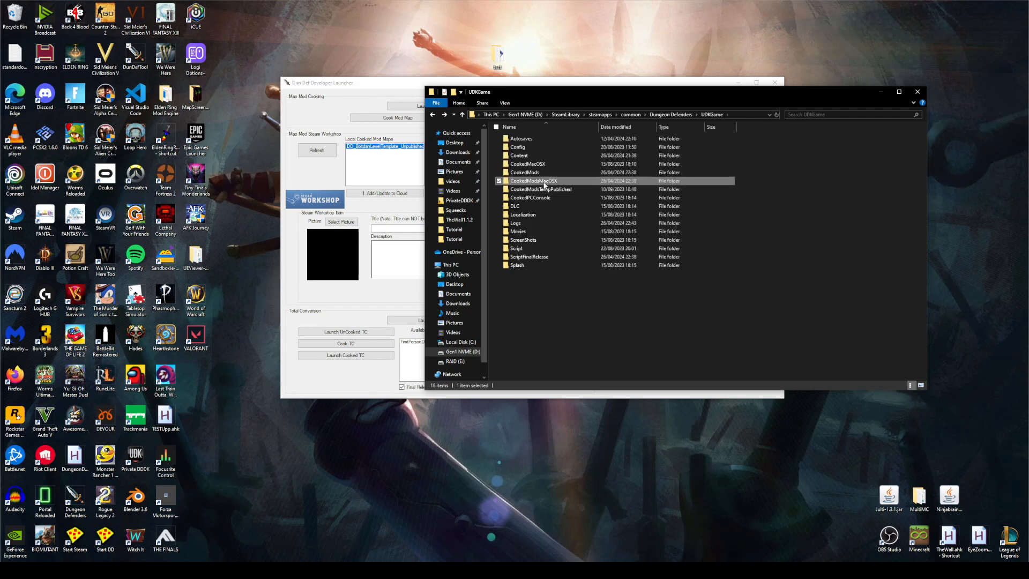
left_click(433, 114)
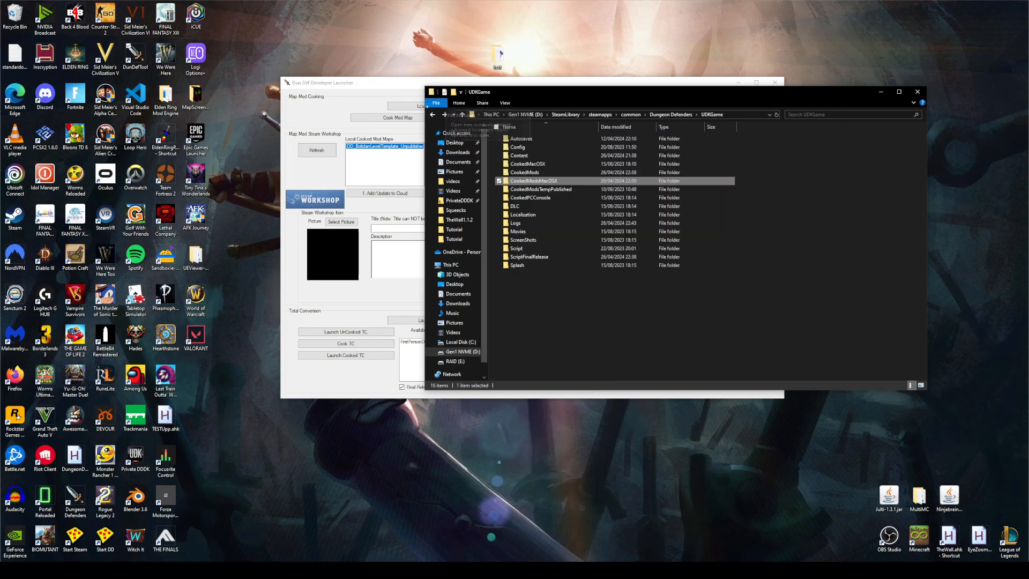
Return to the Dun Def Developer Launcher, add the local cooked DD_BoltdanLevelTemplate map to the cloud and select its cloud copy.
left_click(364, 162)
left_click(376, 194)
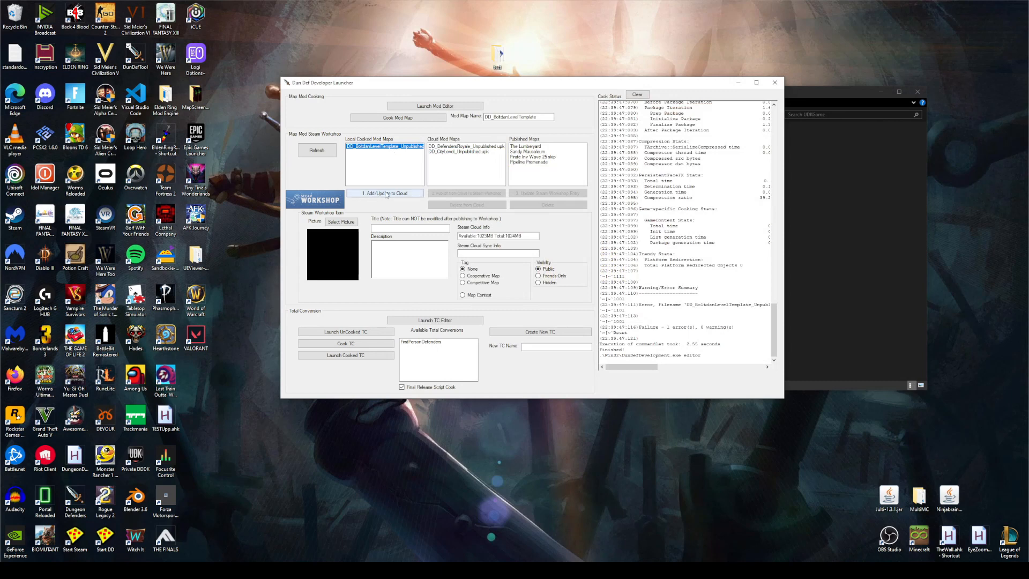
left_click(460, 157)
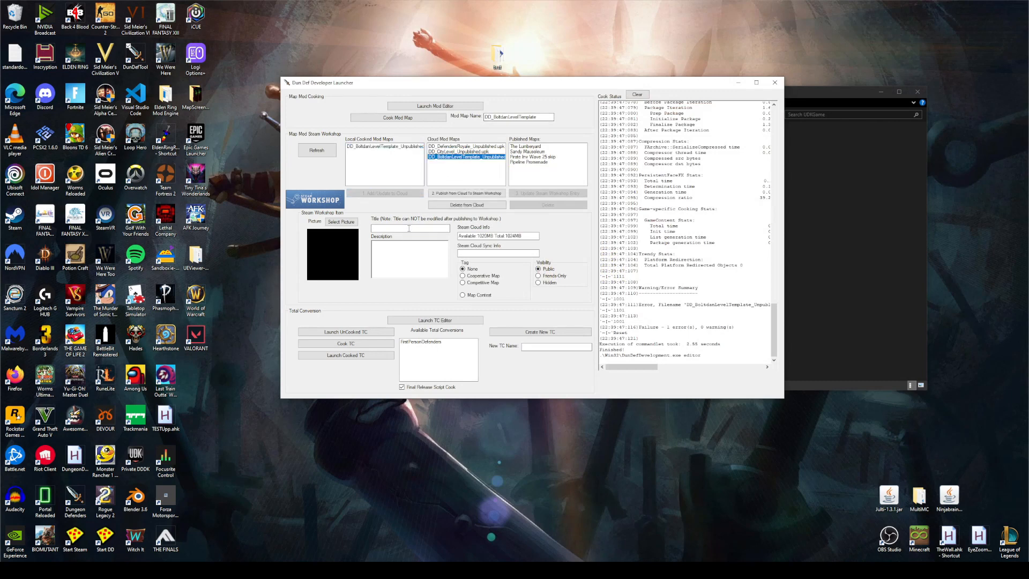
Publish the cloud map to the Steam Workshop with the title "Test map" and the description "Testing this is cool".
type("Test")
type(" map")
key("Tab")
type("Testing this sis cool")
left_click(476, 194)
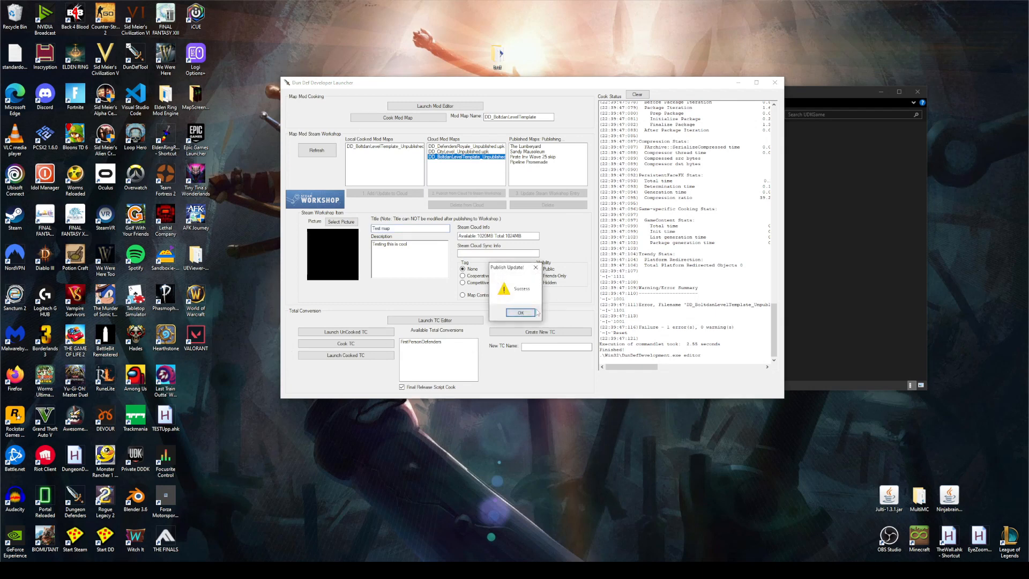
left_click(519, 312)
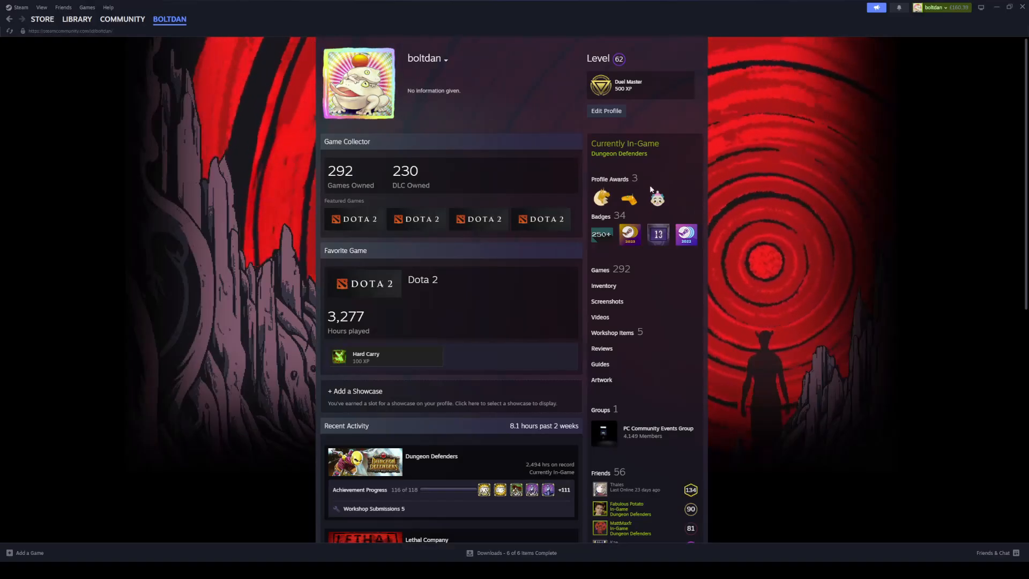
Switch to Steam and open the Test map item from the profile's Workshop Items.
left_click(619, 335)
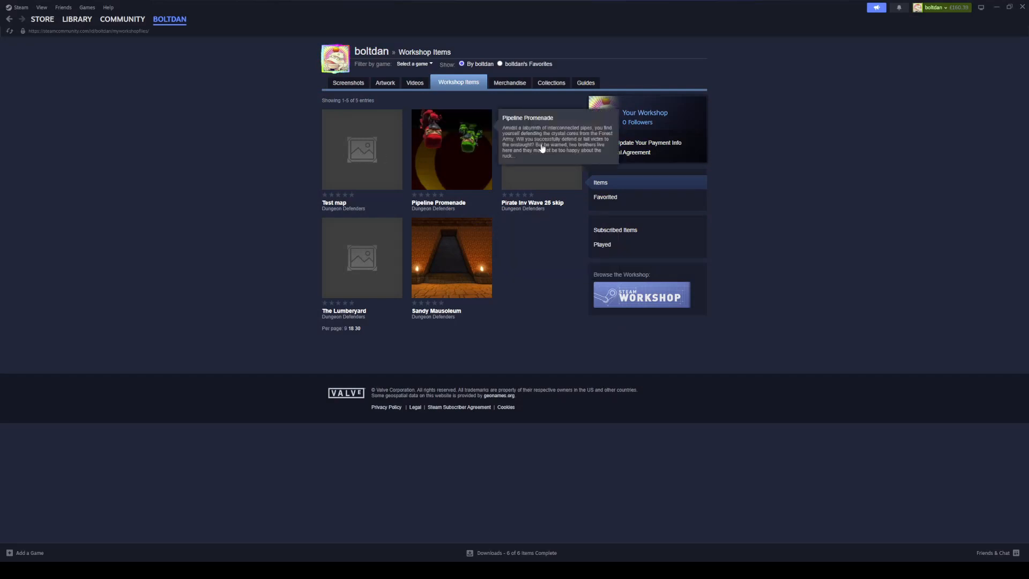
left_click(368, 147)
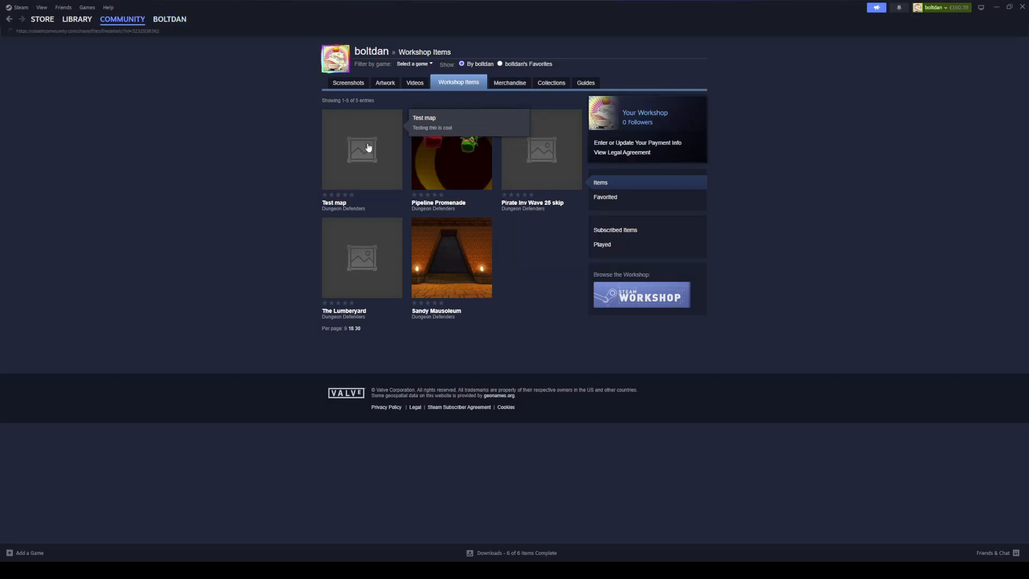